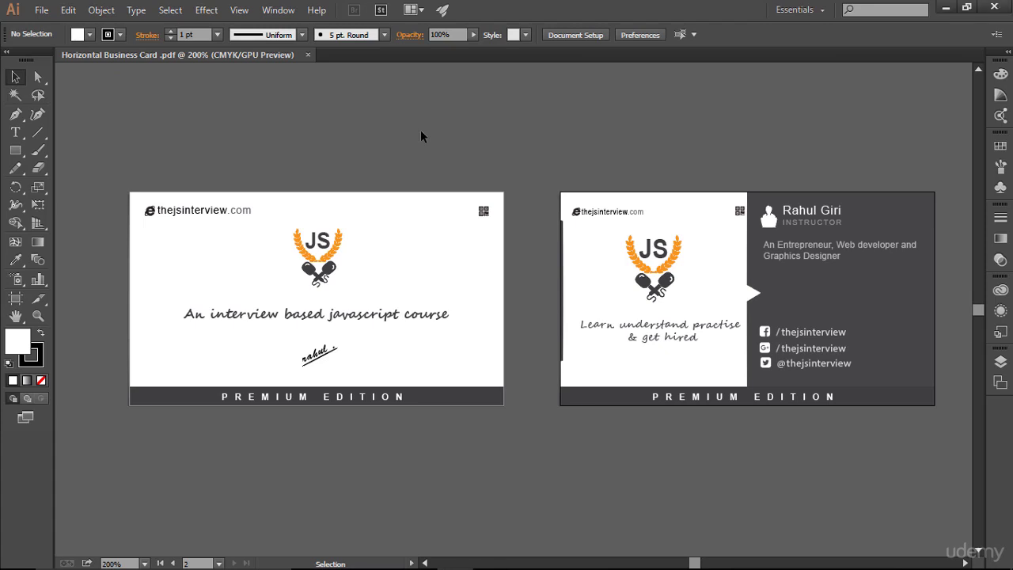
# - Show the cyan guides and red bleed lines around both horizontal card designs with Ctrl+;
pyautogui.hotkey('ctrl', ';')
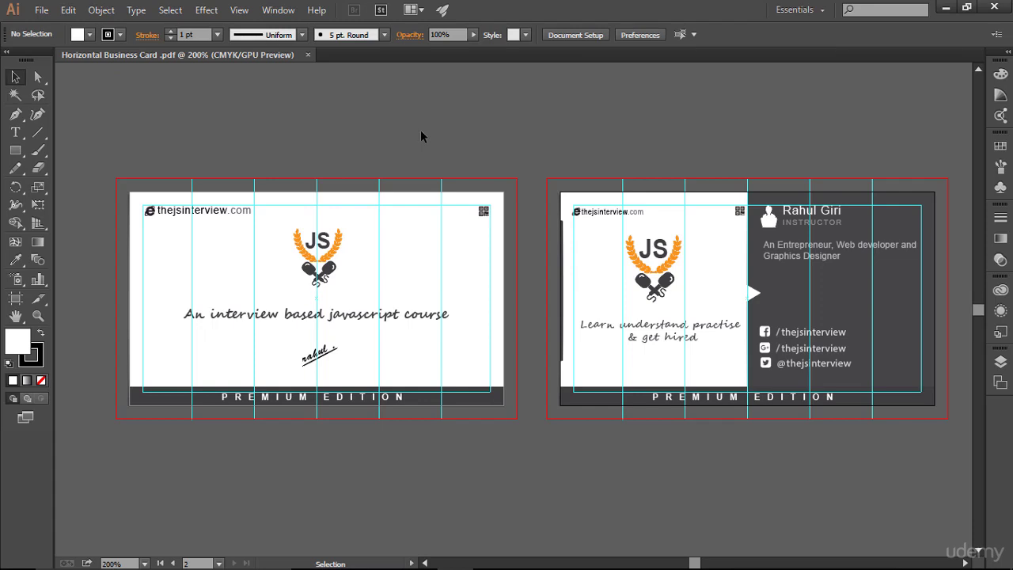
# - Scroll through the horizontal card's layers list, collapse it, and open the File menu
pyautogui.click(1000, 361)
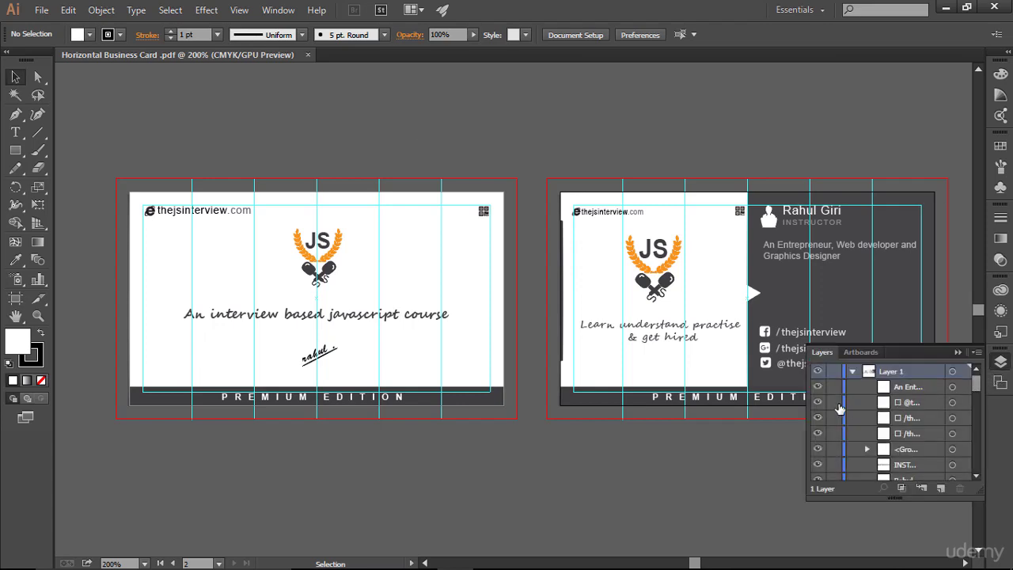
pyautogui.scroll(-10, 841, 409)
pyautogui.scroll(10, 840, 409)
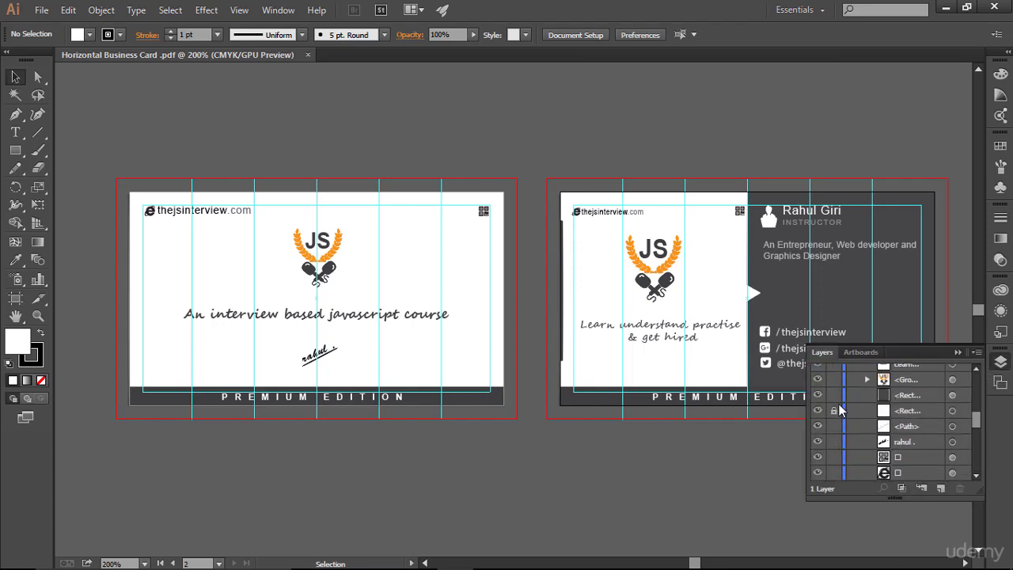
pyautogui.click(958, 352)
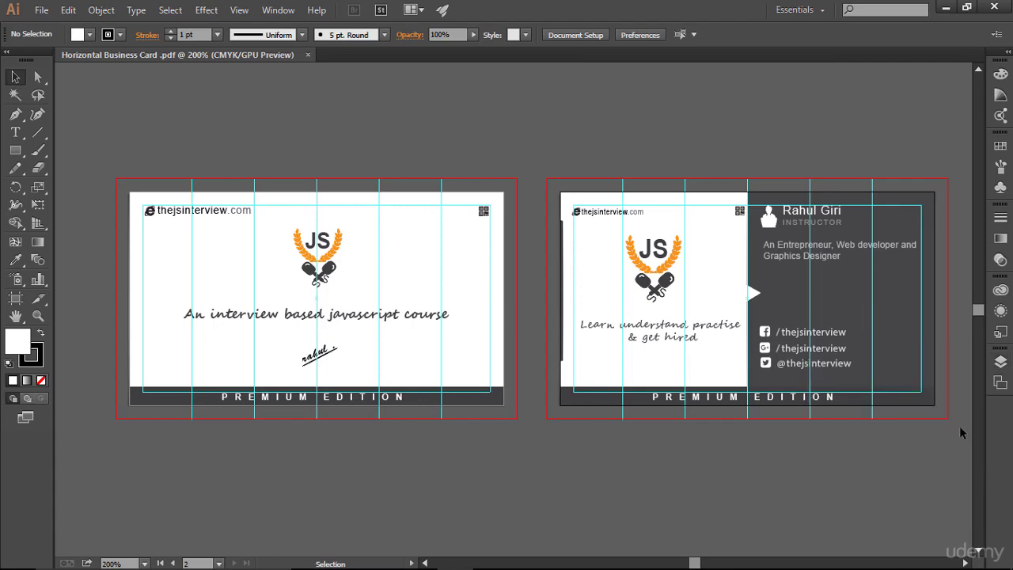
pyautogui.click(41, 10)
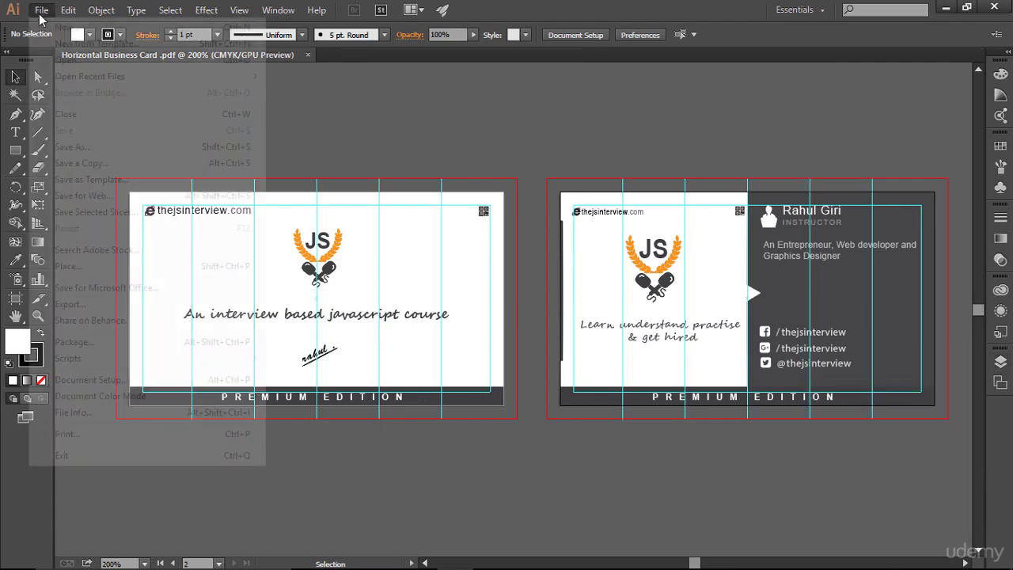
# - Start a new document named 'Vertical business card design' with 2 artboards
pyautogui.click(64, 30)
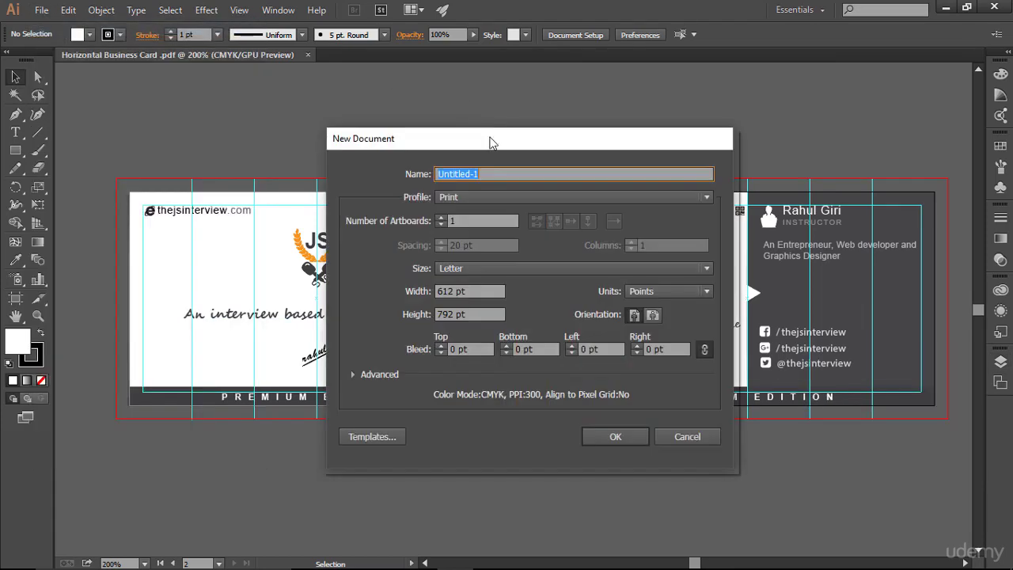
pyautogui.moveTo(489, 140)
pyautogui.mouseDown()
pyautogui.moveTo(428, 173)
pyautogui.moveTo(477, 138)
pyautogui.mouseUp()
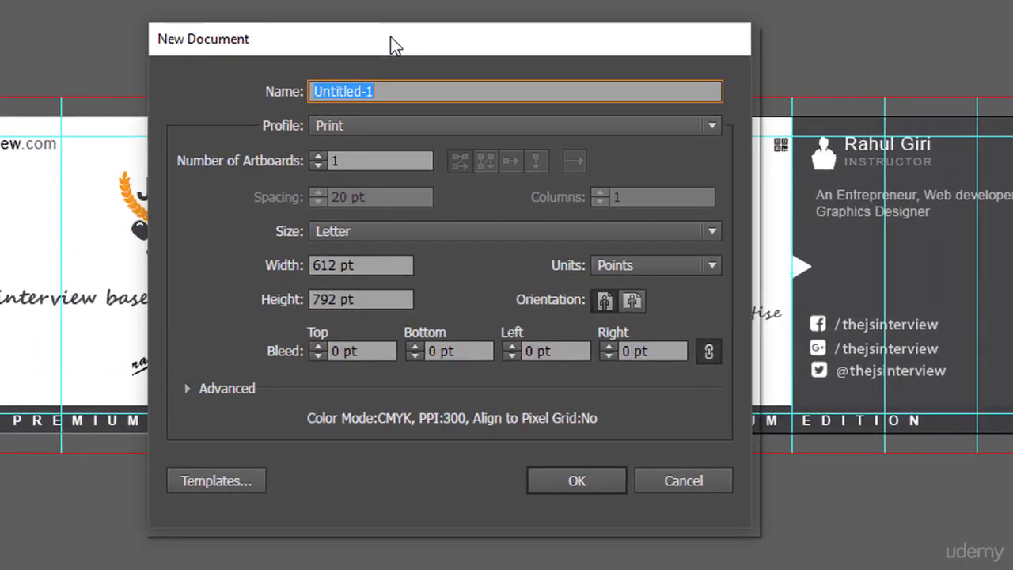
pyautogui.write('Vertical business card design')
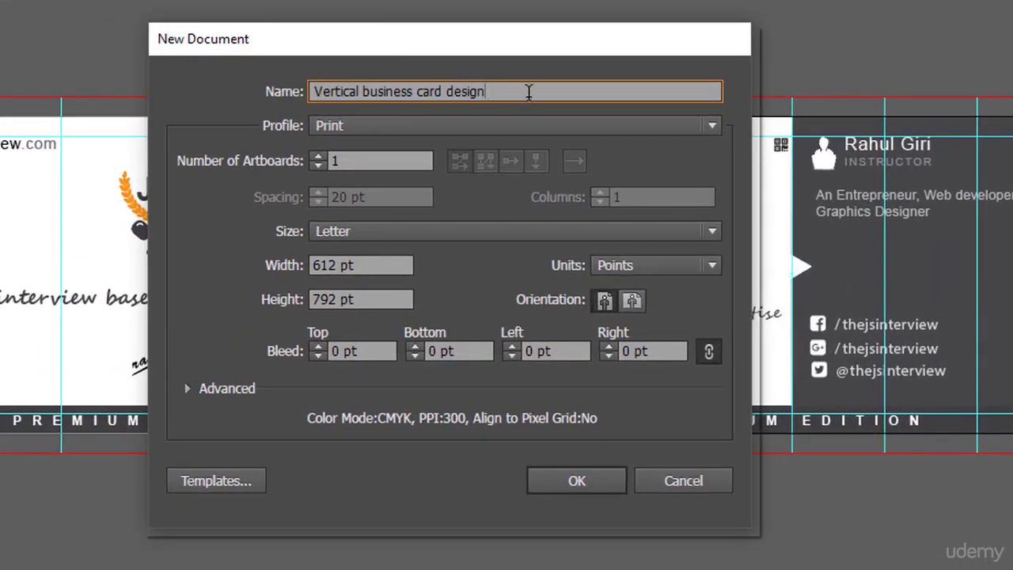
pyautogui.moveTo(490, 40)
pyautogui.mouseDown()
pyautogui.moveTo(488, 86)
pyautogui.moveTo(499, 48)
pyautogui.mouseUp()
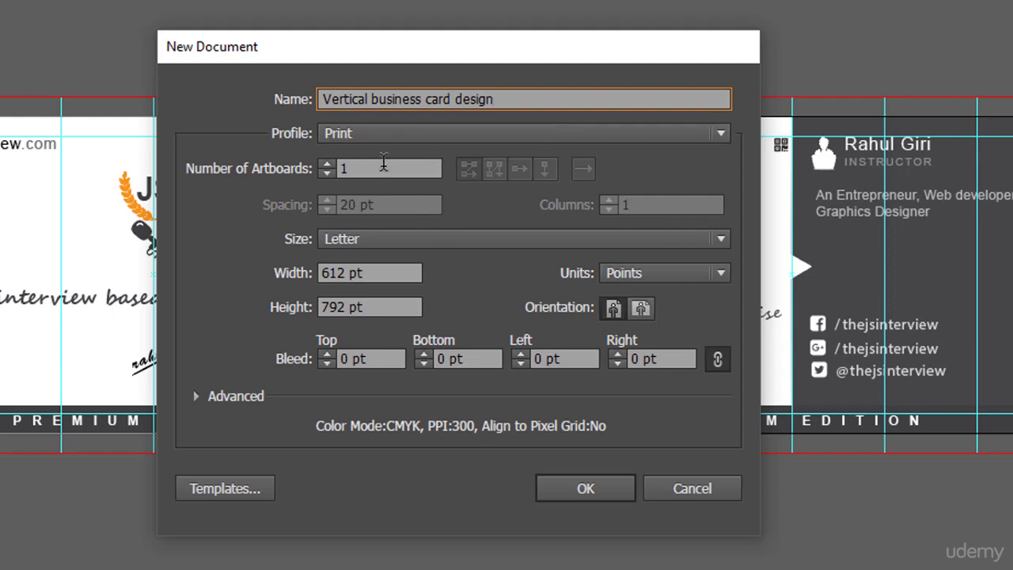
pyautogui.click(326, 163)
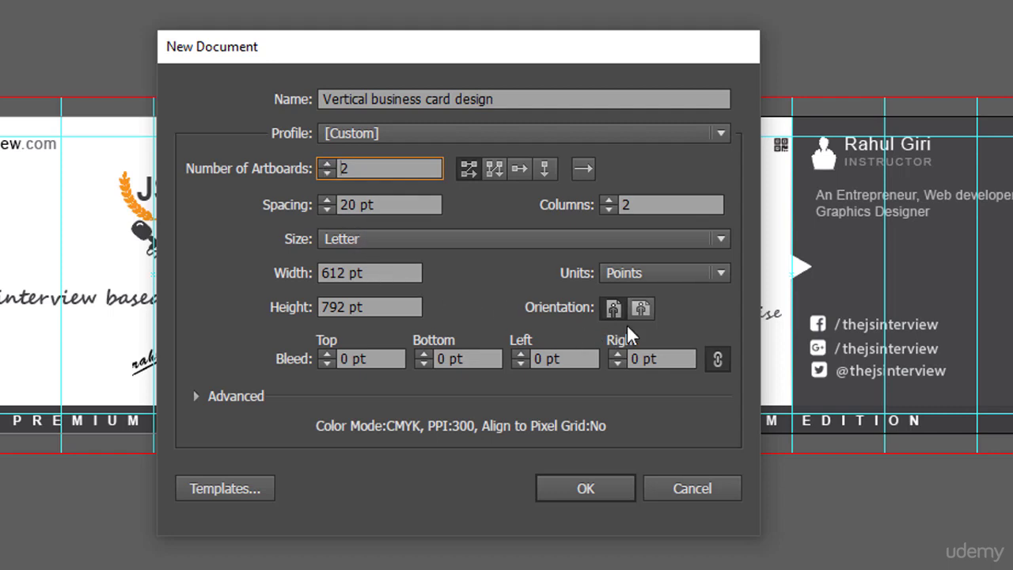
# - Set the new document to inches, 2 × 3.5 in size, with 0.125 in bleed on all edges
pyautogui.click(674, 289)
pyautogui.click(667, 345)
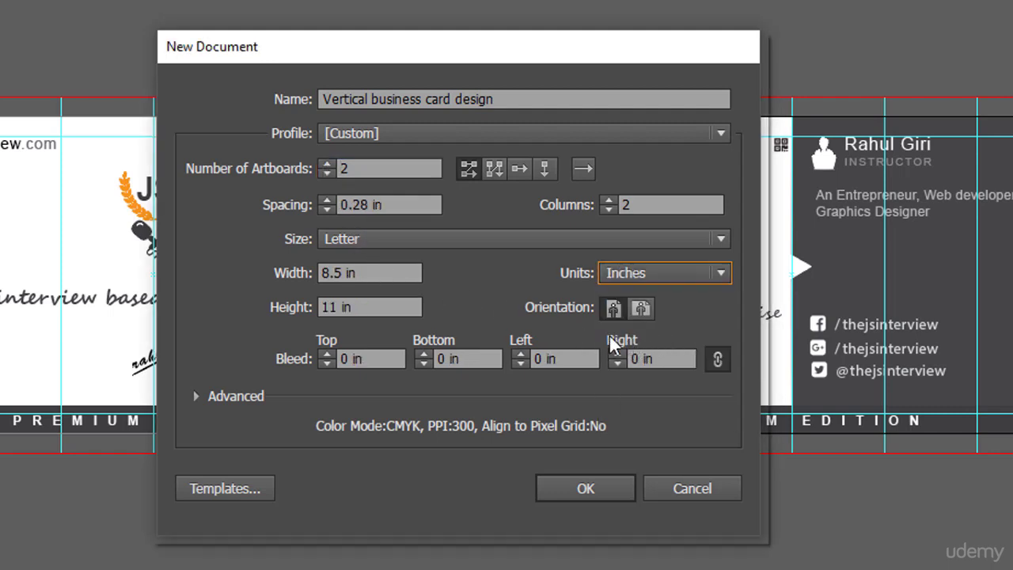
pyautogui.click(376, 271)
pyautogui.moveTo(383, 272); pyautogui.dragTo(287, 271)
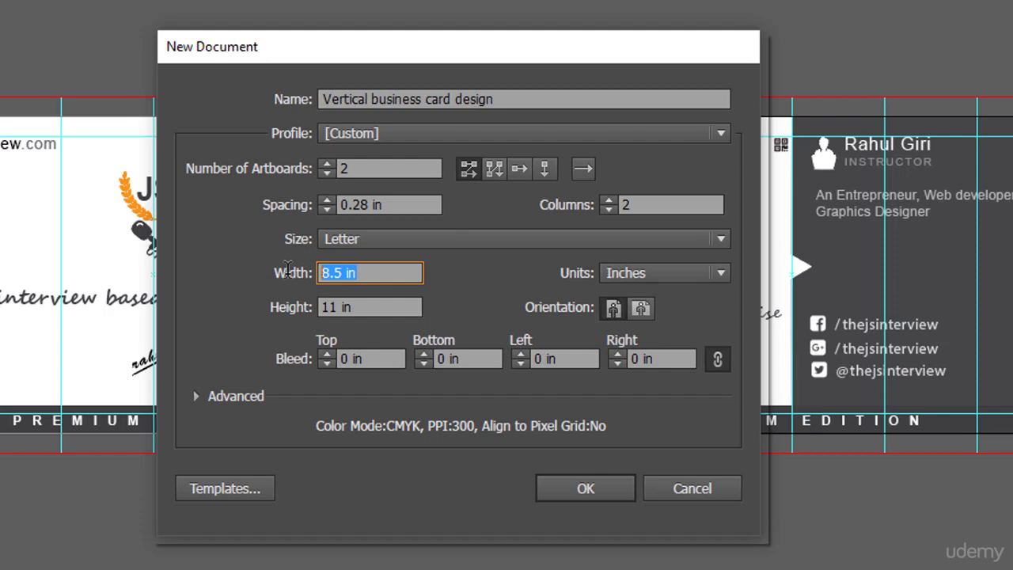
pyautogui.write('2')
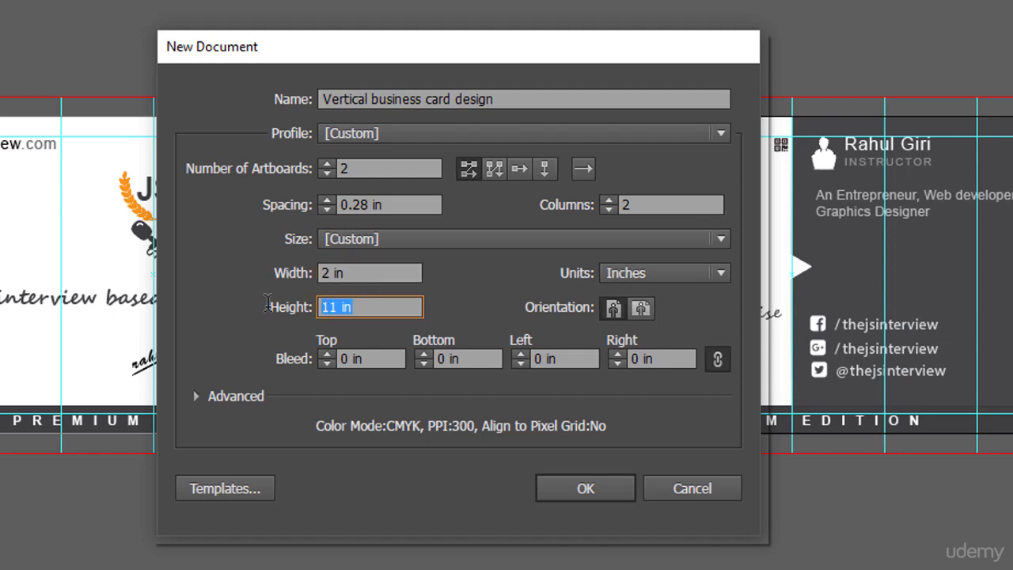
pyautogui.write('3.5')
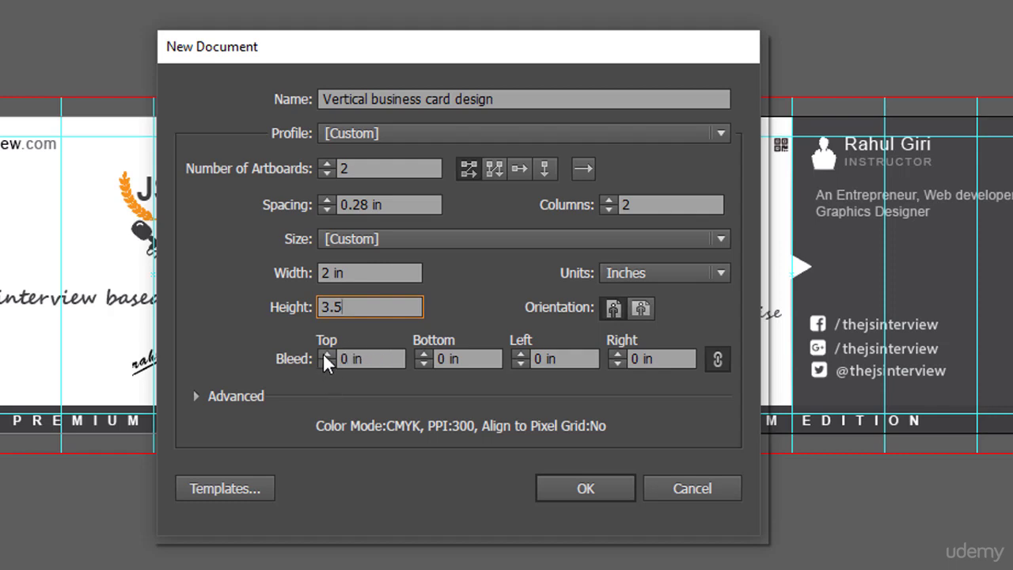
pyautogui.click(324, 353)
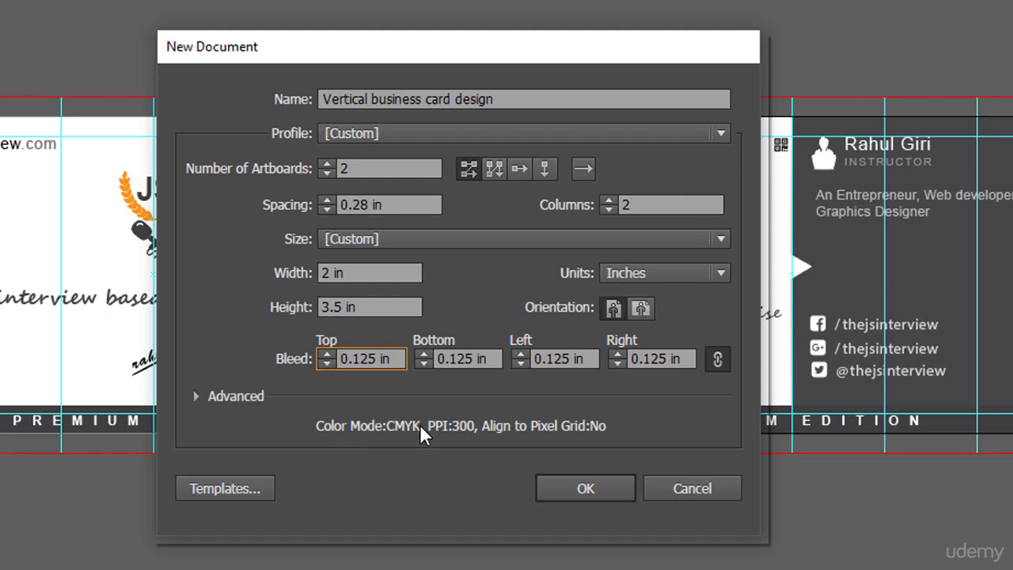
# - Keep CMYK as the colour mode under Advanced and create the document
pyautogui.click(196, 396)
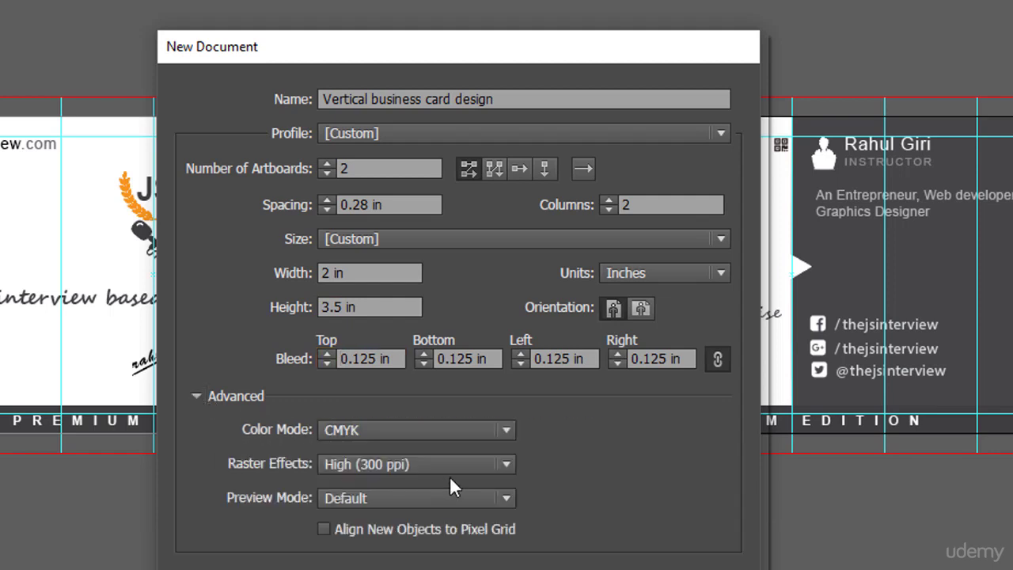
pyautogui.click(496, 432)
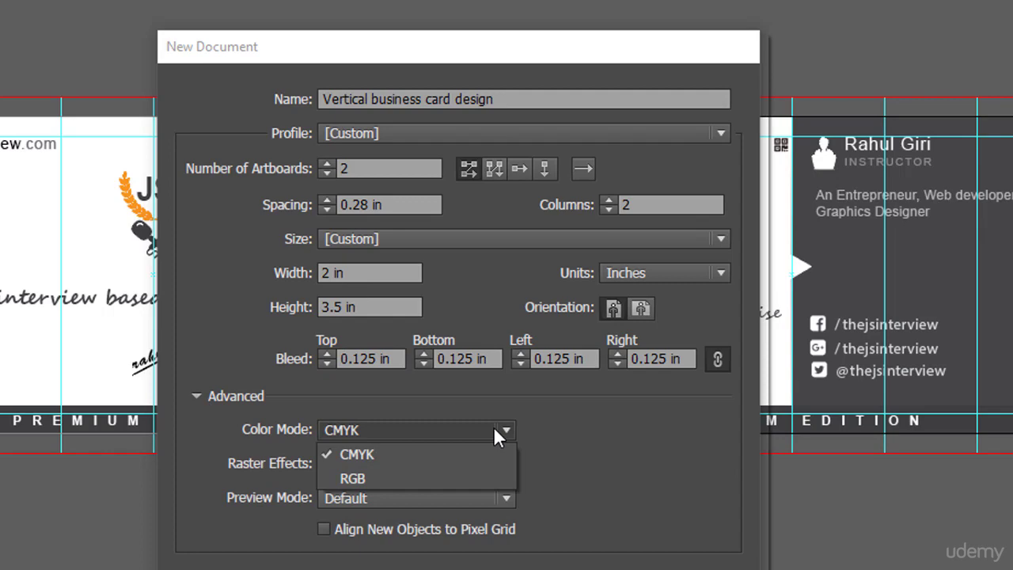
pyautogui.click(434, 466)
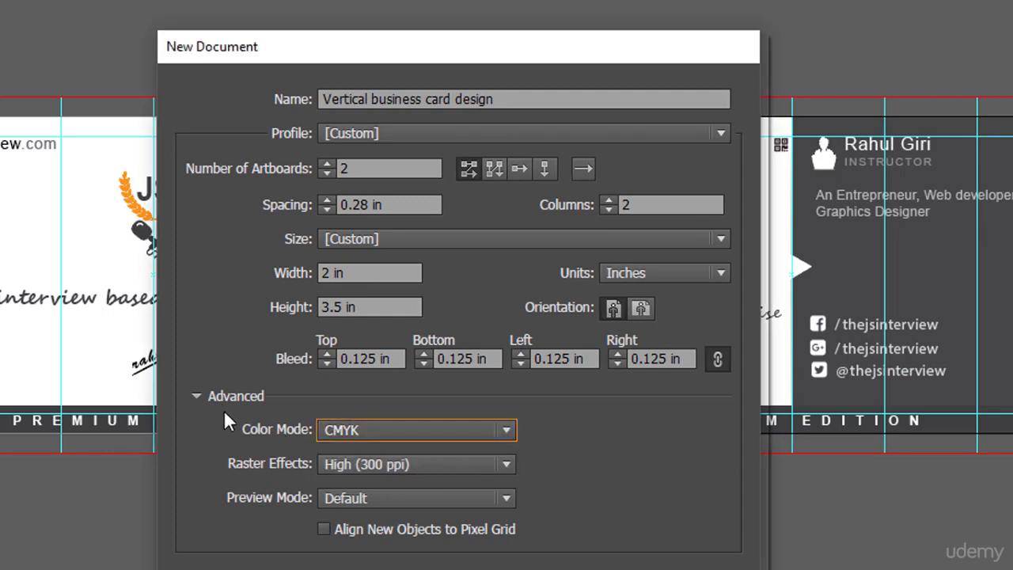
pyautogui.click(197, 397)
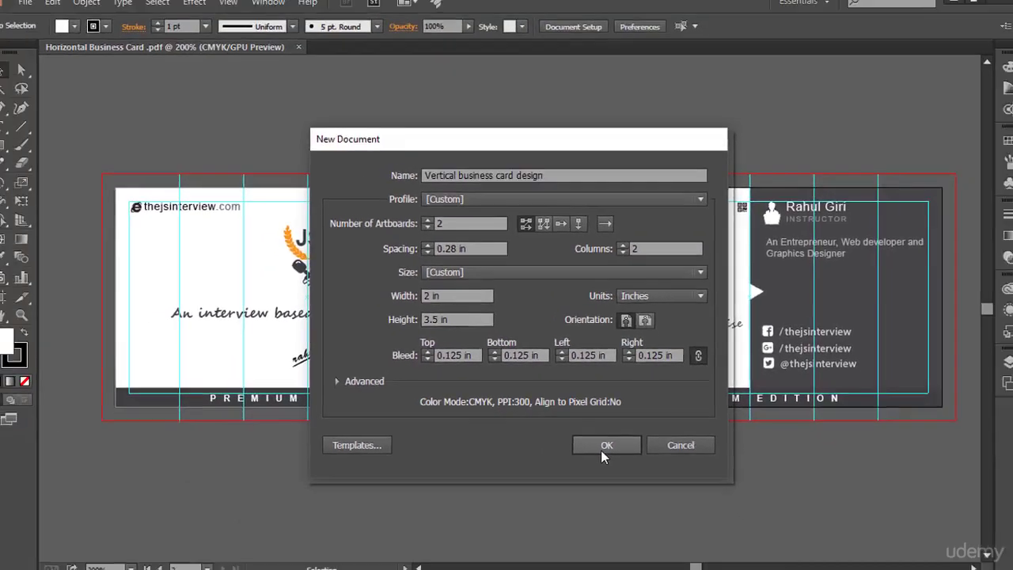
pyautogui.click(599, 442)
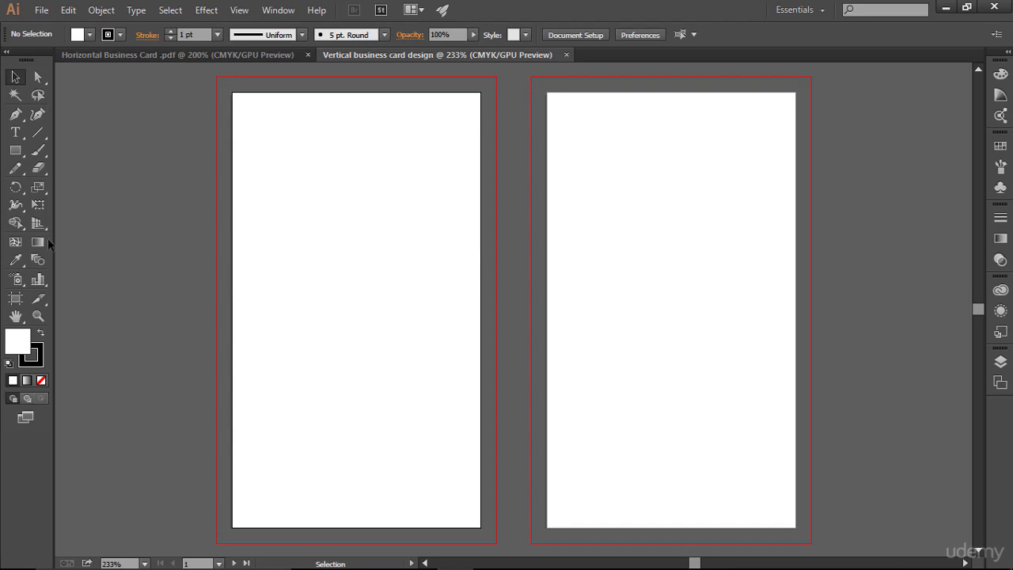
# - Draw a rectangle on the left artboard with the Rectangle Tool
pyautogui.click(19, 155)
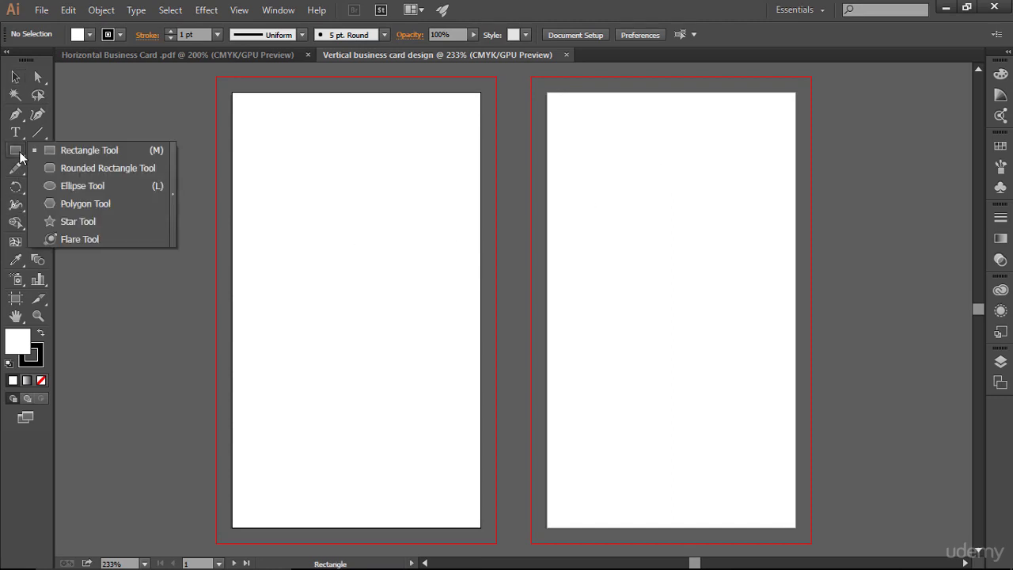
pyautogui.click(40, 153)
pyautogui.moveTo(252, 157); pyautogui.dragTo(434, 437)
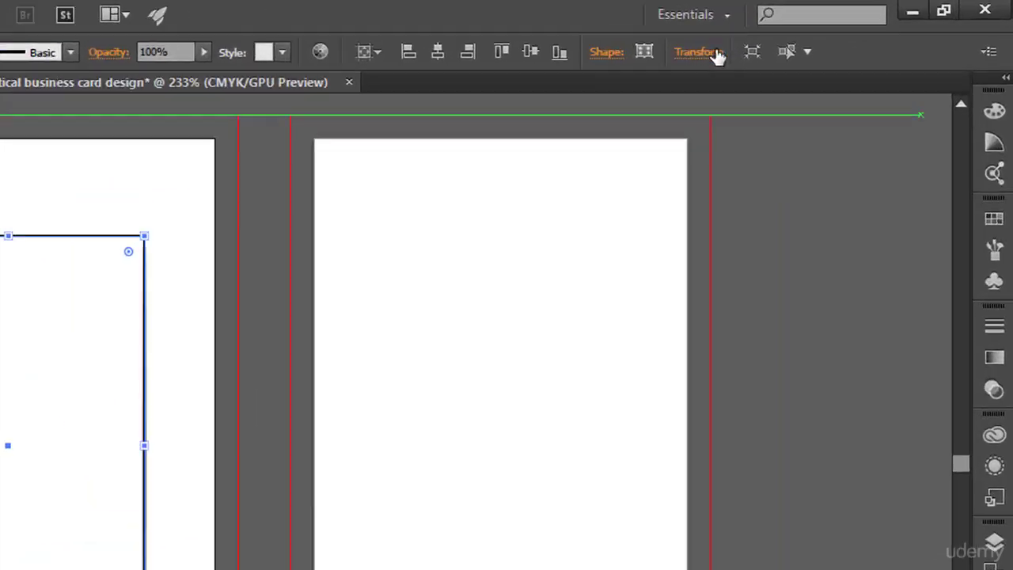
# - Resize the rectangle to 1.75 in wide by 3.25 in high
pyautogui.click(803, 34)
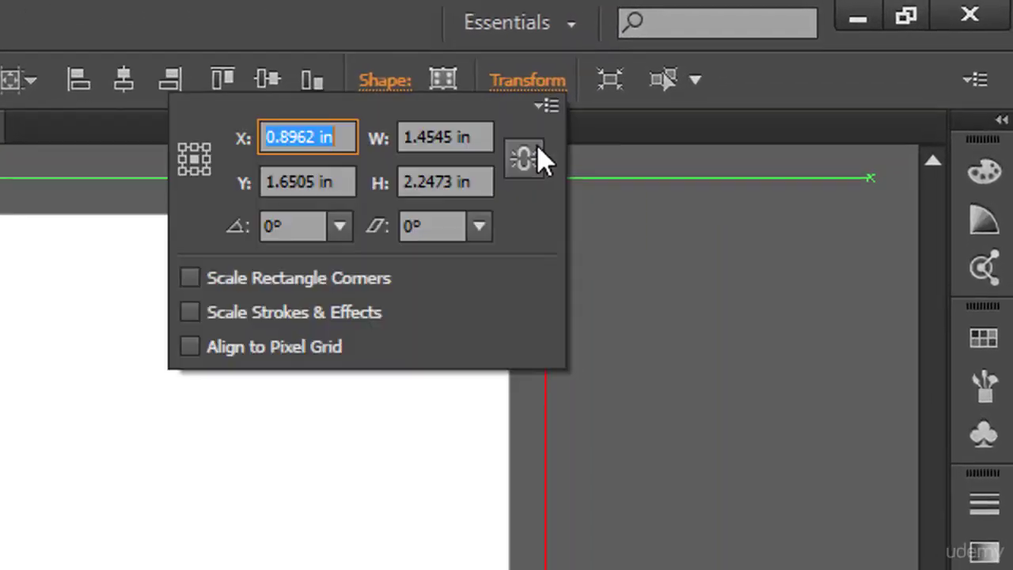
pyautogui.moveTo(474, 137); pyautogui.dragTo(401, 141)
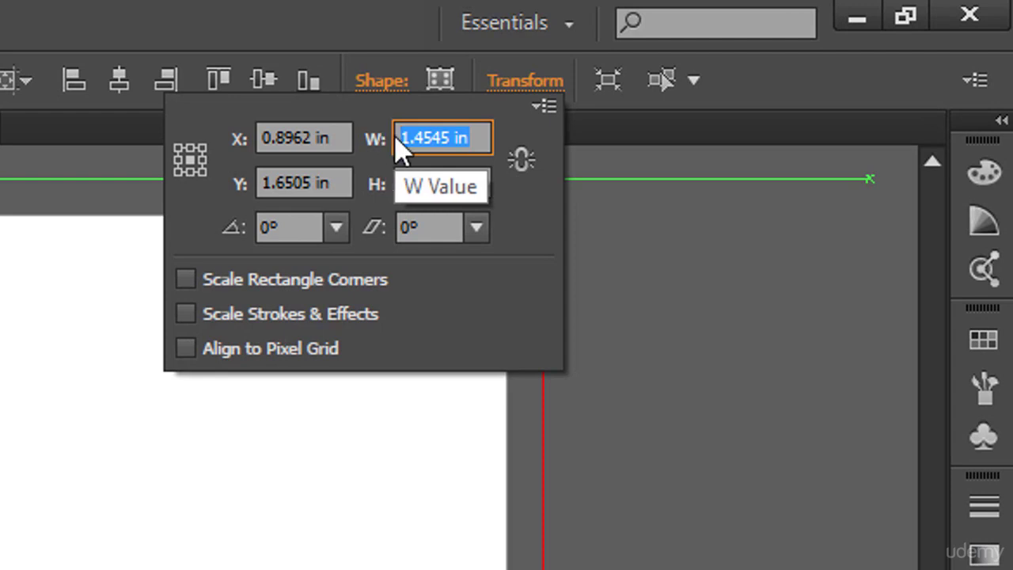
pyautogui.write('1.75')
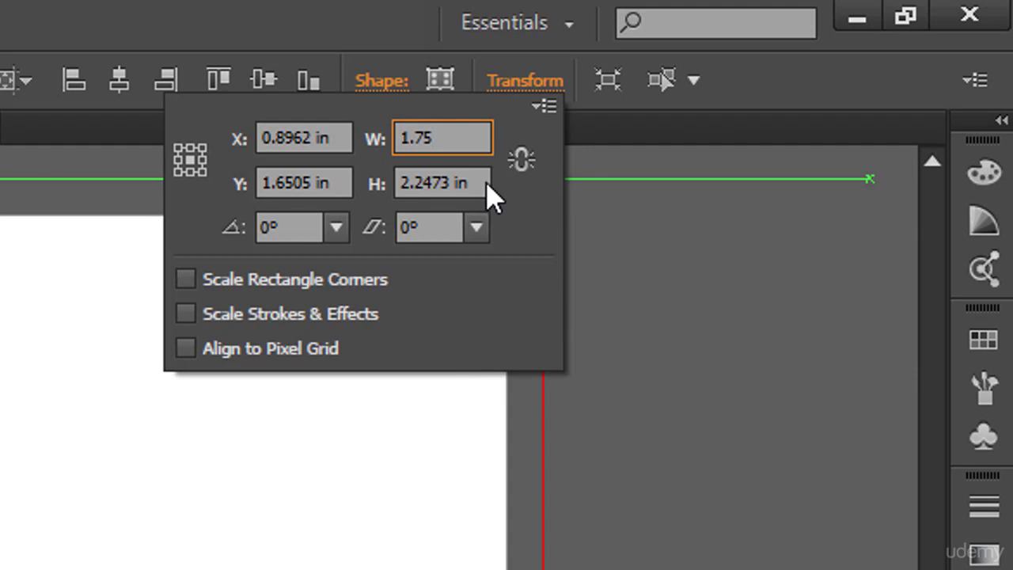
pyautogui.moveTo(479, 182); pyautogui.dragTo(395, 174)
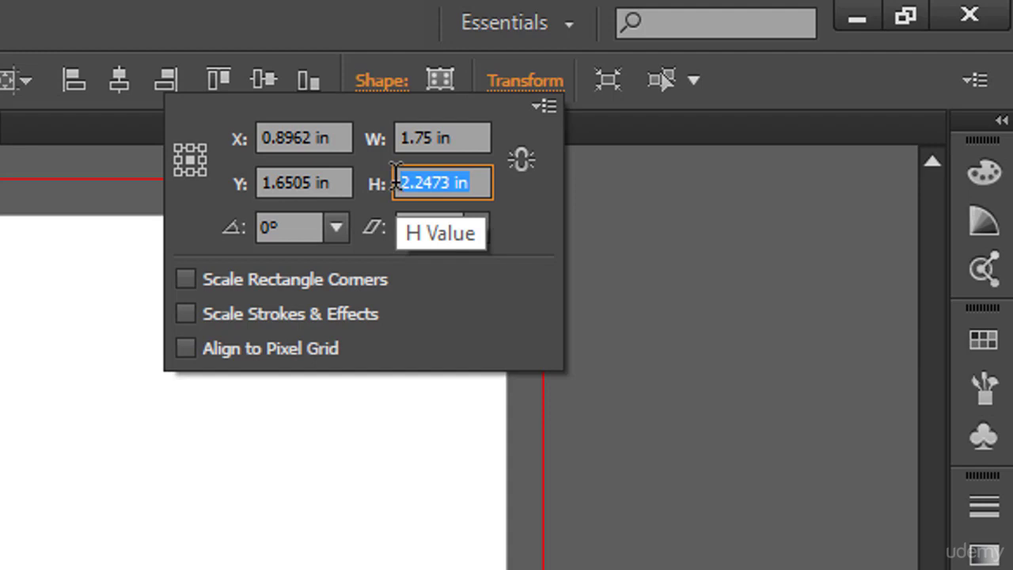
pyautogui.write('3.25')
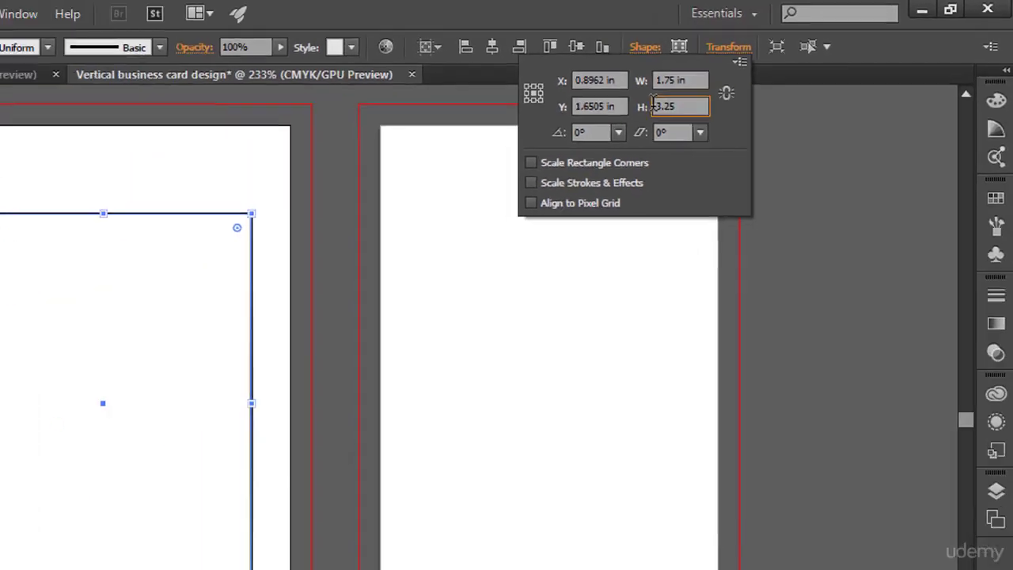
pyautogui.press('Return')
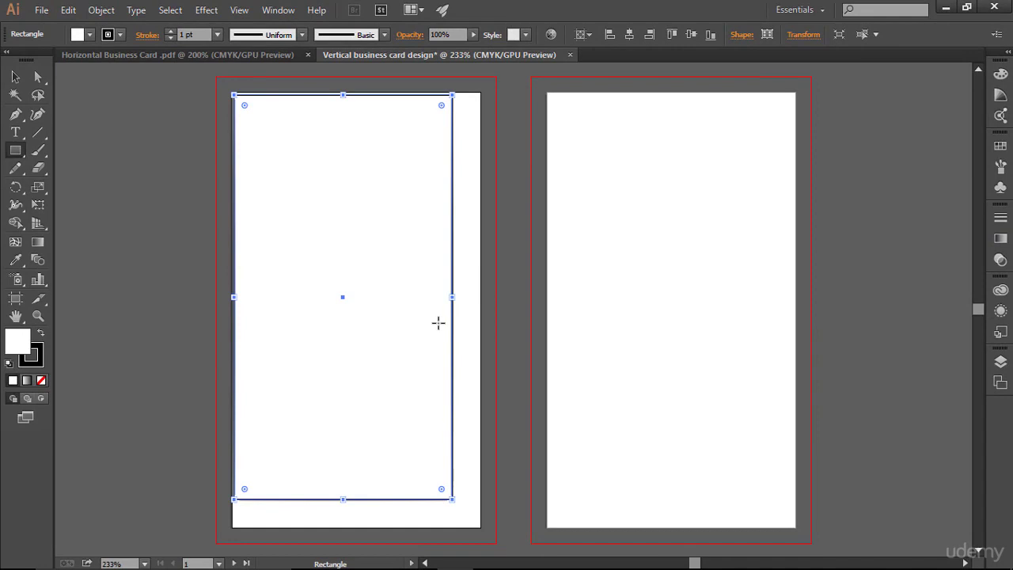
pyautogui.click(630, 35)
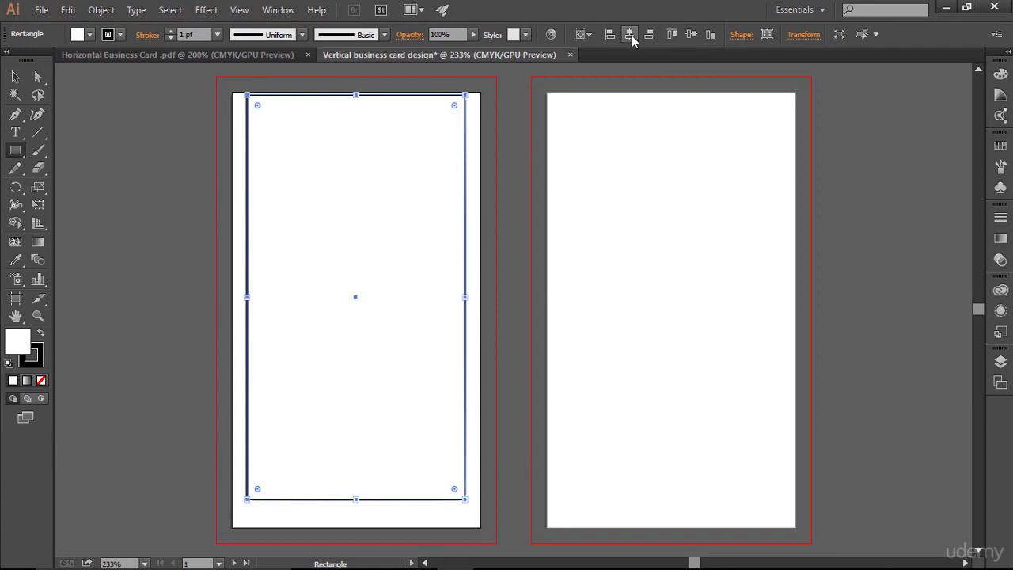
pyautogui.click(691, 35)
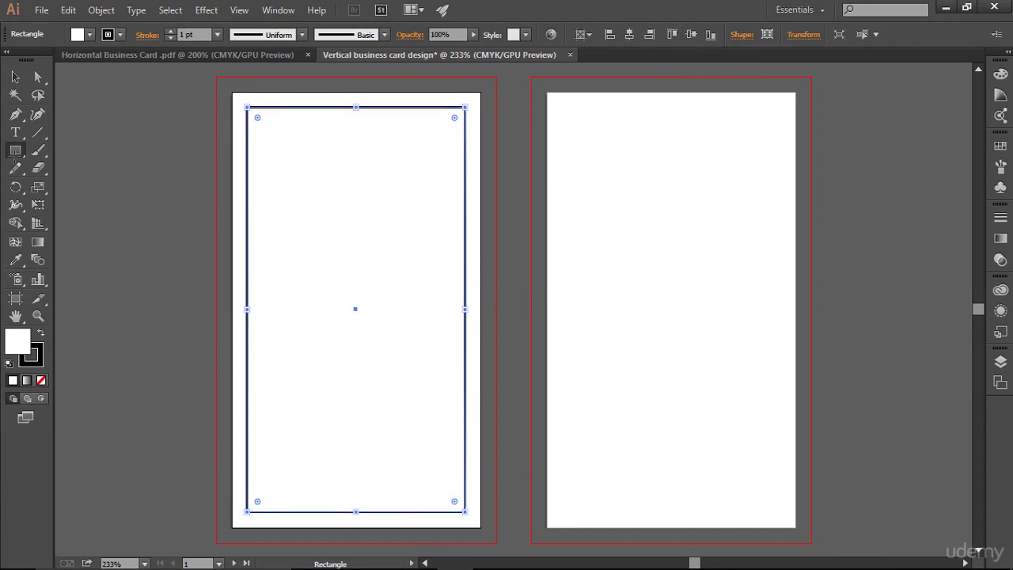
pyautogui.click(11, 78)
pyautogui.click(522, 246)
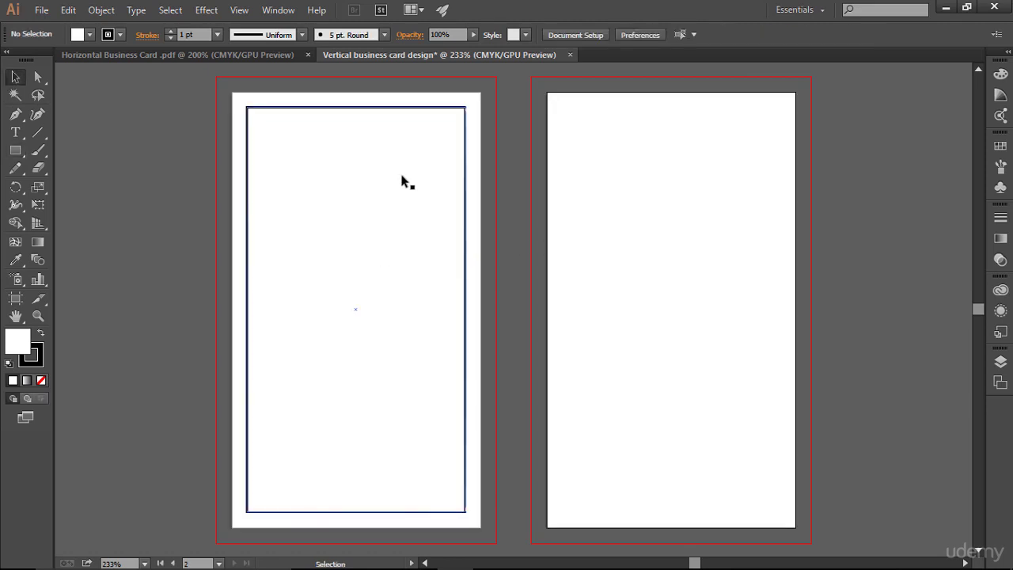
pyautogui.click(377, 108)
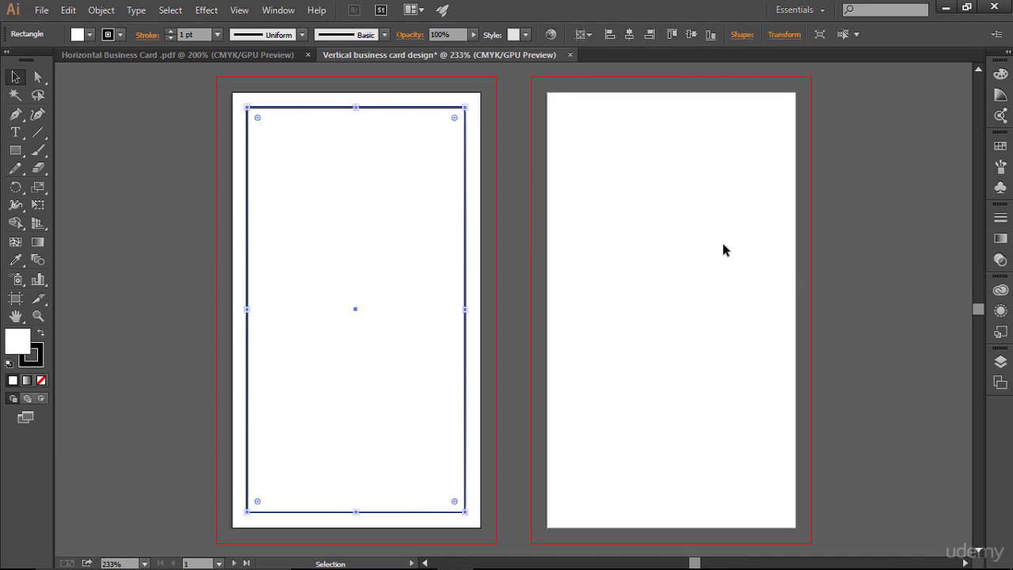
pyautogui.press('a')
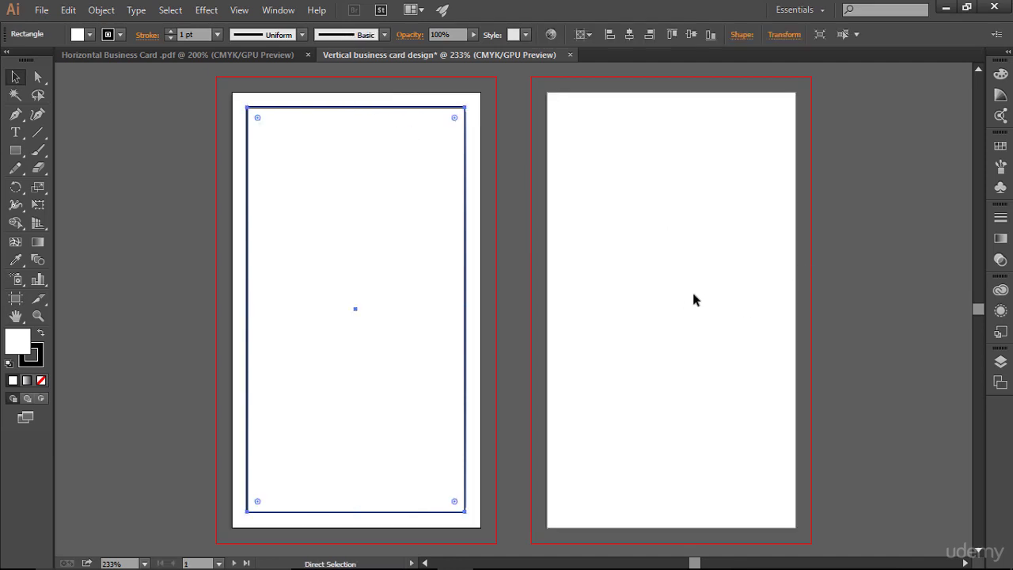
pyautogui.press('v')
pyautogui.click(693, 295)
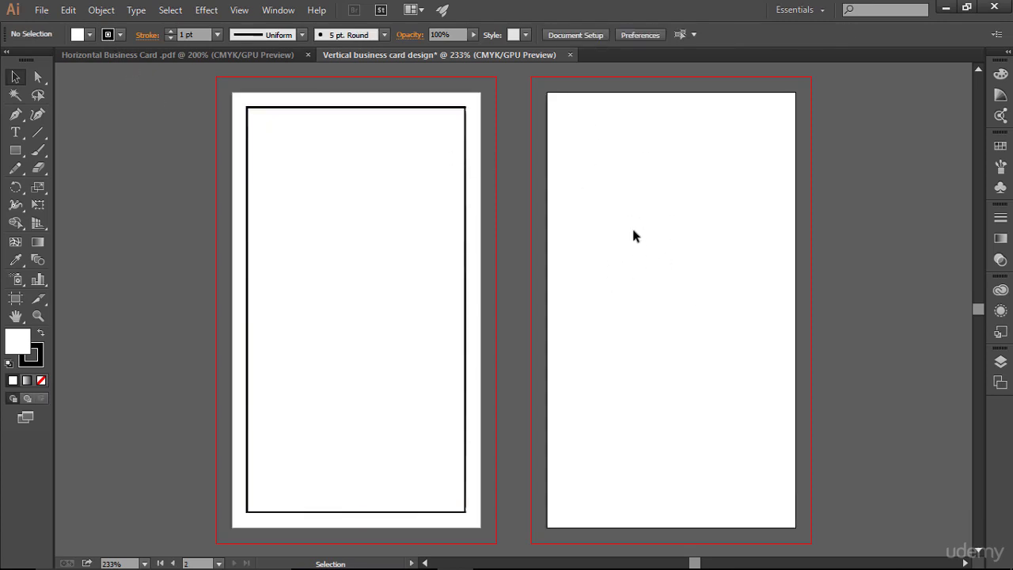
pyautogui.press('a')
pyautogui.hotkey('ctrl', 'v')
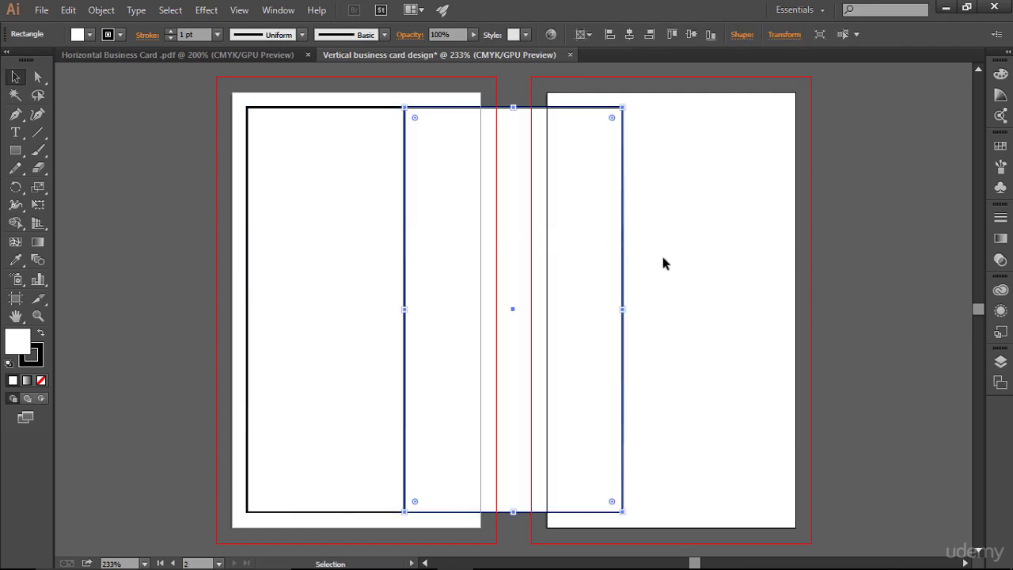
pyautogui.press('Delete')
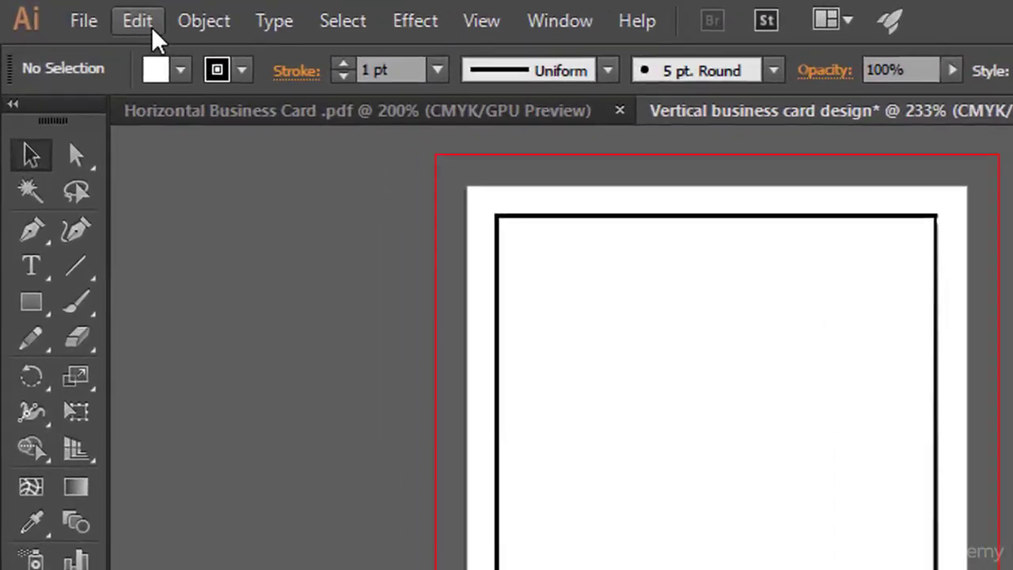
# - Paste the inset rectangle in place on the right card, then select the left card's rectangle
pyautogui.click(69, 12)
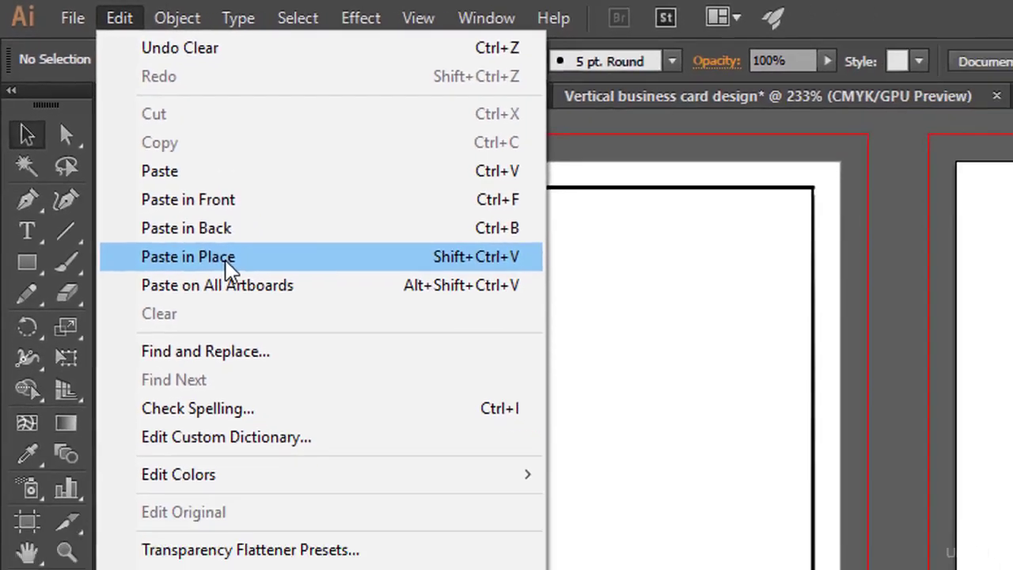
pyautogui.click(227, 261)
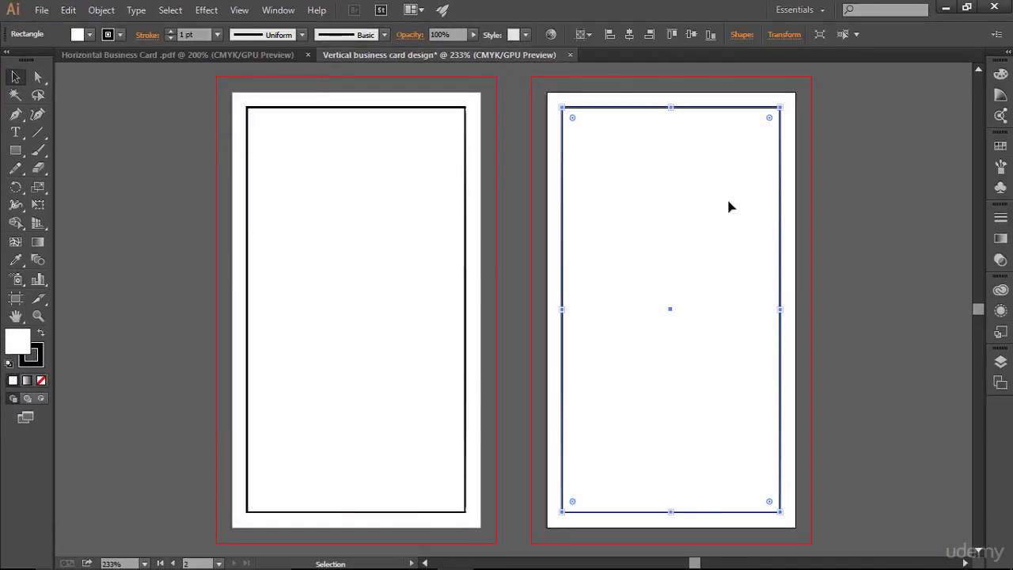
pyautogui.click(829, 282)
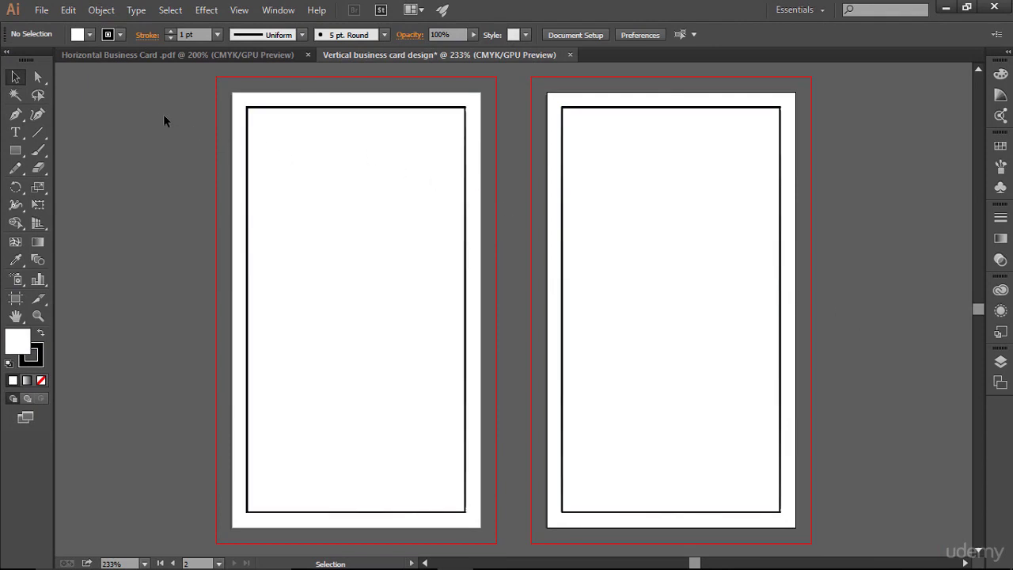
pyautogui.moveTo(164, 118); pyautogui.dragTo(483, 287)
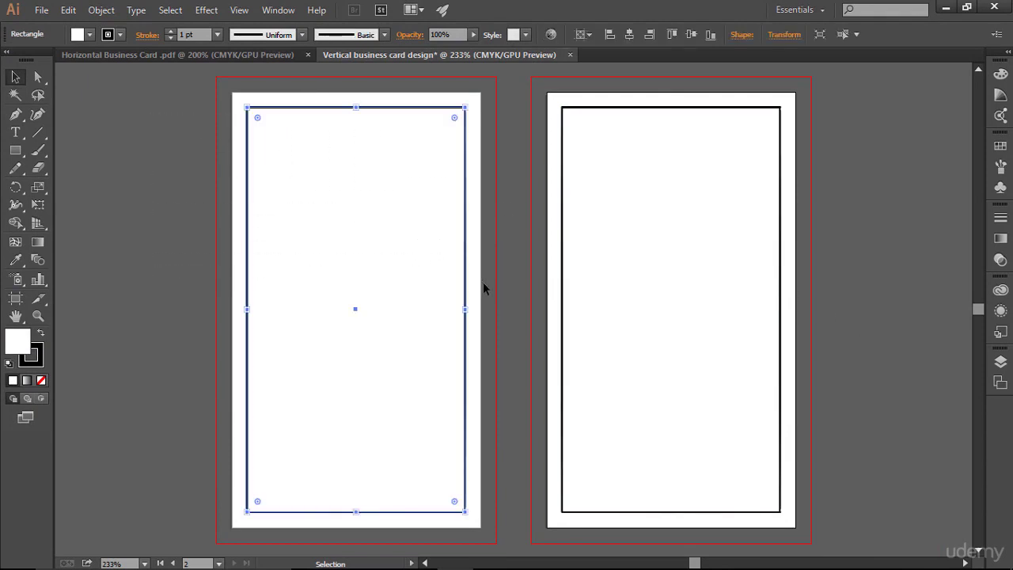
pyautogui.press('ctrl')
# - Convert the left and right inset rectangles into guides with Make Guides and Ctrl+5
pyautogui.click(241, 10)
pyautogui.moveTo(385, 473)
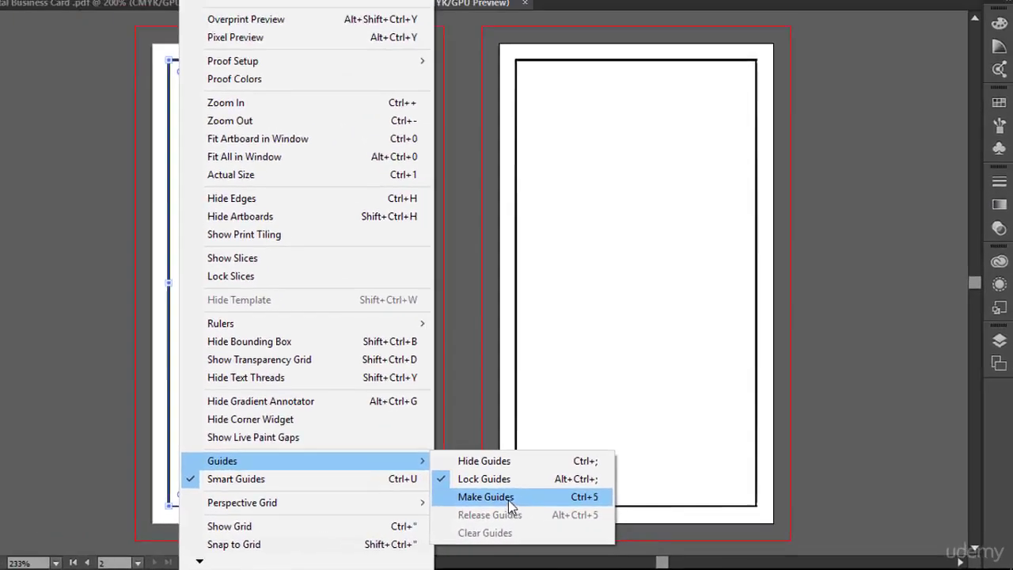
pyautogui.click(410, 487)
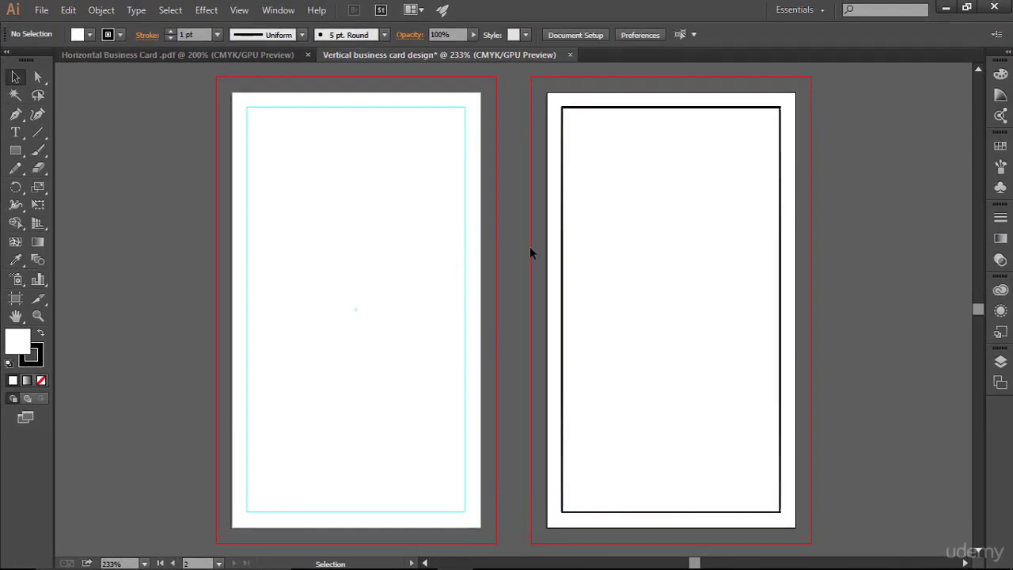
pyautogui.moveTo(549, 204); pyautogui.dragTo(599, 241)
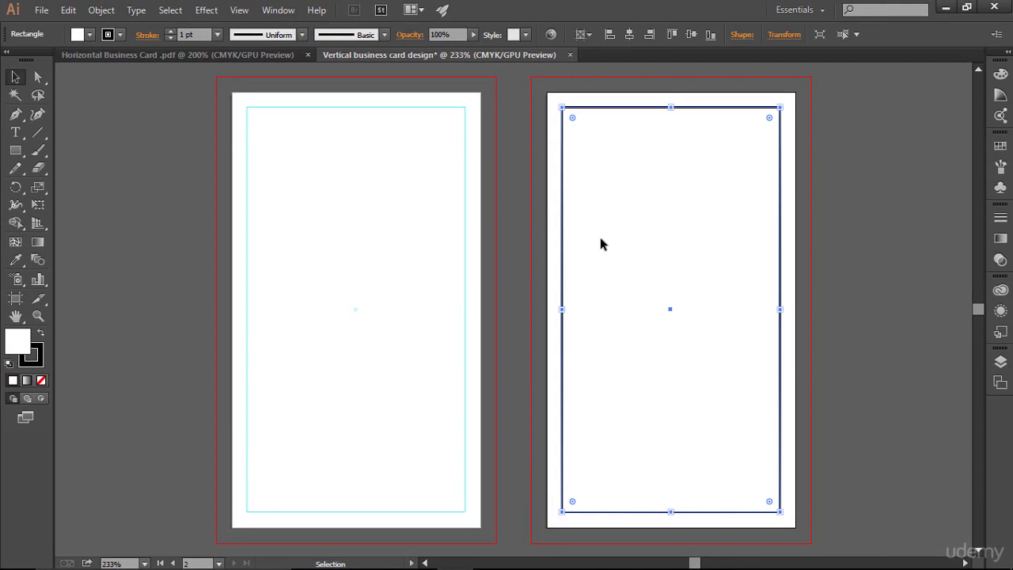
pyautogui.hotkey('ctrl', '5')
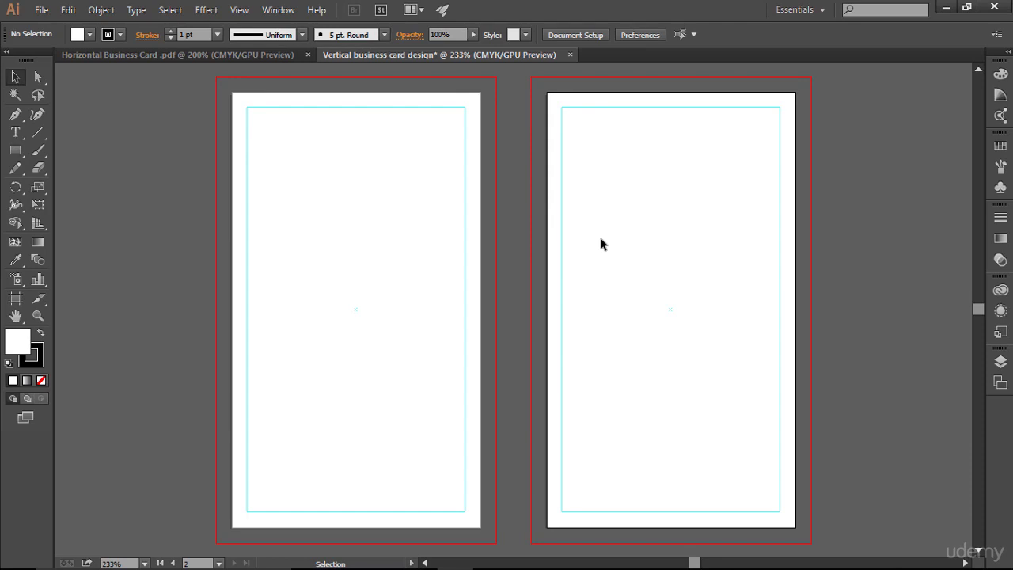
# - Make the left card the active artboard and pan the view across both cards
pyautogui.click(364, 228)
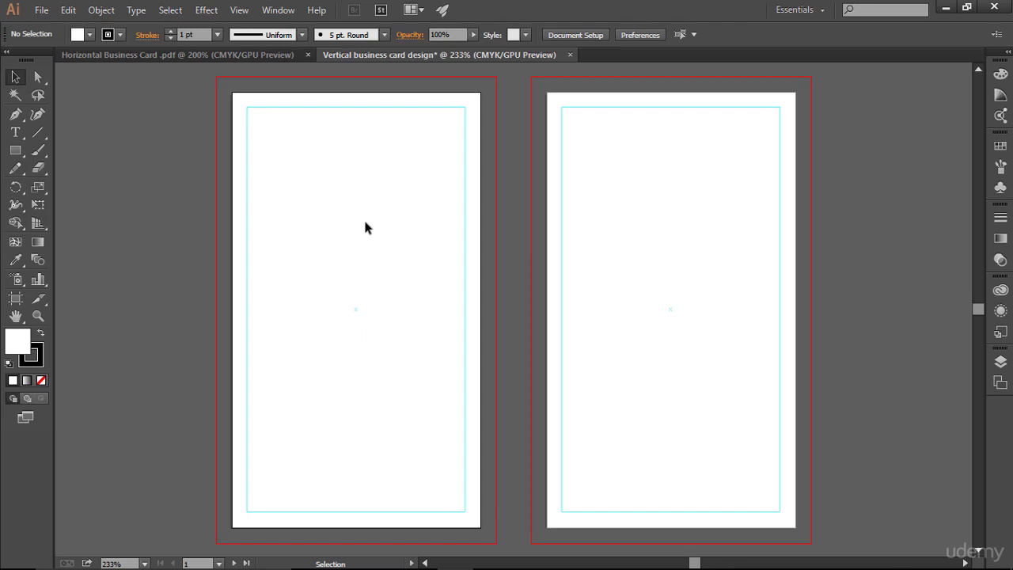
pyautogui.press('space')
pyautogui.moveTo(340, 225); pyautogui.dragTo(390, 220)
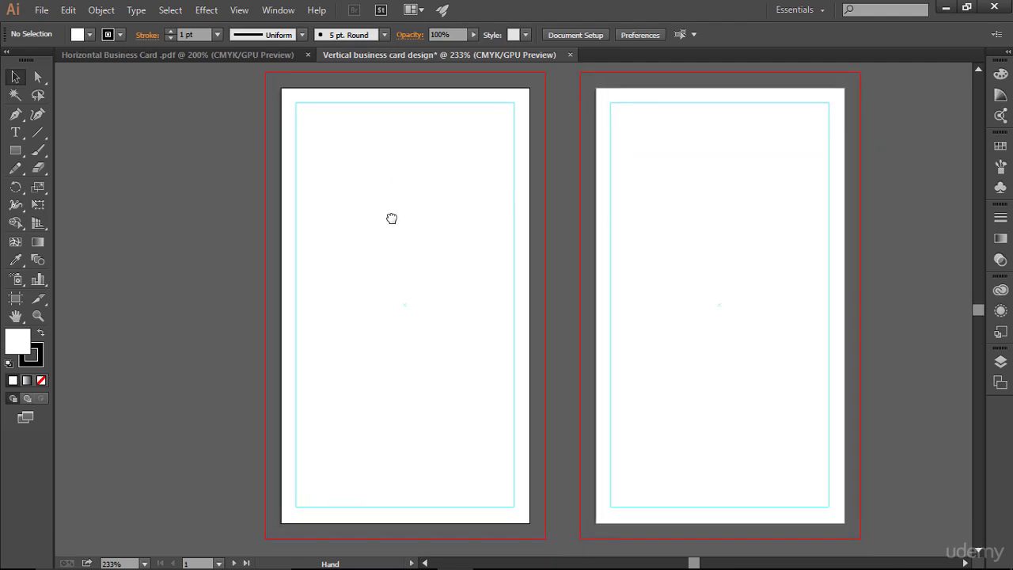
# - Bring the JS logo from the horizontal card document into the vertical card document
pyautogui.click(163, 56)
pyautogui.moveTo(278, 224); pyautogui.dragTo(356, 284)
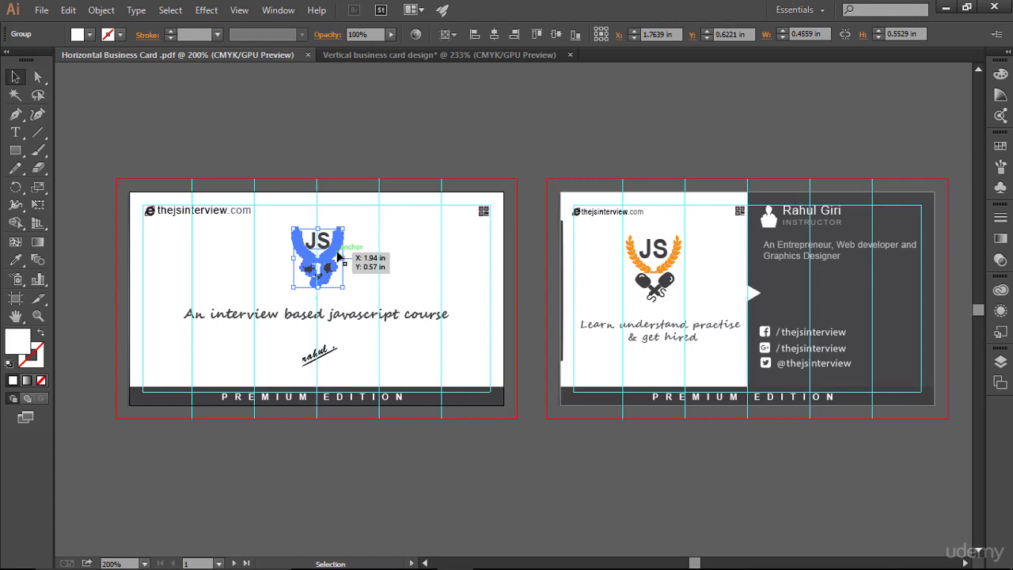
pyautogui.moveTo(337, 256); pyautogui.dragTo(424, 266)
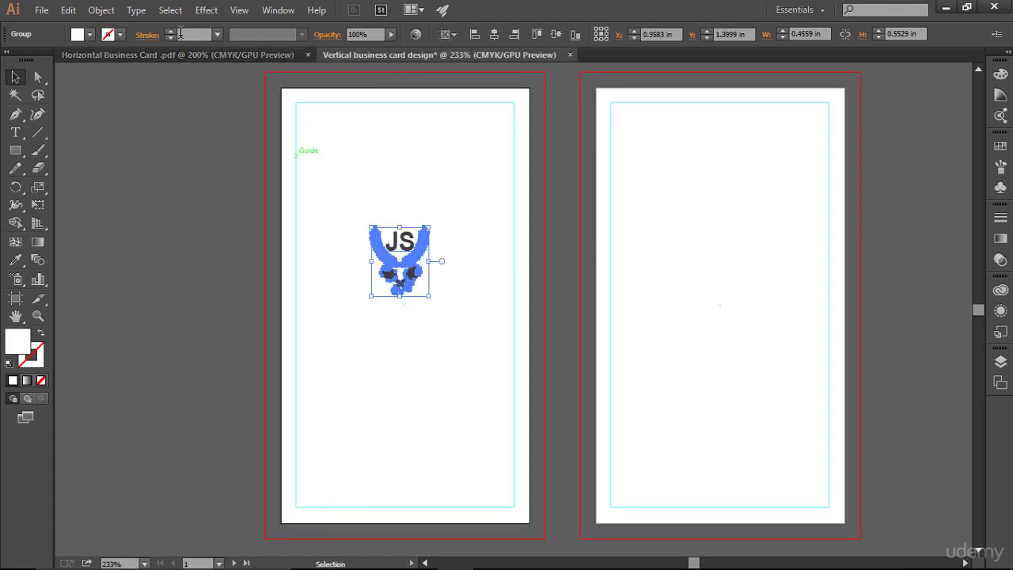
pyautogui.click(188, 56)
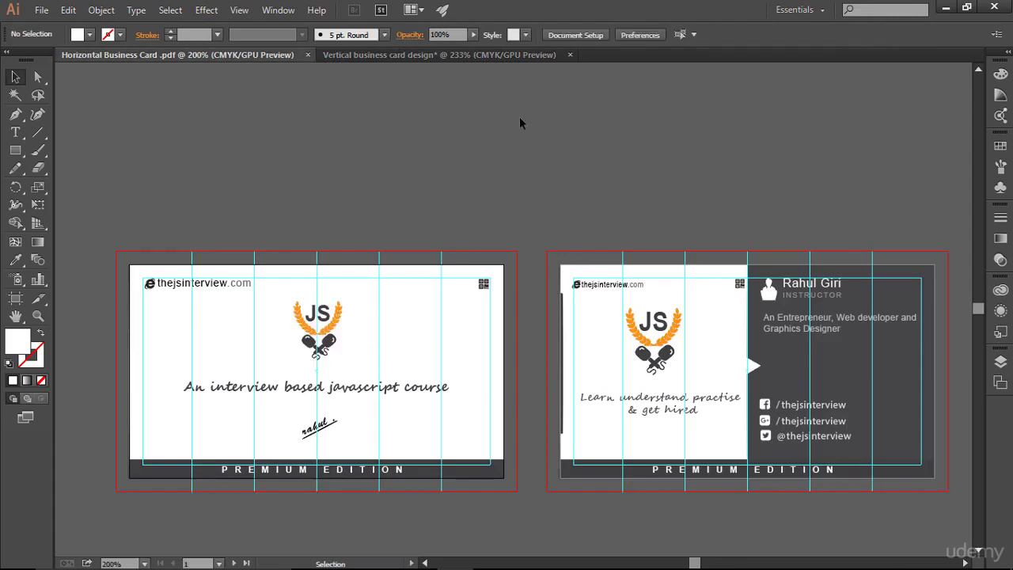
pyautogui.click(438, 55)
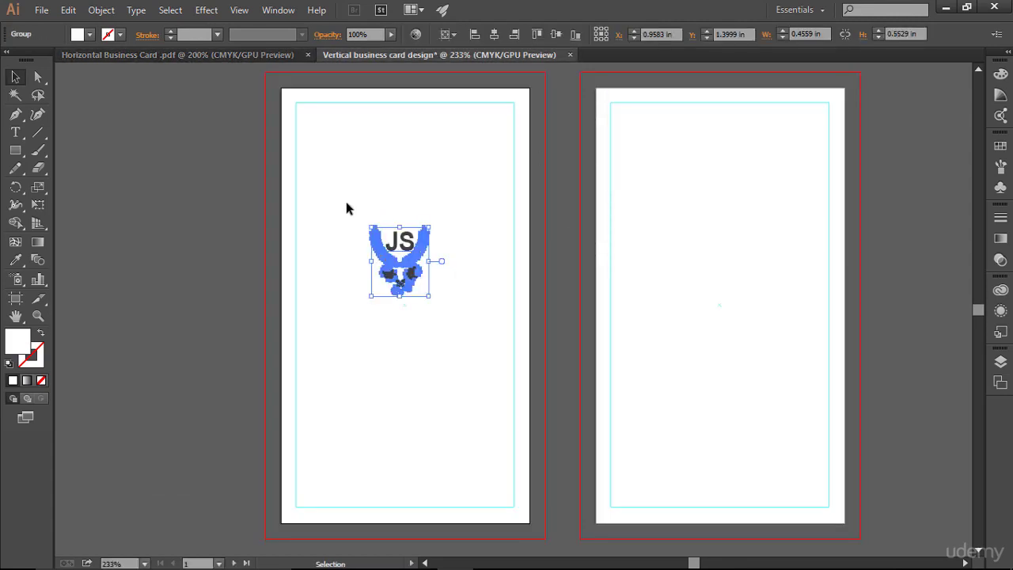
# - Enlarge the JS logo proportionally and move it to the upper half of the right card
pyautogui.moveTo(347, 197); pyautogui.dragTo(452, 317)
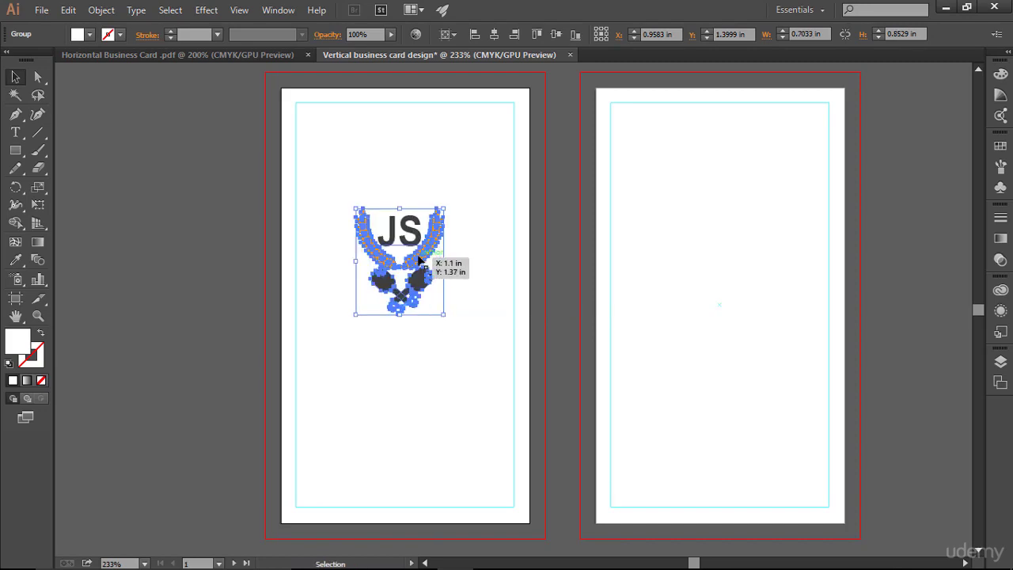
pyautogui.moveTo(678, 255); pyautogui.dragTo(750, 255)
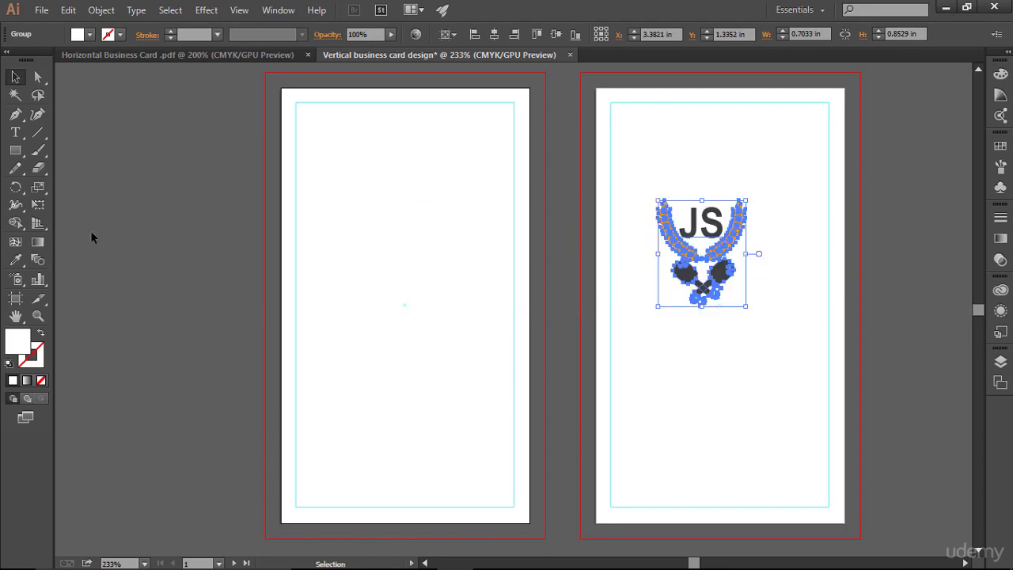
pyautogui.click(44, 132)
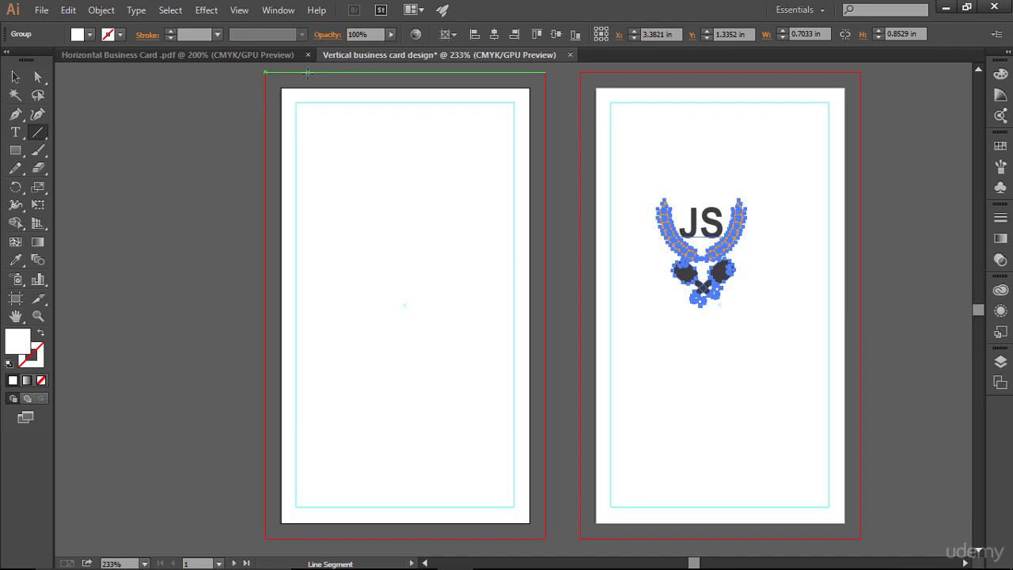
# - Draw five full-height vertical lines across the left card and give them a 1 pt black stroke
pyautogui.moveTo(307, 72); pyautogui.dragTo(308, 538)
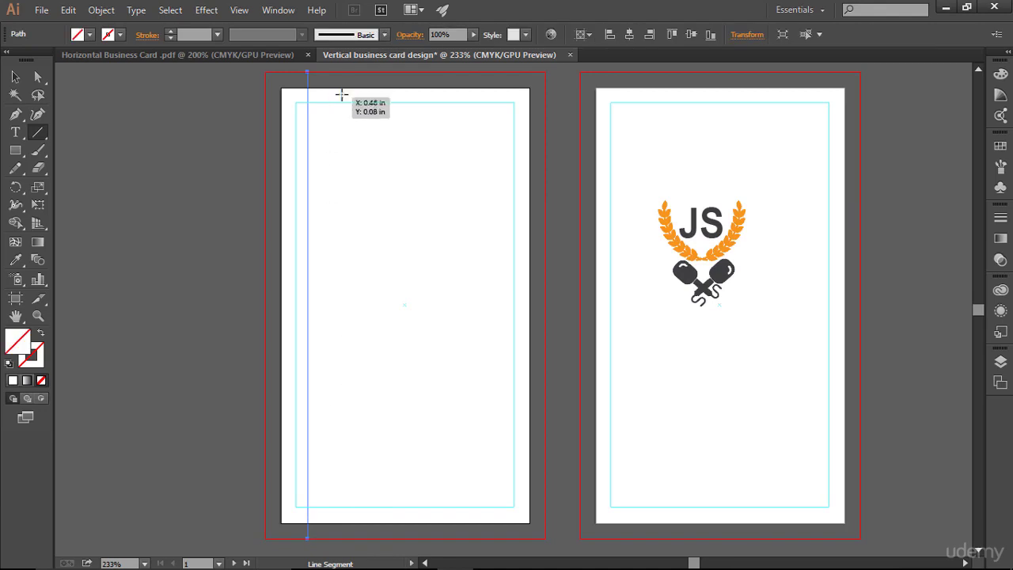
pyautogui.moveTo(355, 73); pyautogui.dragTo(383, 539)
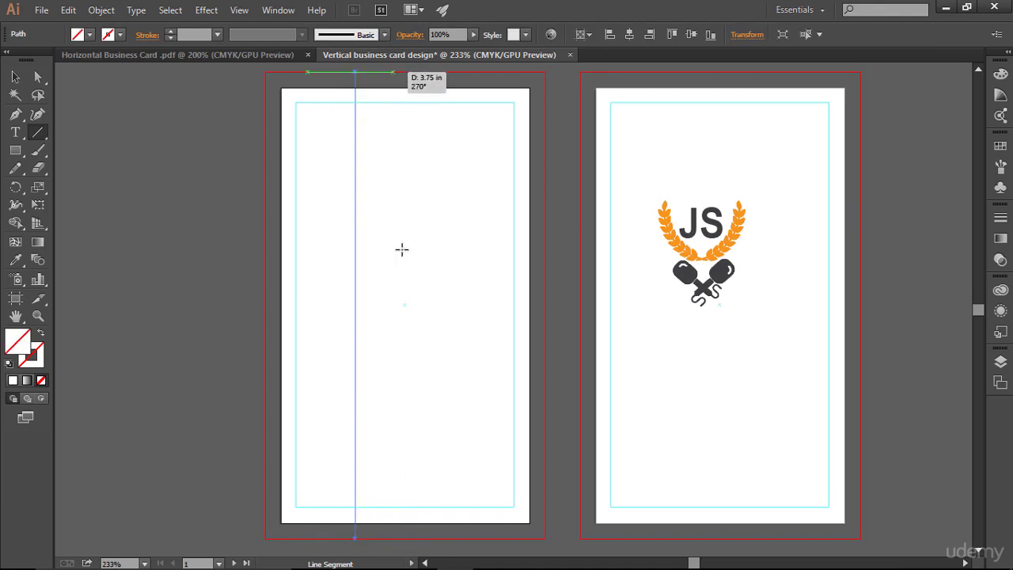
pyautogui.moveTo(394, 72); pyautogui.dragTo(416, 539)
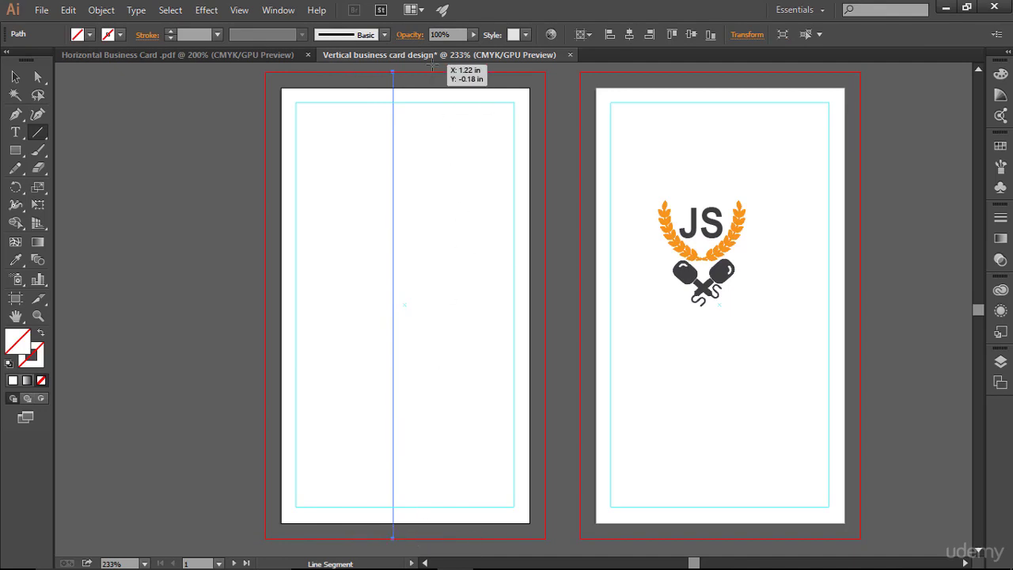
pyautogui.moveTo(428, 71); pyautogui.dragTo(448, 538)
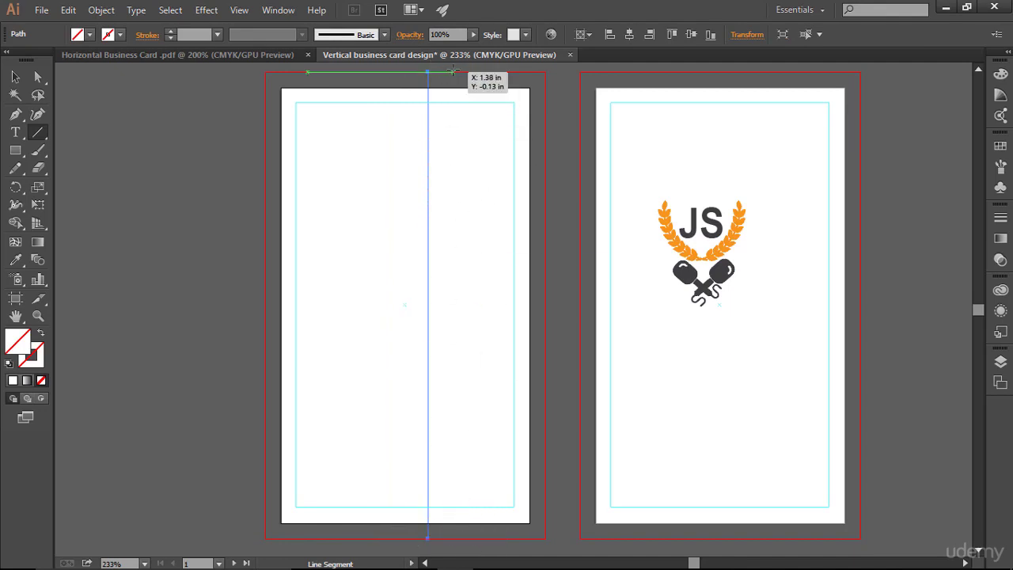
pyautogui.moveTo(455, 71); pyautogui.dragTo(524, 539)
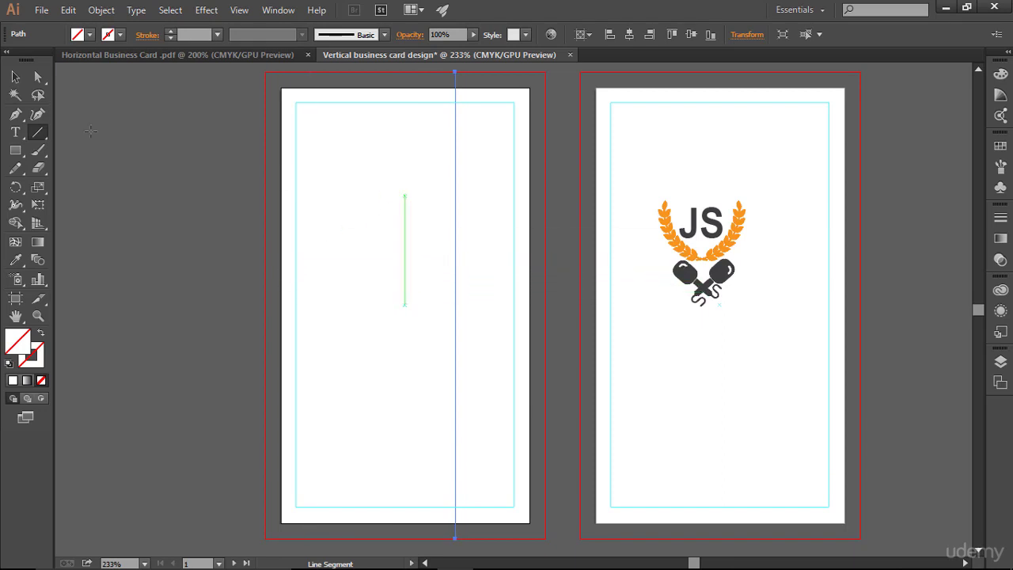
pyautogui.click(15, 77)
pyautogui.moveTo(276, 91); pyautogui.dragTo(547, 136)
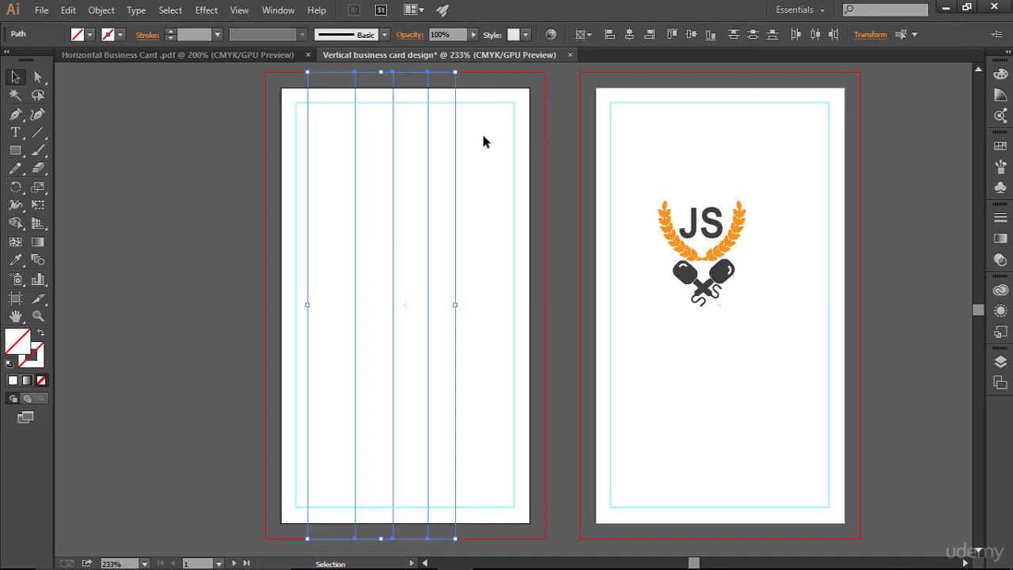
pyautogui.click(172, 33)
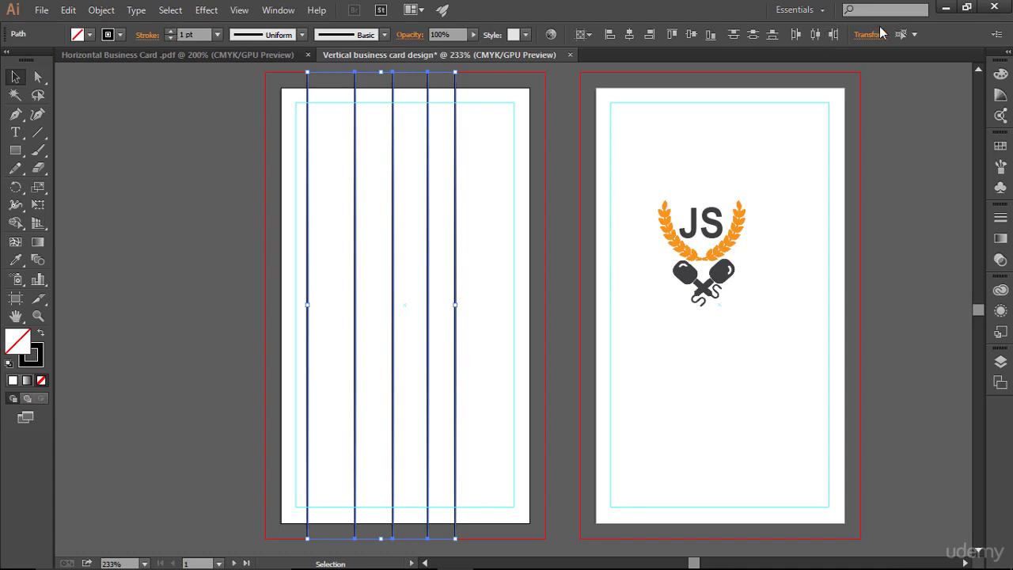
# - Distribute the five lines evenly across the card, then delete the leftmost and right-edge lines
pyautogui.click(814, 35)
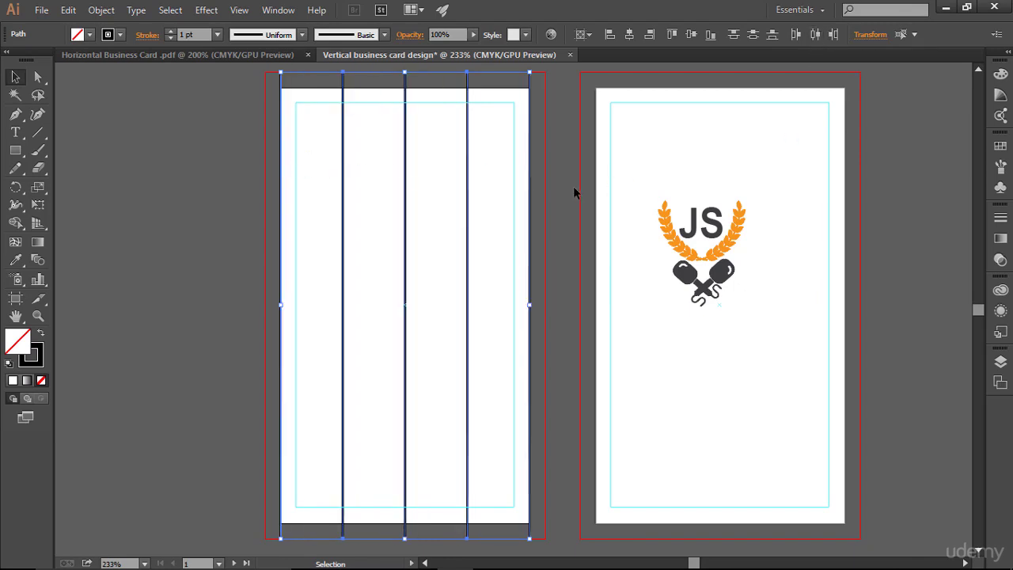
pyautogui.click(579, 250)
pyautogui.moveTo(206, 197); pyautogui.dragTo(304, 289)
pyautogui.press('Delete')
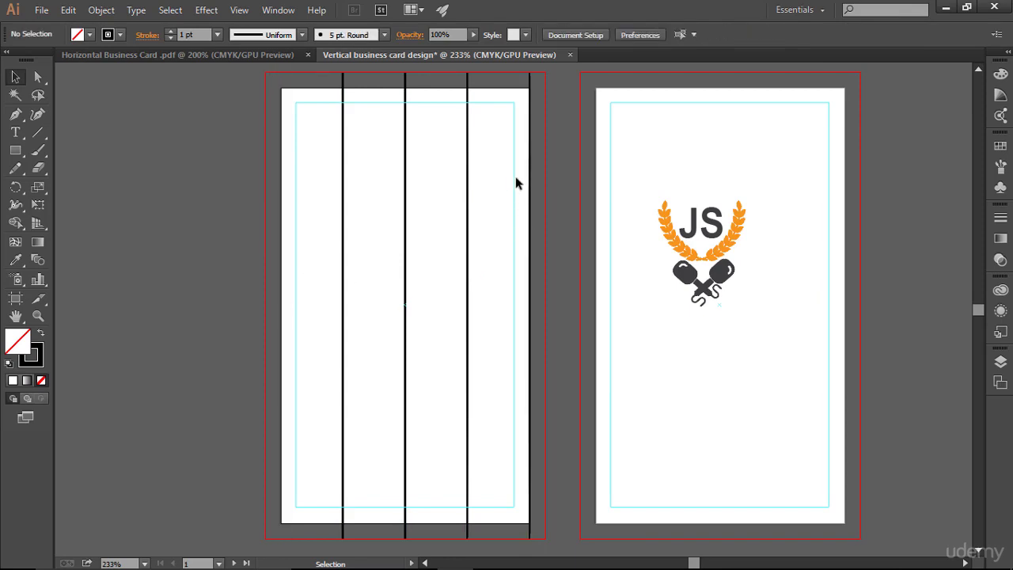
pyautogui.moveTo(561, 203); pyautogui.dragTo(524, 237)
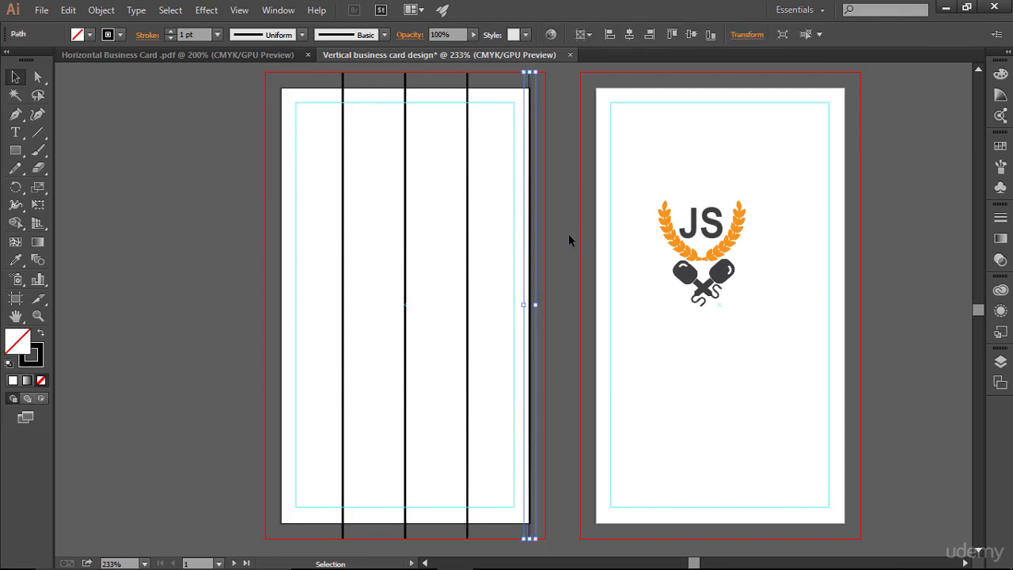
pyautogui.press('Delete')
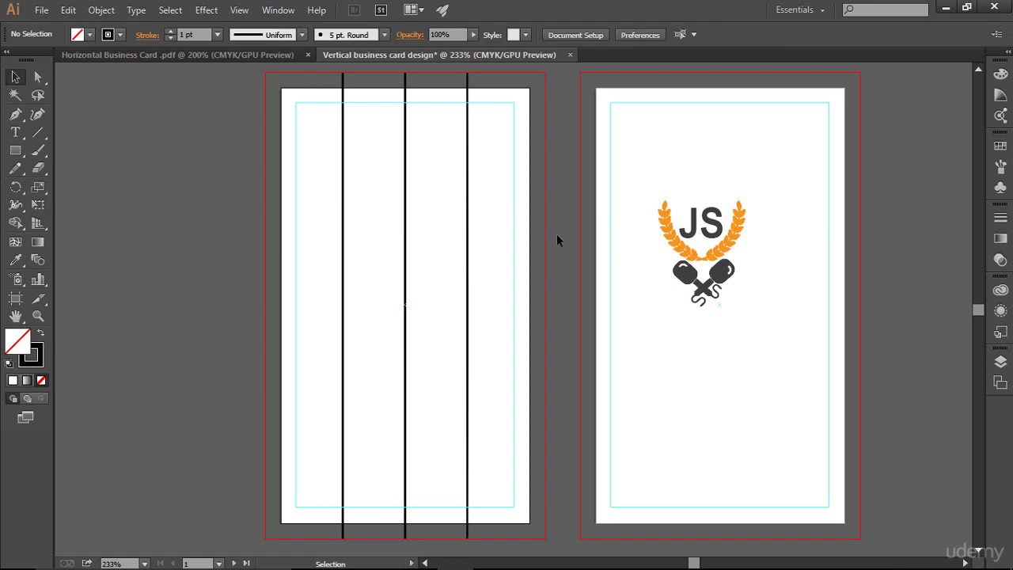
# - Paste the three remaining lines in place on the back card and turn both sets into guides
pyautogui.moveTo(281, 158); pyautogui.dragTo(544, 237)
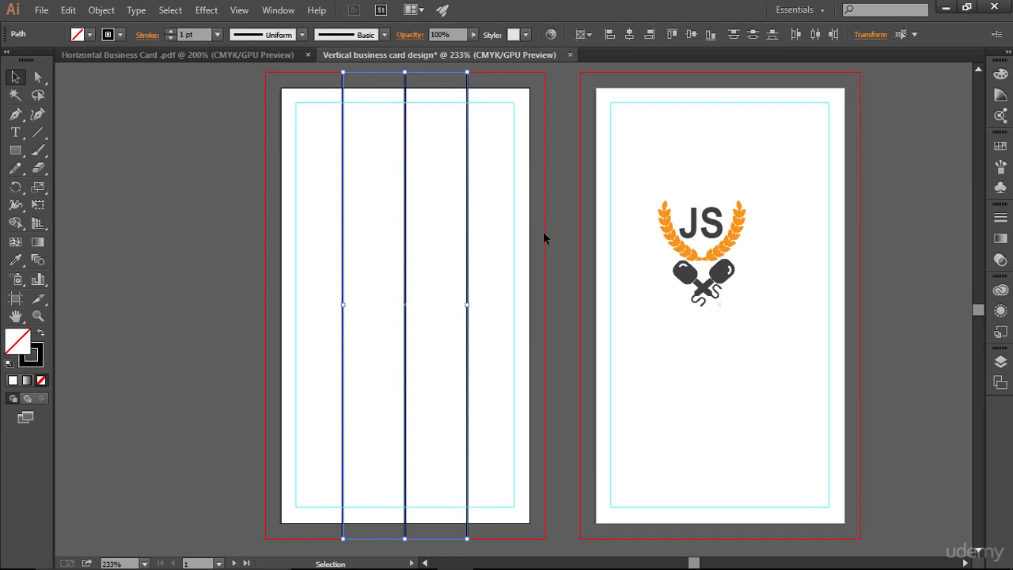
pyautogui.click(737, 136)
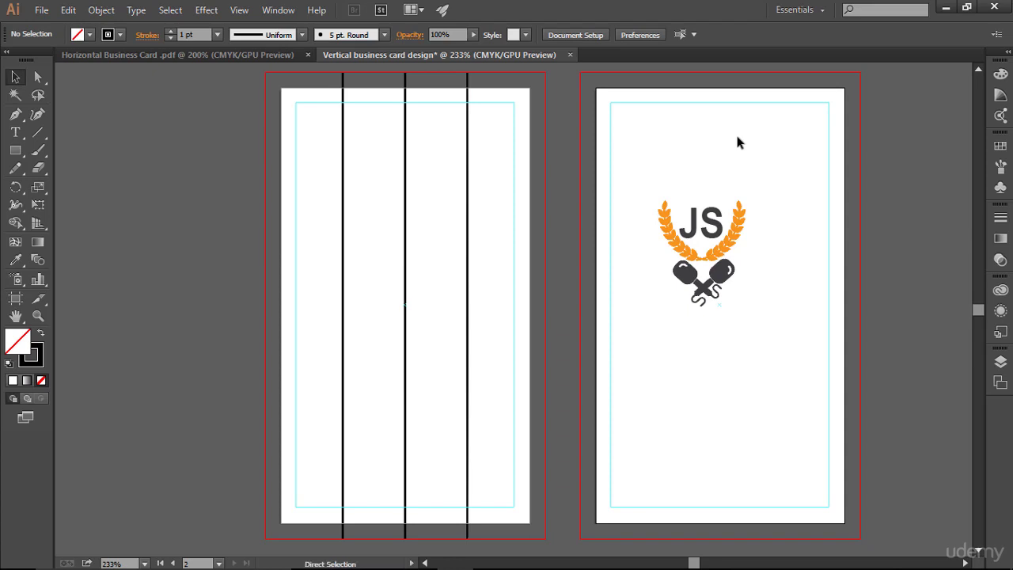
pyautogui.hotkey('ctrl', 'shift', 'v')
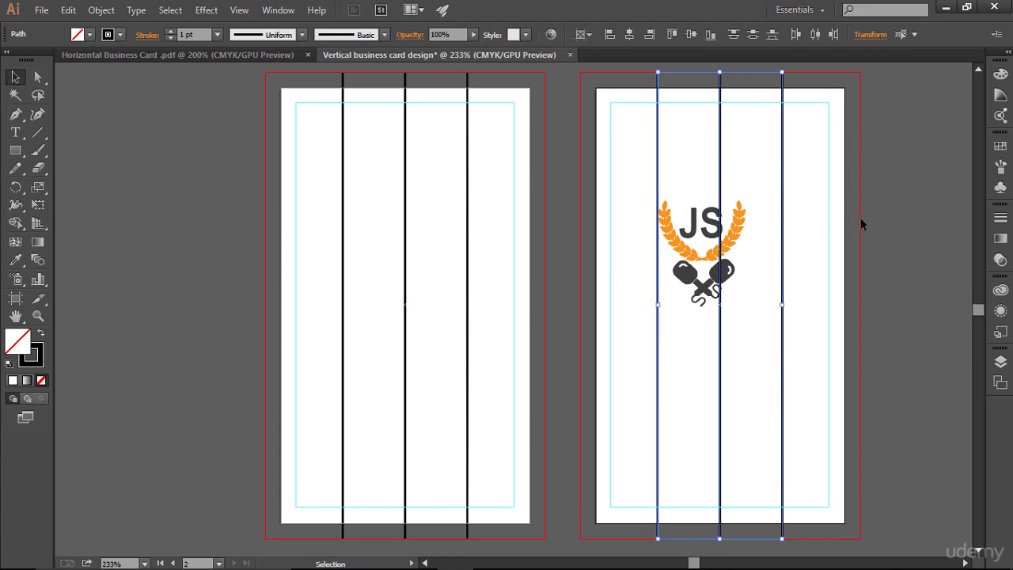
pyautogui.press('ctrl')
pyautogui.hotkey('ctrl', '5')
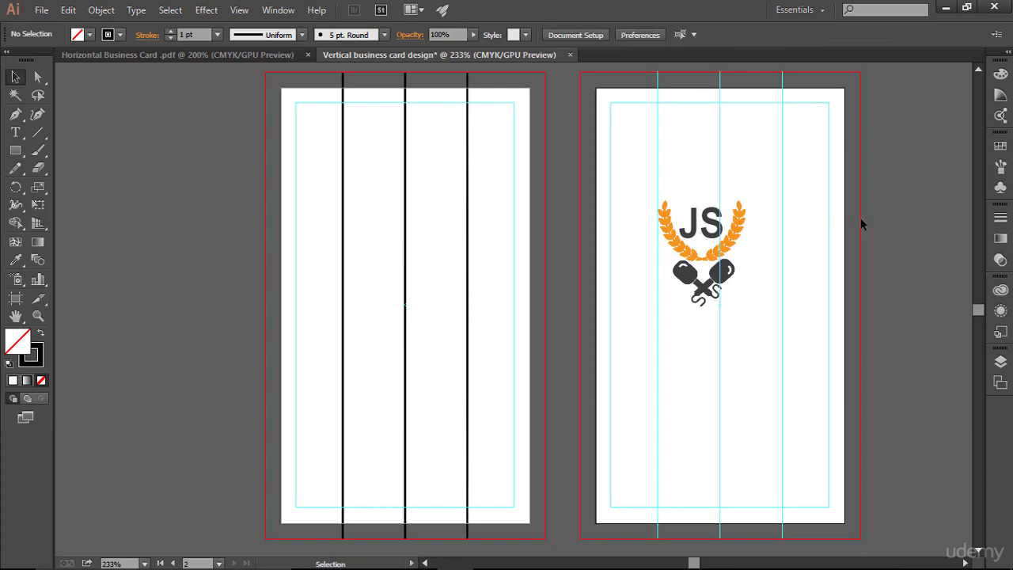
pyautogui.moveTo(322, 158); pyautogui.dragTo(488, 180)
pyautogui.hotkey('ctrl', '5')
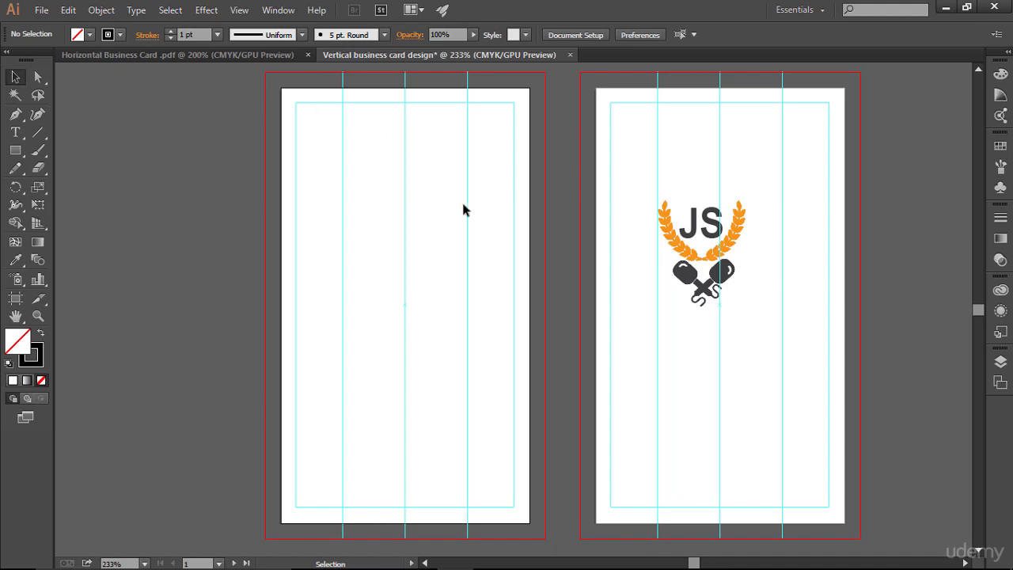
# - Move the JS logo from the back card onto the front card and nudge it into place
pyautogui.moveTo(670, 250); pyautogui.dragTo(380, 234)
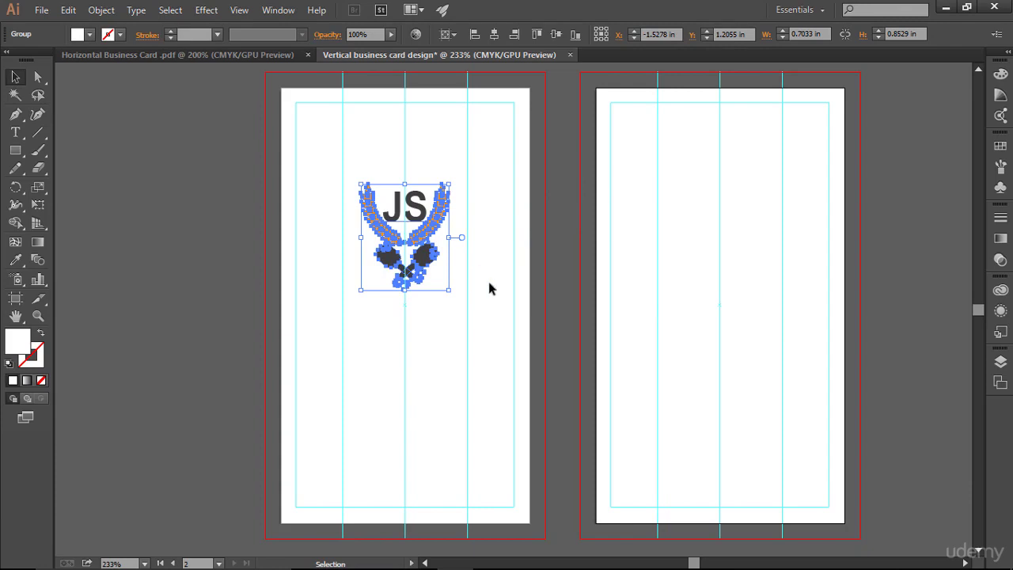
pyautogui.press('Down')
pyautogui.press('Down')
pyautogui.press('Up')
pyautogui.press('Up')
pyautogui.press('Up')
pyautogui.press('Up')
pyautogui.press('Up')
pyautogui.press('Up')
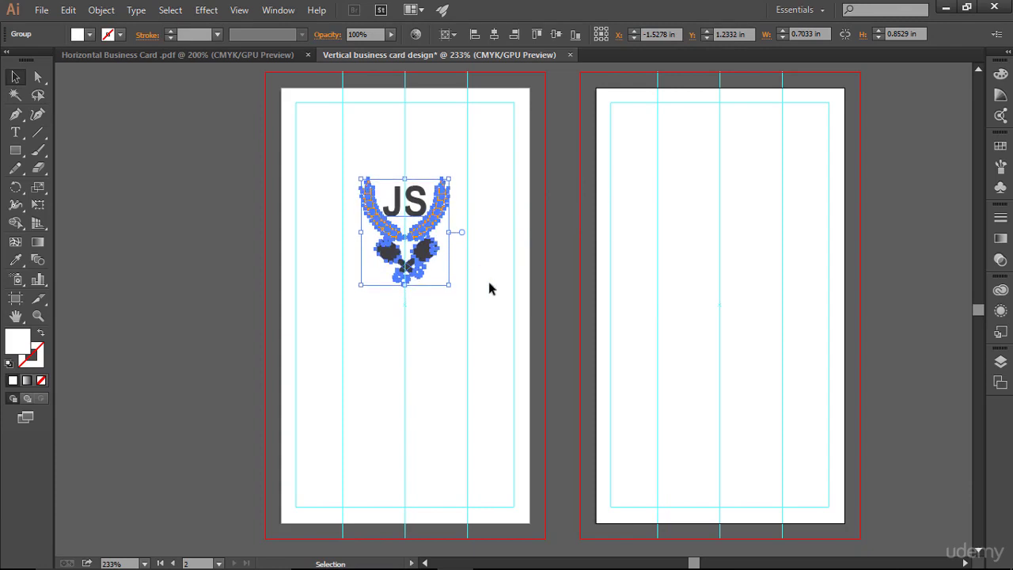
pyautogui.press('Right')
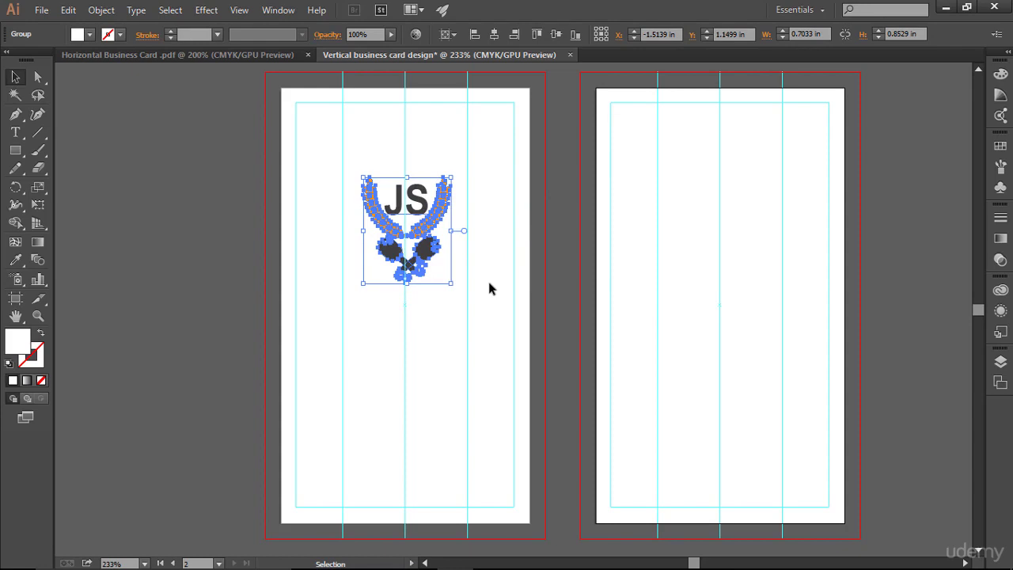
pyautogui.click(452, 303)
# - Check the logo's position, preview the cards with guides hidden, then restore the guides
pyautogui.moveTo(336, 171); pyautogui.dragTo(513, 320)
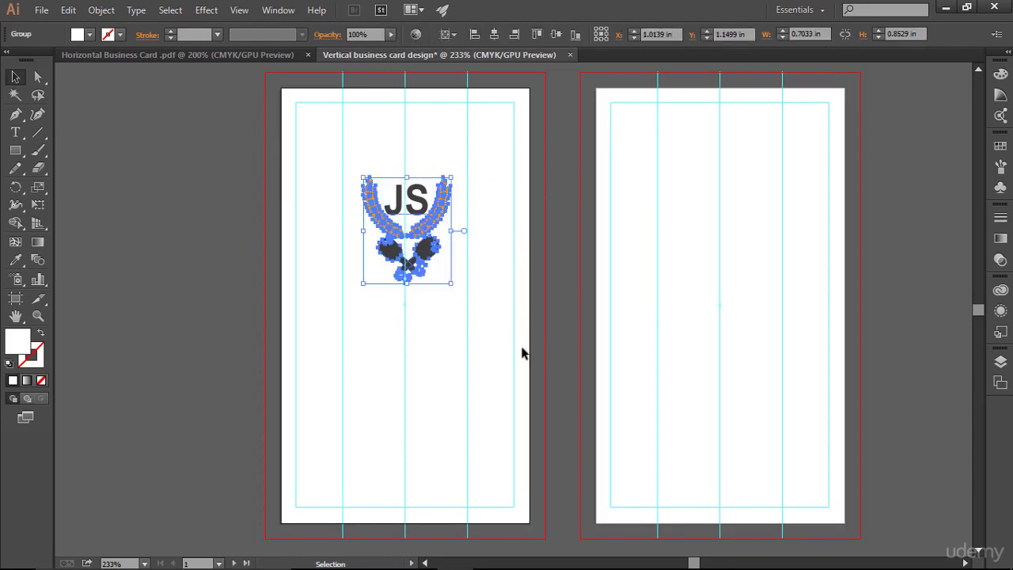
pyautogui.click(482, 332)
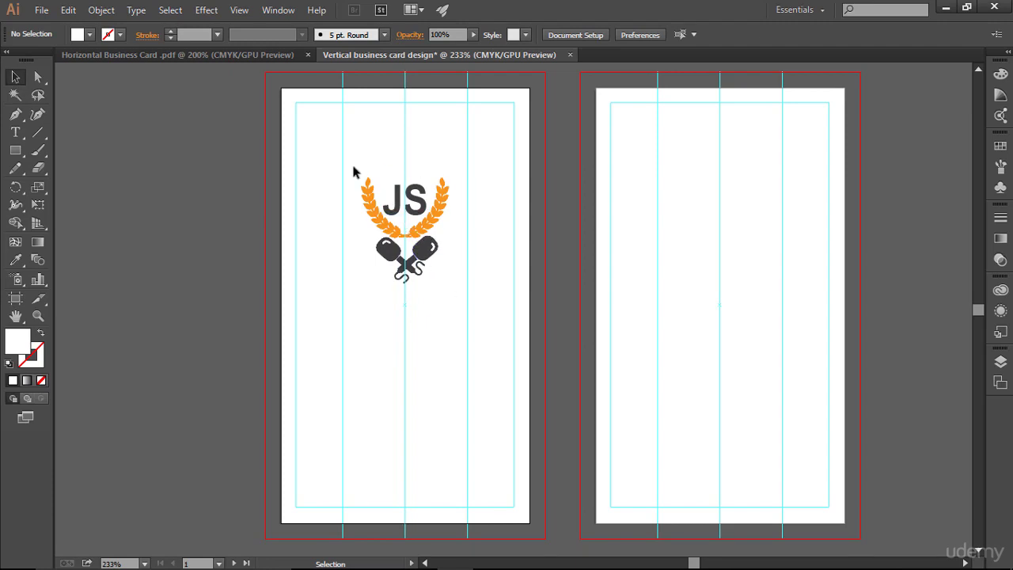
pyautogui.moveTo(353, 165); pyautogui.dragTo(454, 288)
pyautogui.click(481, 303)
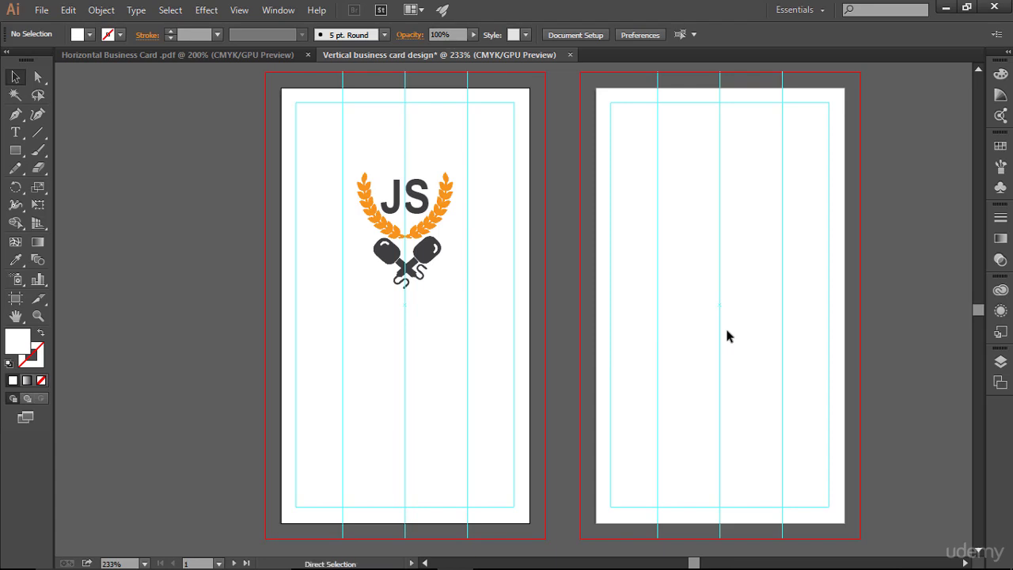
pyautogui.hotkey('ctrl', ';')
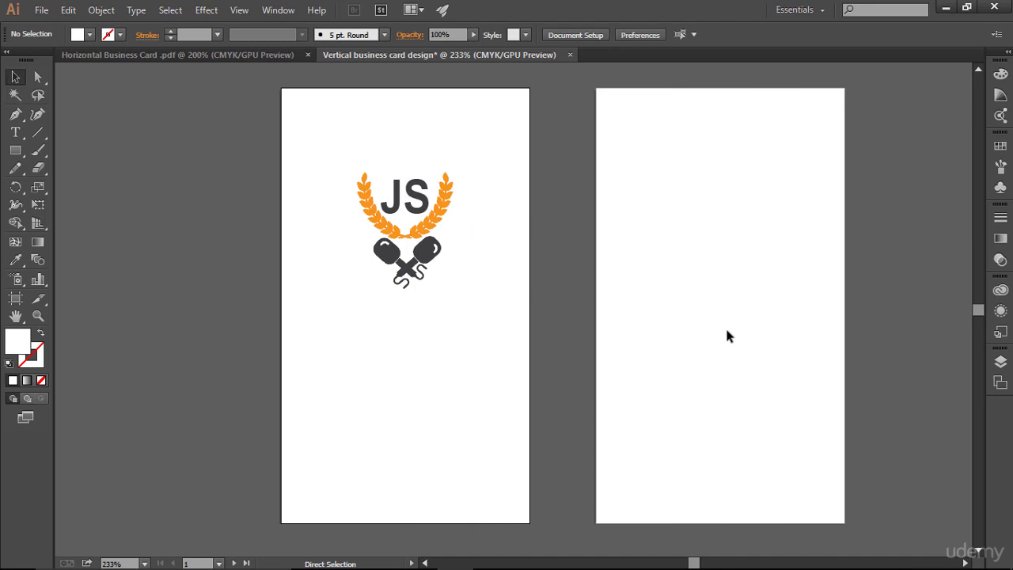
pyautogui.hotkey('ctrl', ';')
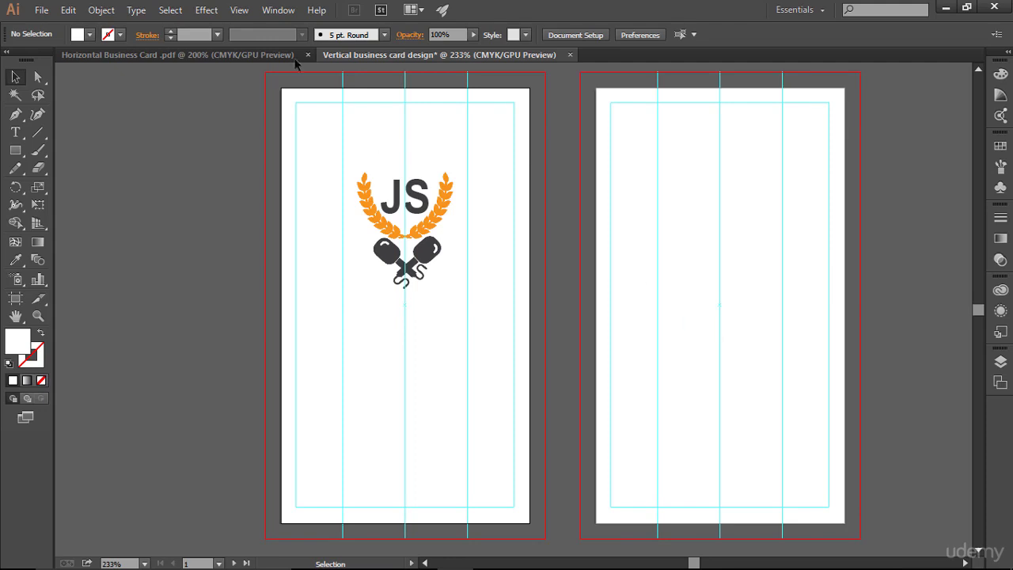
# - Bring the tagline 'An interview based javascript course' from the horizontal card onto the vertical front card
pyautogui.click(158, 54)
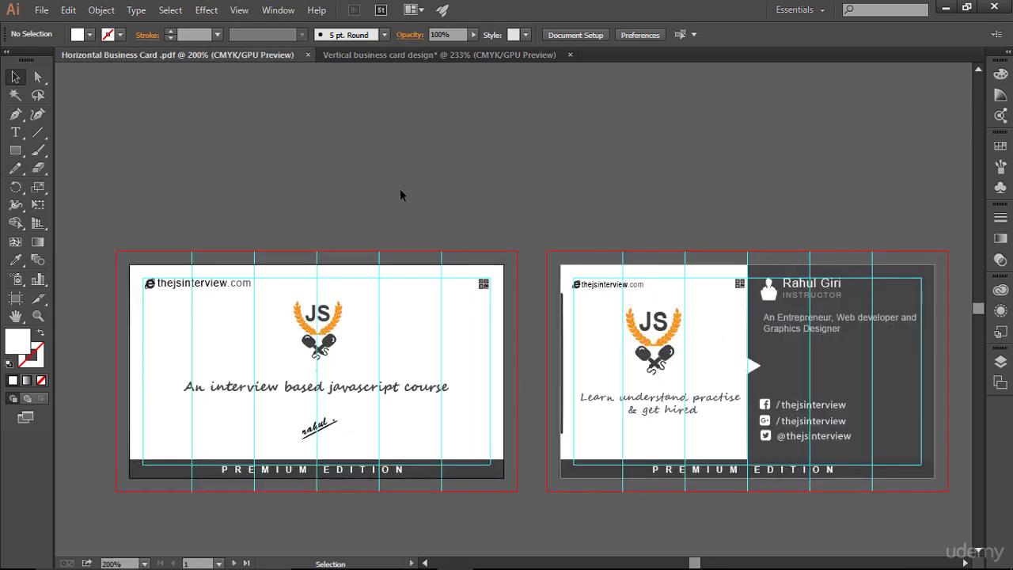
pyautogui.scroll(-1, 400, 195)
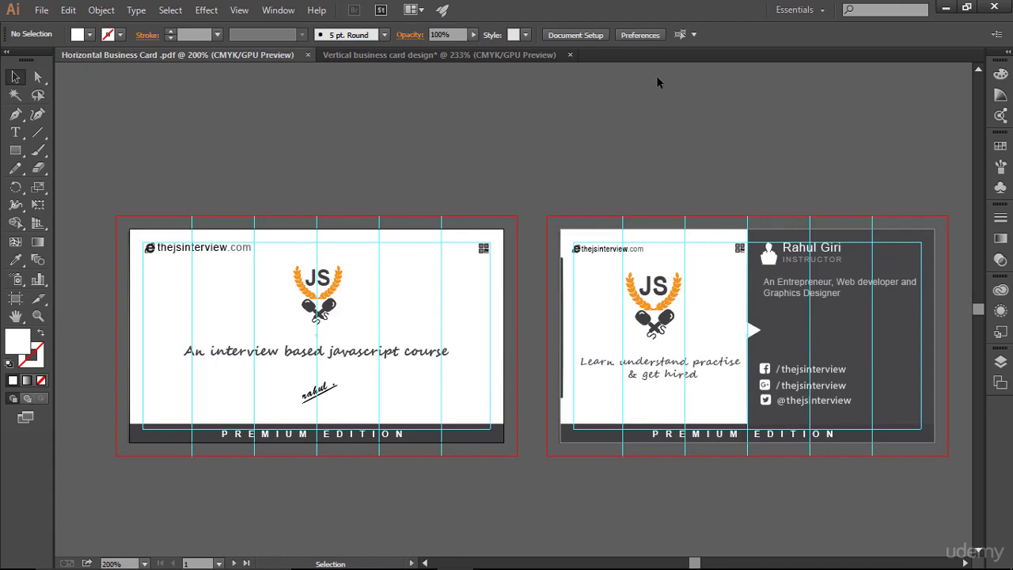
pyautogui.click(513, 55)
pyautogui.click(224, 54)
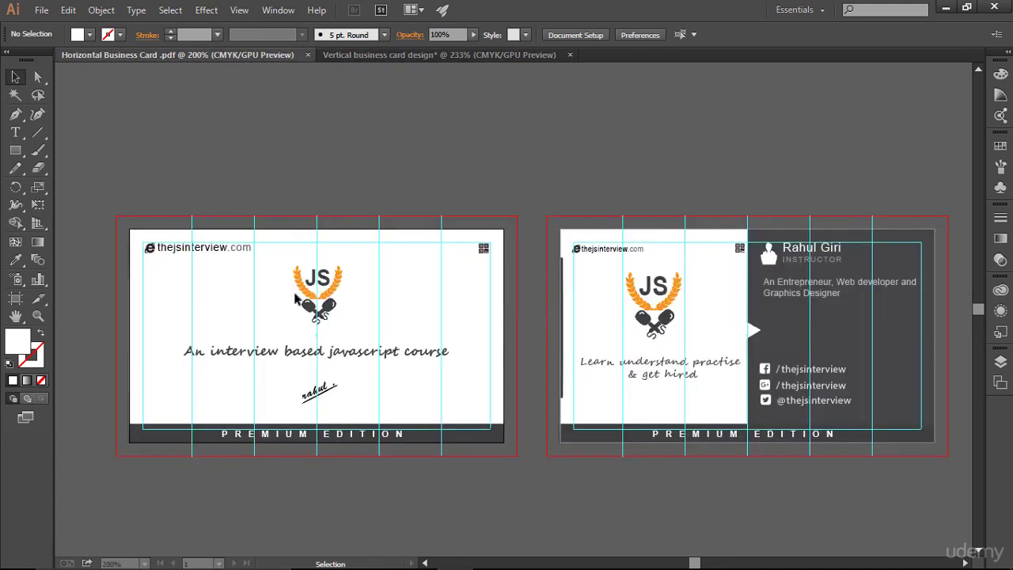
pyautogui.click(187, 350)
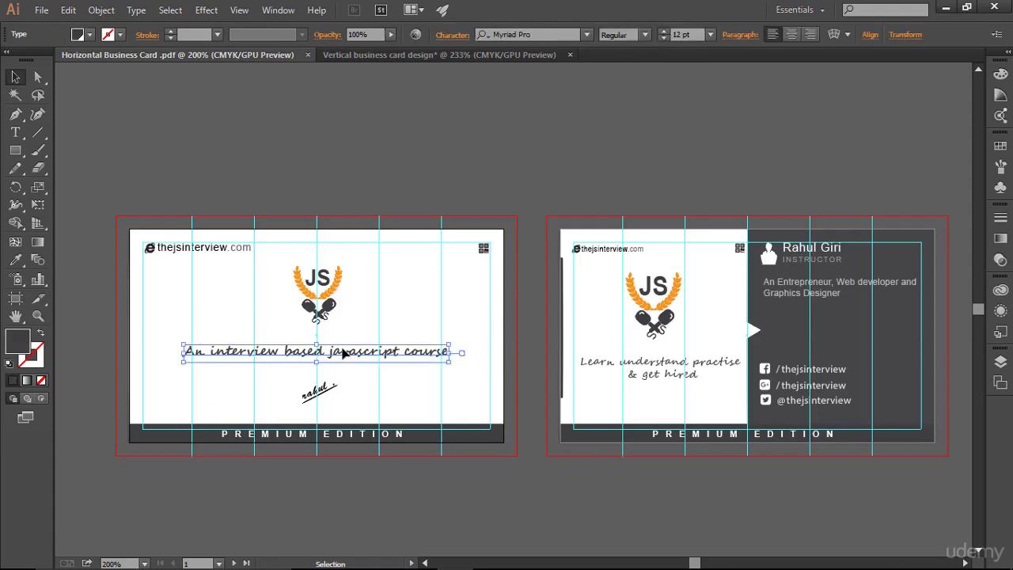
pyautogui.moveTo(344, 353); pyautogui.dragTo(430, 352)
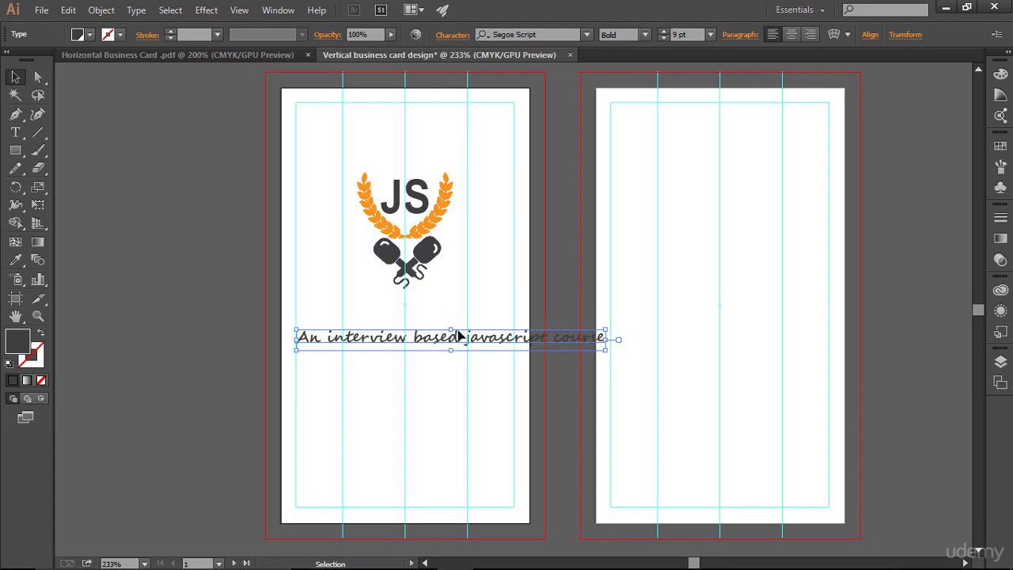
# - Break the tagline after 'based' into two centre-aligned lines
pyautogui.click(16, 134)
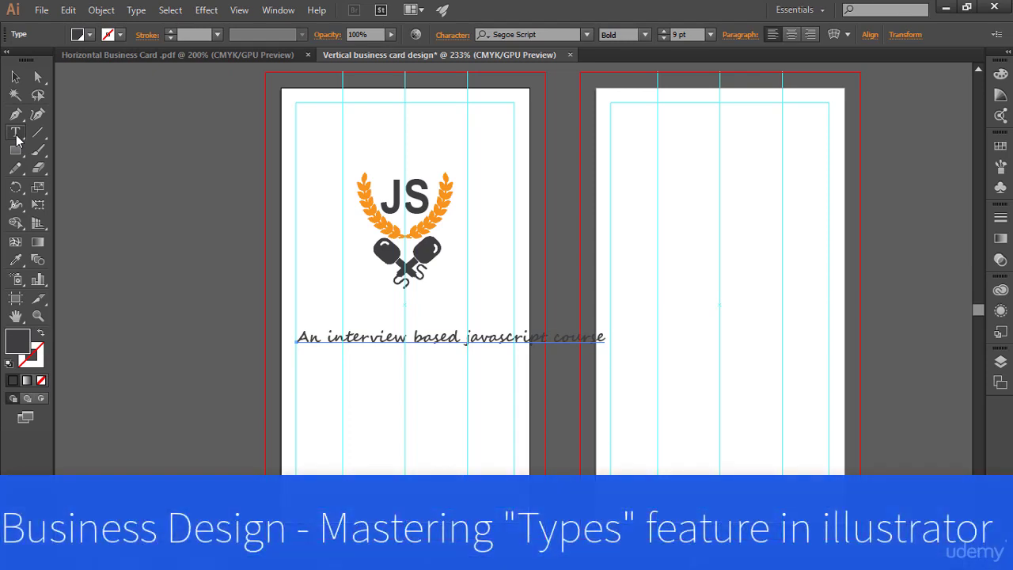
pyautogui.click(16, 134)
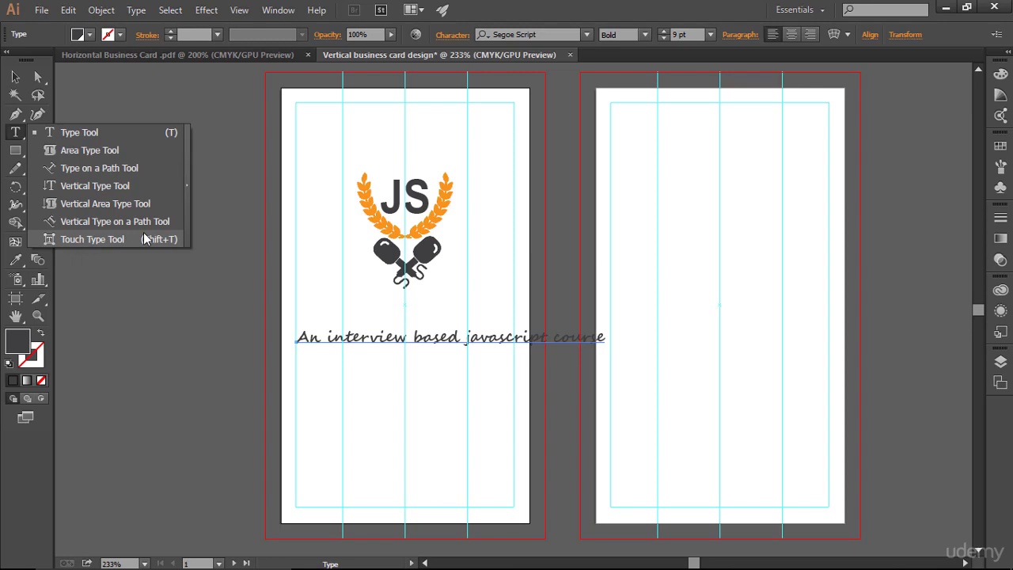
pyautogui.click(91, 133)
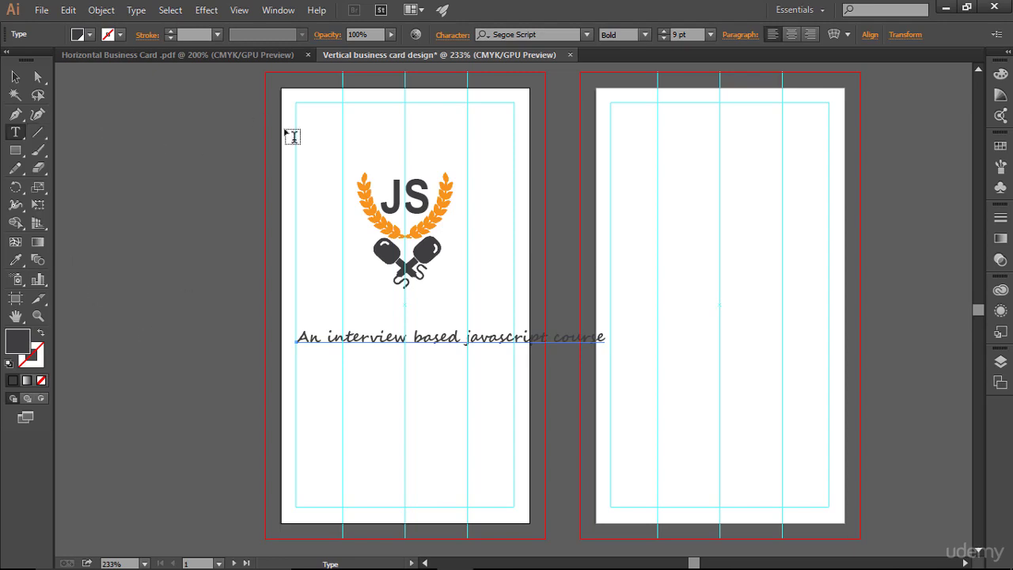
pyautogui.click(464, 336)
pyautogui.press('Return')
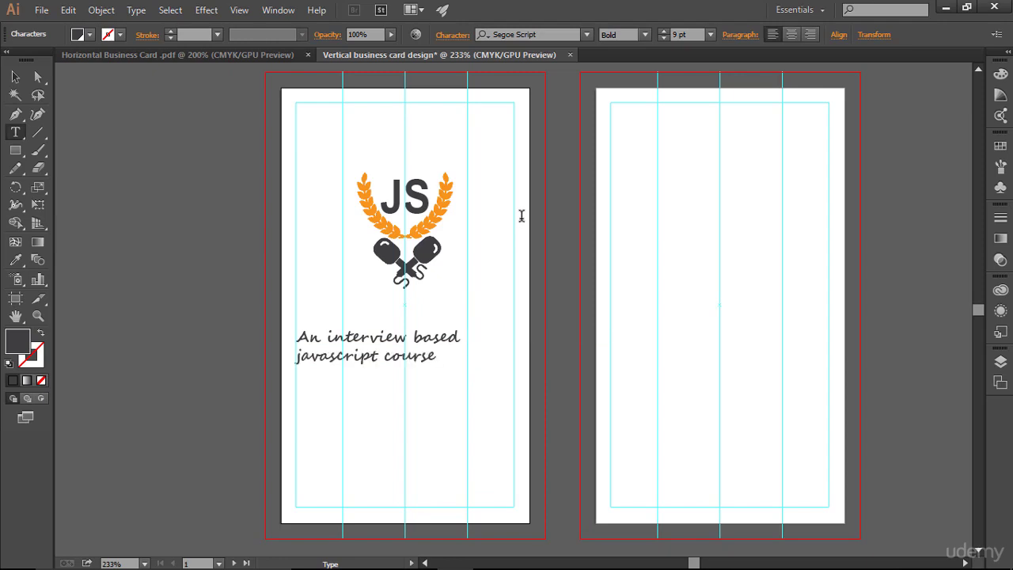
pyautogui.hotkey('ctrl', 'a')
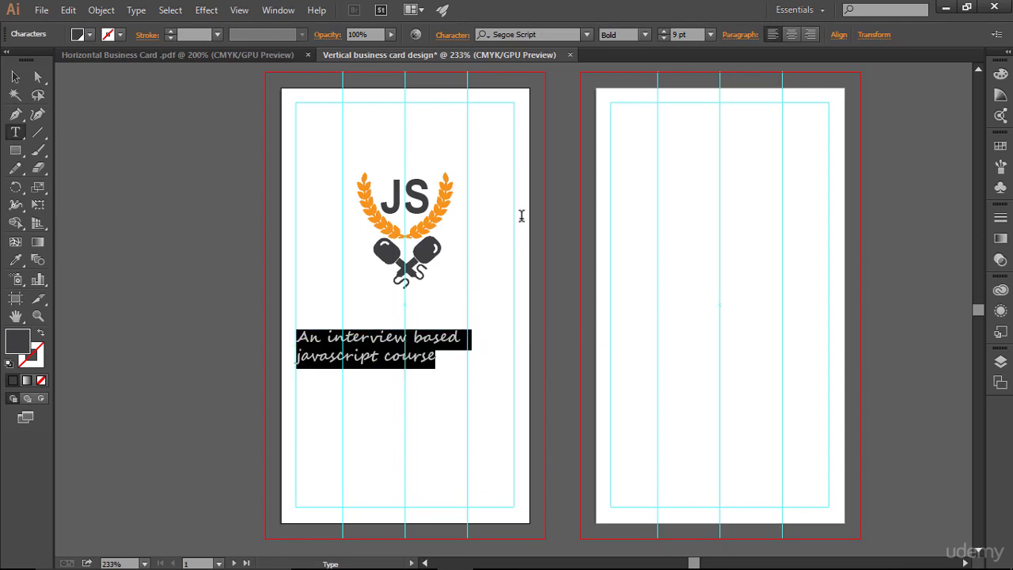
pyautogui.click(791, 35)
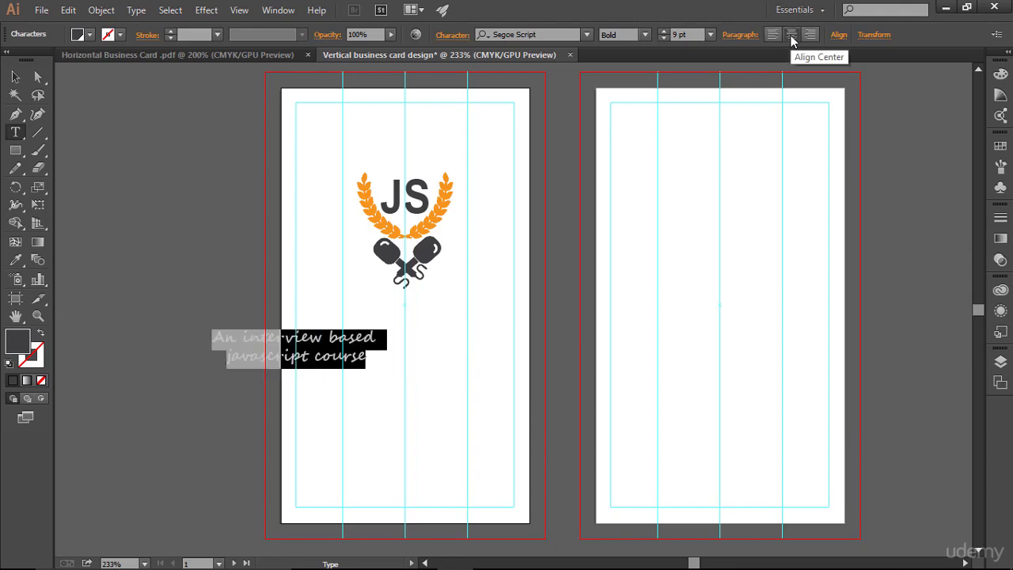
# - Move the two-line tagline to sit centred beneath the JS logo
pyautogui.click(14, 77)
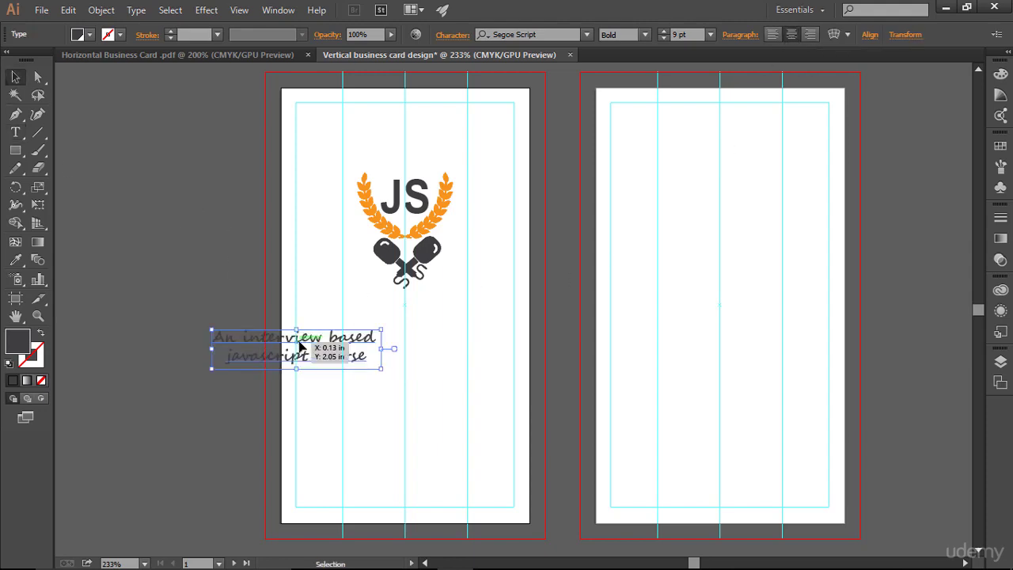
pyautogui.moveTo(299, 346); pyautogui.dragTo(410, 340)
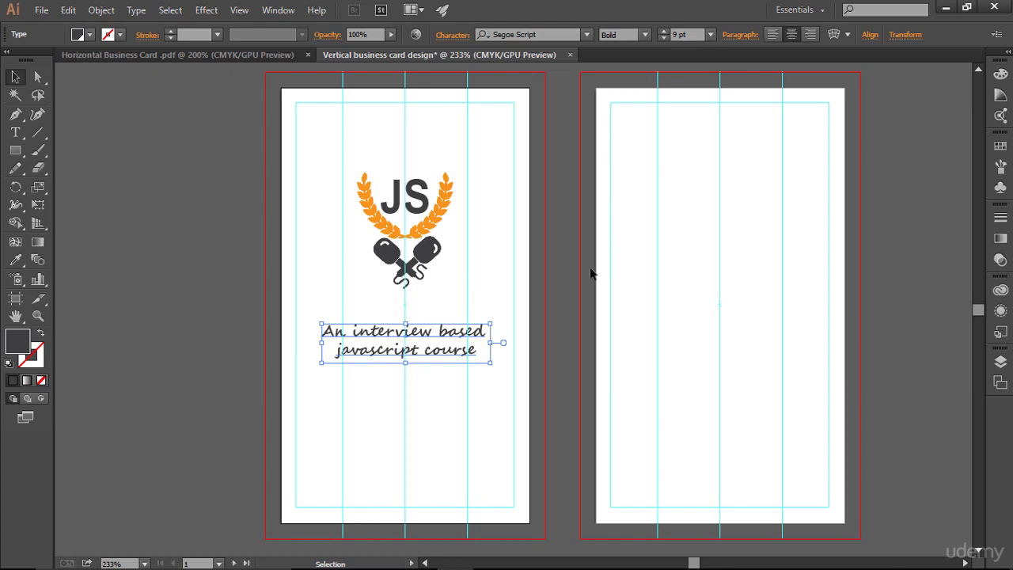
pyautogui.click(669, 262)
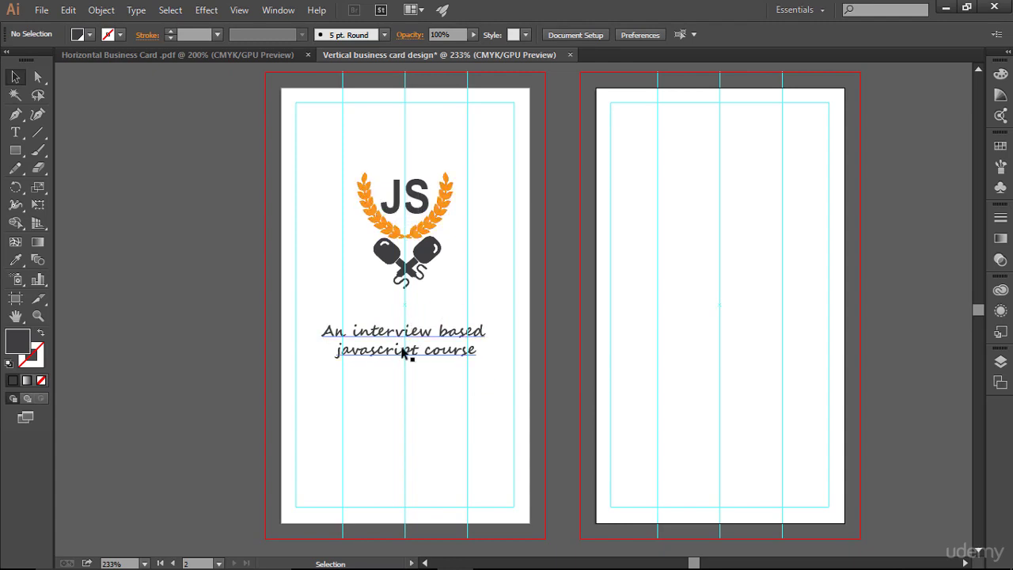
# - Scale up the handwritten signature from its corner so it sits larger below the tagline
pyautogui.click(237, 55)
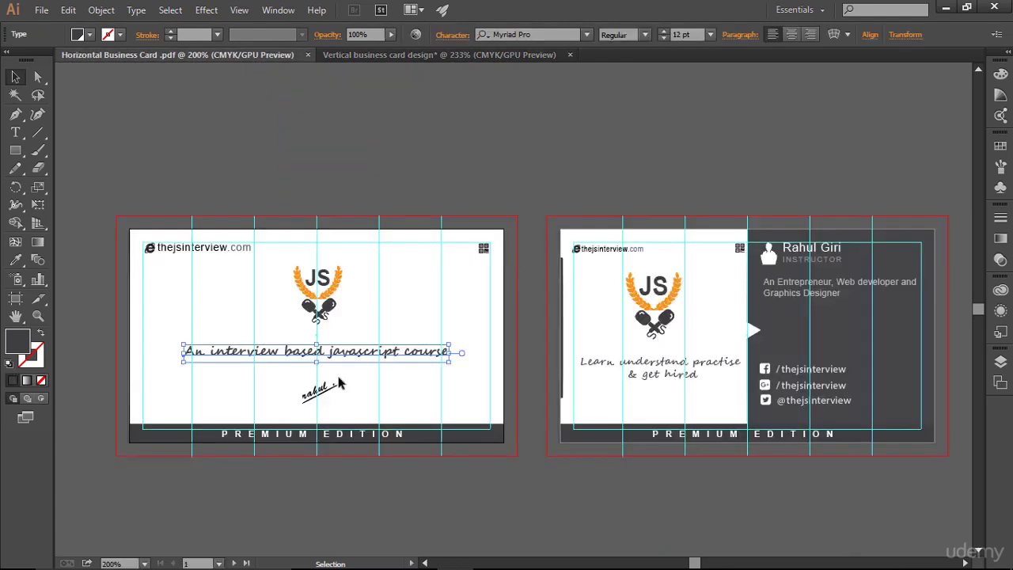
pyautogui.click(387, 397)
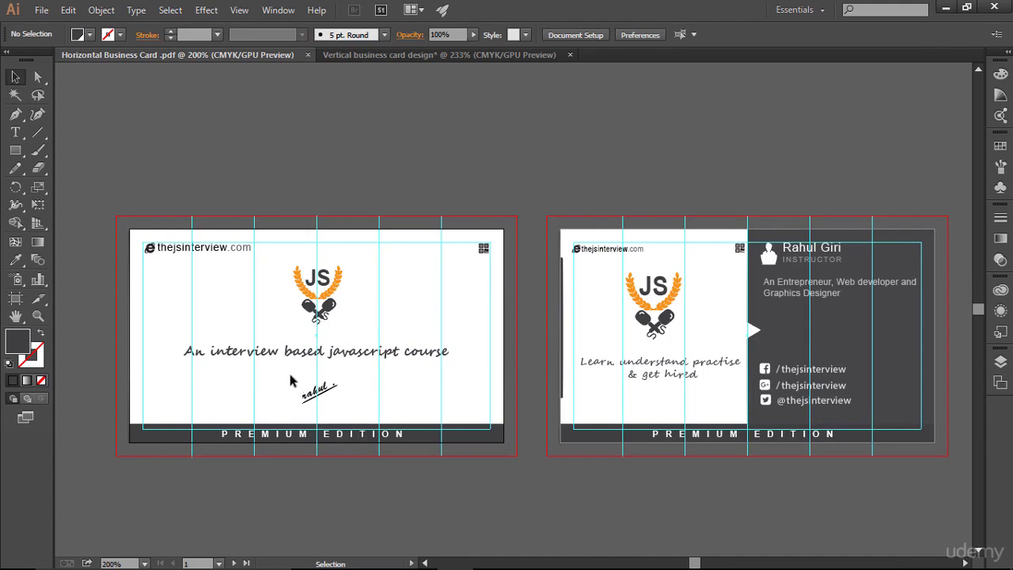
pyautogui.moveTo(290, 380)
pyautogui.mouseDown()
pyautogui.moveTo(357, 414)
pyautogui.moveTo(435, 57)
pyautogui.moveTo(421, 376)
pyautogui.moveTo(410, 407)
pyautogui.mouseUp()
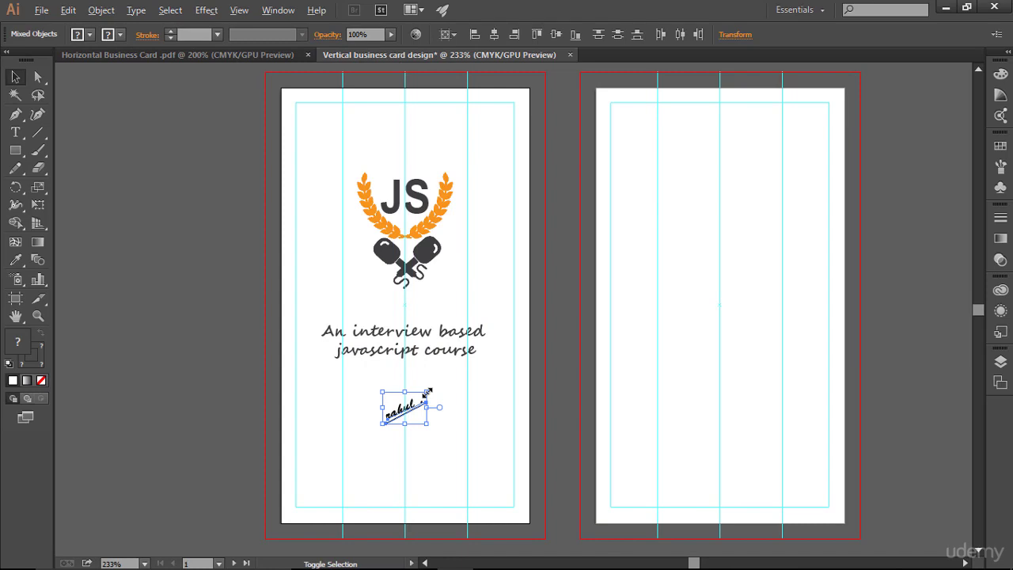
pyautogui.moveTo(427, 391)
pyautogui.mouseDown()
pyautogui.moveTo(441, 395)
pyautogui.moveTo(443, 383)
pyautogui.moveTo(431, 389)
pyautogui.moveTo(518, 361)
pyautogui.moveTo(456, 385)
pyautogui.mouseUp()
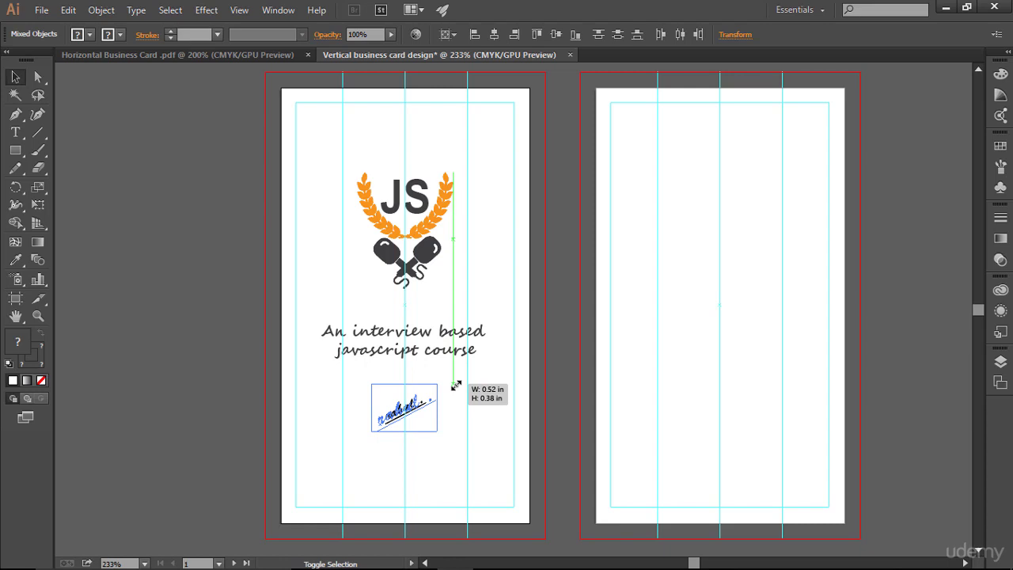
pyautogui.moveTo(456, 385); pyautogui.dragTo(455, 385)
pyautogui.click(728, 378)
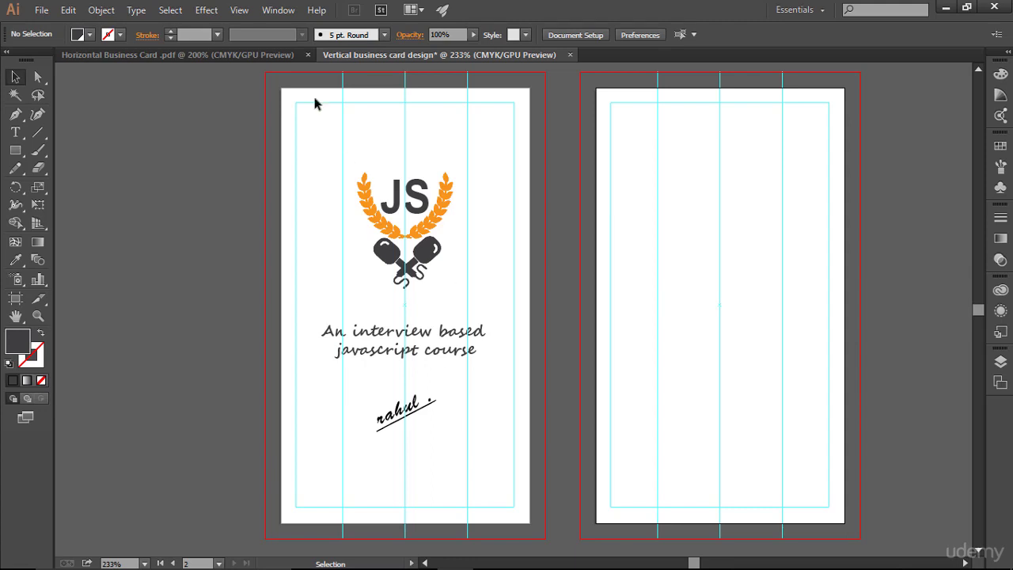
# - Draw a dark gray bar along the front card's bottom, extended to the bleed and made taller
pyautogui.click(274, 60)
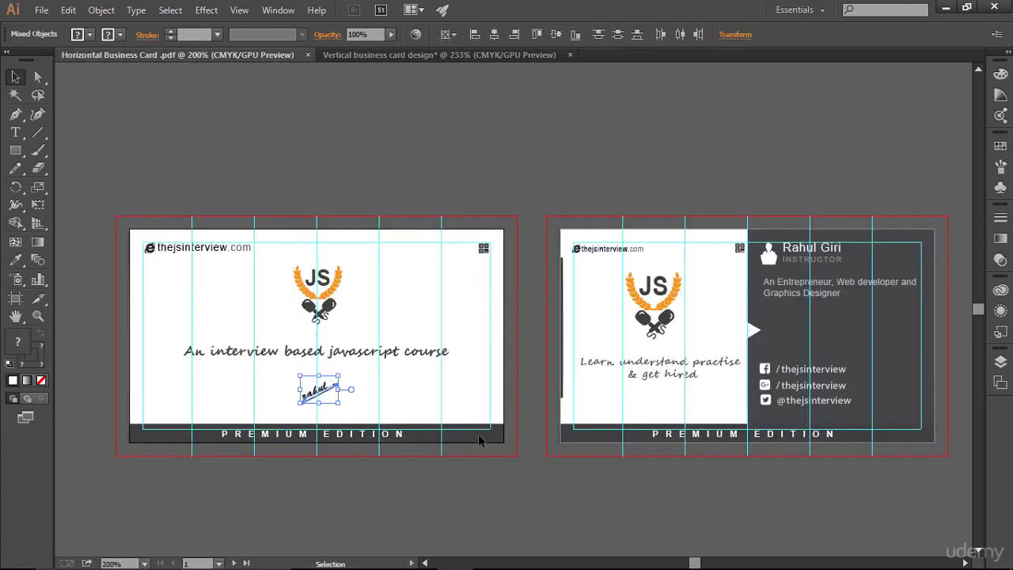
pyautogui.click(440, 55)
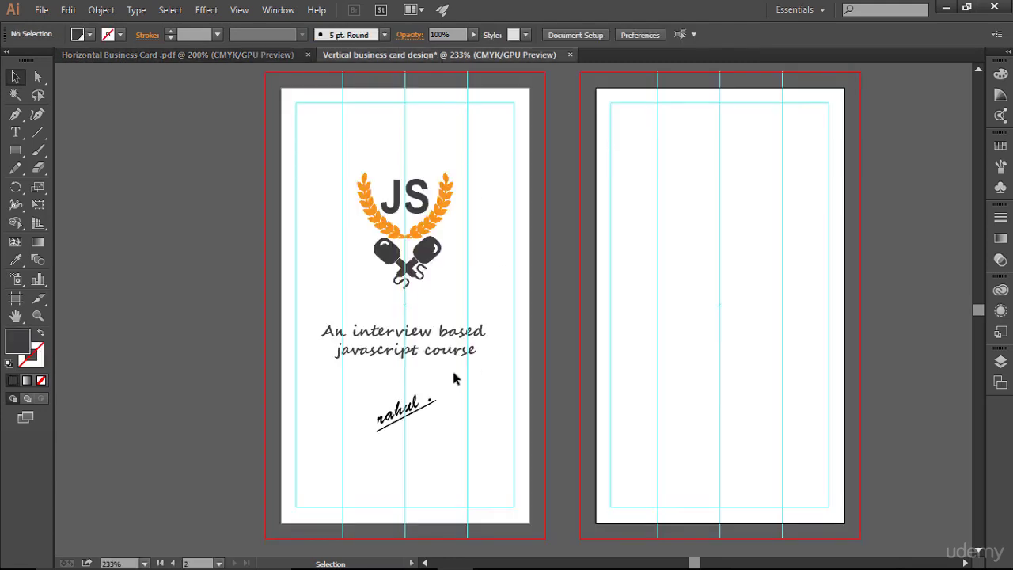
pyautogui.scroll(1, 454, 379)
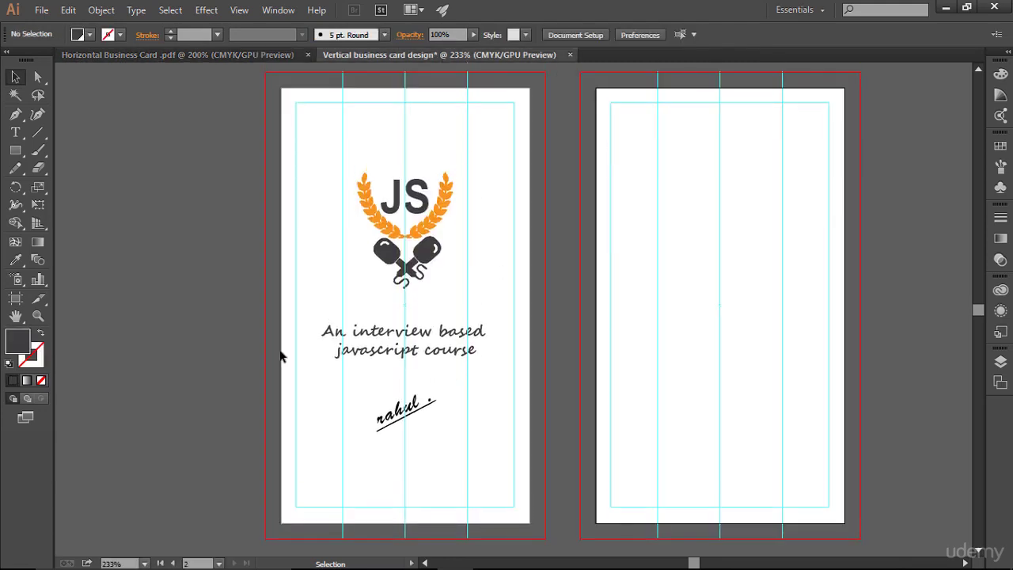
pyautogui.click(15, 150)
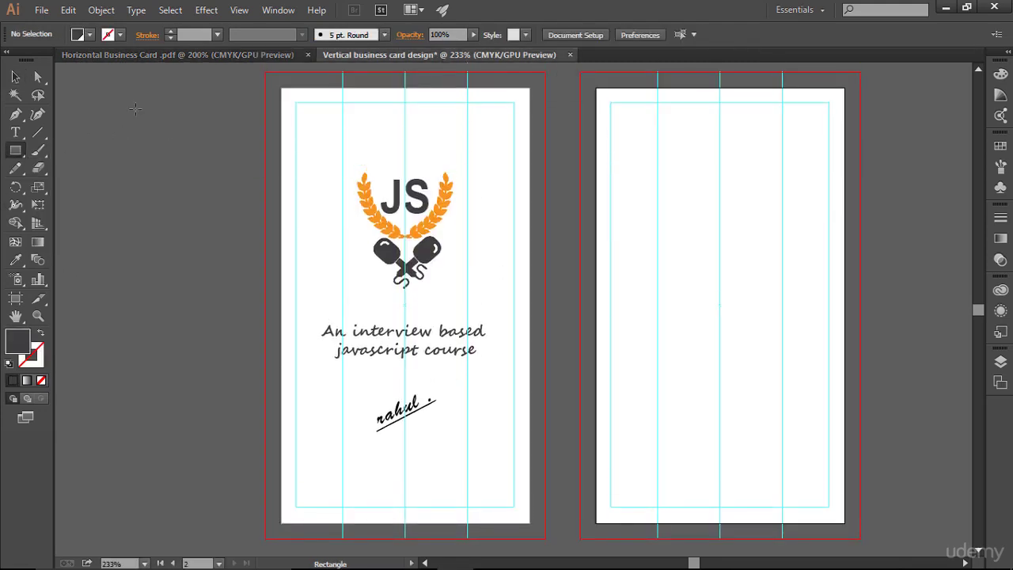
pyautogui.click(188, 57)
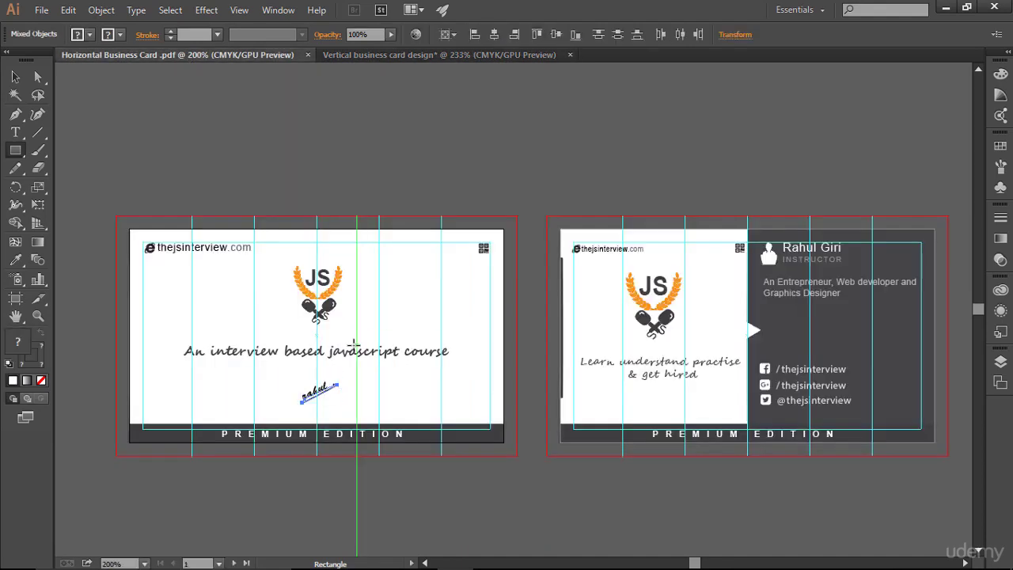
pyautogui.click(435, 55)
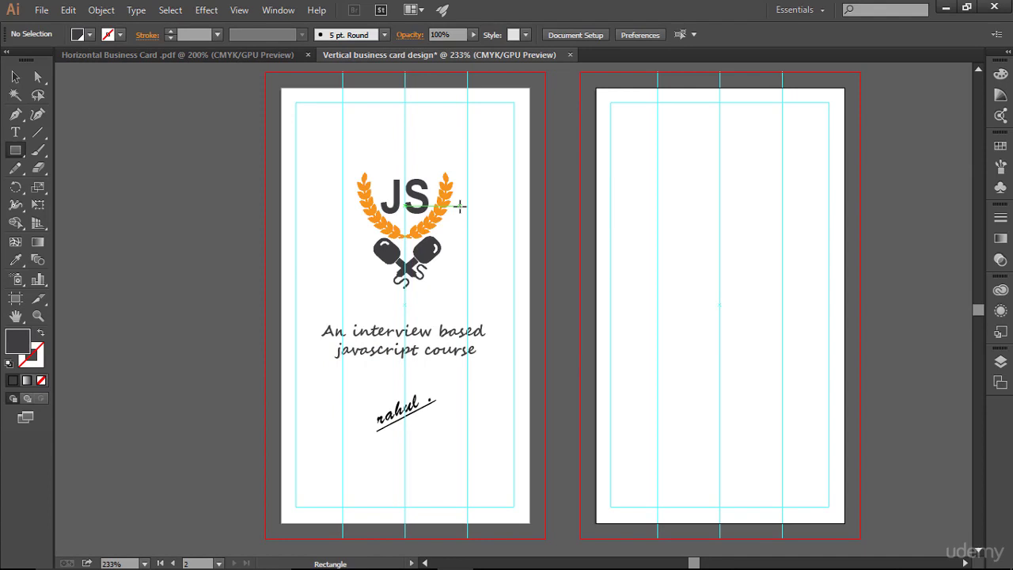
pyautogui.scroll(-1, 459, 206)
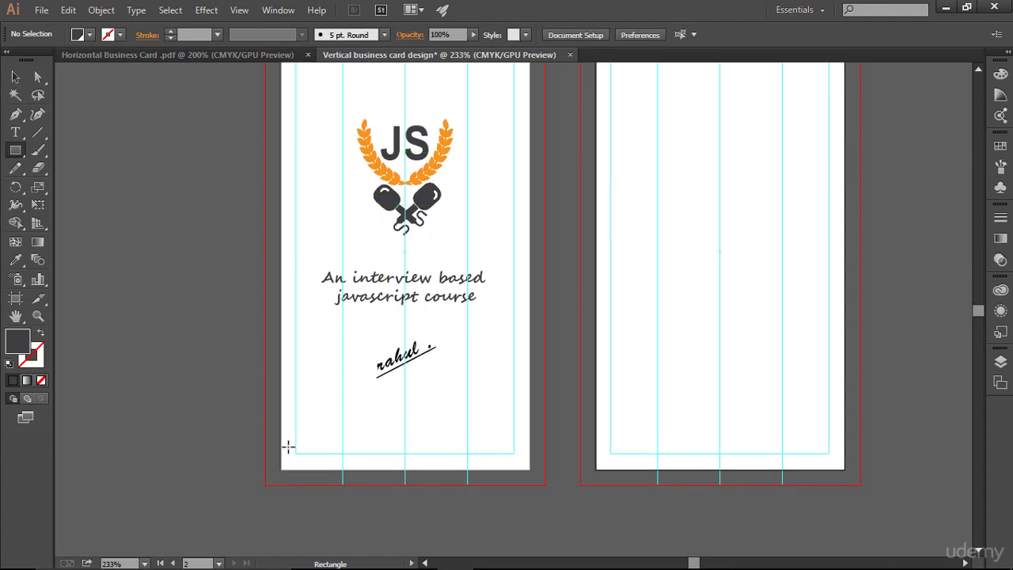
pyautogui.moveTo(282, 455); pyautogui.dragTo(530, 470)
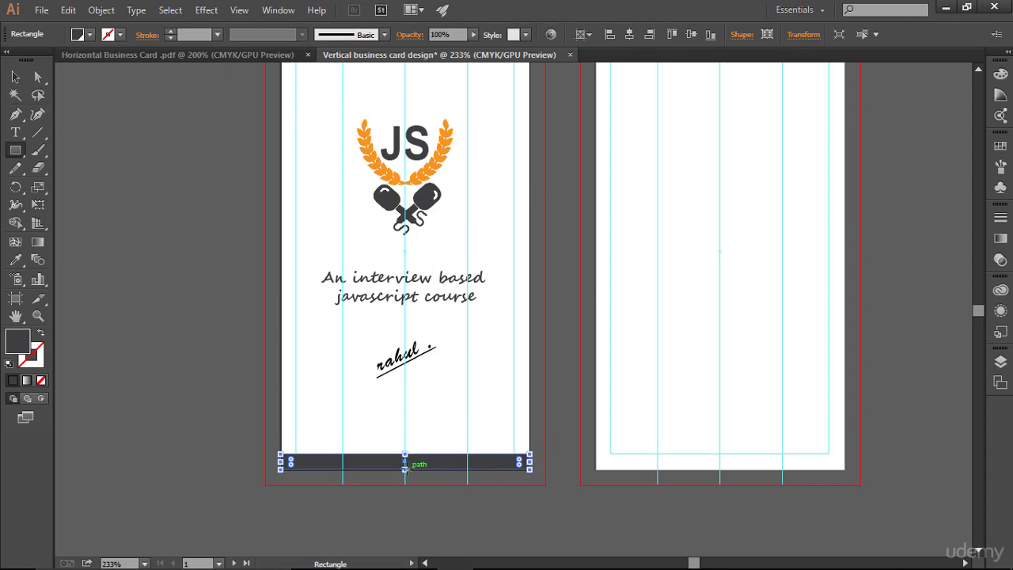
pyautogui.moveTo(405, 468); pyautogui.dragTo(405, 469)
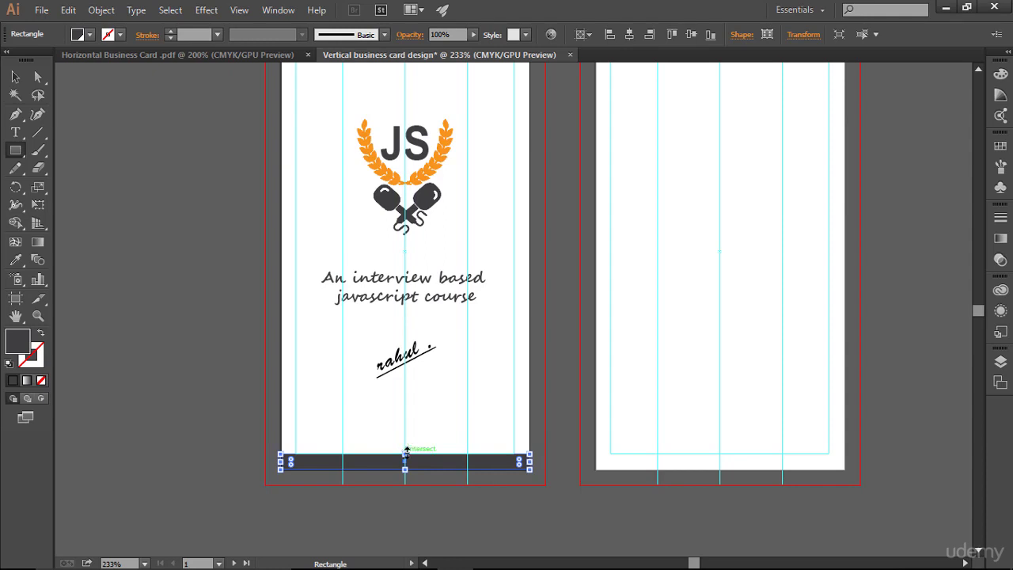
pyautogui.moveTo(405, 454); pyautogui.dragTo(405, 445)
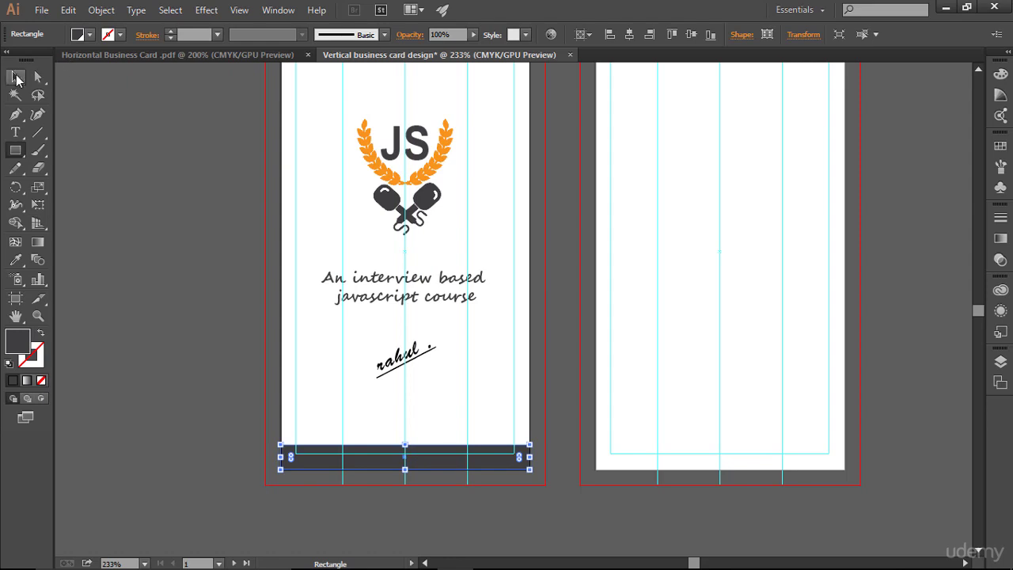
# - Deselect the bar and hide guides to compare the front card with the horizontal design
pyautogui.click(15, 77)
pyautogui.click(133, 54)
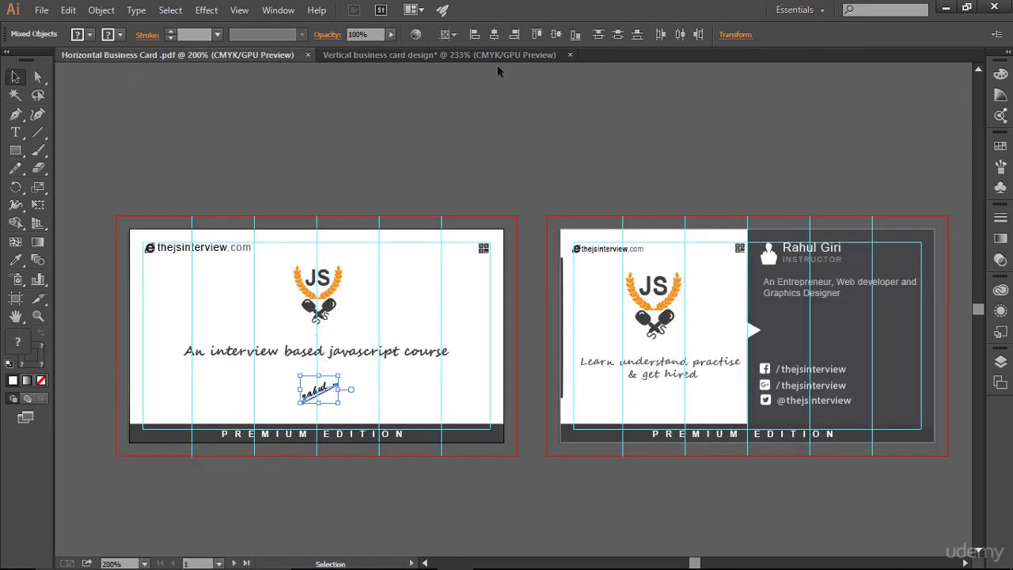
pyautogui.click(471, 55)
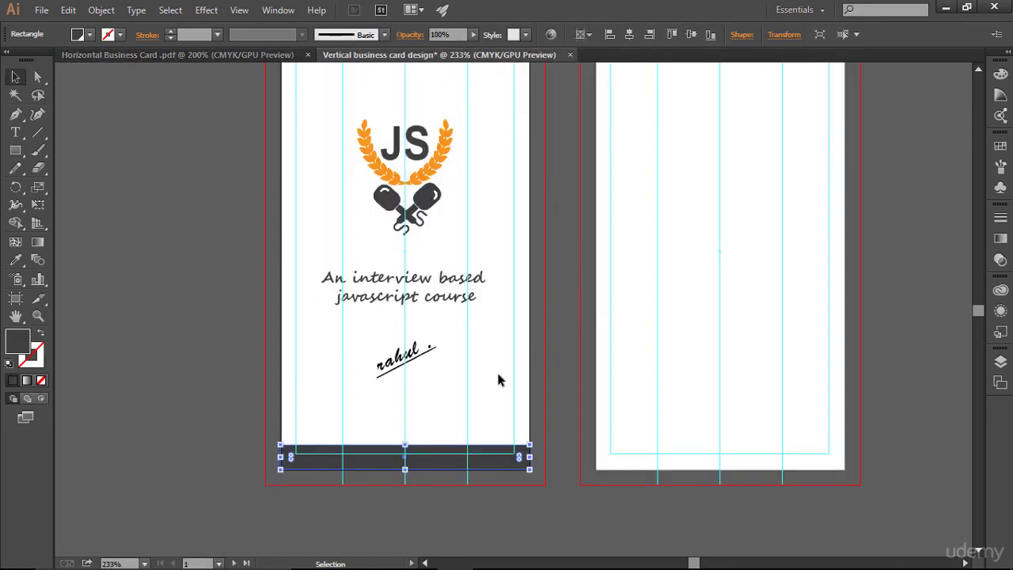
pyautogui.click(545, 398)
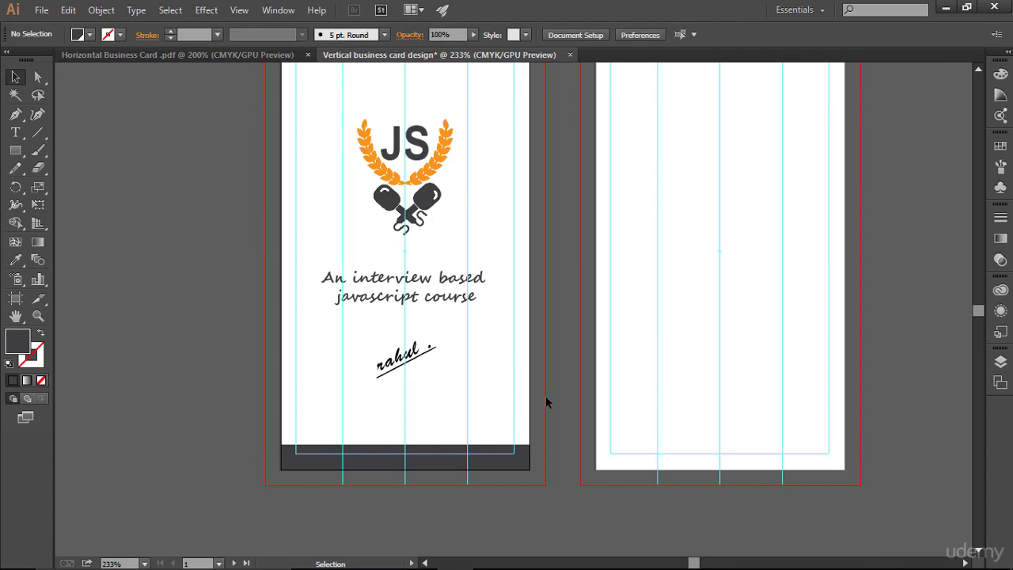
pyautogui.press('ctrl')
pyautogui.hotkey('ctrl', ';')
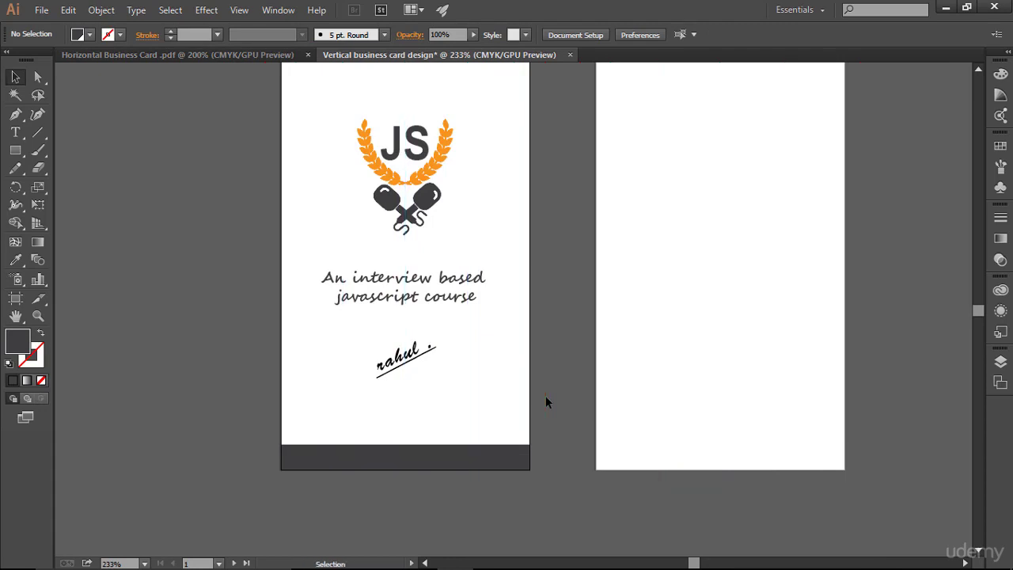
pyautogui.scroll(2, 545, 395)
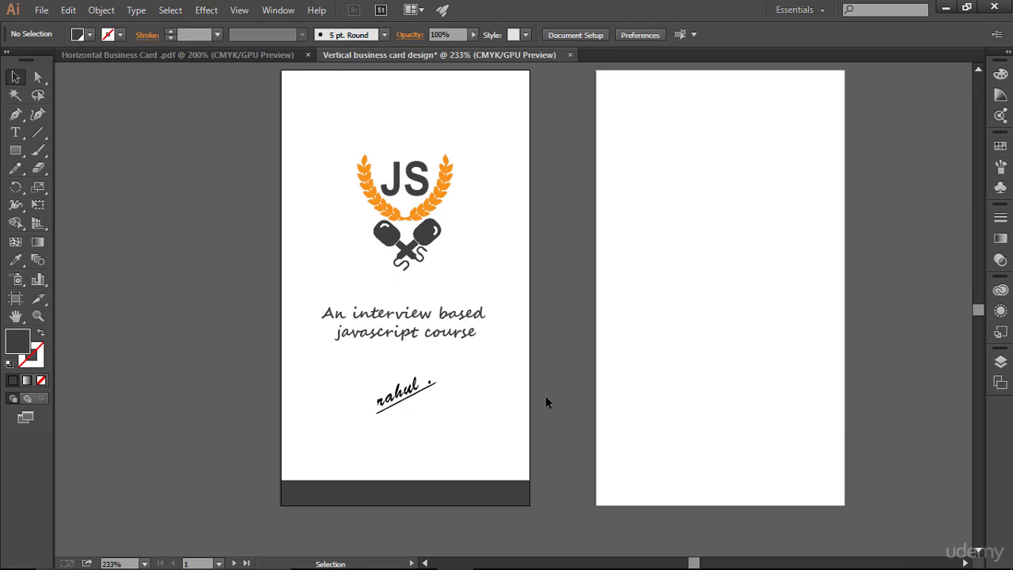
pyautogui.click(134, 54)
pyautogui.click(314, 470)
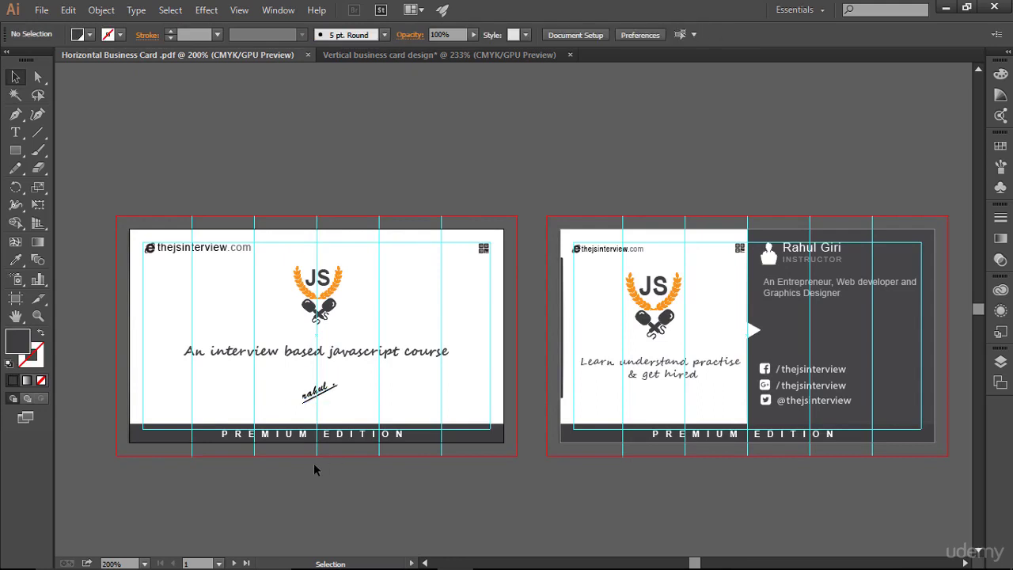
pyautogui.click(425, 54)
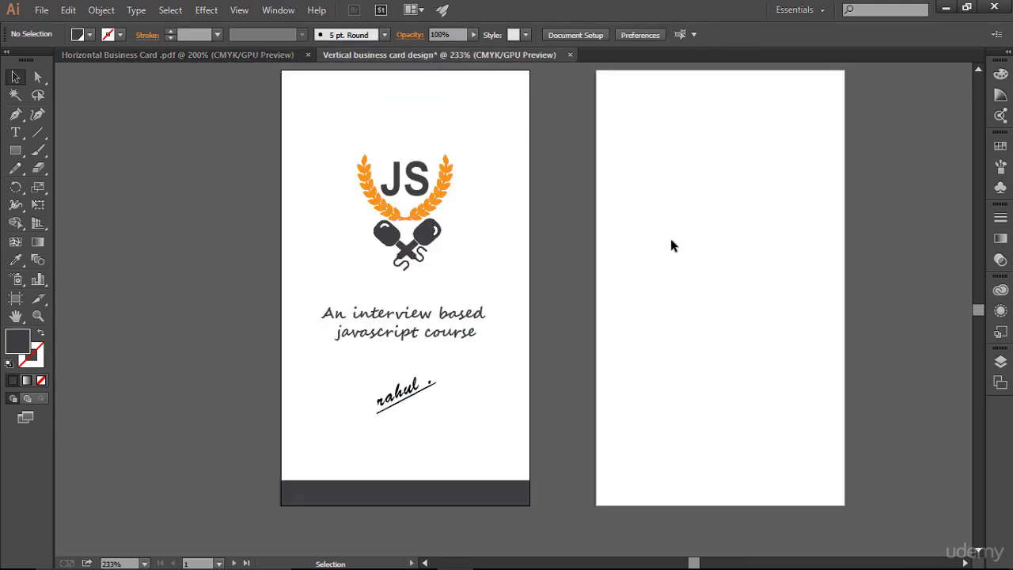
# - Type 'PREMIUM EDITION' as a new line of text on the back card
pyautogui.click(15, 132)
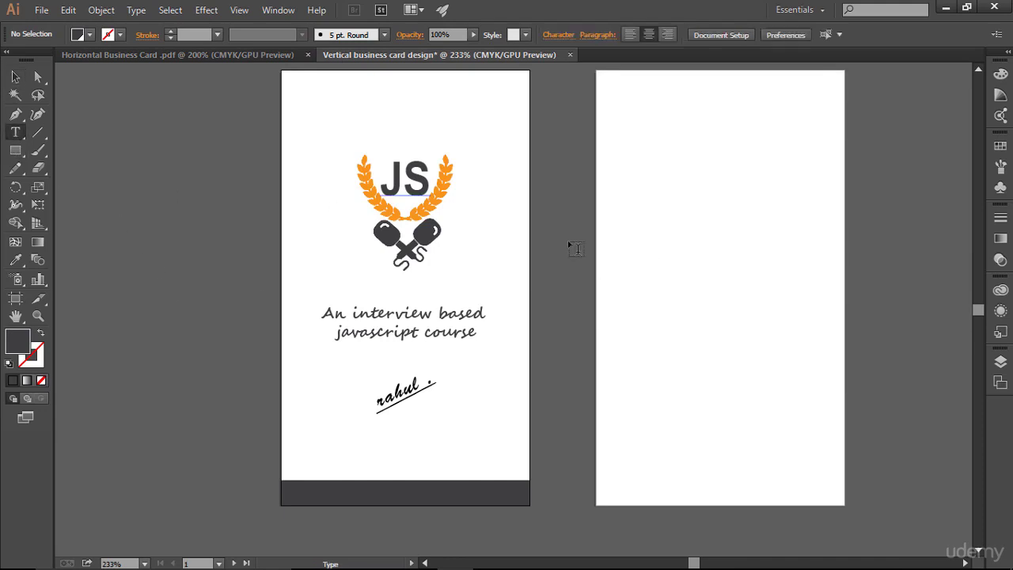
pyautogui.click(668, 297)
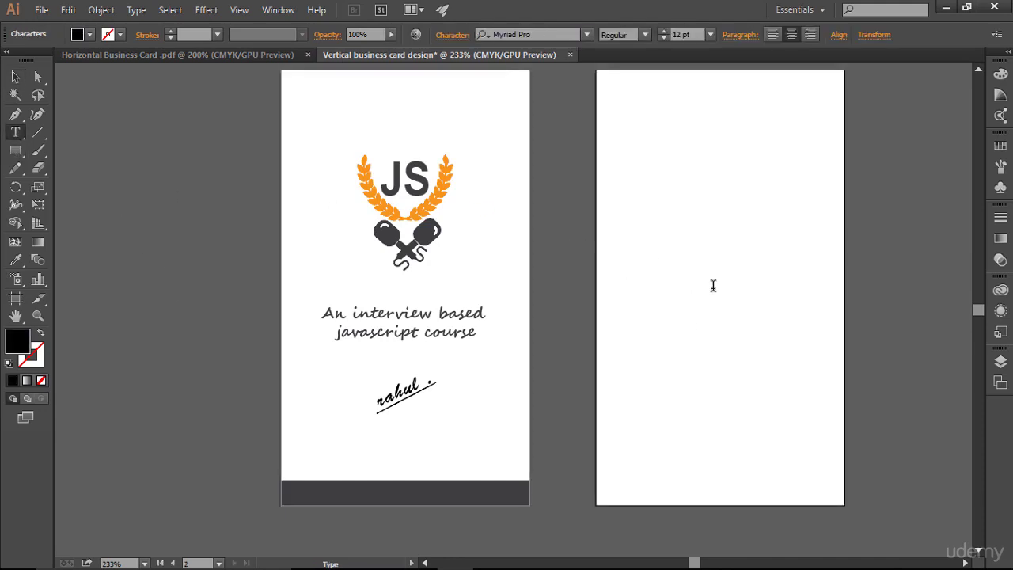
pyautogui.write('PREMI')
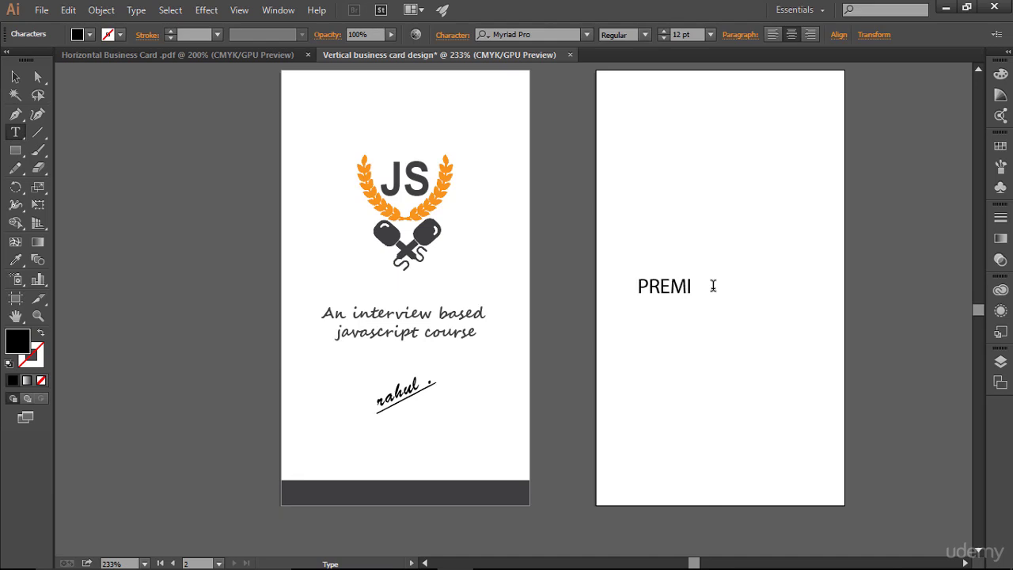
pyautogui.write('UM EDITION')
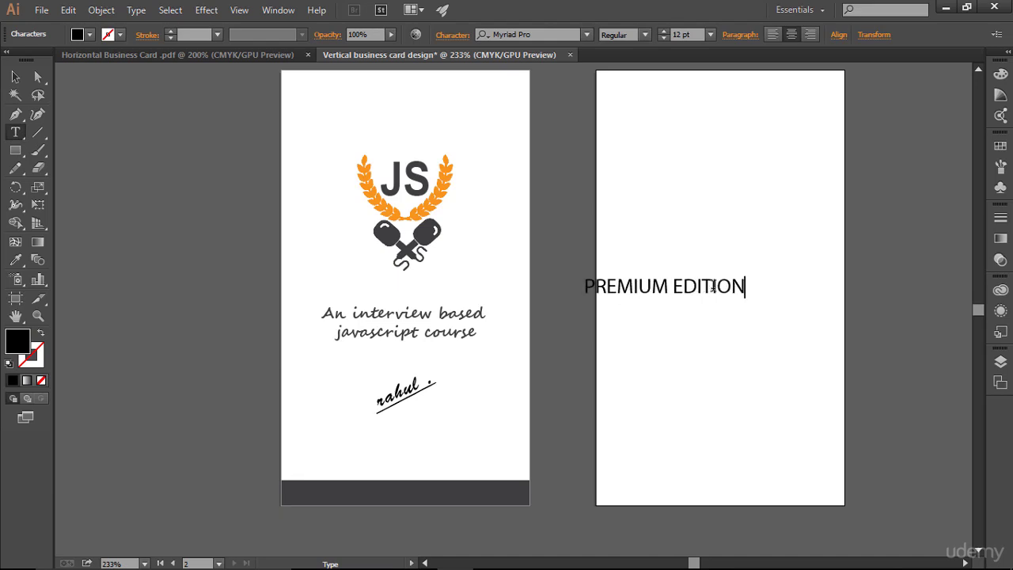
pyautogui.press('Escape')
# - Reduce PREMIUM EDITION to 6 pt and move it onto the front card's bottom bar
pyautogui.hotkey('ctrl', 'a')
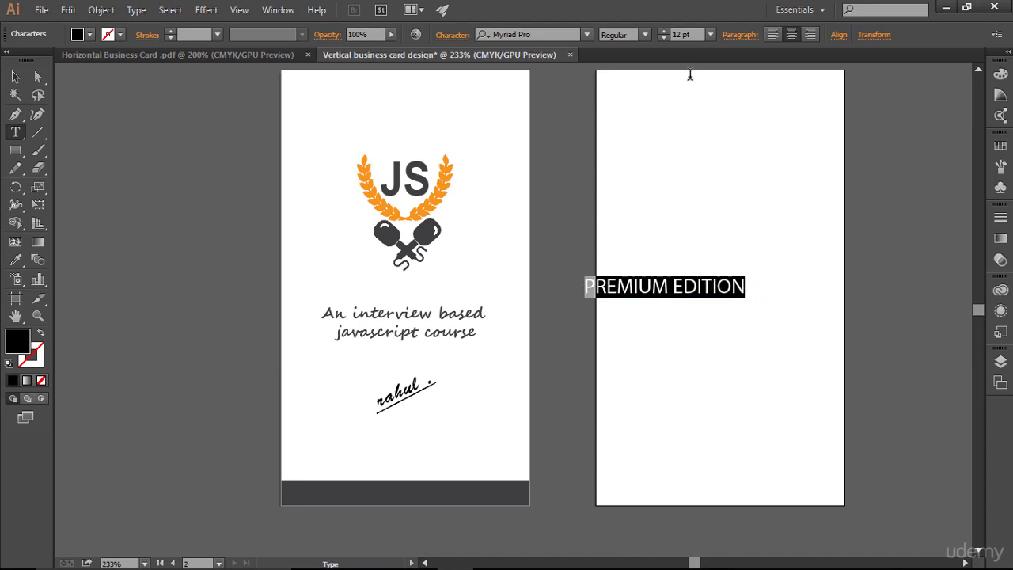
pyautogui.click(664, 39)
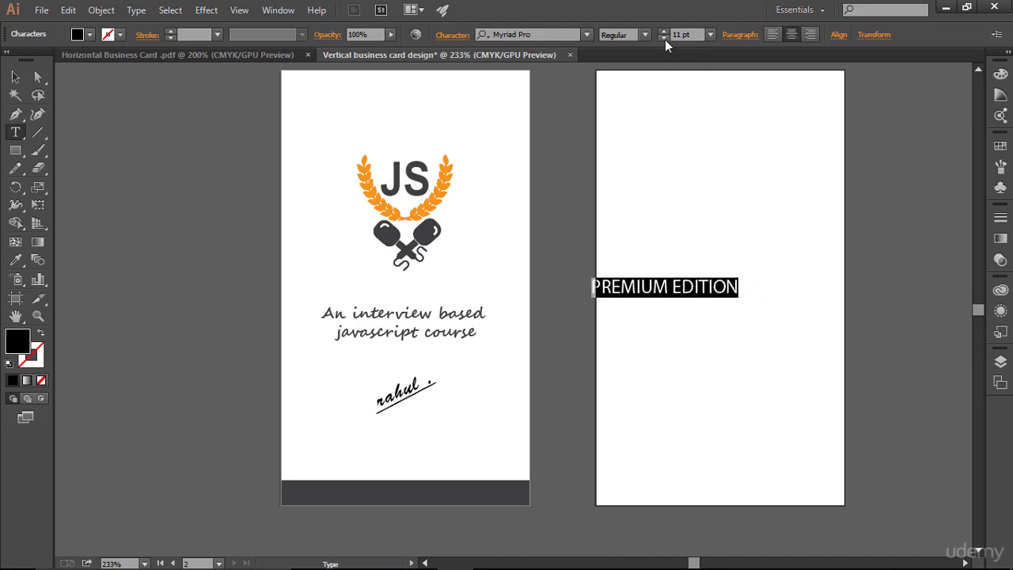
pyautogui.click(665, 40)
pyautogui.click(664, 40)
pyautogui.click(665, 39)
pyautogui.click(665, 40)
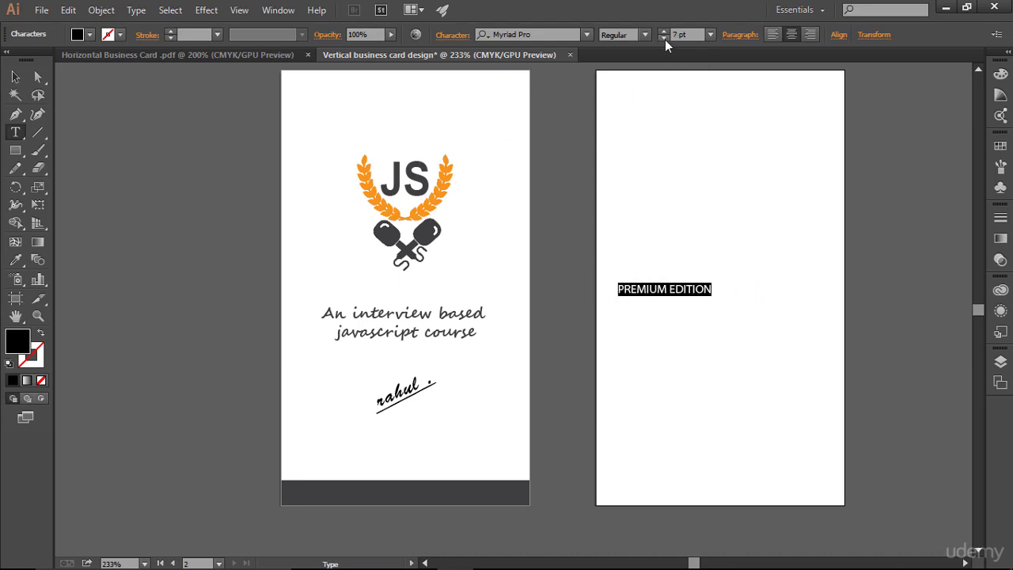
pyautogui.click(665, 40)
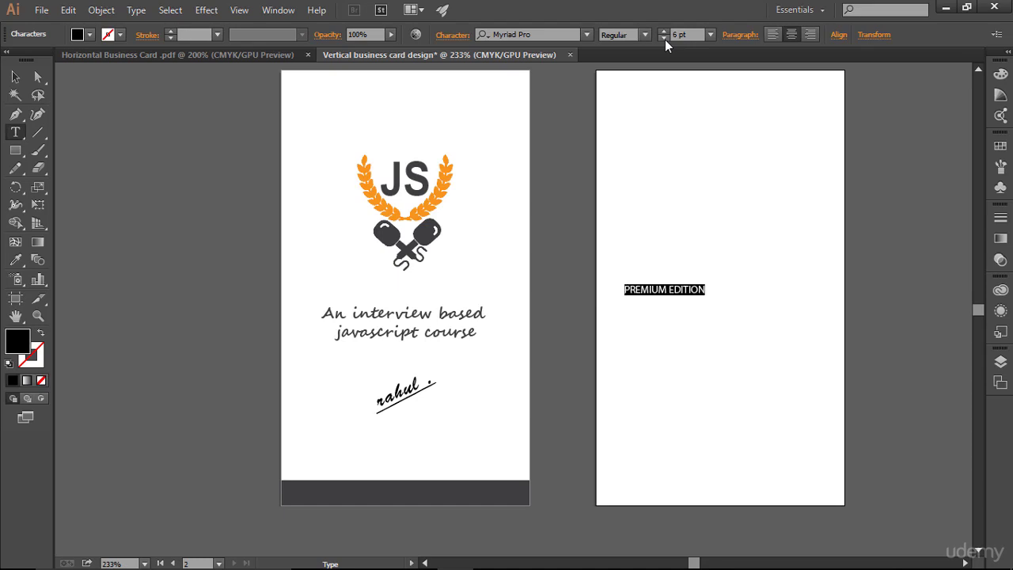
pyautogui.click(15, 77)
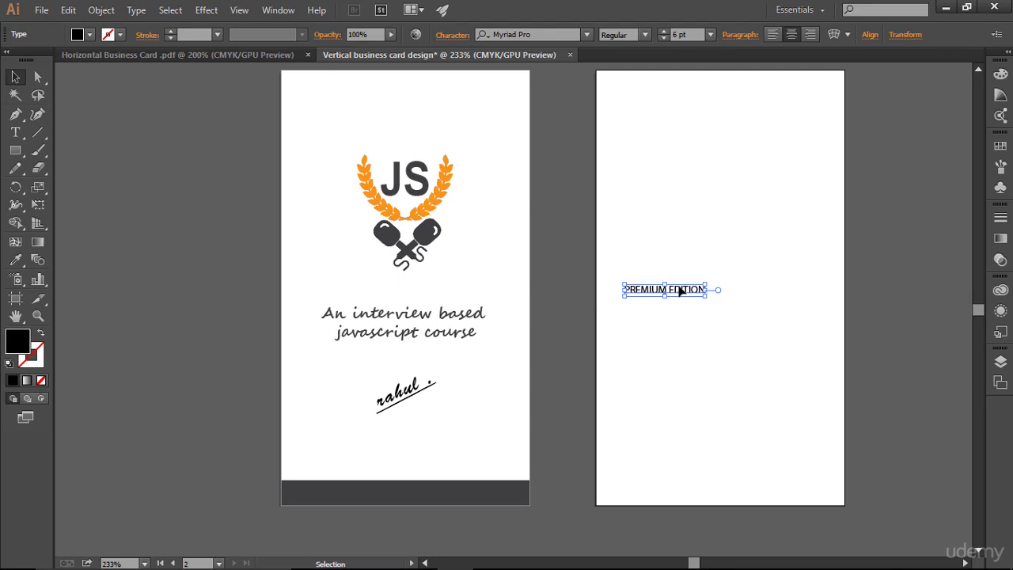
pyautogui.moveTo(679, 288); pyautogui.dragTo(417, 494)
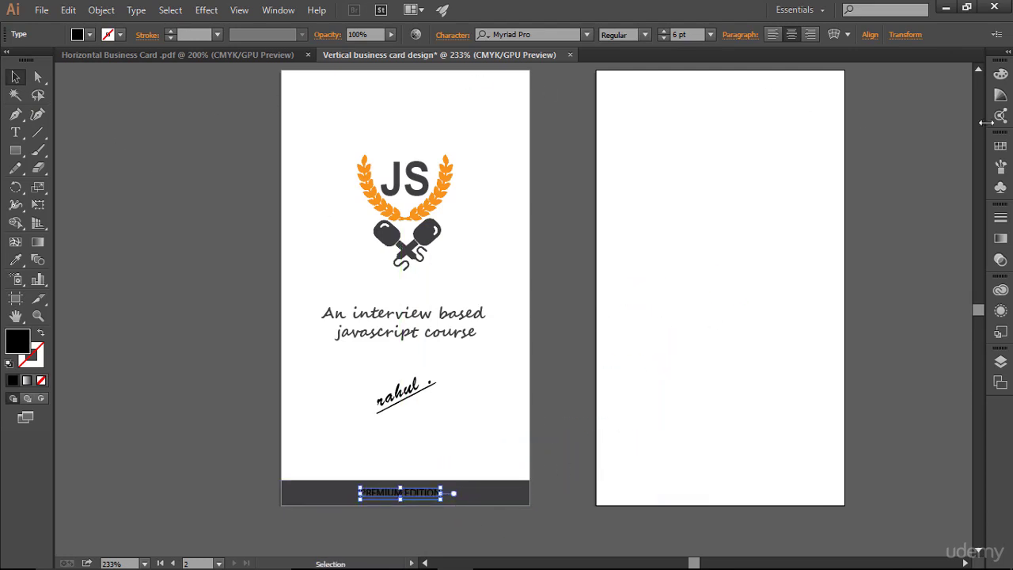
# - Delete all unused swatches from the Swatches panel
pyautogui.click(1000, 146)
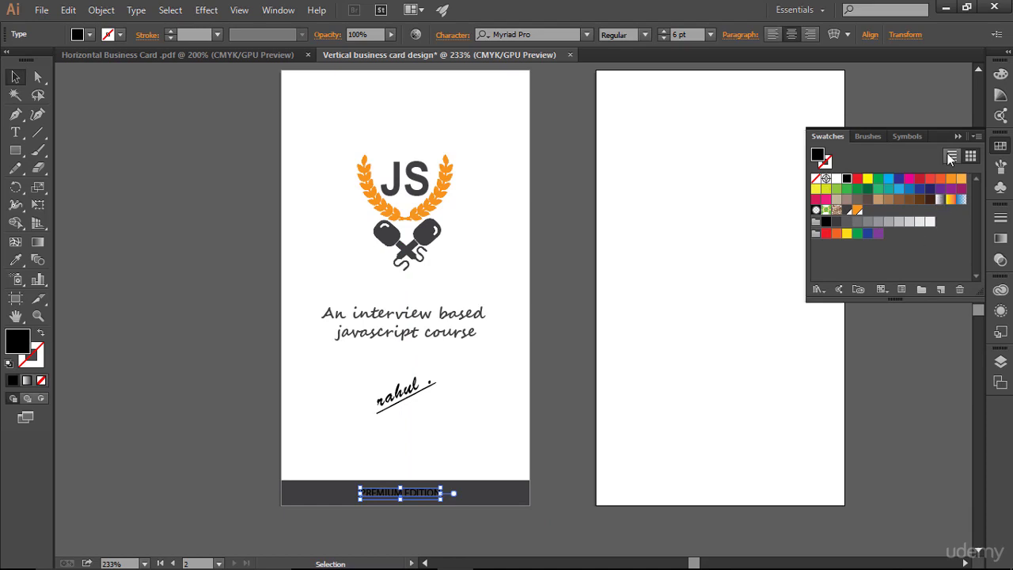
pyautogui.click(976, 138)
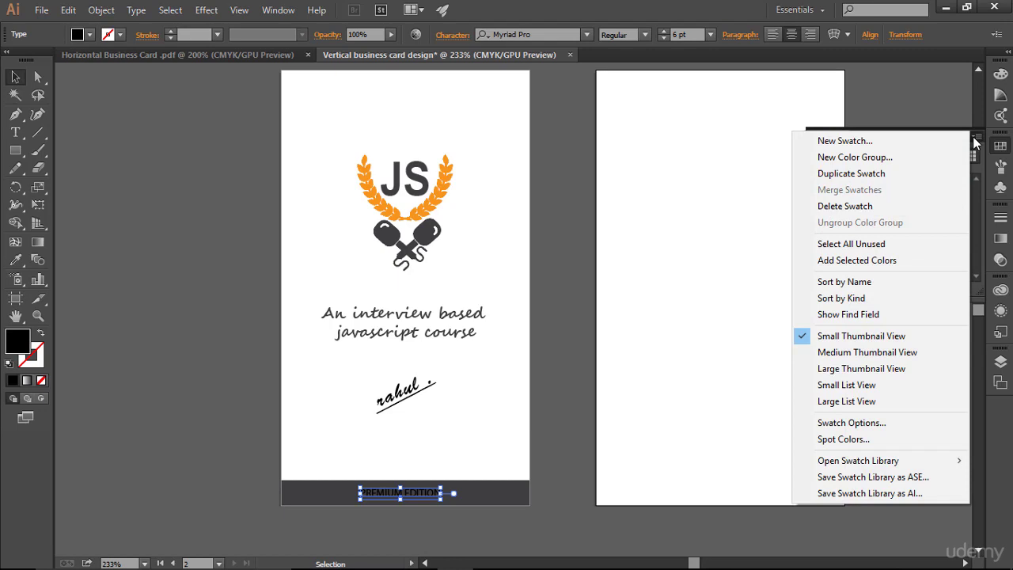
pyautogui.click(879, 245)
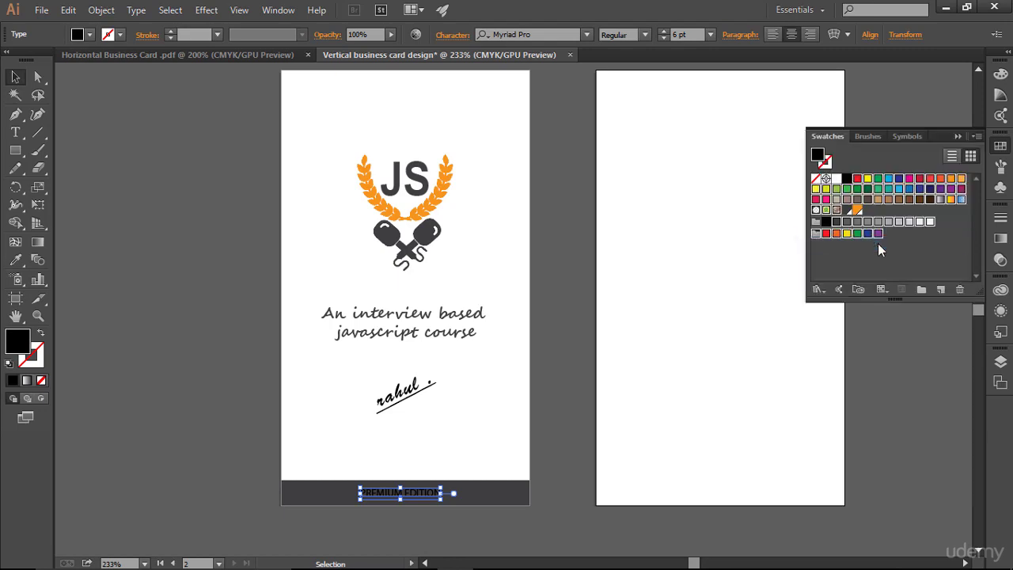
pyautogui.click(960, 288)
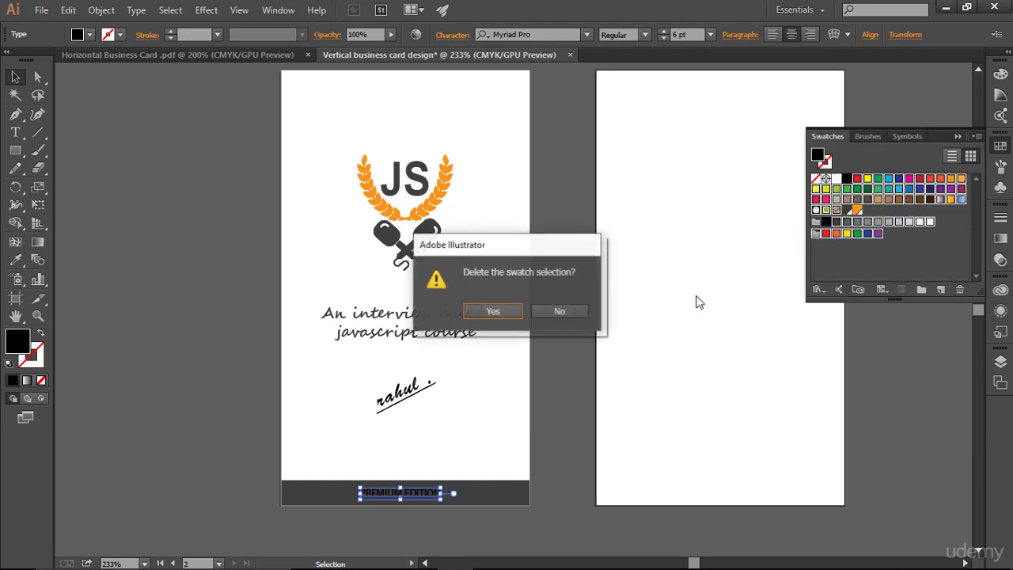
pyautogui.click(498, 312)
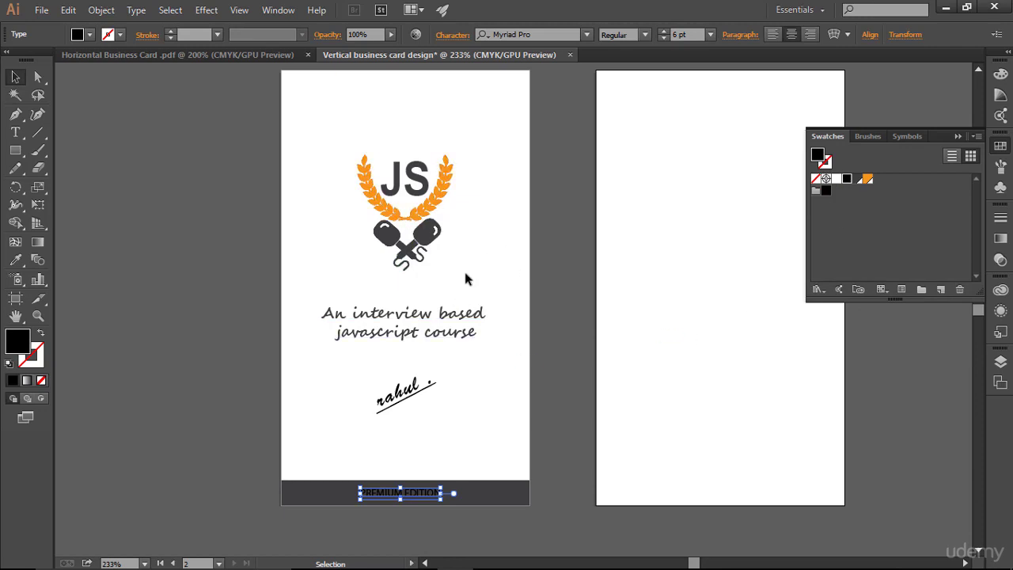
# - Colour the PREMIUM EDITION text white and select it again
pyautogui.click(836, 179)
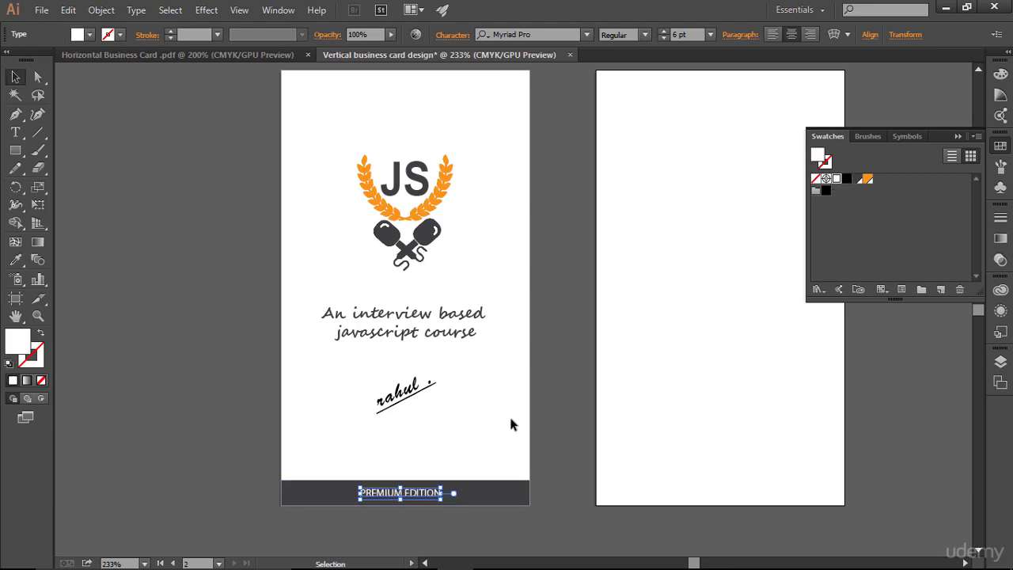
pyautogui.click(541, 419)
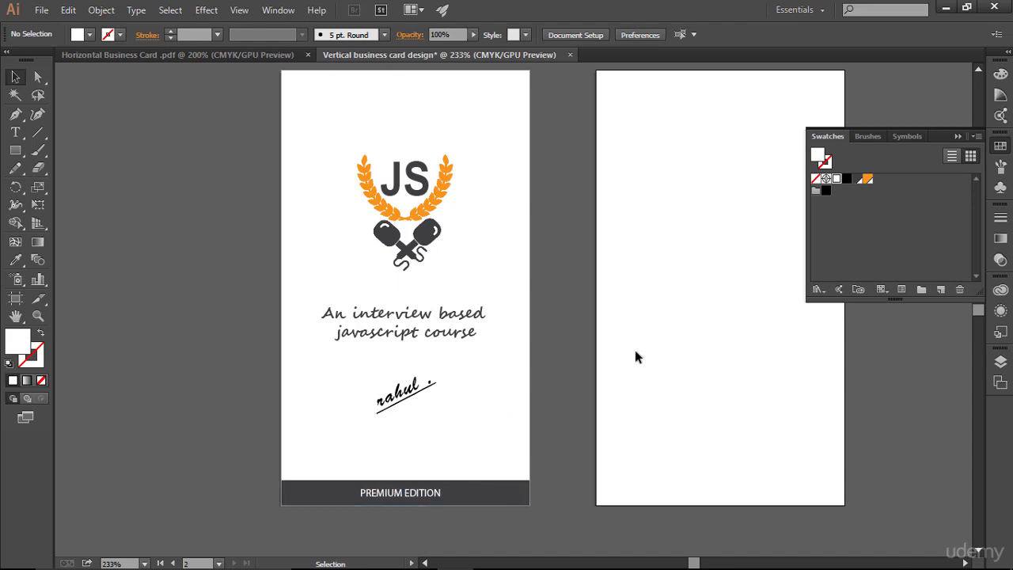
pyautogui.click(957, 137)
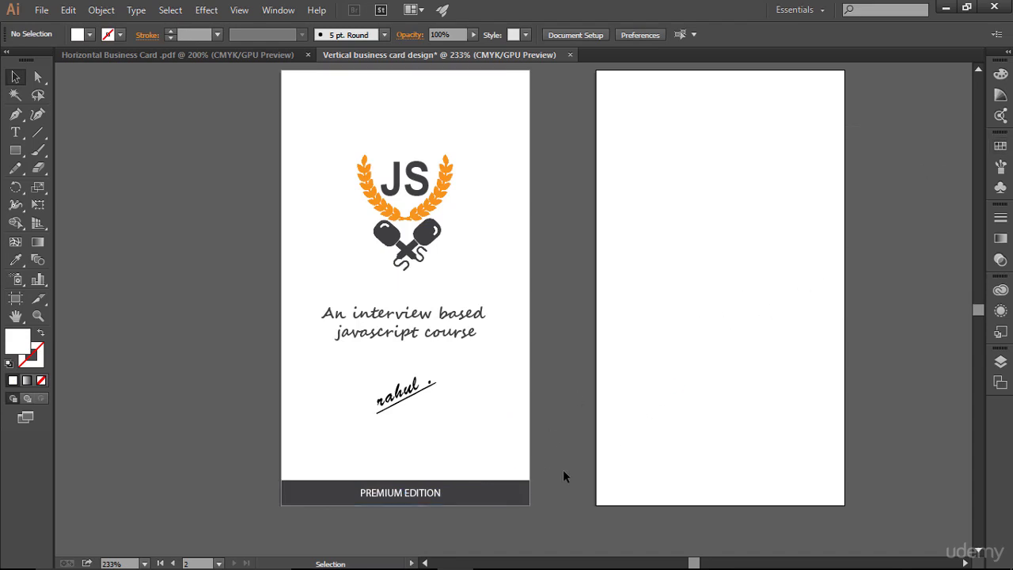
pyautogui.click(421, 494)
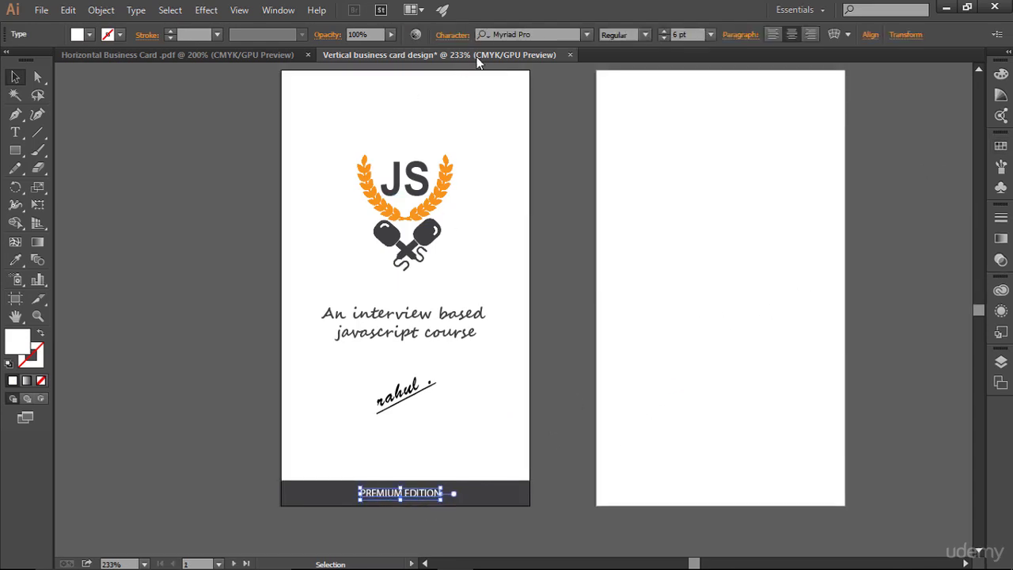
# - Set PREMIUM EDITION in Arial with tracking 200
pyautogui.click(452, 34)
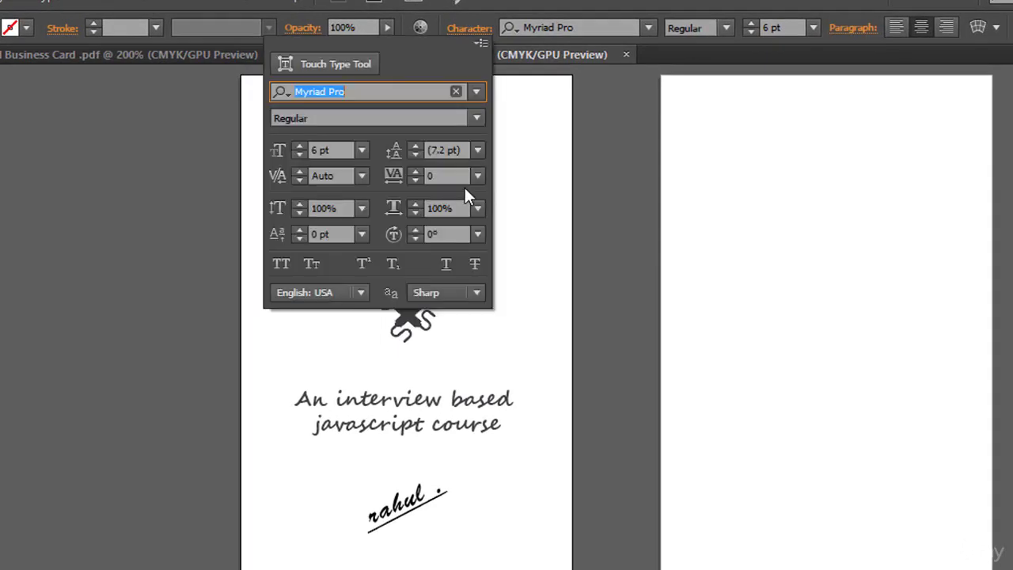
pyautogui.click(458, 176)
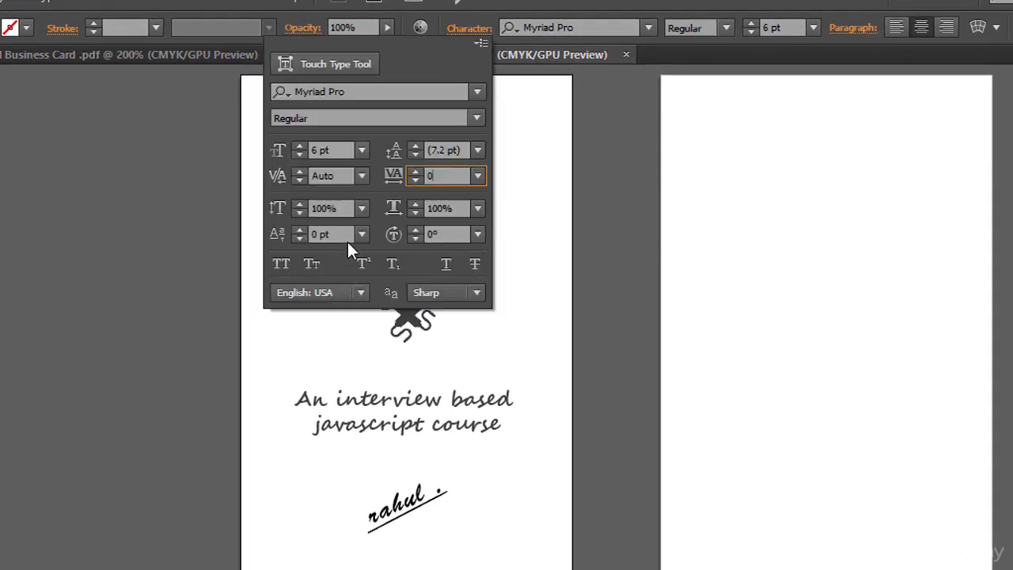
pyautogui.click(377, 92)
pyautogui.moveTo(377, 92); pyautogui.dragTo(289, 92)
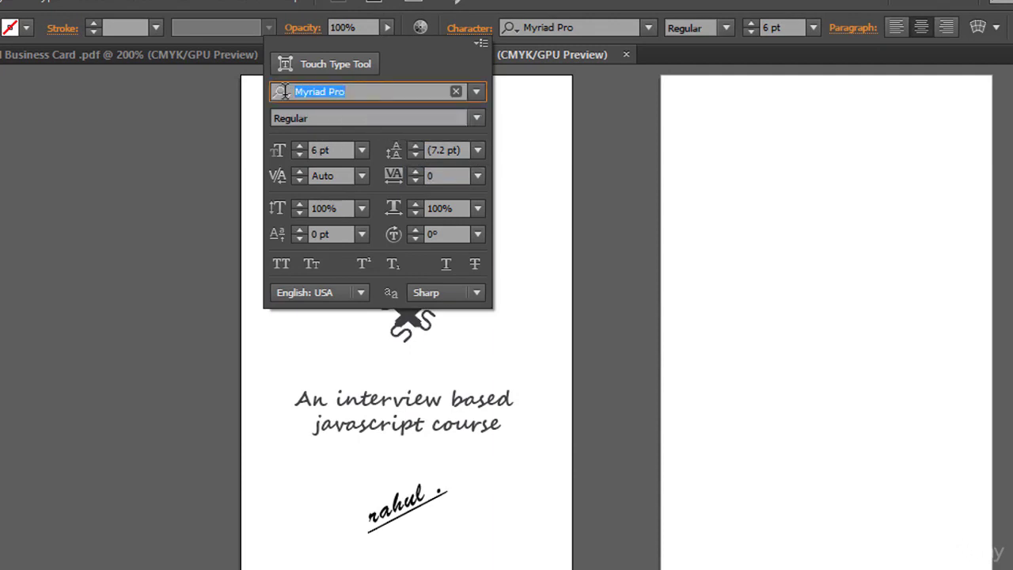
pyautogui.write('Arial')
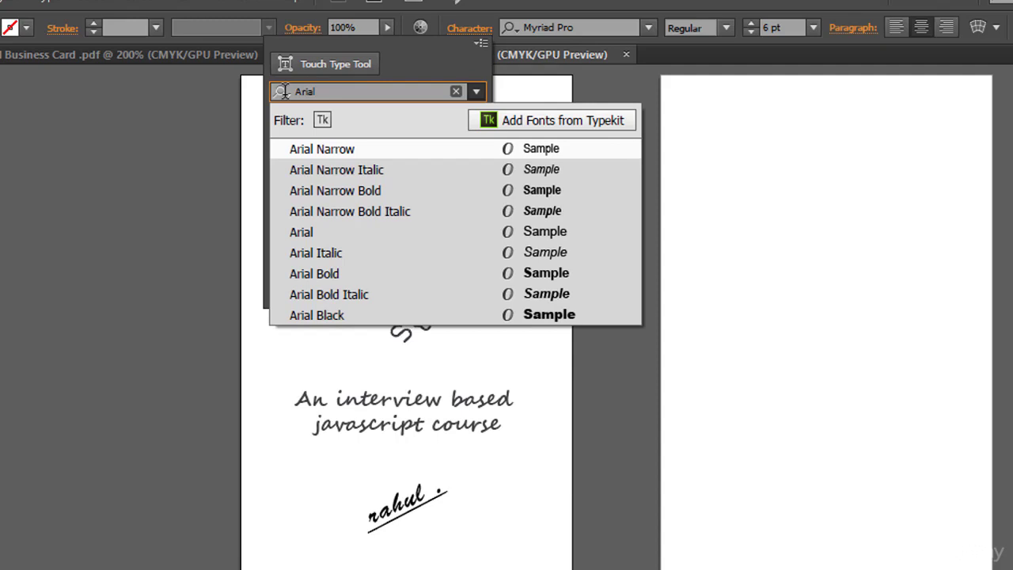
pyautogui.click(343, 232)
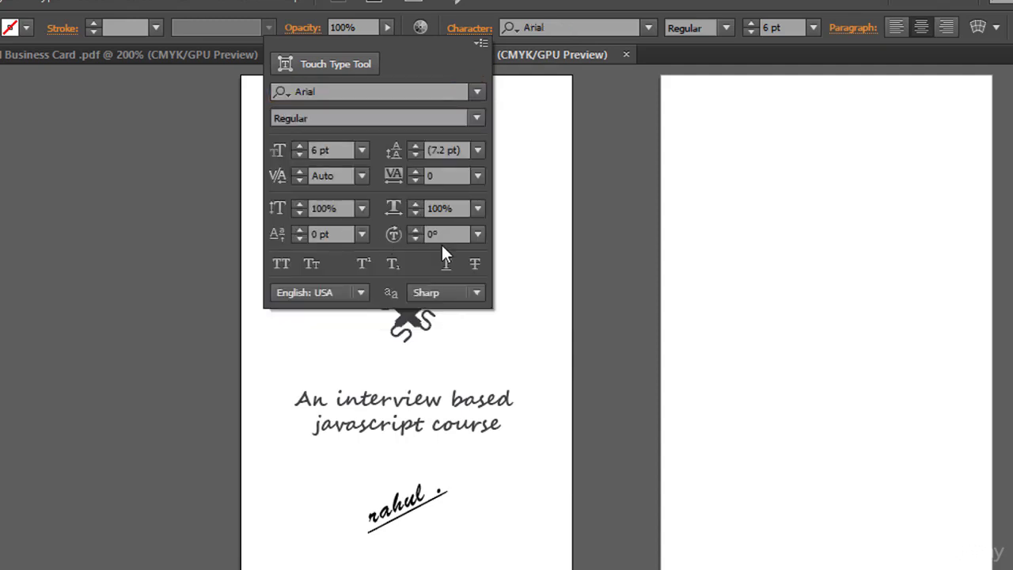
pyautogui.click(457, 175)
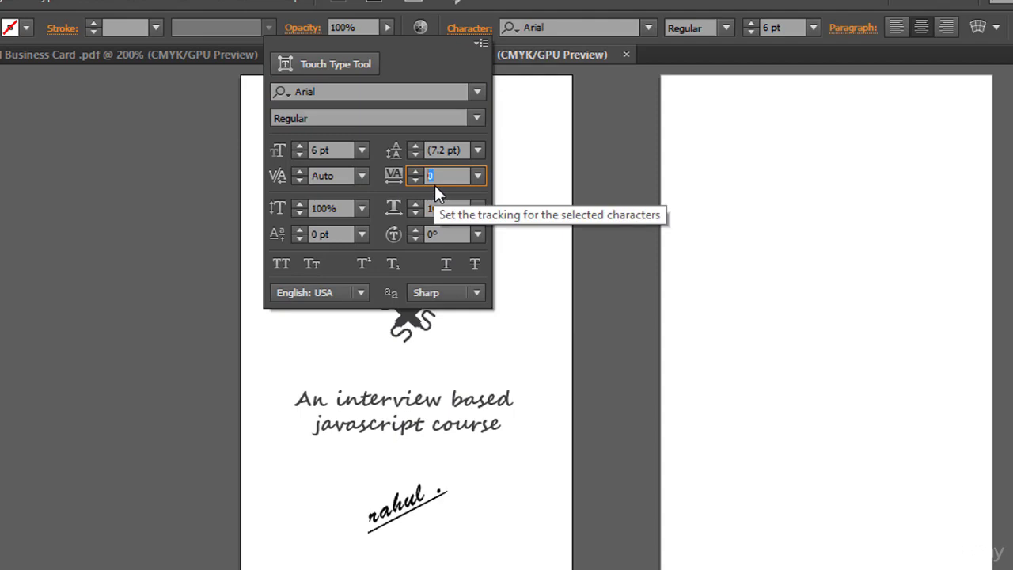
pyautogui.write('200')
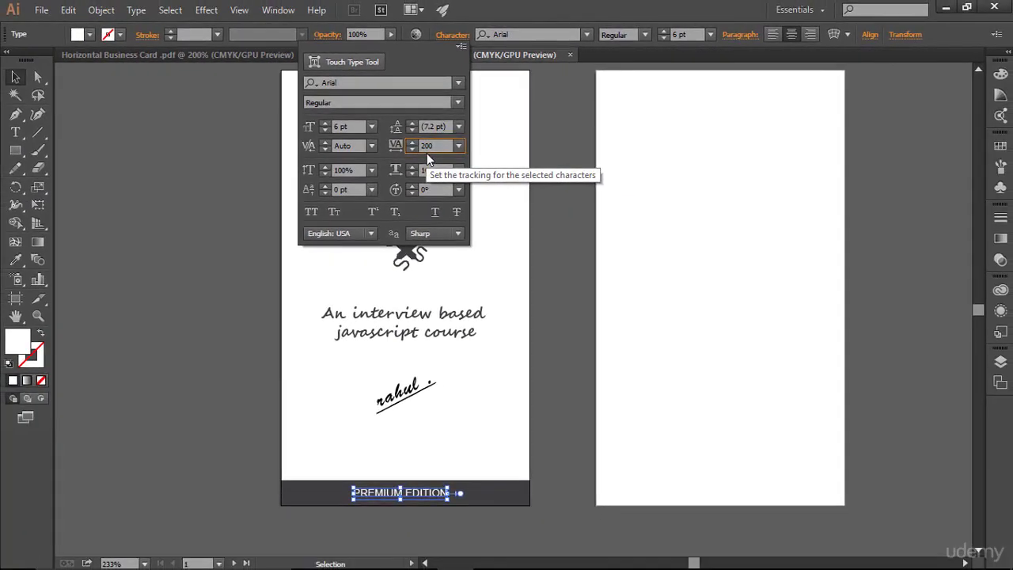
pyautogui.press('Return')
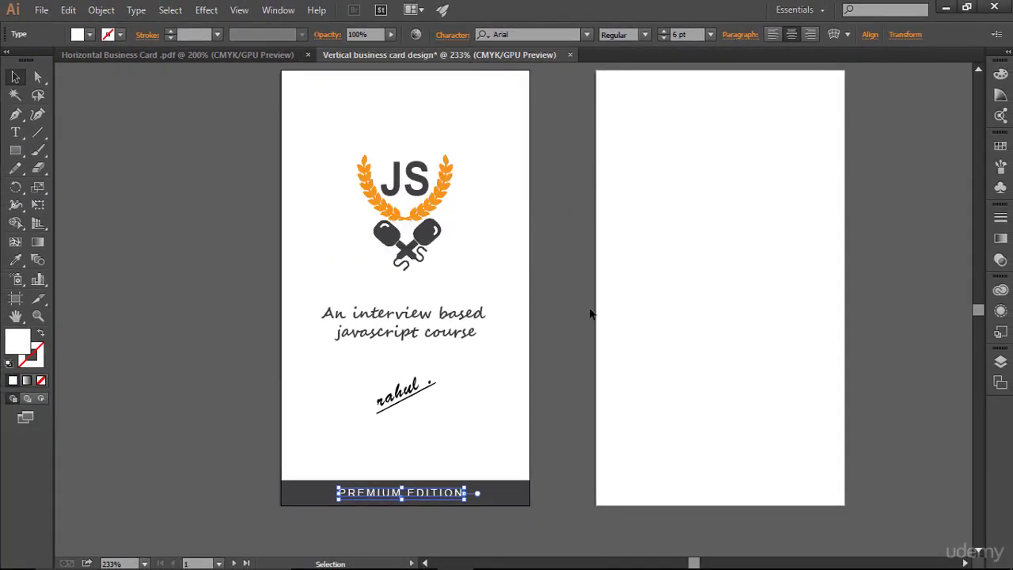
pyautogui.click(585, 404)
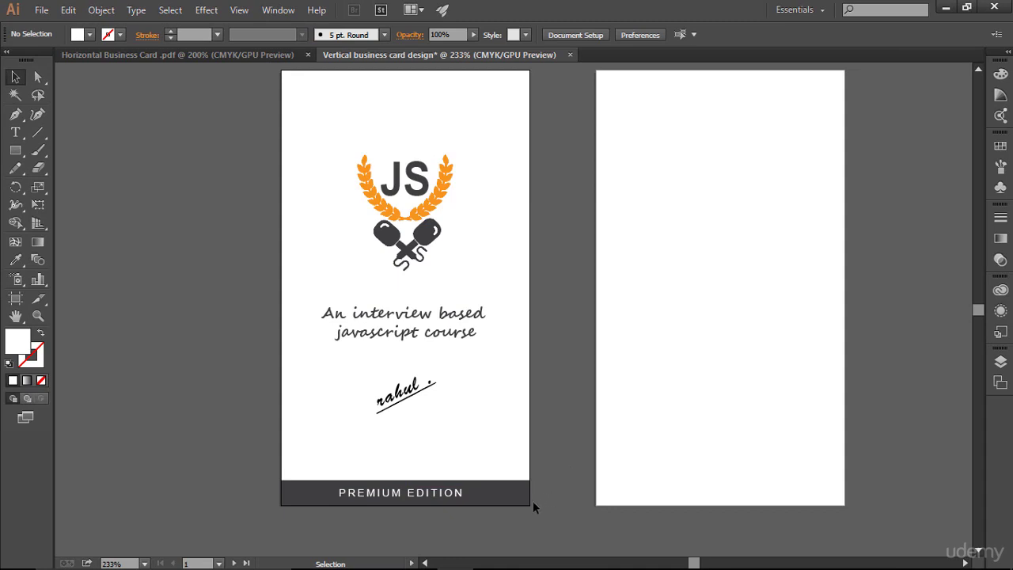
# - Widen the PREMIUM EDITION tracking to 300
pyautogui.click(451, 494)
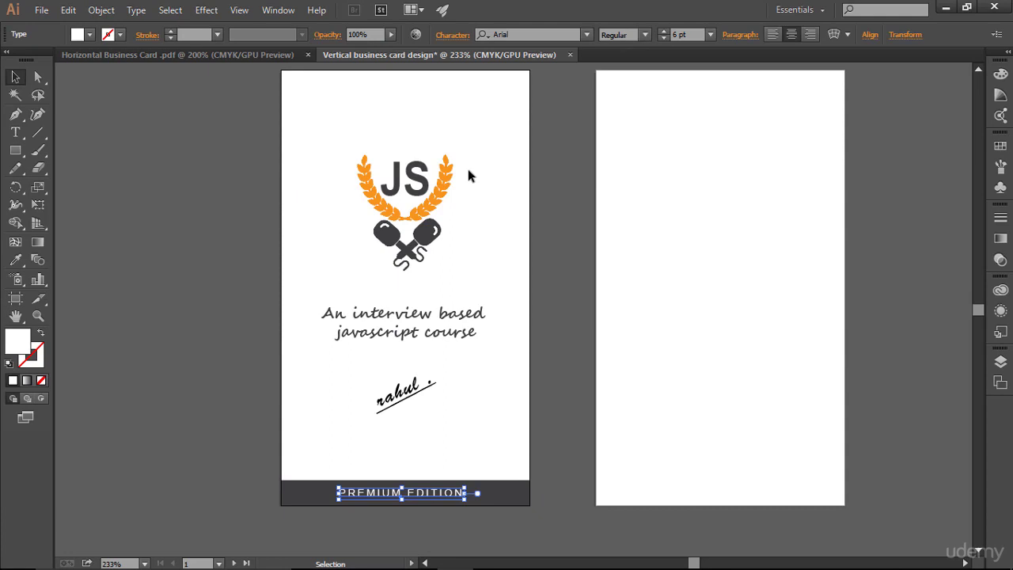
pyautogui.click(451, 34)
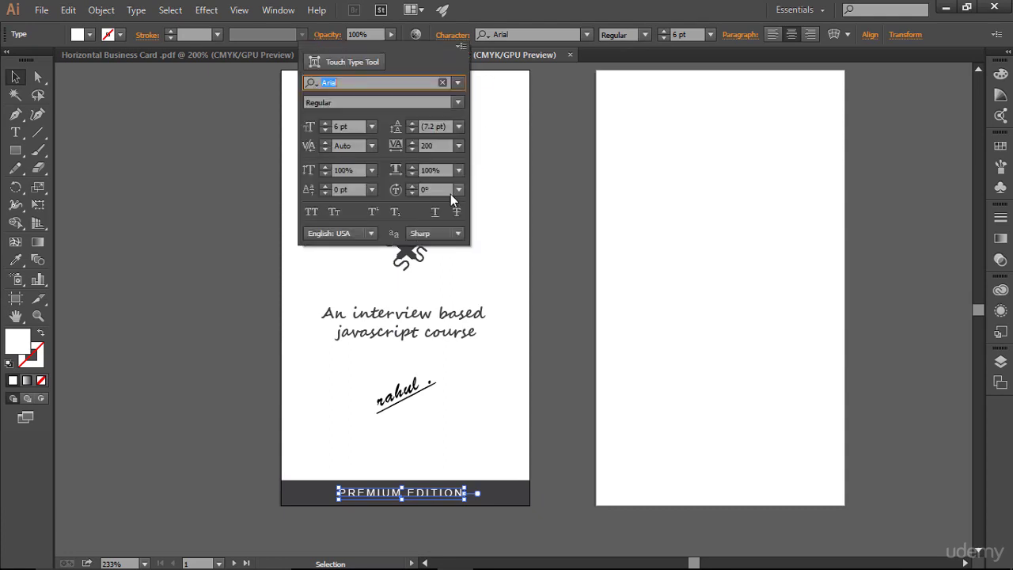
pyautogui.click(435, 145)
pyautogui.write('300')
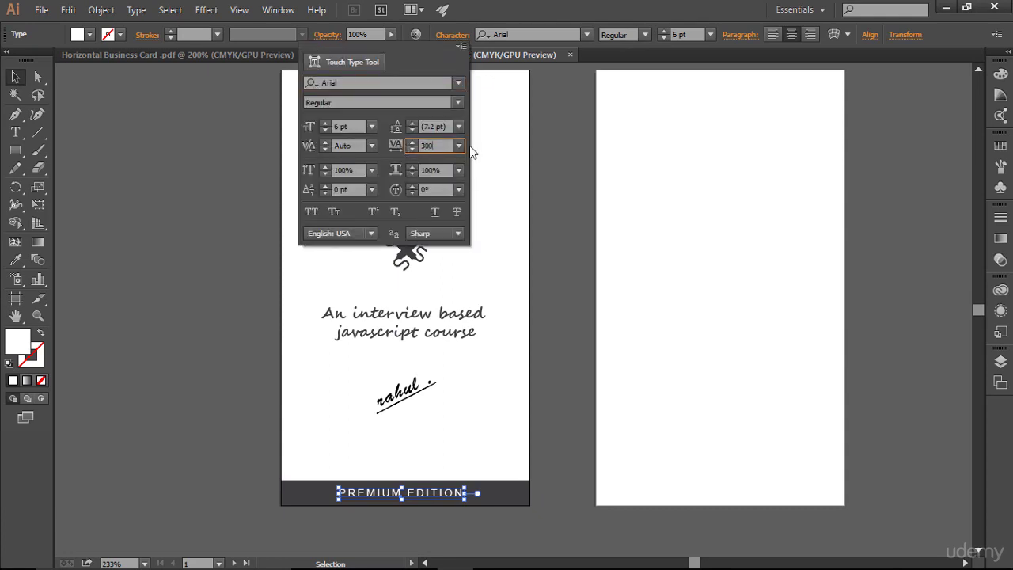
pyautogui.press('Return')
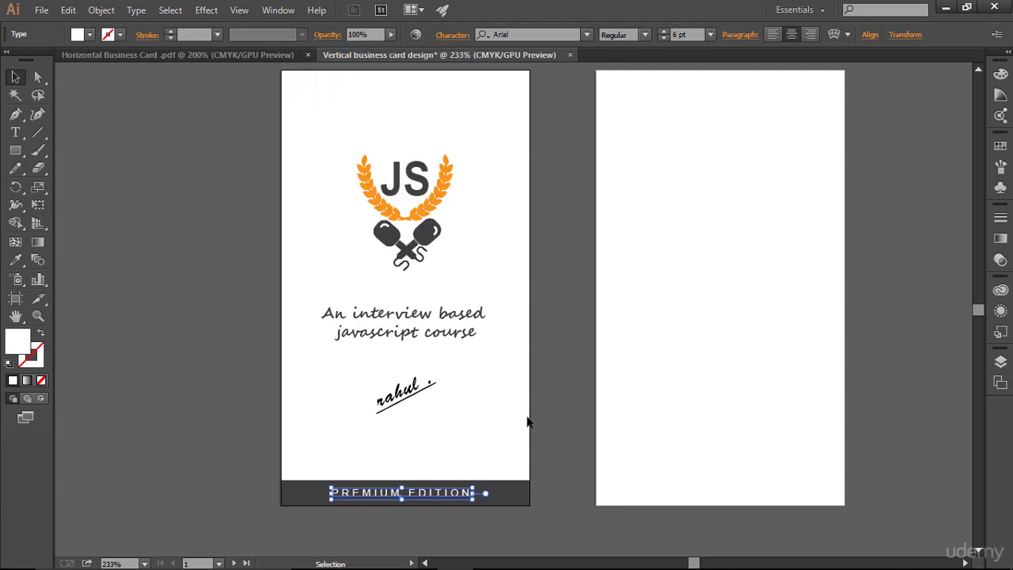
pyautogui.click(584, 418)
# - With guides shown, nudge PREMIUM EDITION right to centre it on the bar, then hide guides
pyautogui.scroll(-3, 585, 418)
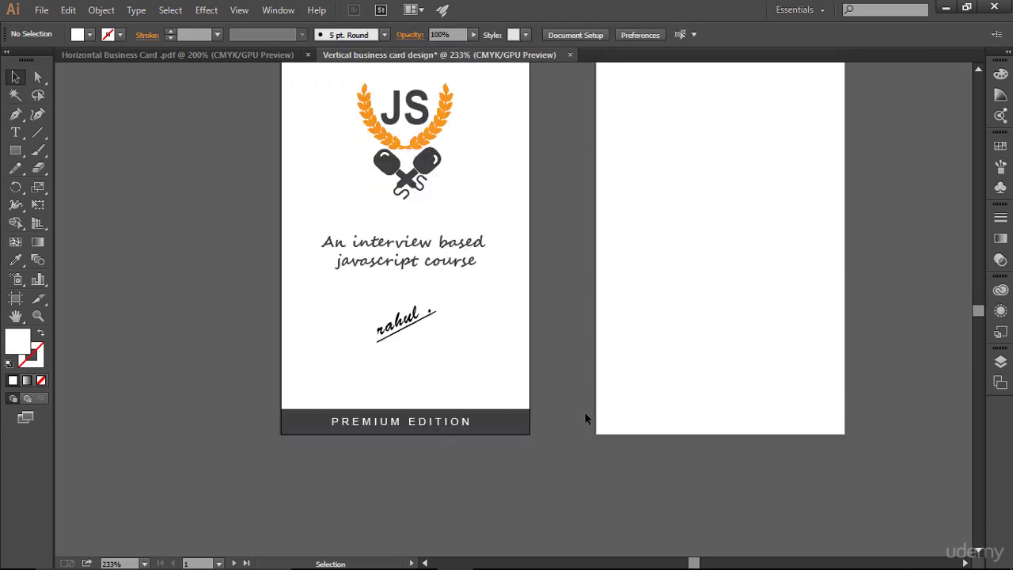
pyautogui.scroll(3, 585, 418)
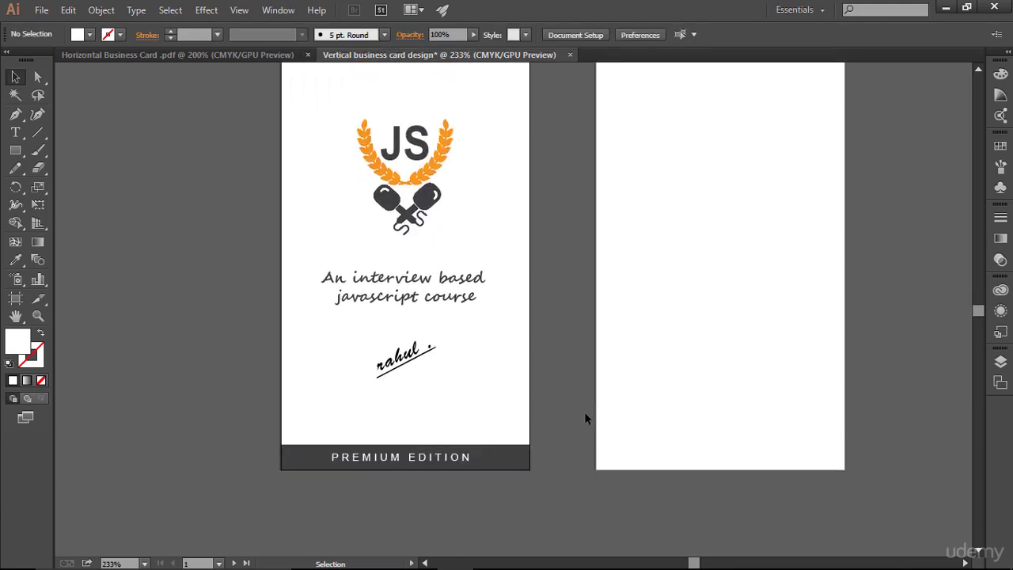
pyautogui.scroll(1, 584, 418)
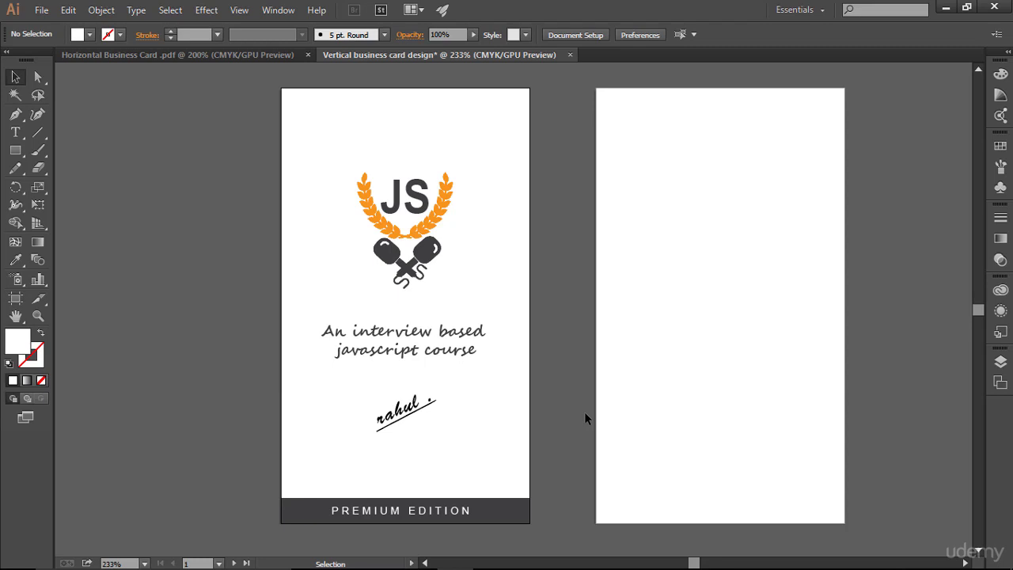
pyautogui.hotkey('ctrl', ';')
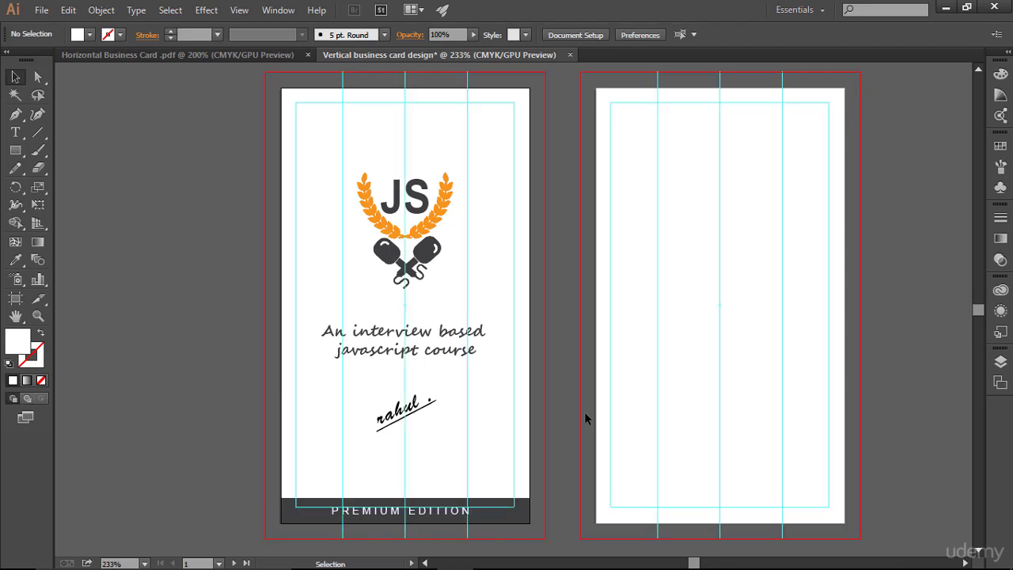
pyautogui.click(450, 513)
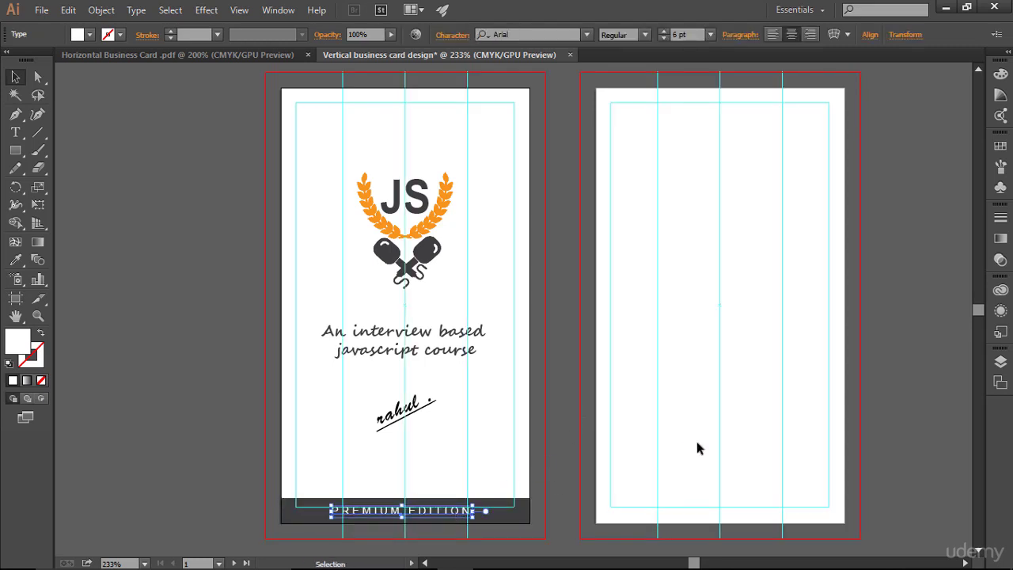
pyautogui.press('Right')
pyautogui.press('Right')
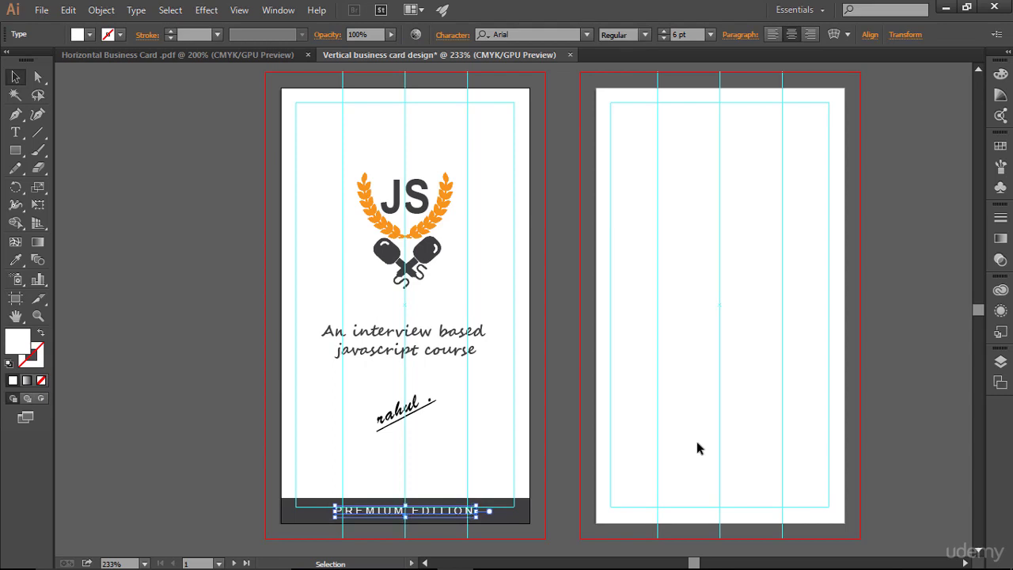
pyautogui.click(697, 441)
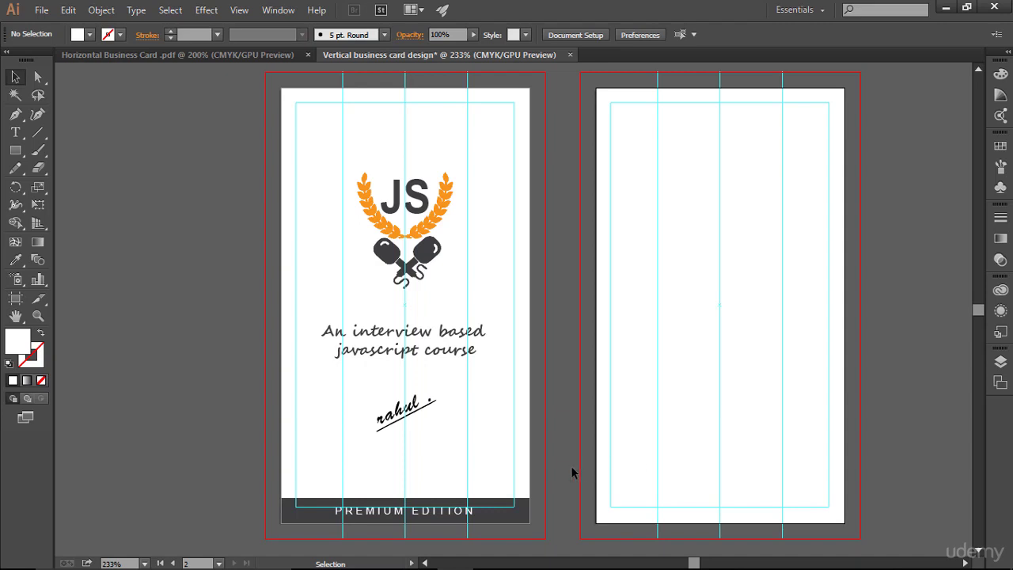
pyautogui.hotkey('ctrl', ';')
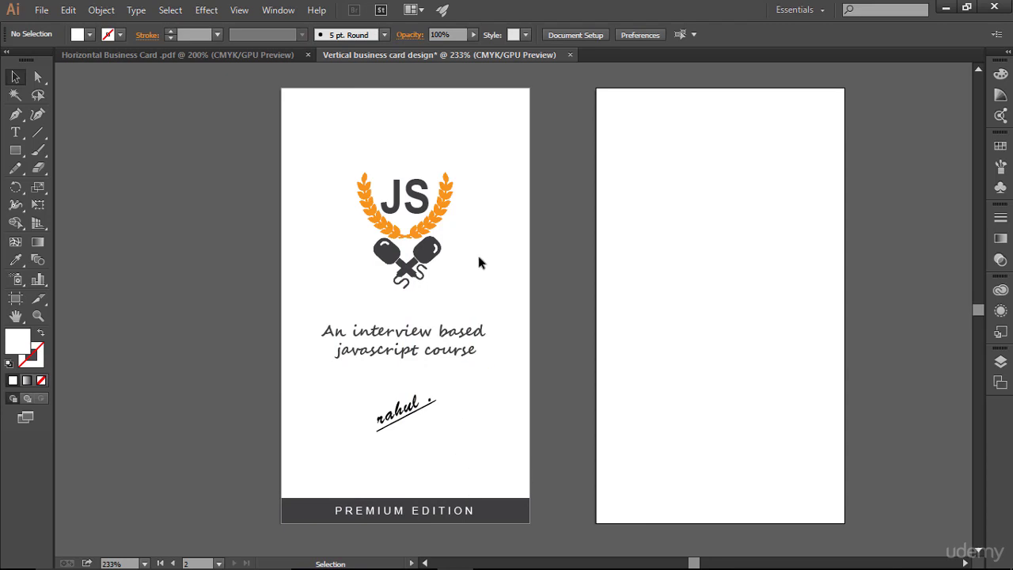
pyautogui.moveTo(490, 226); pyautogui.dragTo(518, 245)
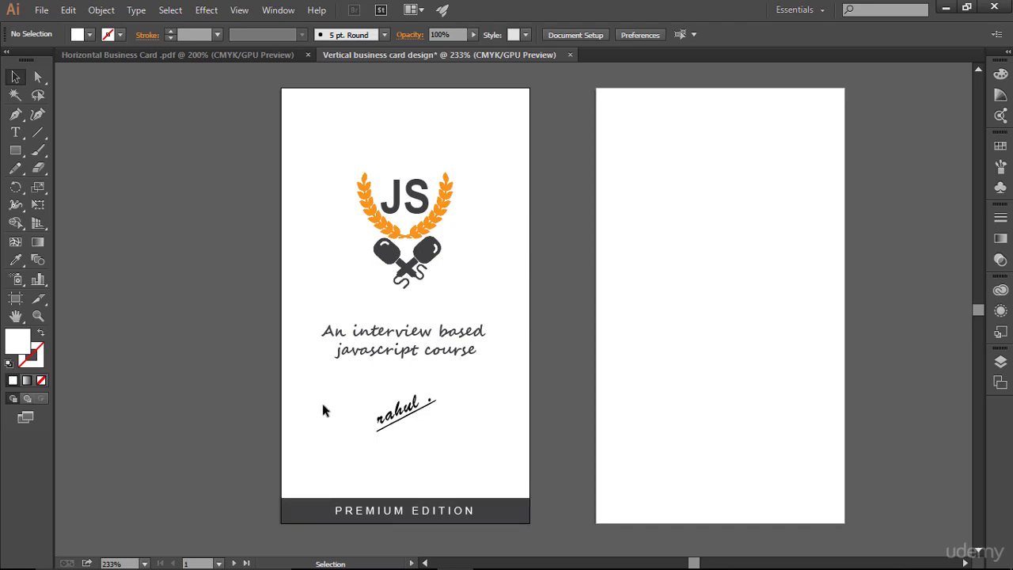
# - Draw a full-size background rectangle over the front card and select it in the Layers panel
pyautogui.moveTo(15, 150); pyautogui.dragTo(135, 115)
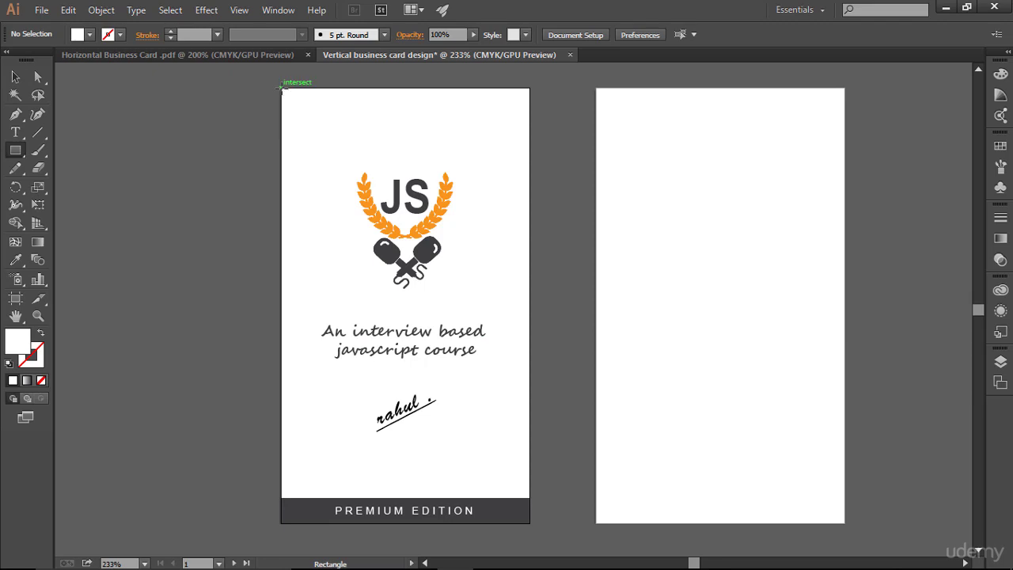
pyautogui.moveTo(281, 88)
pyautogui.mouseDown()
pyautogui.moveTo(523, 466)
pyautogui.moveTo(529, 523)
pyautogui.mouseUp()
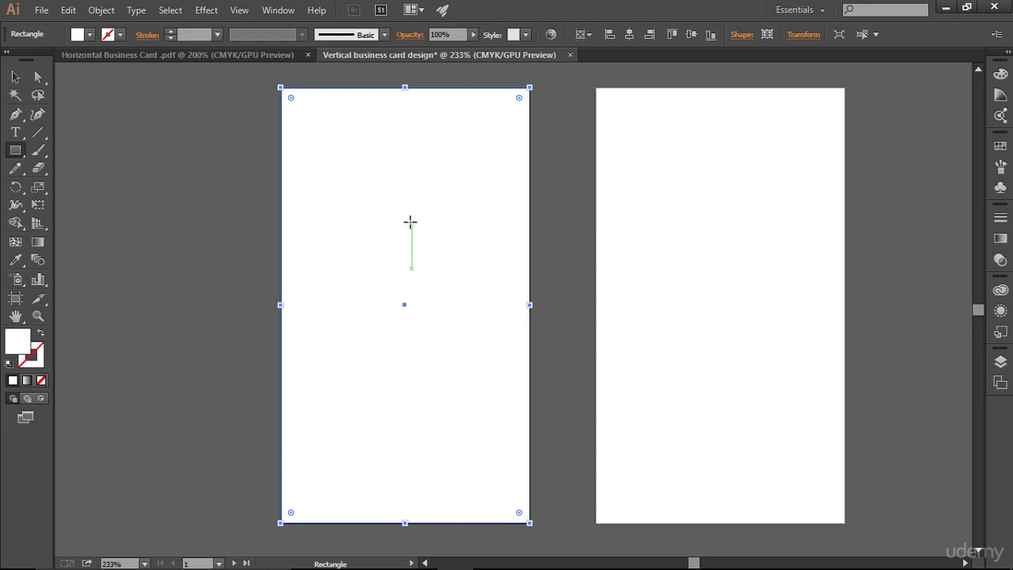
pyautogui.click(1000, 360)
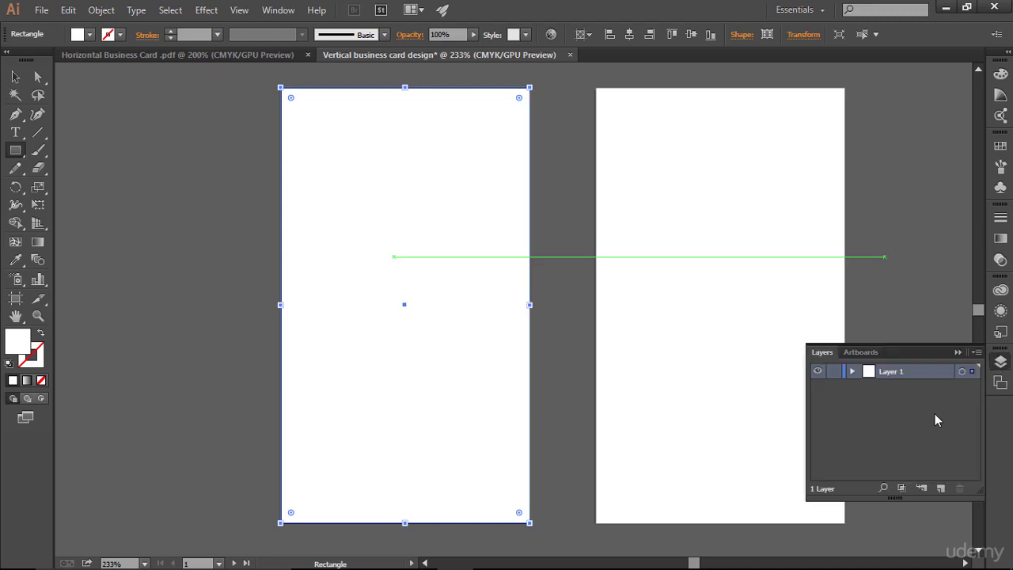
pyautogui.click(852, 370)
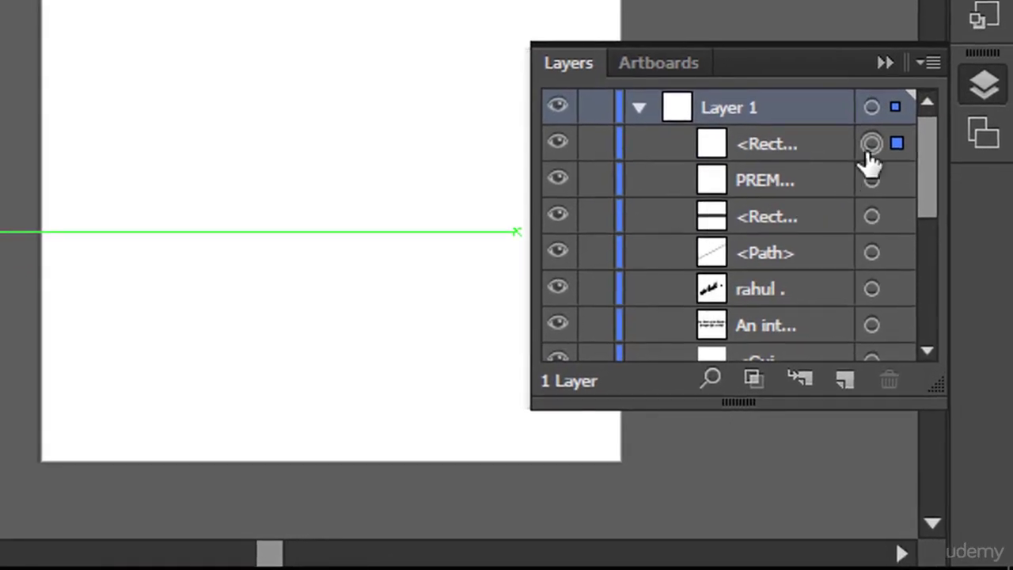
pyautogui.click(869, 150)
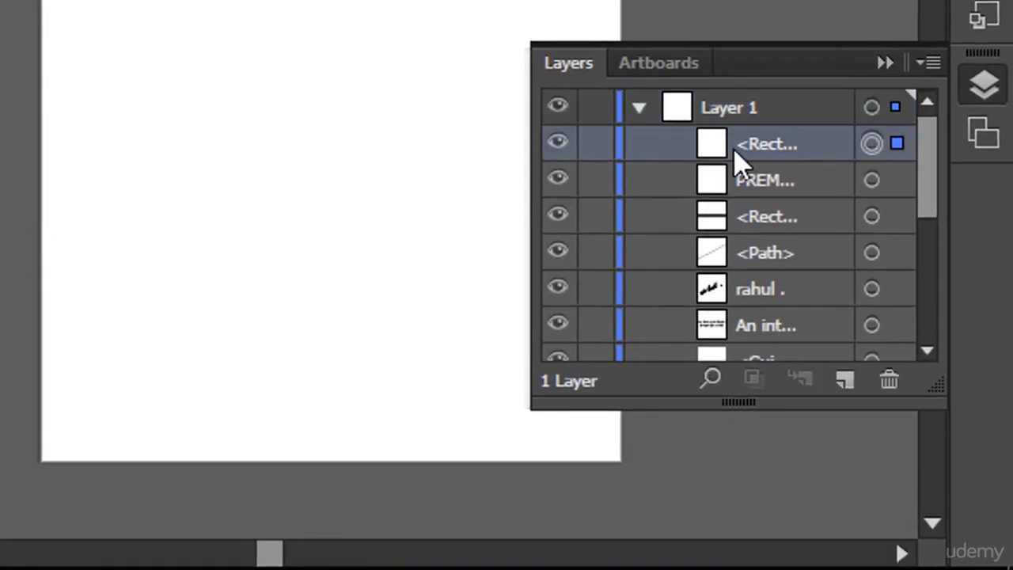
pyautogui.moveTo(768, 147); pyautogui.dragTo(788, 220)
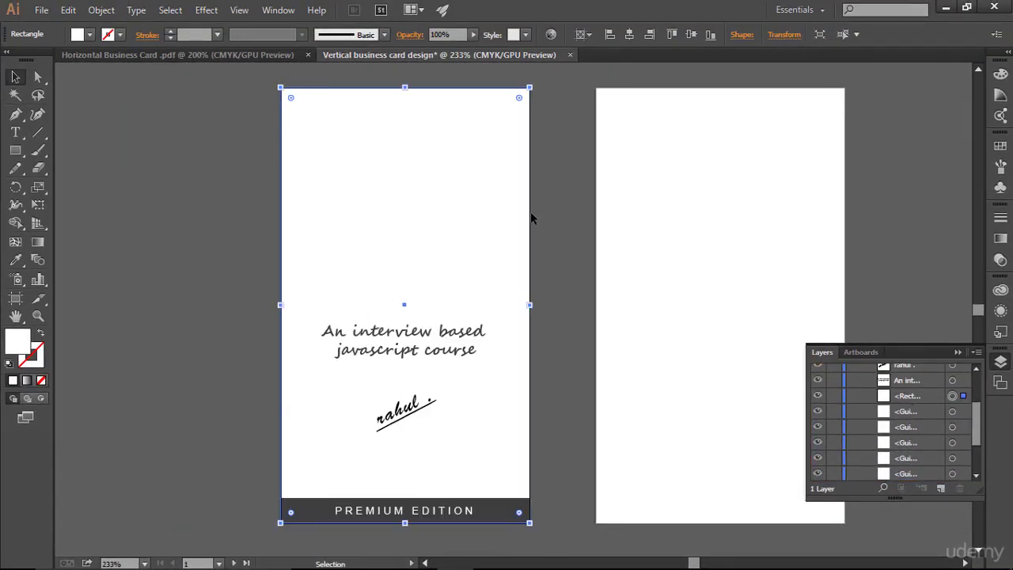
# - Send the background rectangle to the back and lock it in the Layers panel
pyautogui.rightClick(414, 158)
pyautogui.moveTo(498, 367)
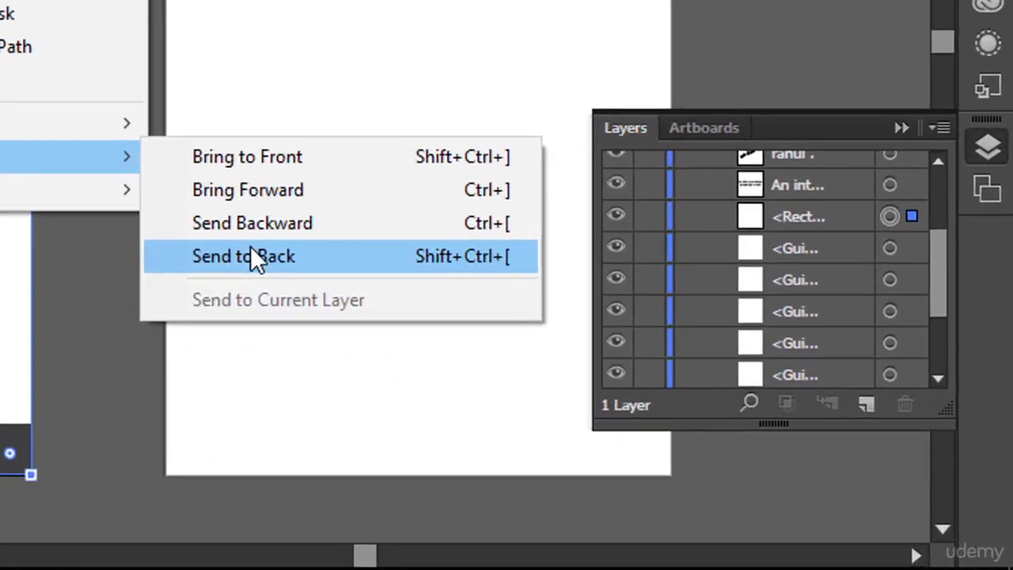
pyautogui.click(250, 255)
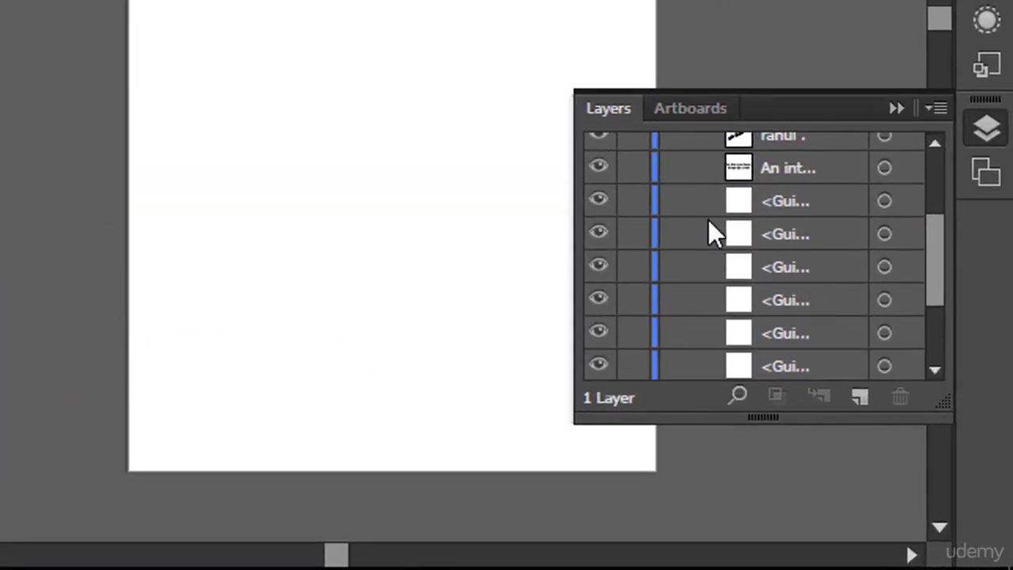
pyautogui.scroll(-3, 730, 221)
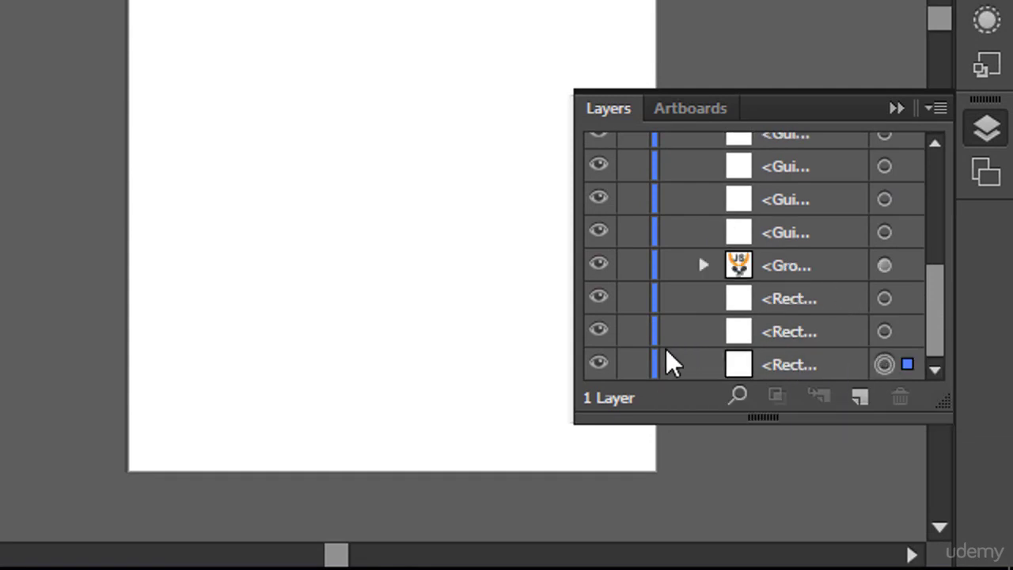
pyautogui.click(642, 365)
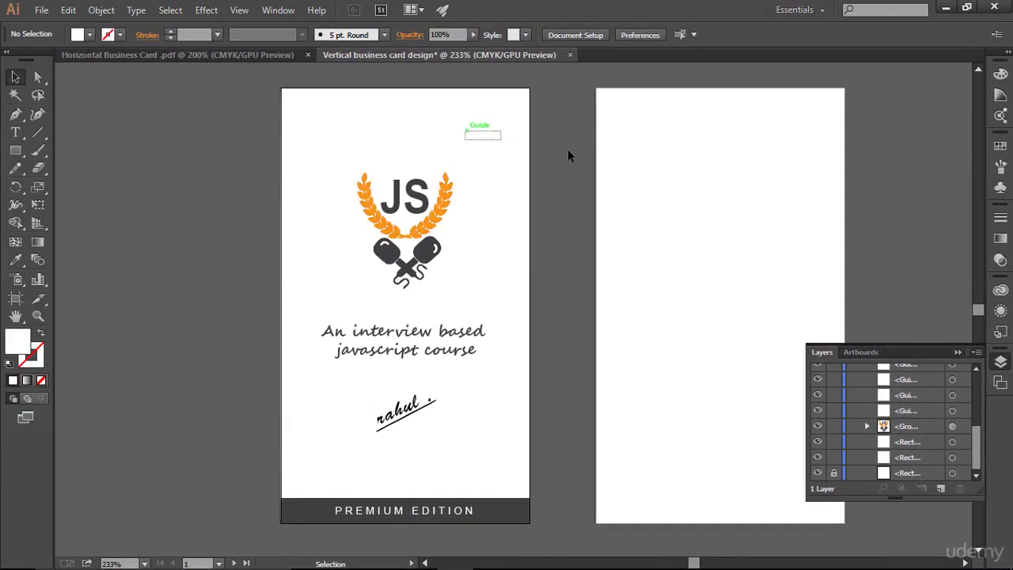
pyautogui.click(956, 351)
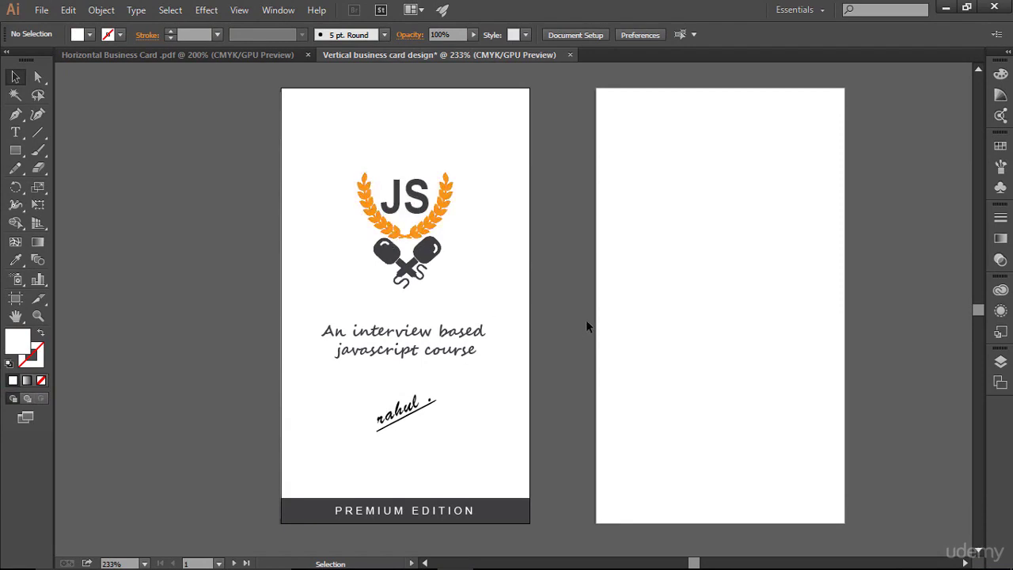
# - Toggle the guides and bleed lines, then bring up the Horizontal Business Card .pdf for reference
pyautogui.hotkey('ctrl', ';')
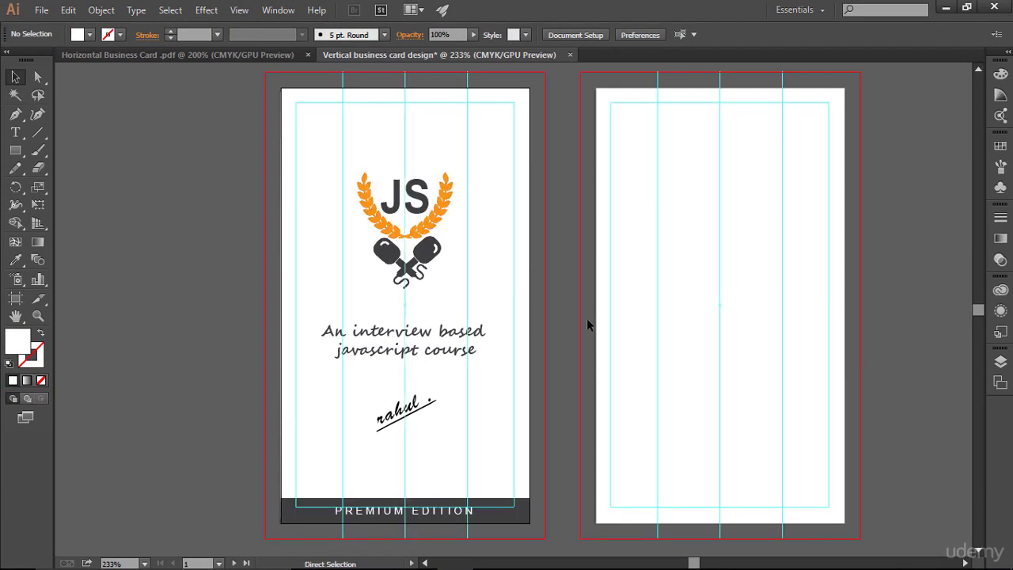
pyautogui.hotkey('ctrl', ';')
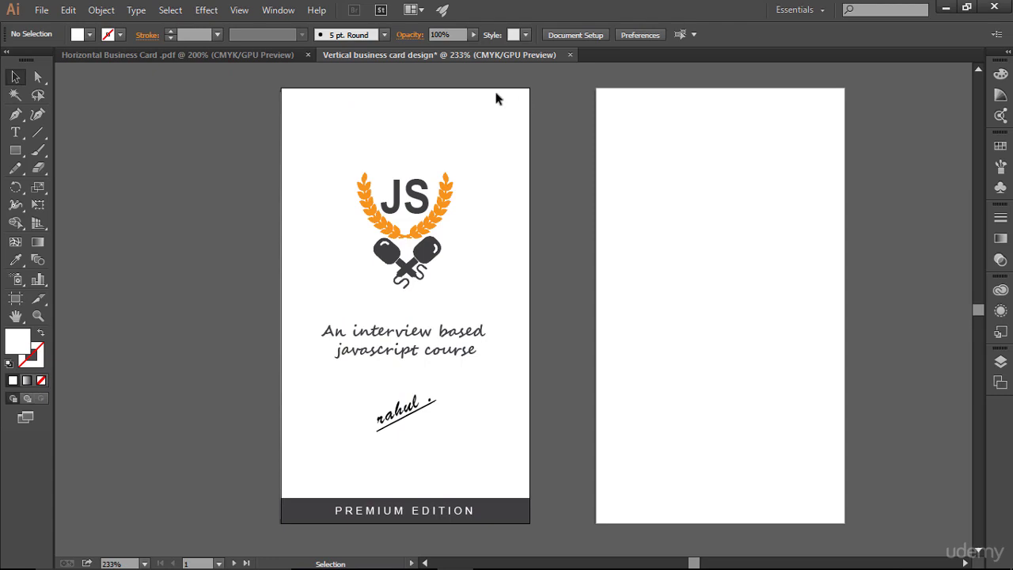
pyautogui.click(247, 58)
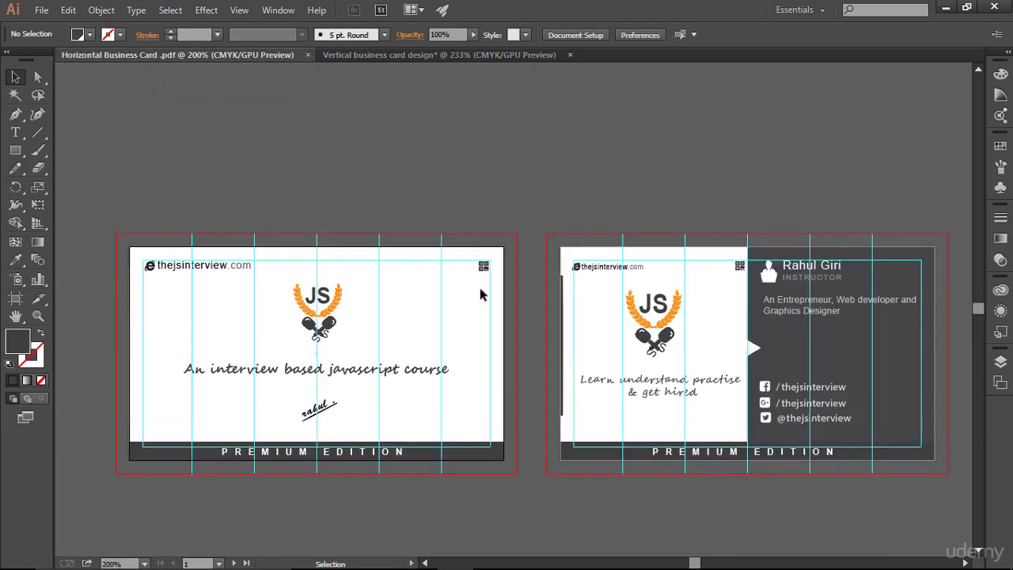
pyautogui.click(365, 54)
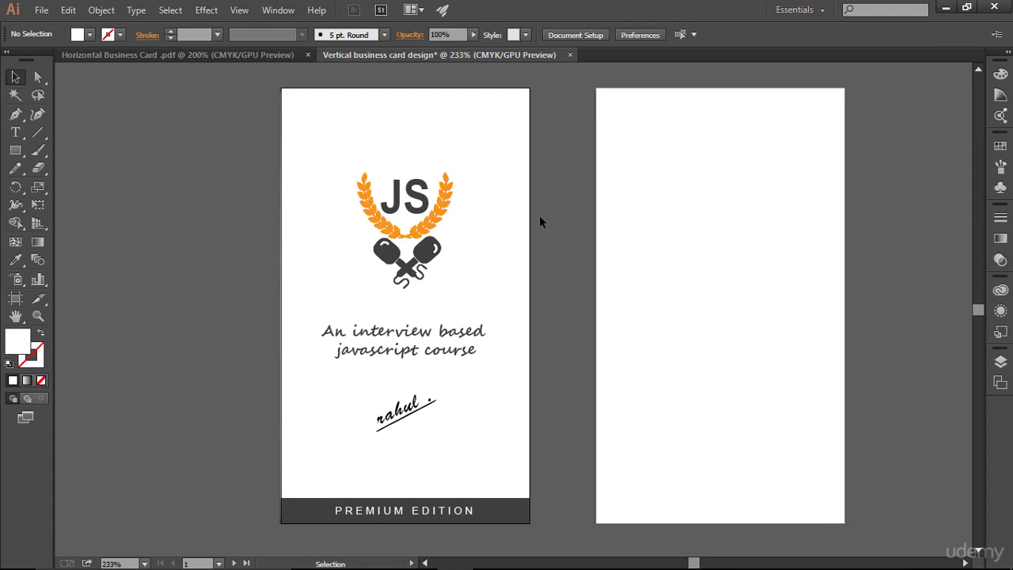
pyautogui.hotkey('ctrl', ';')
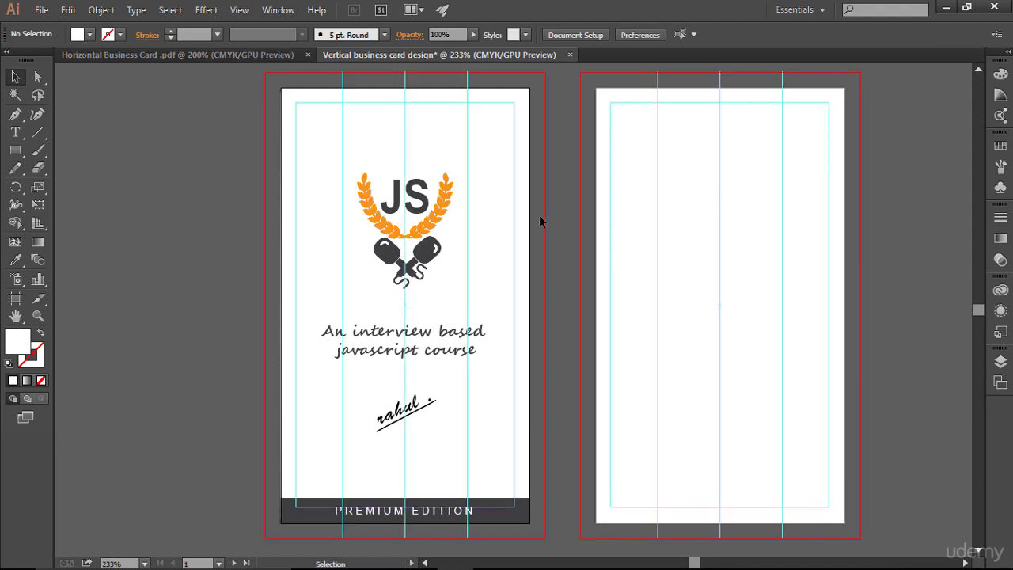
pyautogui.click(221, 55)
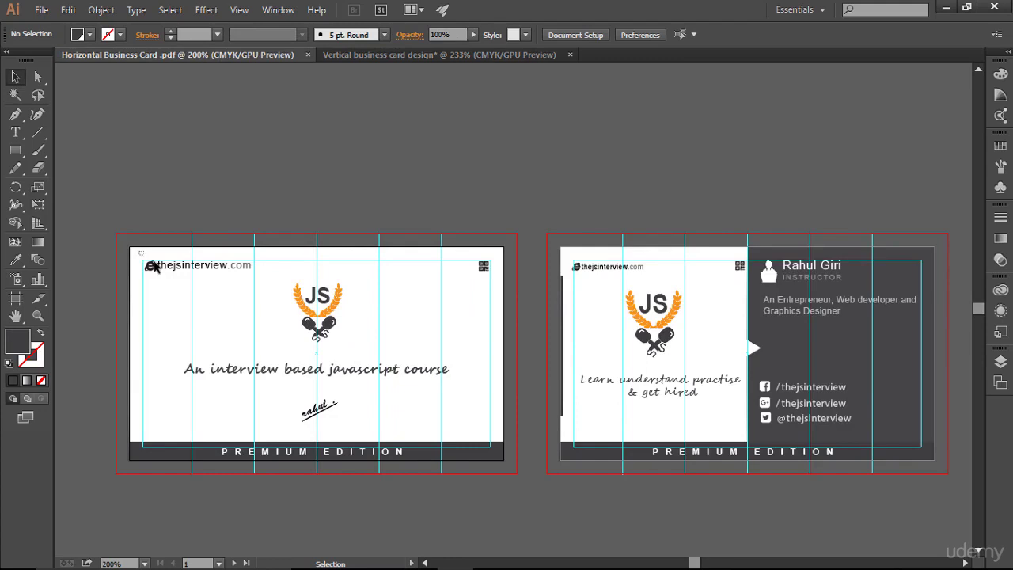
# - Place the thejsinterview.com web address and its icon at the vertical card's top left
pyautogui.moveTo(140, 251); pyautogui.dragTo(389, 117)
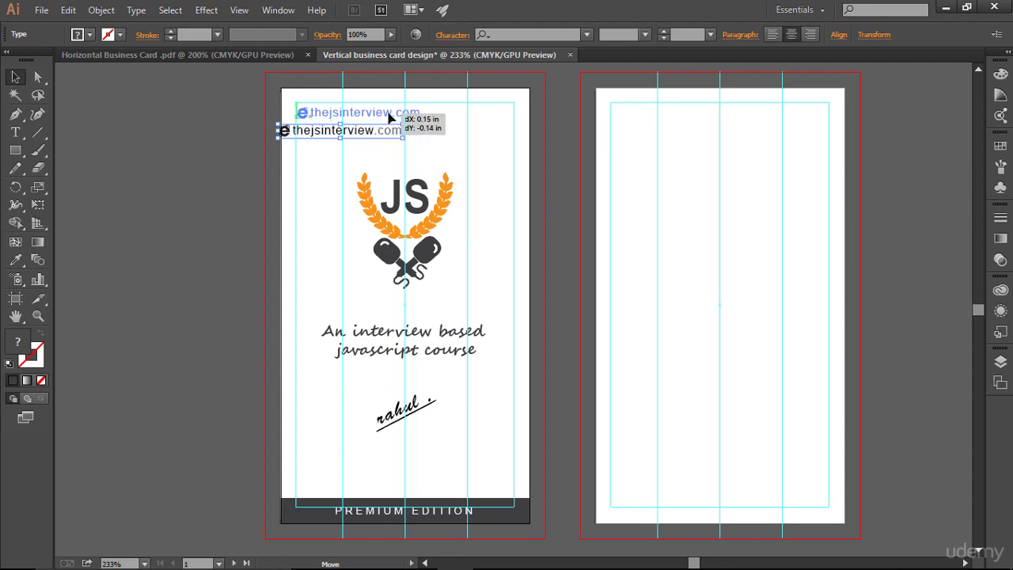
pyautogui.moveTo(388, 117); pyautogui.dragTo(388, 117)
pyautogui.press('Up')
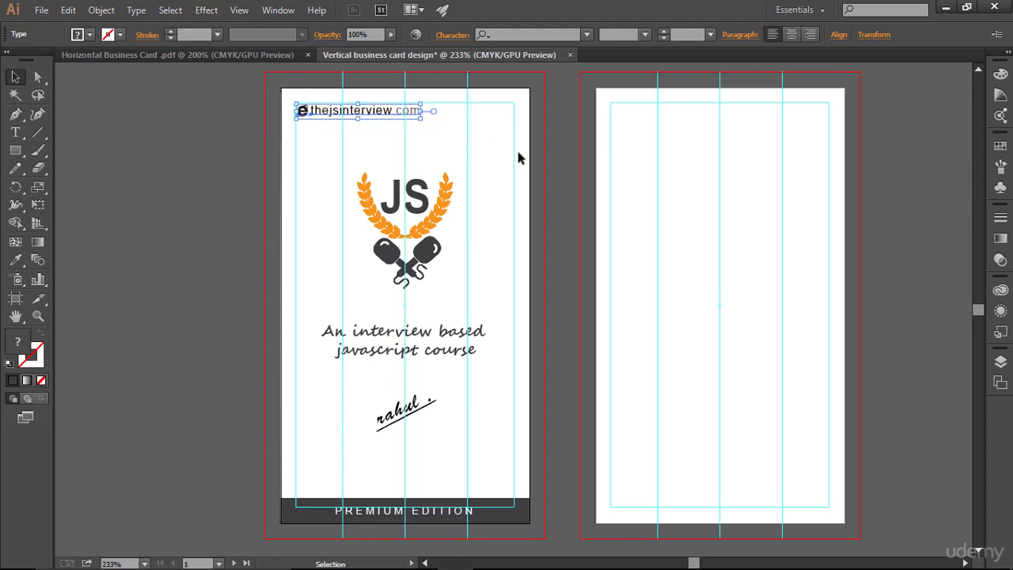
pyautogui.click(573, 171)
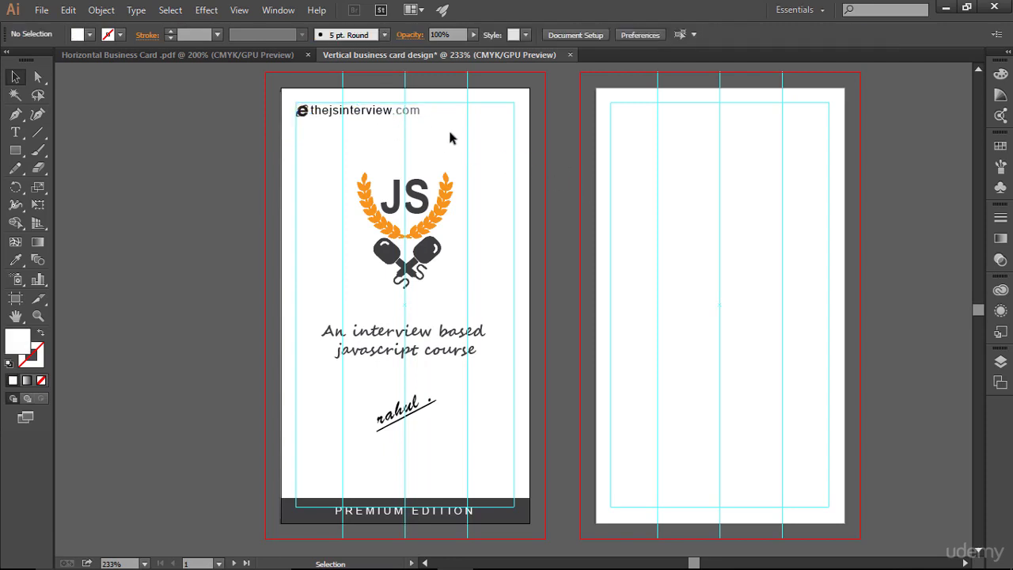
# - Copy the QR code icon from the horizontal card into the front card's top right
pyautogui.click(276, 56)
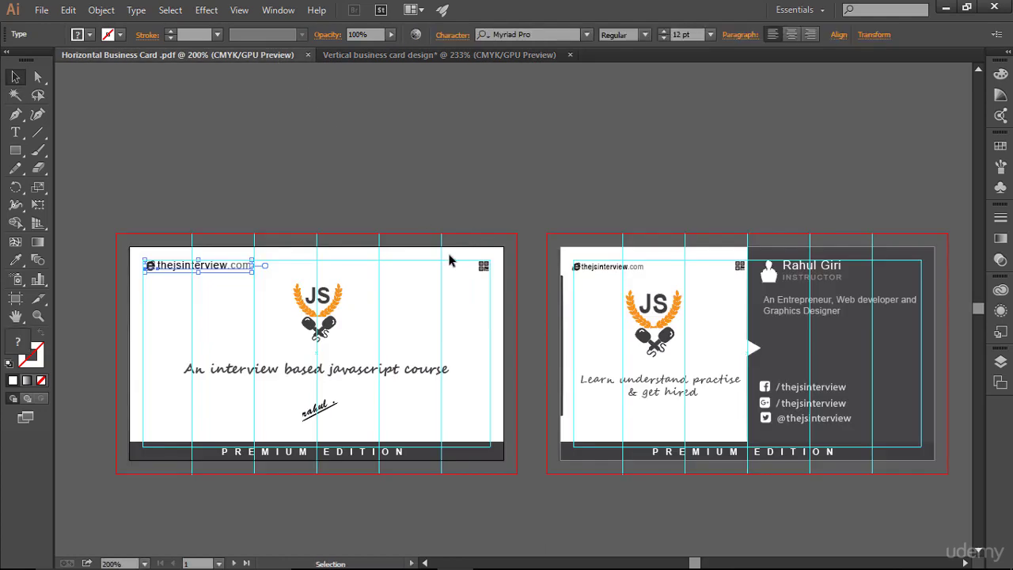
pyautogui.moveTo(481, 266); pyautogui.dragTo(507, 120)
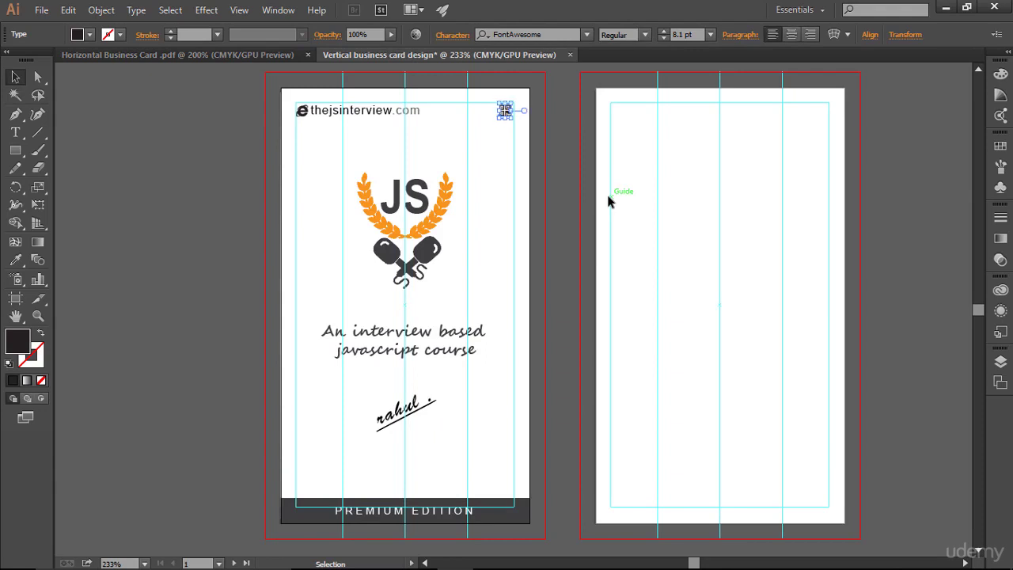
pyautogui.click(623, 238)
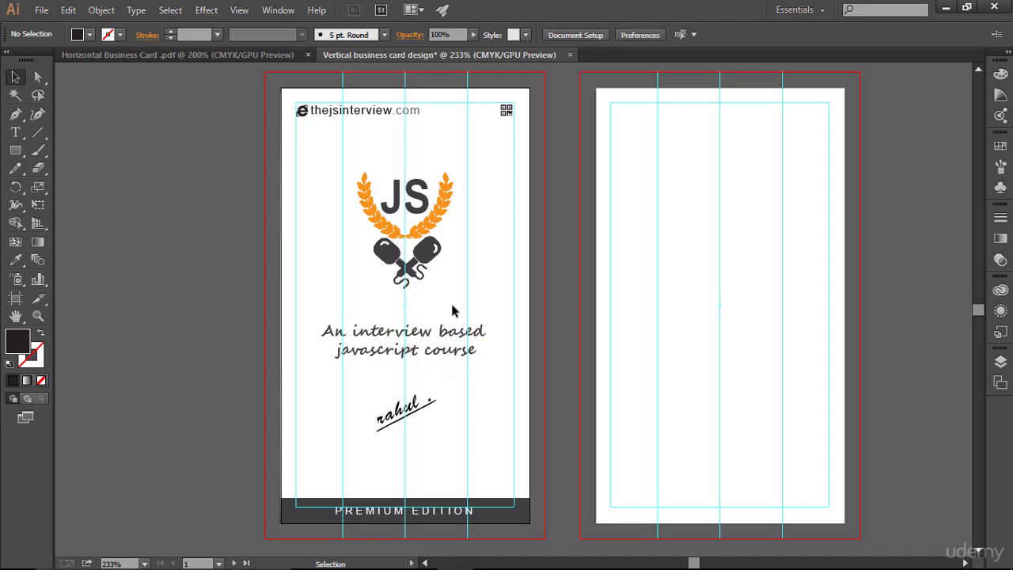
pyautogui.click(445, 332)
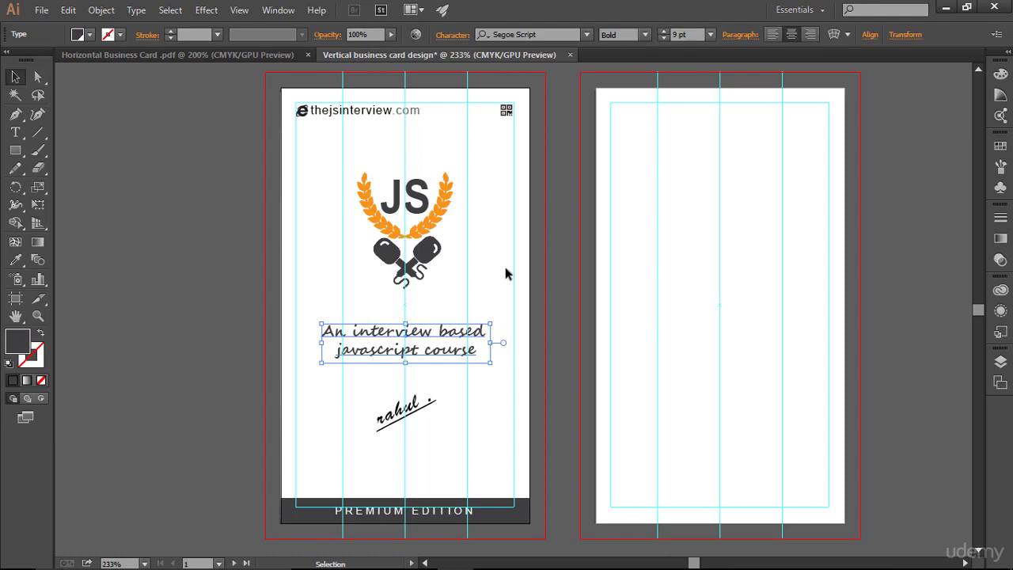
# - Enlarge the tagline to 10 pt and scale up the signature
pyautogui.click(668, 33)
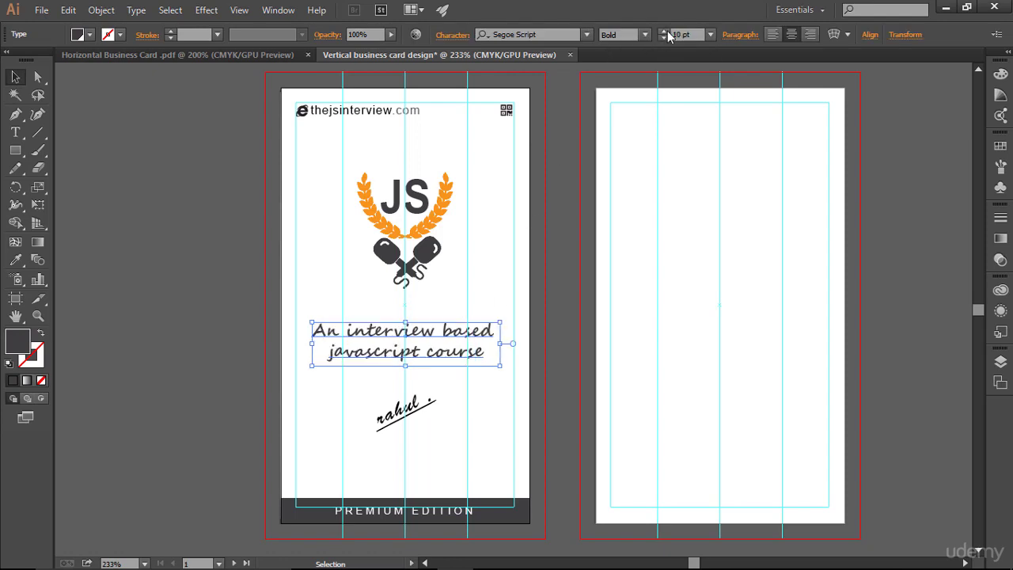
pyautogui.click(586, 231)
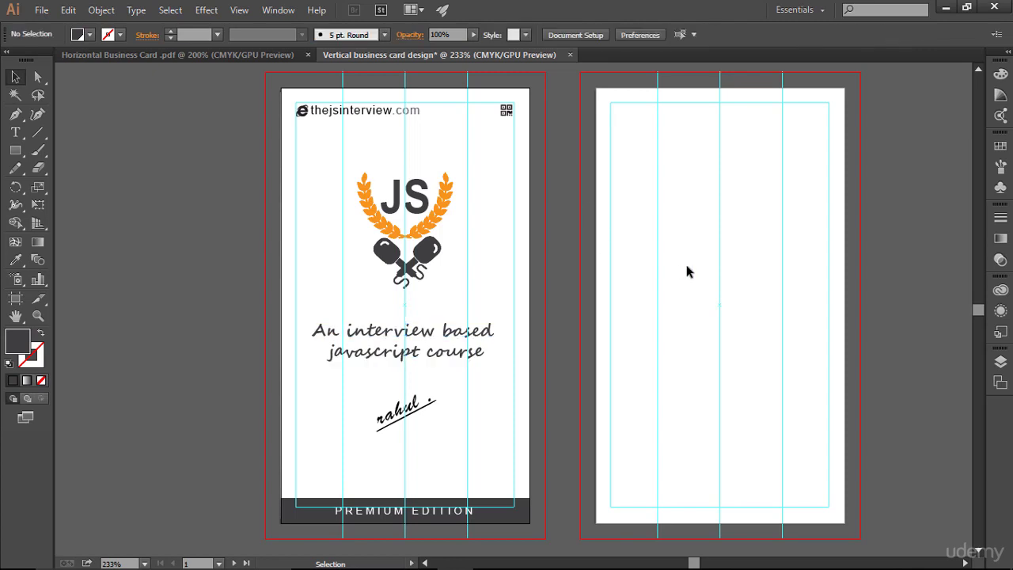
pyautogui.click(463, 341)
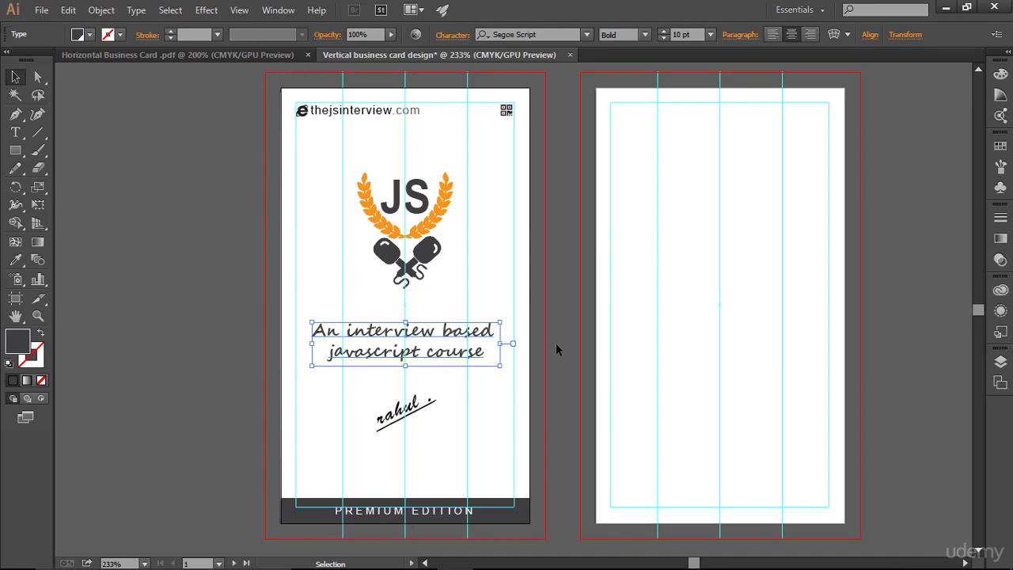
pyautogui.moveTo(360, 387); pyautogui.dragTo(461, 429)
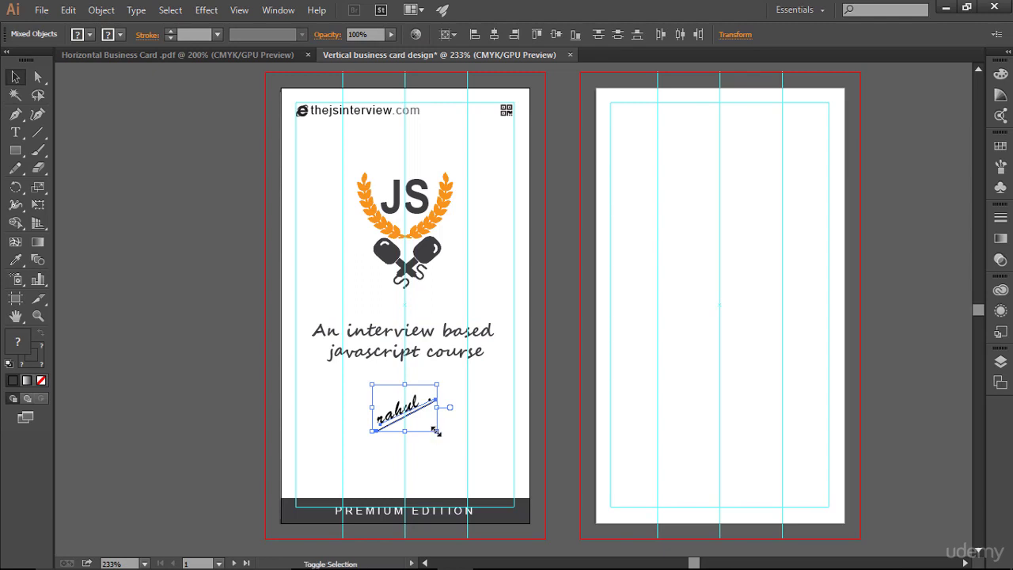
pyautogui.moveTo(436, 431); pyautogui.dragTo(441, 434)
pyautogui.click(518, 429)
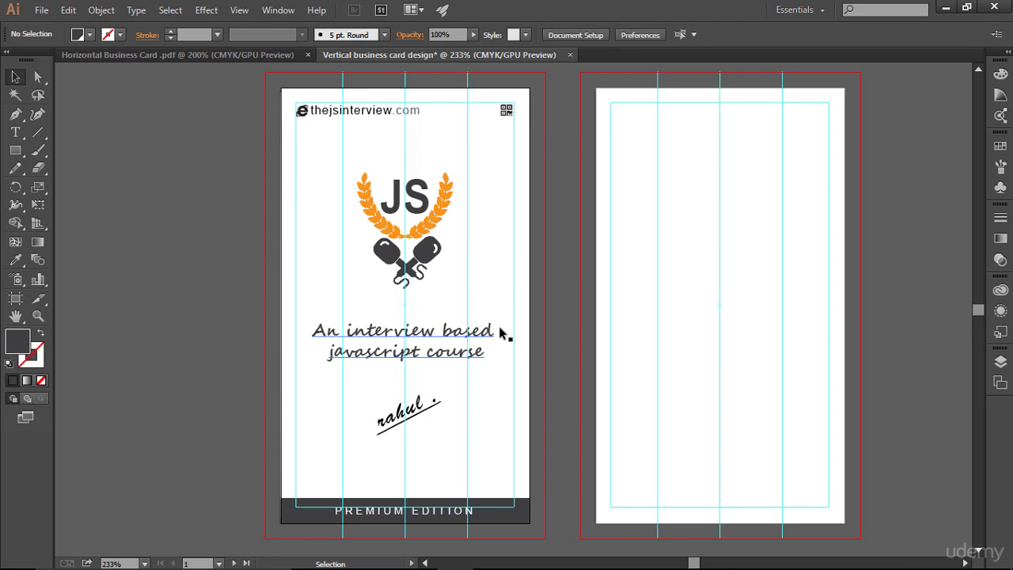
# - Check the layers and guides, then resize the JS logo on the front card
pyautogui.click(999, 383)
pyautogui.click(821, 352)
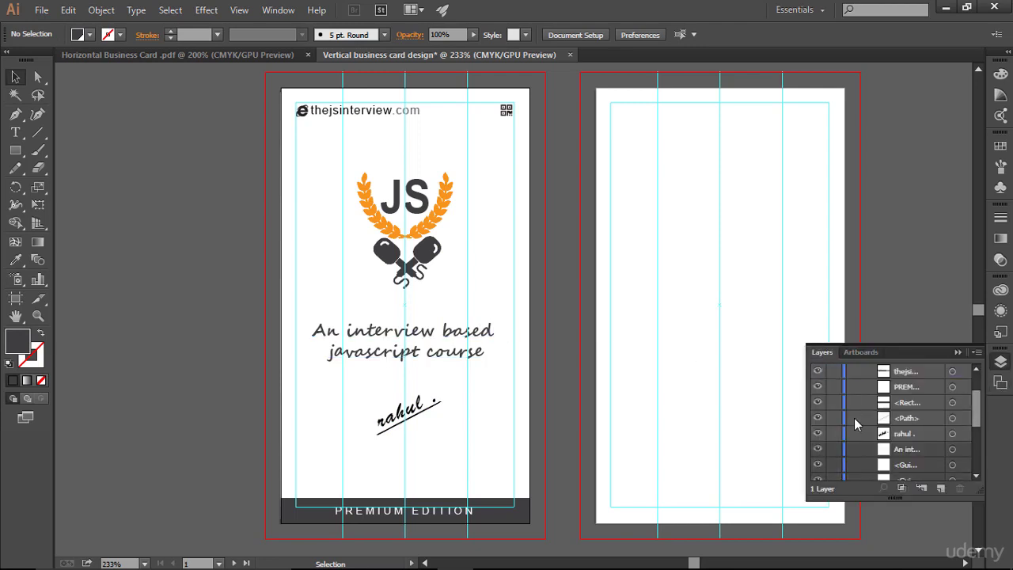
pyautogui.click(955, 351)
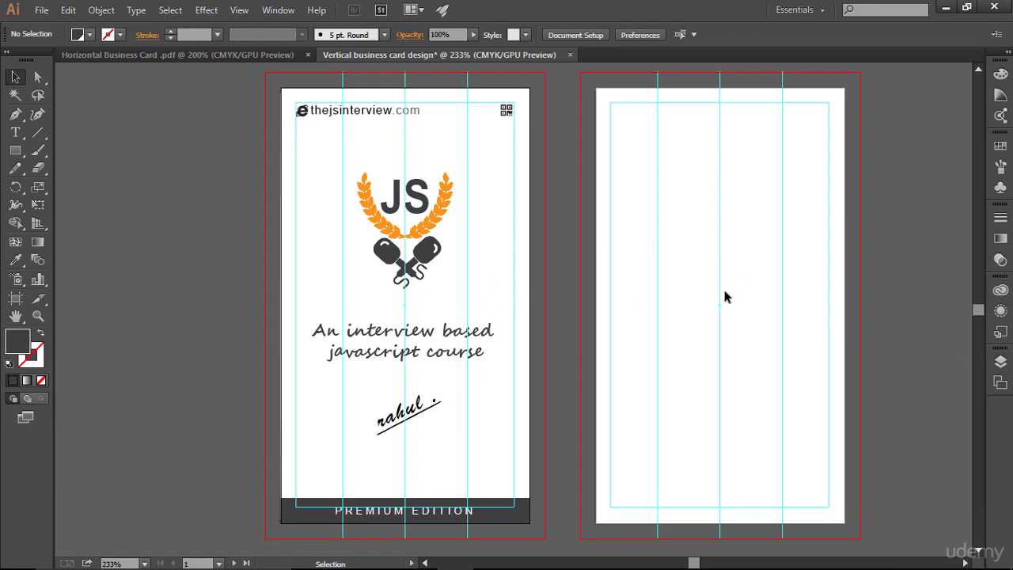
pyautogui.press('ctrl')
pyautogui.hotkey('ctrl', ';')
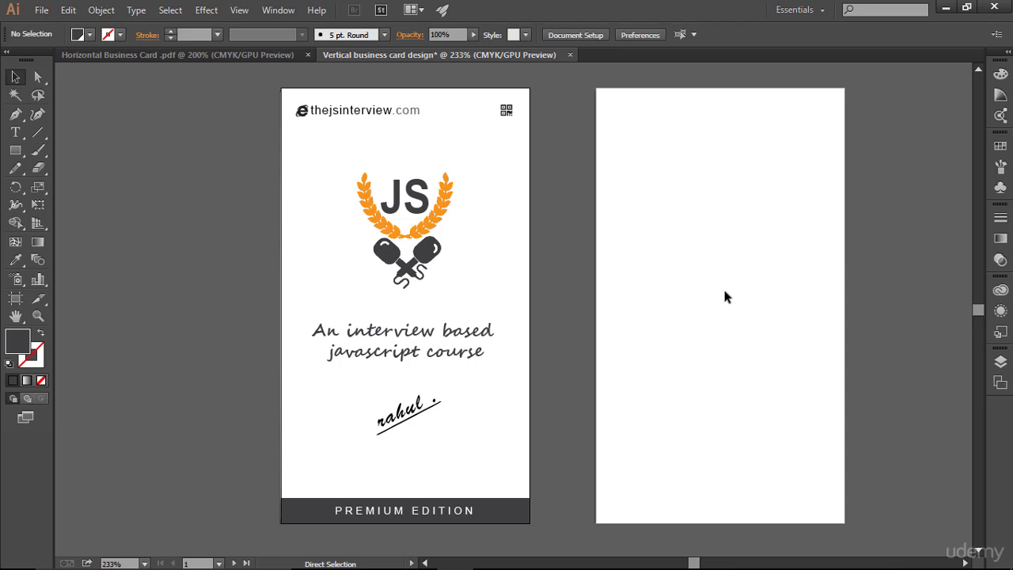
pyautogui.hotkey('ctrl', ';')
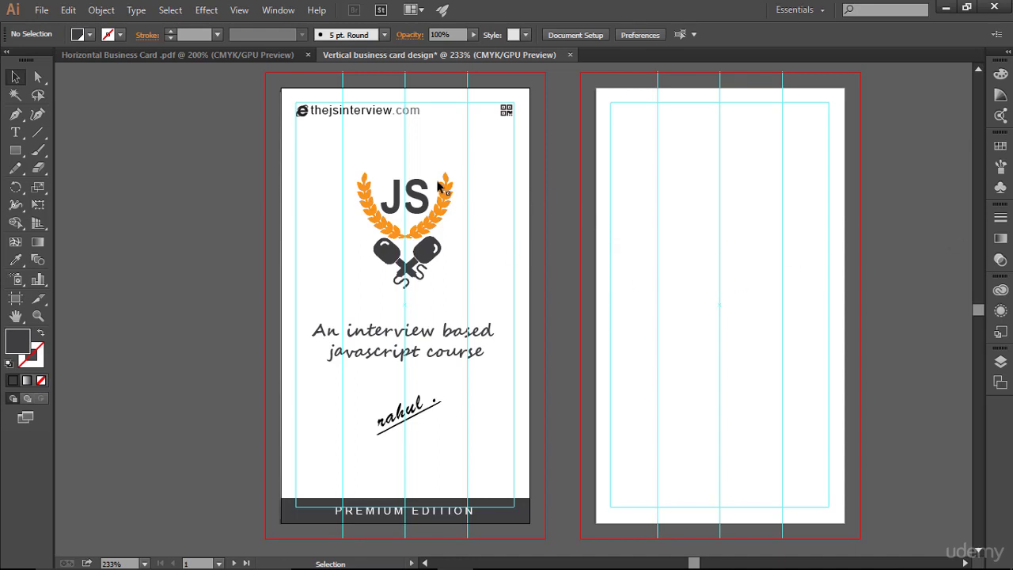
pyautogui.moveTo(342, 164); pyautogui.dragTo(471, 299)
pyautogui.click(490, 290)
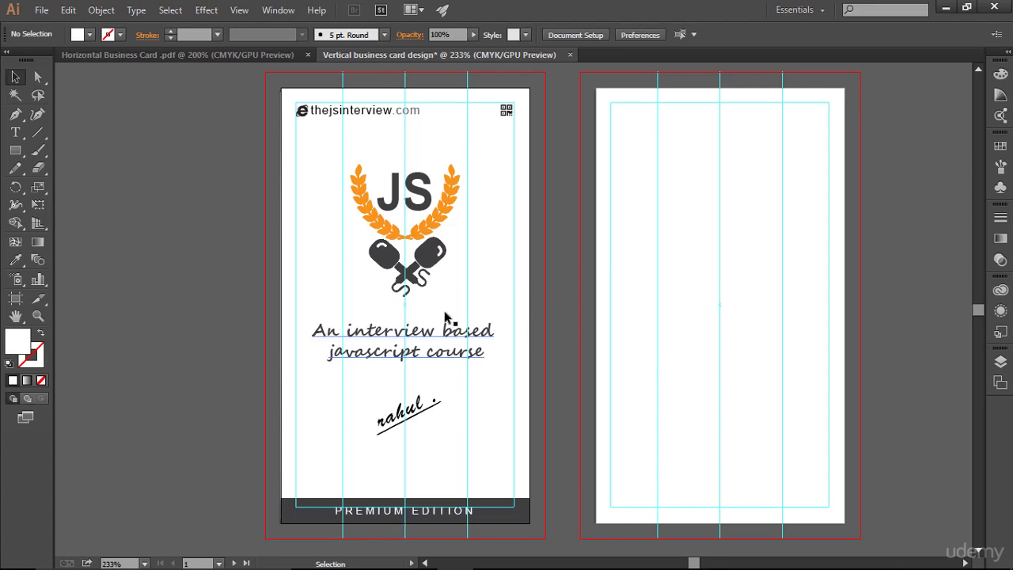
# - Nudge the signature, tagline and JS logo each slightly down, then preview without guides
pyautogui.moveTo(356, 395); pyautogui.dragTo(471, 433)
pyautogui.press('Down')
pyautogui.press('Down')
pyautogui.press('Down')
pyautogui.press('Down')
pyautogui.press('Down')
pyautogui.press('Down')
pyautogui.press('Down')
pyautogui.press('Down')
pyautogui.press('Down')
pyautogui.press('Down')
pyautogui.press('Down')
pyautogui.press('Down')
pyautogui.press('Down')
pyautogui.press('Down')
pyautogui.press('Down')
pyautogui.press('Down')
pyautogui.press('Down')
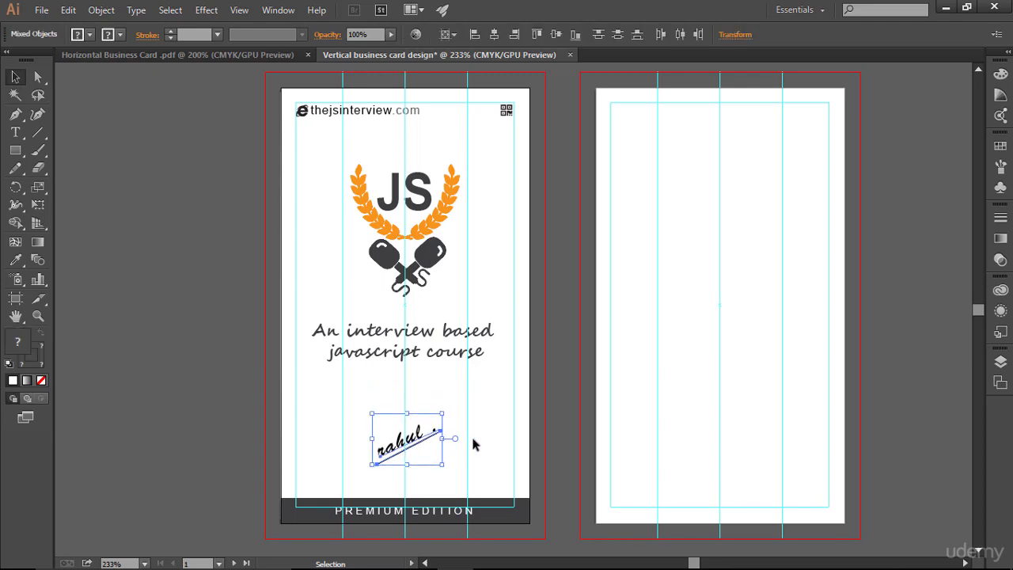
pyautogui.click(428, 400)
pyautogui.moveTo(296, 318); pyautogui.dragTo(503, 399)
pyautogui.press('Down')
pyautogui.press('Down')
pyautogui.press('Down')
pyautogui.press('Down')
pyautogui.press('Down')
pyautogui.press('Down')
pyautogui.press('Down')
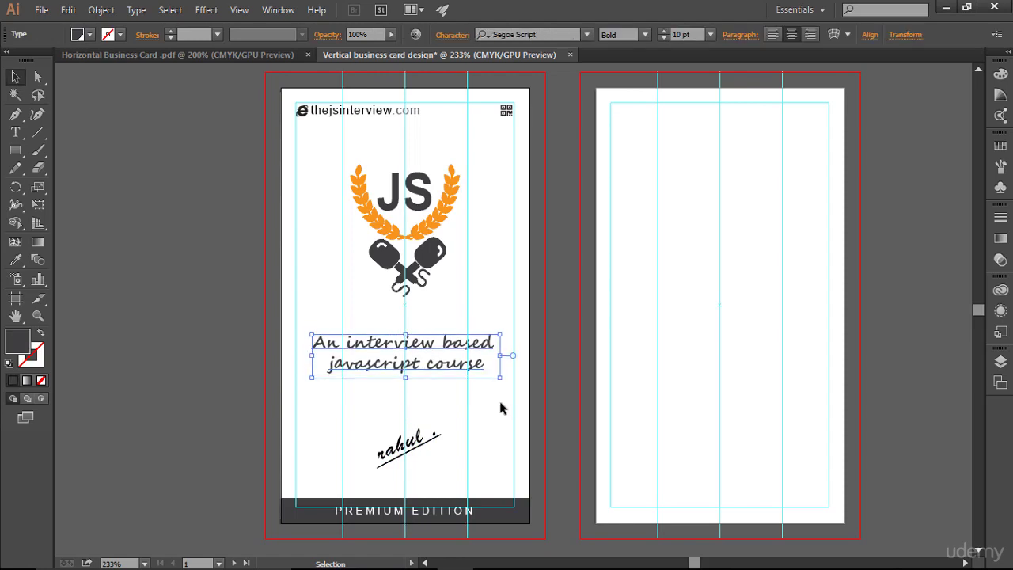
pyautogui.click(499, 404)
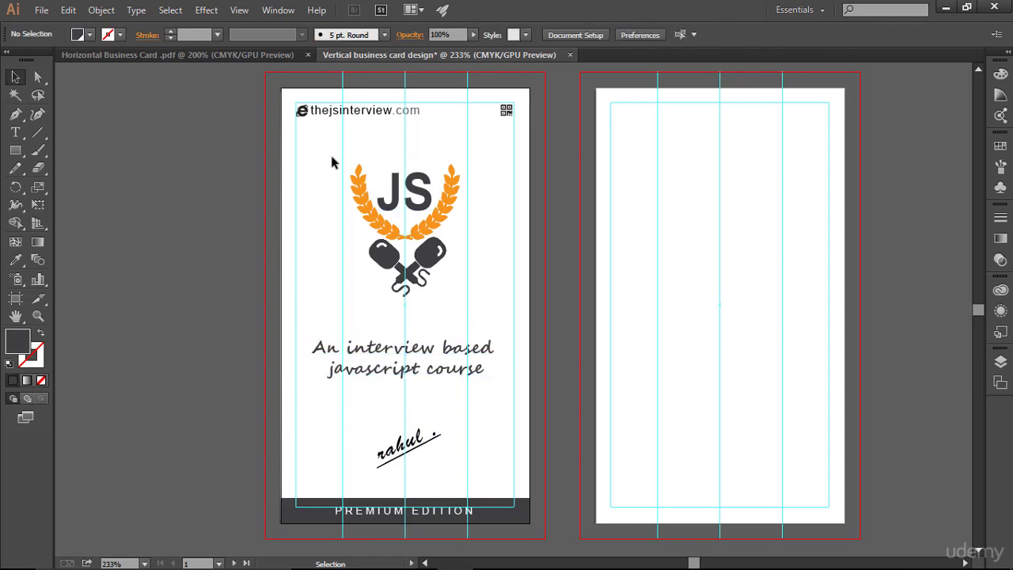
pyautogui.moveTo(332, 158); pyautogui.dragTo(504, 334)
pyautogui.press('Down')
pyautogui.press('Down')
pyautogui.press('Down')
pyautogui.press('Down')
pyautogui.press('Down')
pyautogui.press('Down')
pyautogui.press('Down')
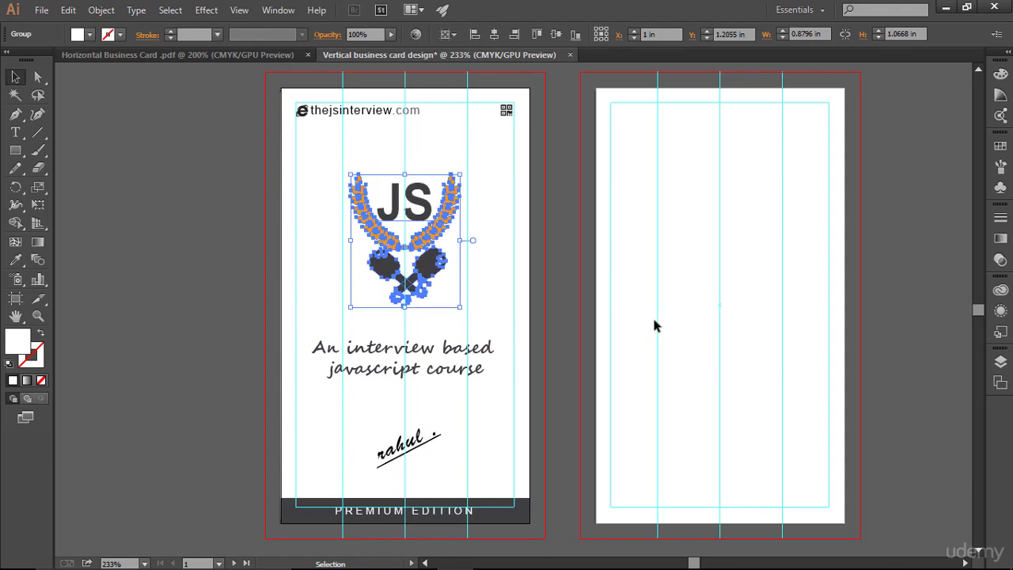
pyautogui.click(655, 316)
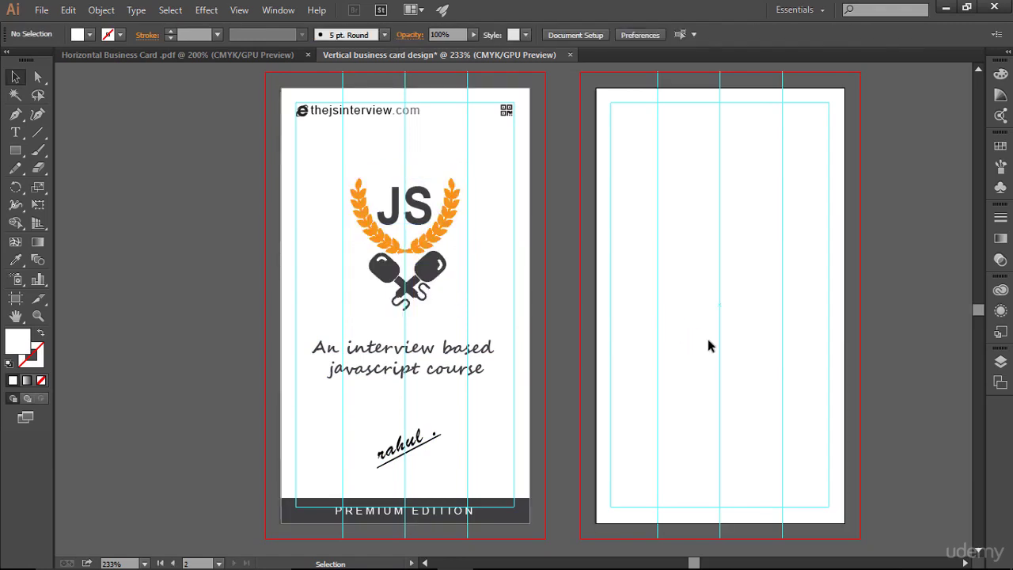
pyautogui.hotkey('ctrl', ';')
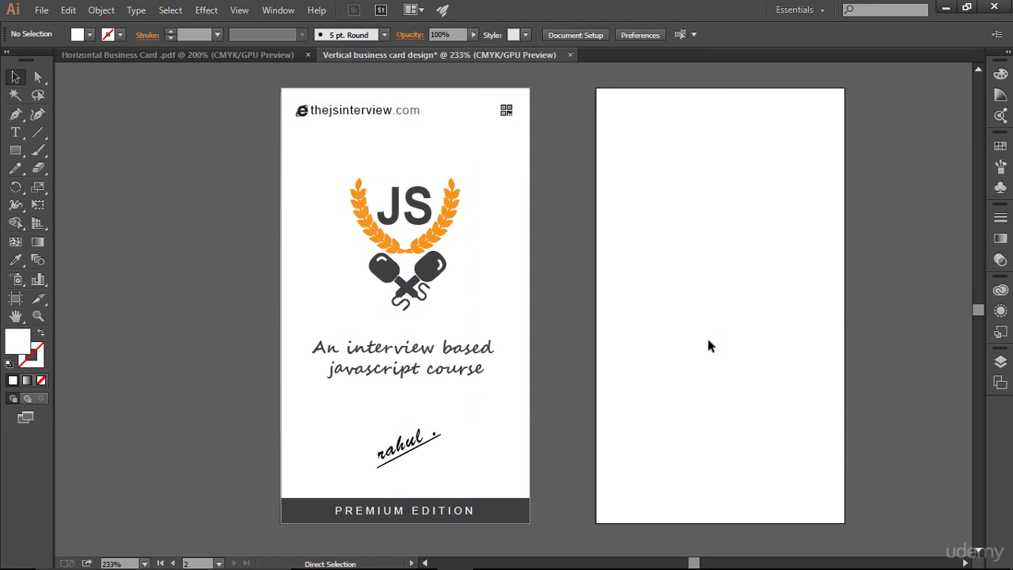
pyautogui.hotkey('ctrl', ';')
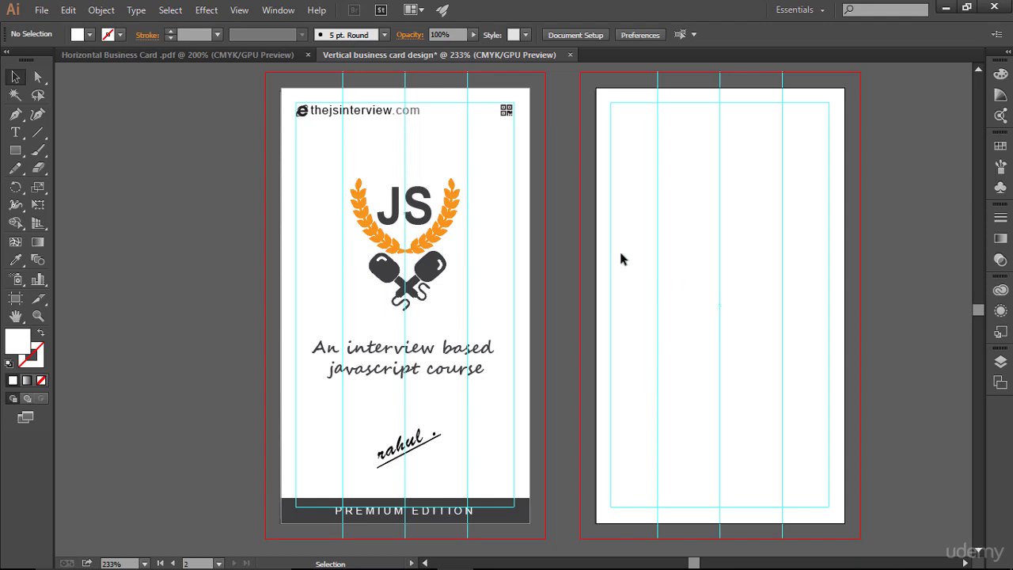
# - Draw a 2 × 3.5 in rectangle covering the whole back card artboard
pyautogui.click(181, 57)
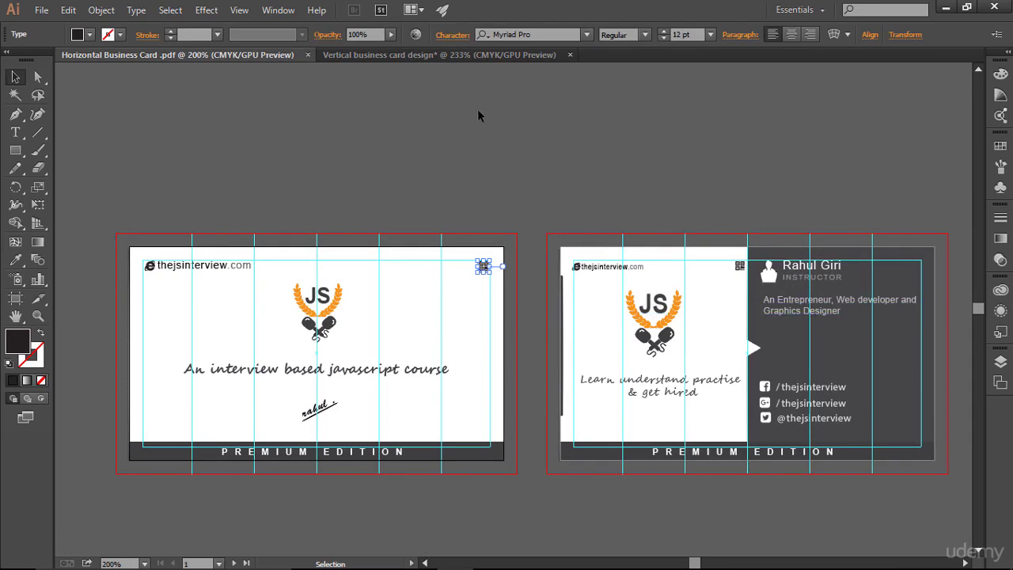
pyautogui.click(450, 57)
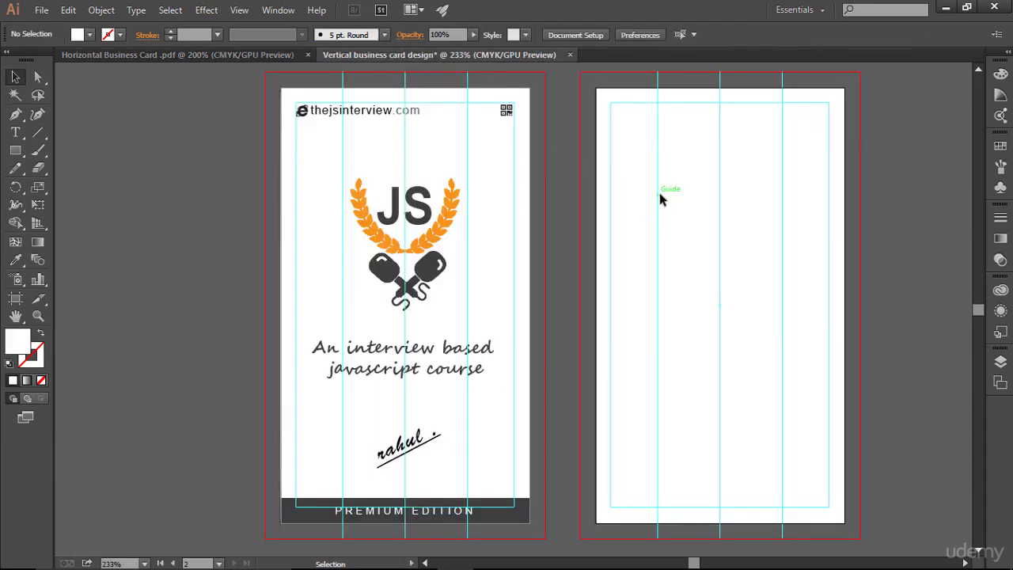
pyautogui.moveTo(660, 194); pyautogui.dragTo(547, 199)
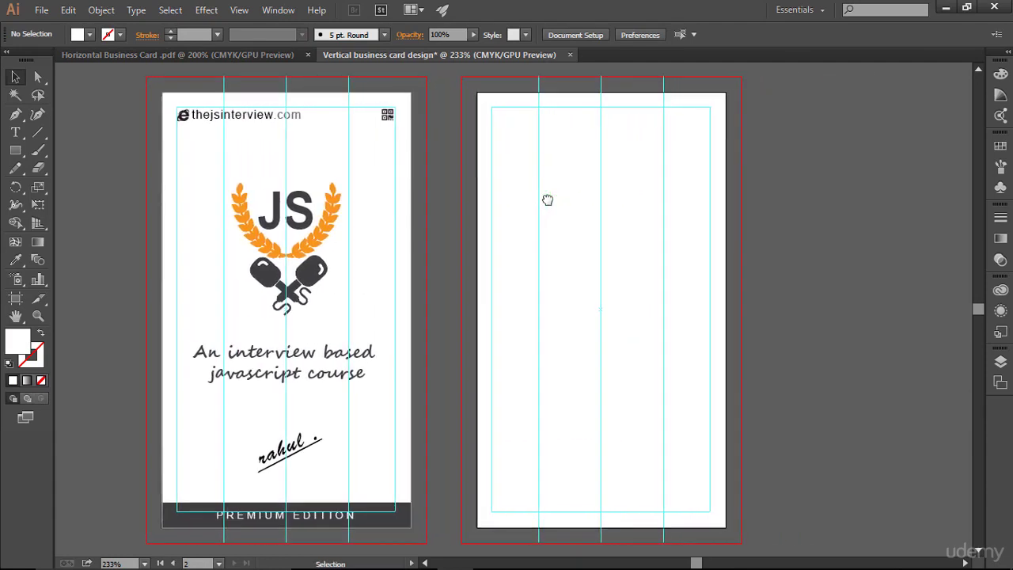
pyautogui.moveTo(15, 149); pyautogui.dragTo(38, 150)
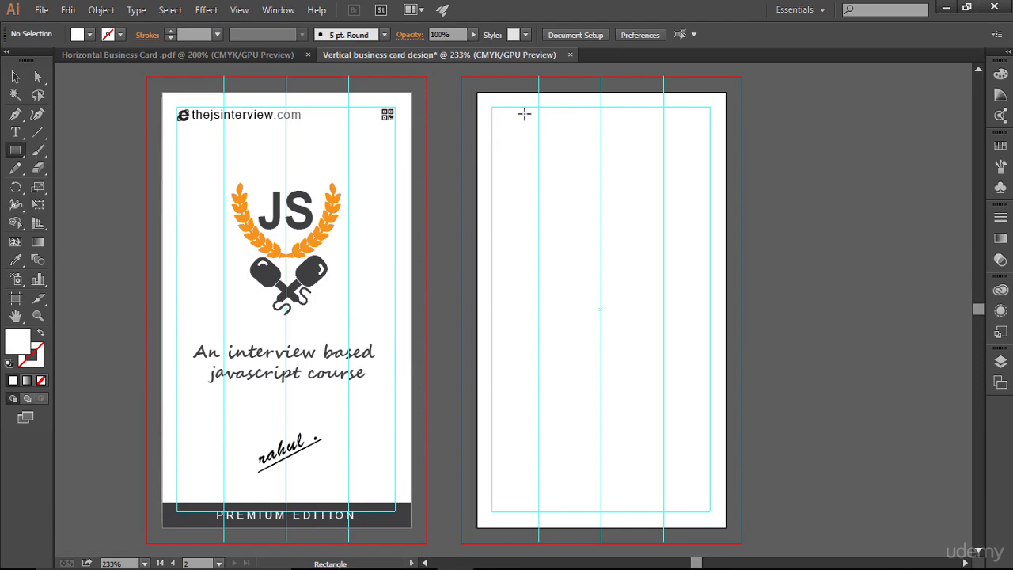
pyautogui.moveTo(478, 94); pyautogui.dragTo(725, 527)
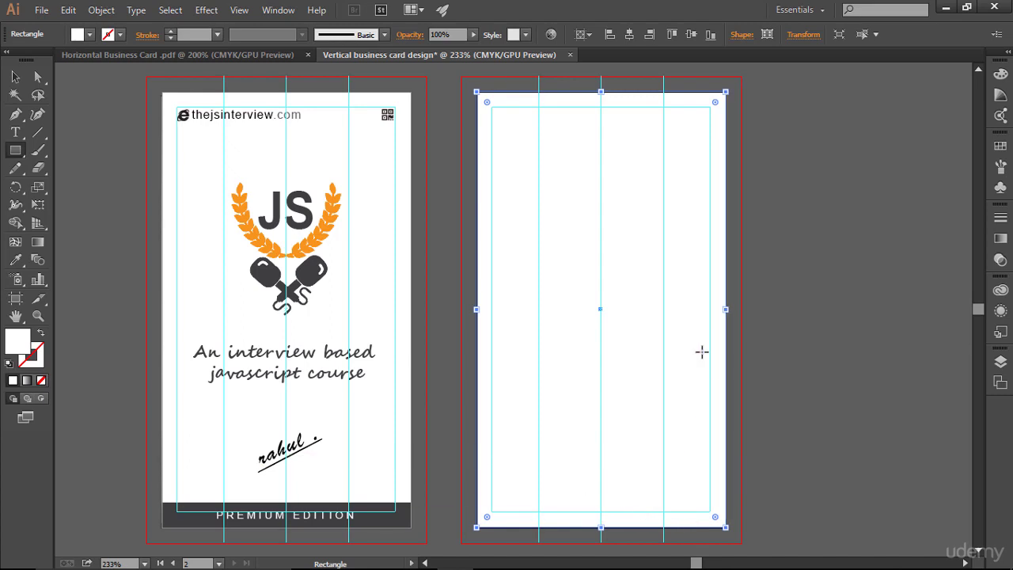
# - Lock the back card rectangle in Layers and confirm it can't be selected
pyautogui.click(1000, 360)
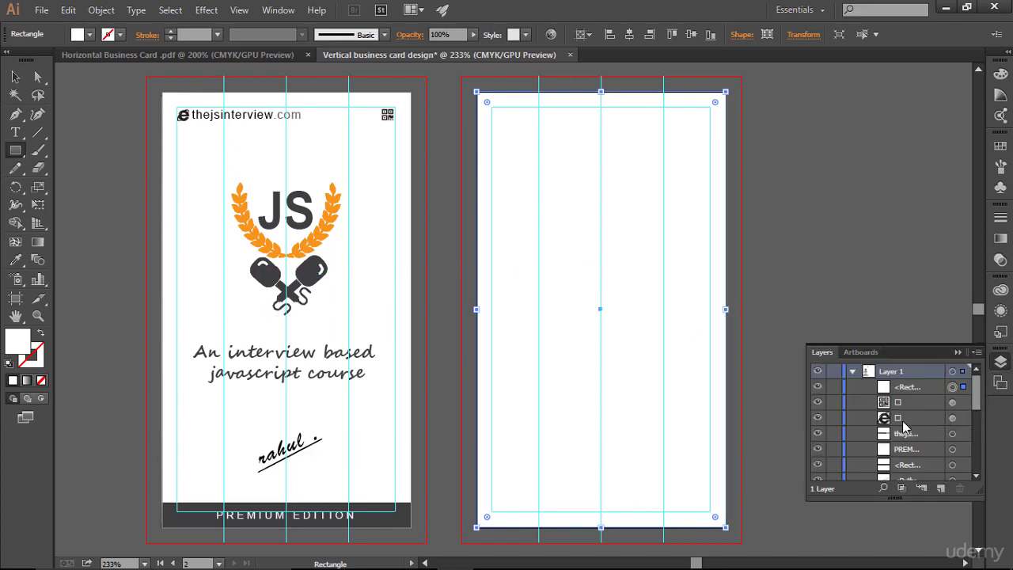
pyautogui.click(818, 387)
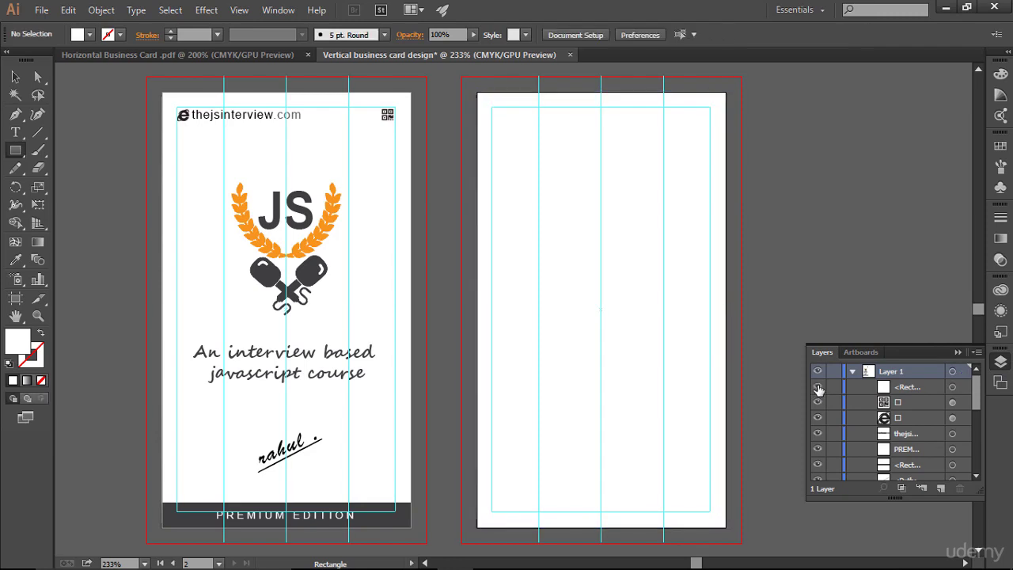
pyautogui.click(836, 387)
pyautogui.click(15, 77)
pyautogui.moveTo(589, 308); pyautogui.dragTo(718, 271)
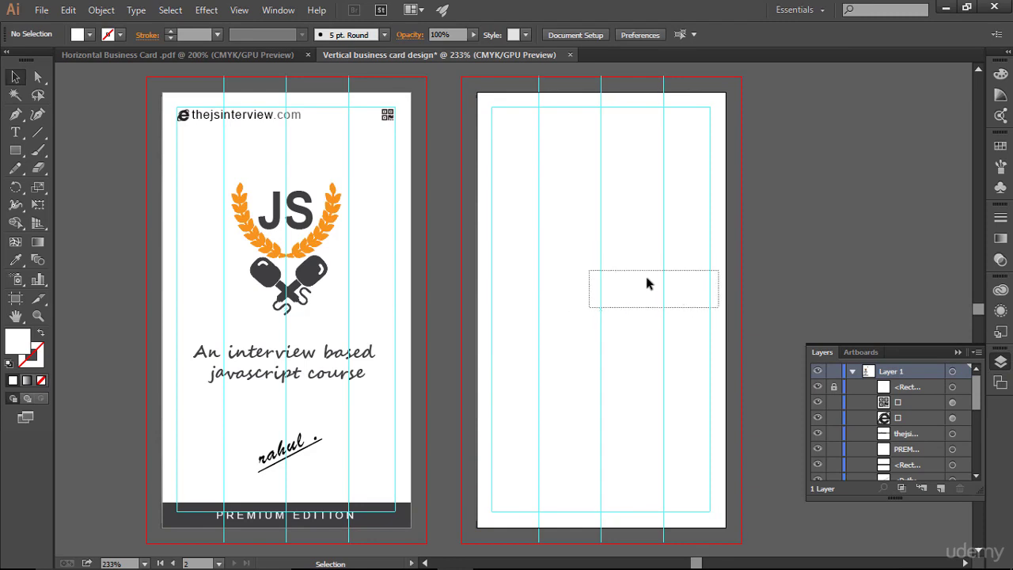
pyautogui.click(957, 353)
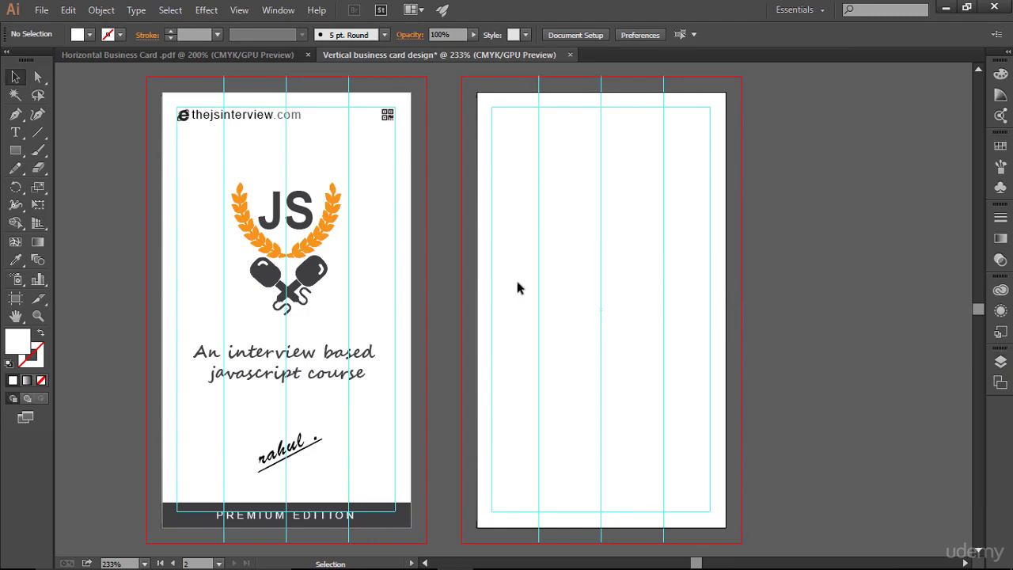
# - Unlock the rectangle, fill it dark grey from Swatches, and lock it again
pyautogui.click(1000, 361)
pyautogui.click(833, 387)
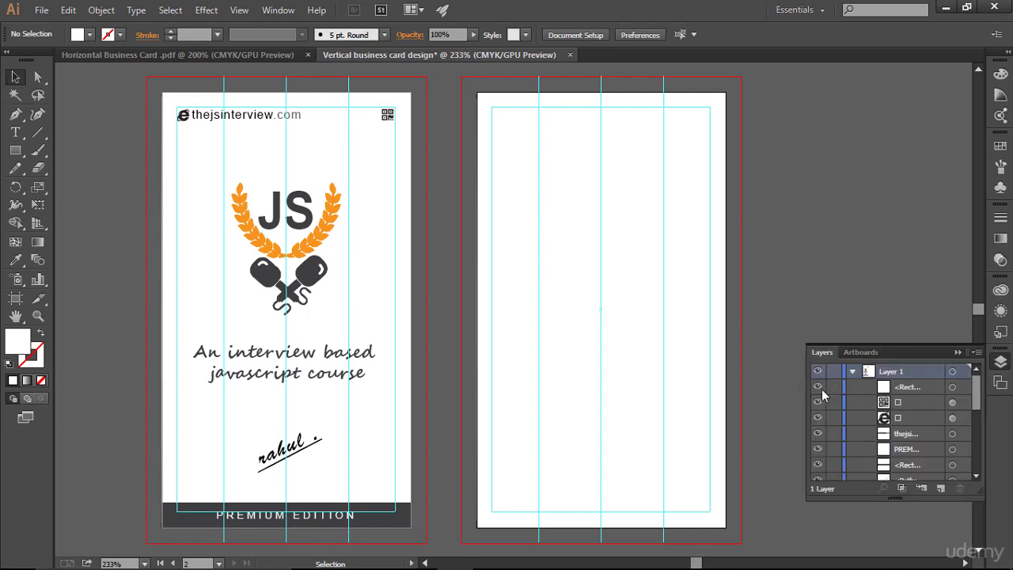
pyautogui.click(17, 74)
pyautogui.click(593, 252)
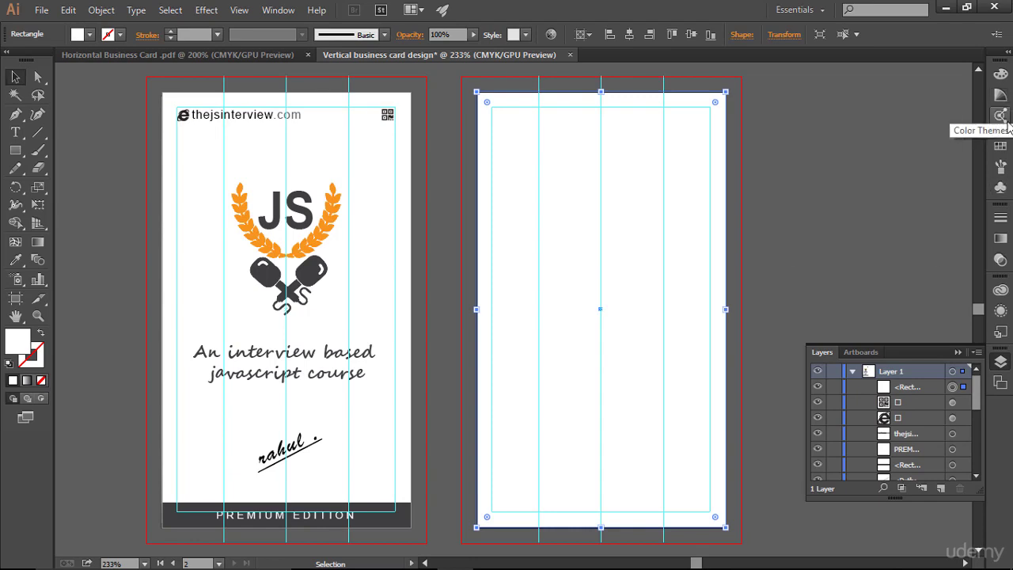
pyautogui.click(1000, 147)
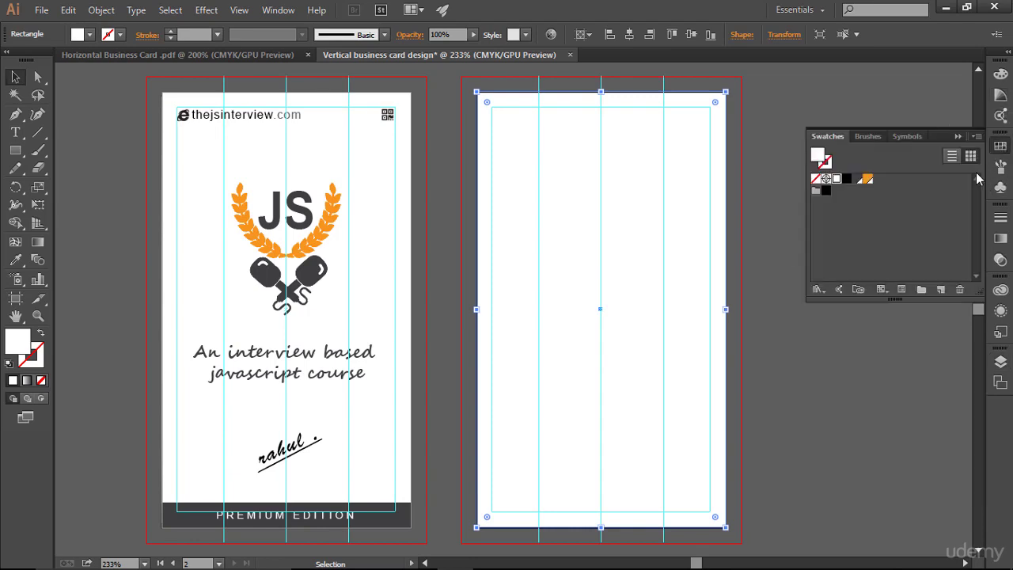
pyautogui.click(858, 180)
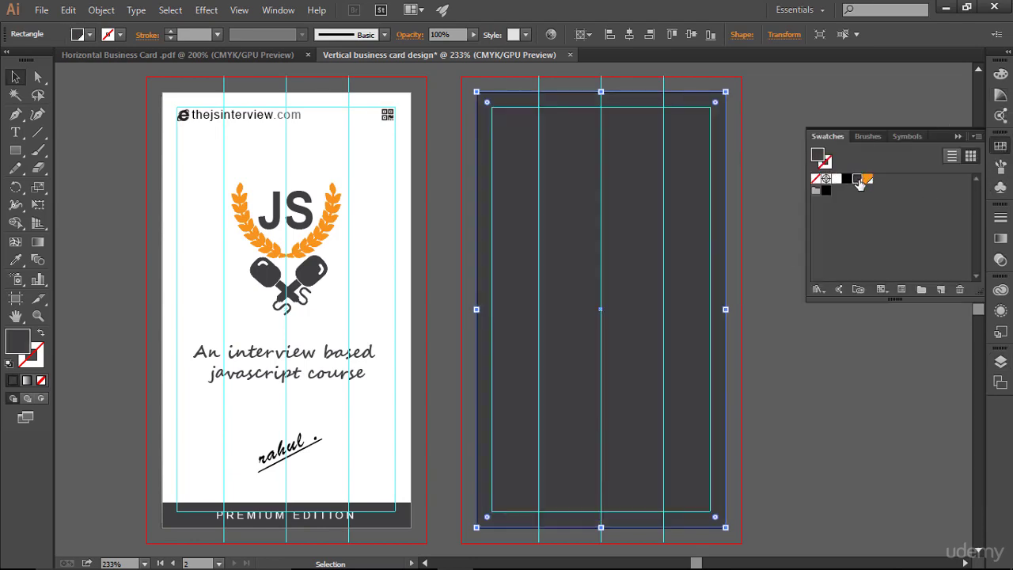
pyautogui.click(958, 138)
pyautogui.click(1000, 362)
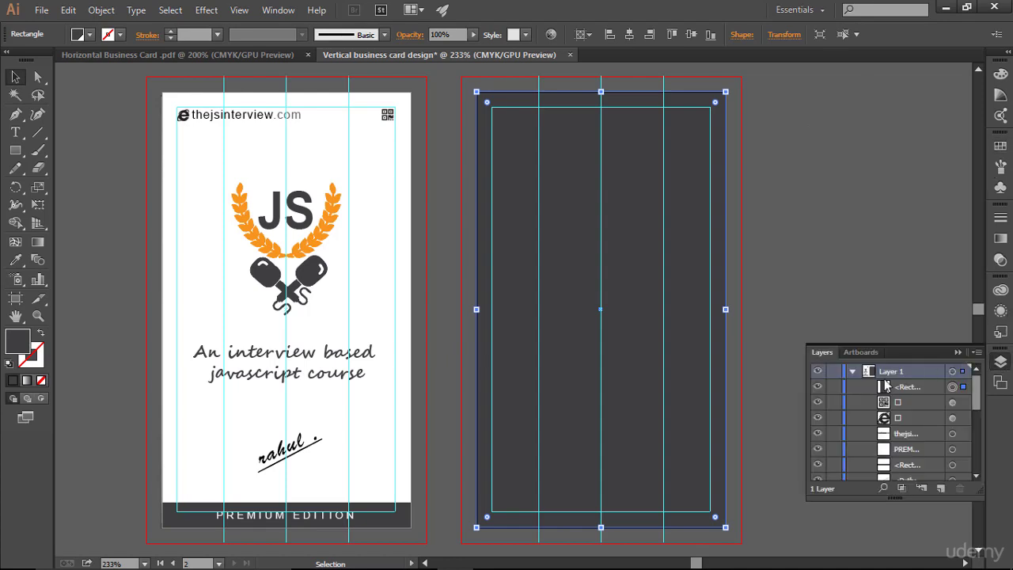
pyautogui.click(833, 386)
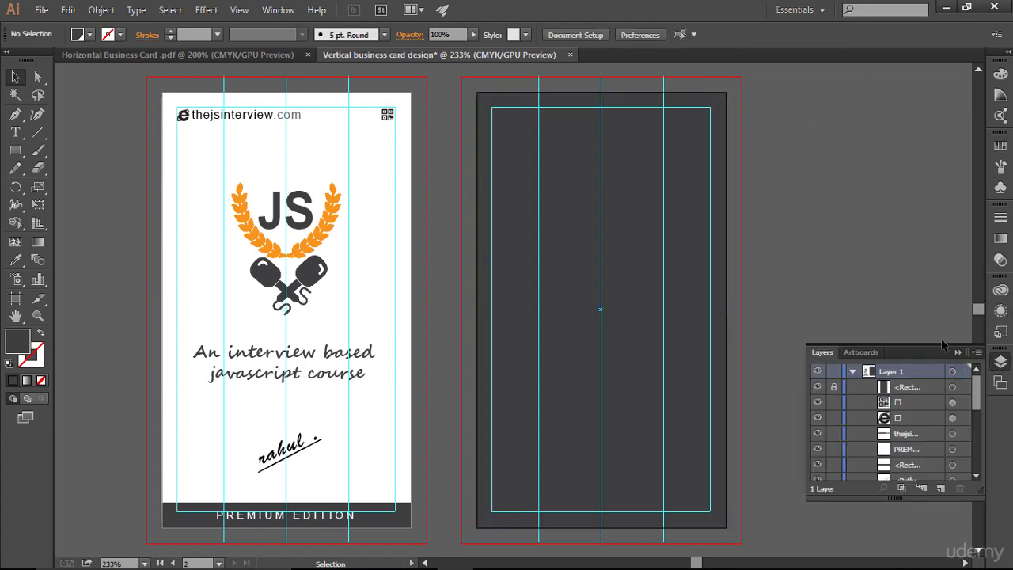
pyautogui.click(956, 352)
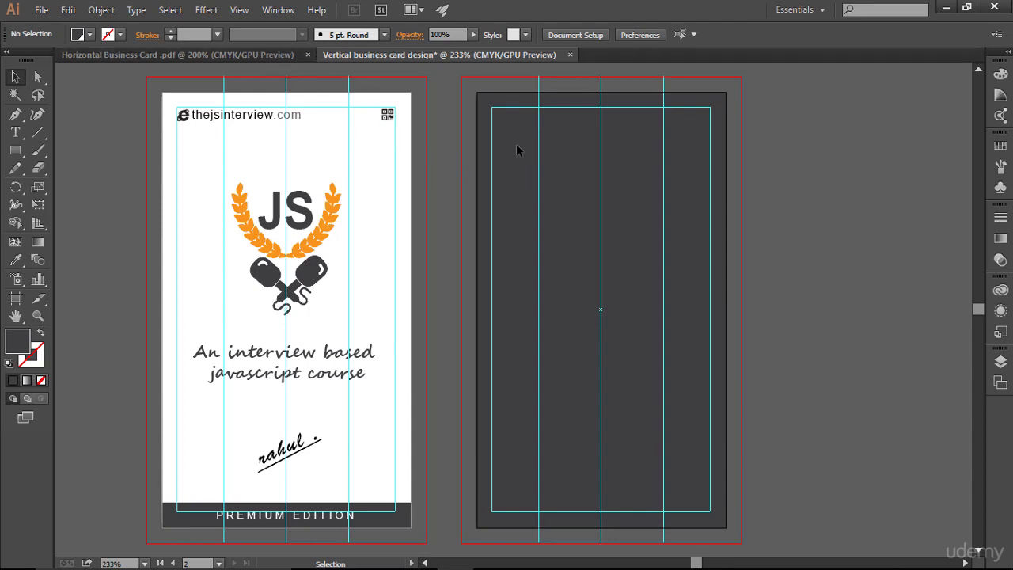
pyautogui.click(281, 56)
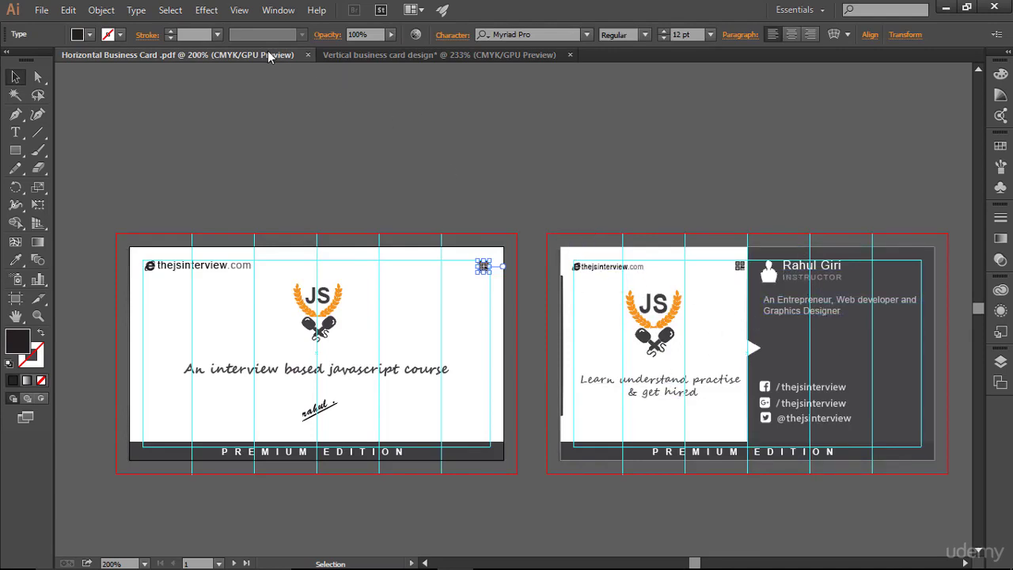
pyautogui.click(416, 50)
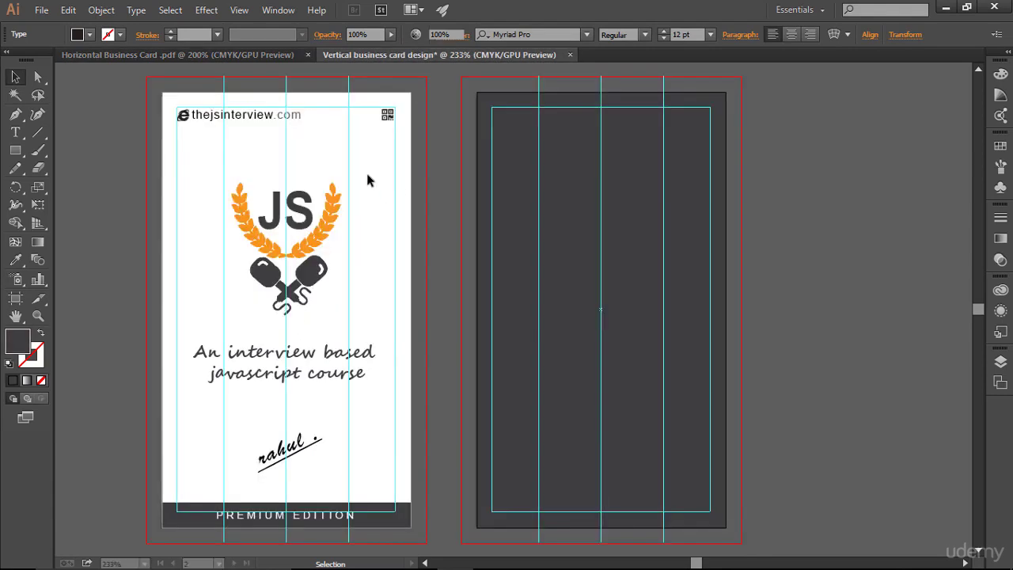
pyautogui.click(206, 57)
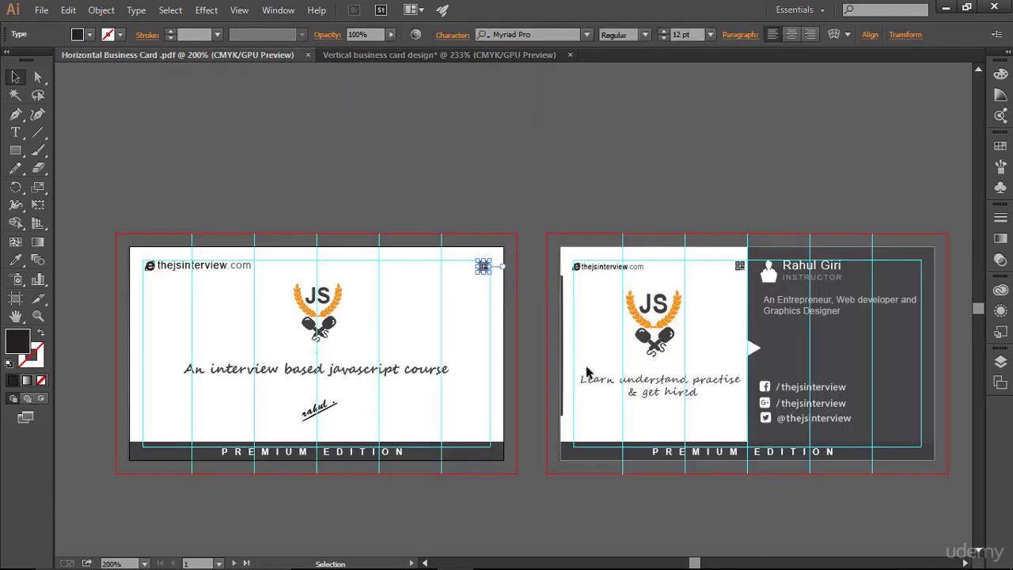
pyautogui.click(406, 48)
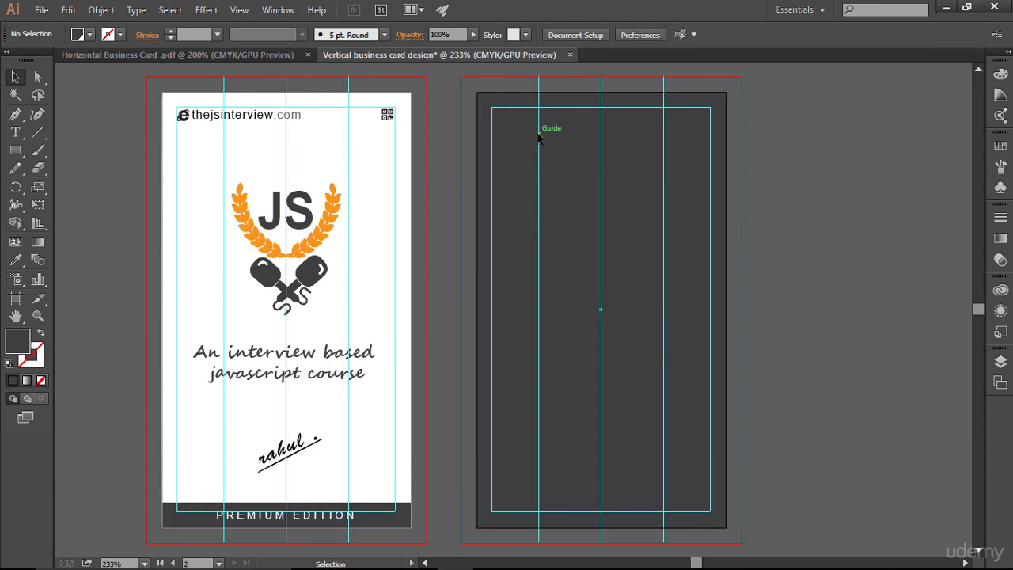
pyautogui.click(253, 57)
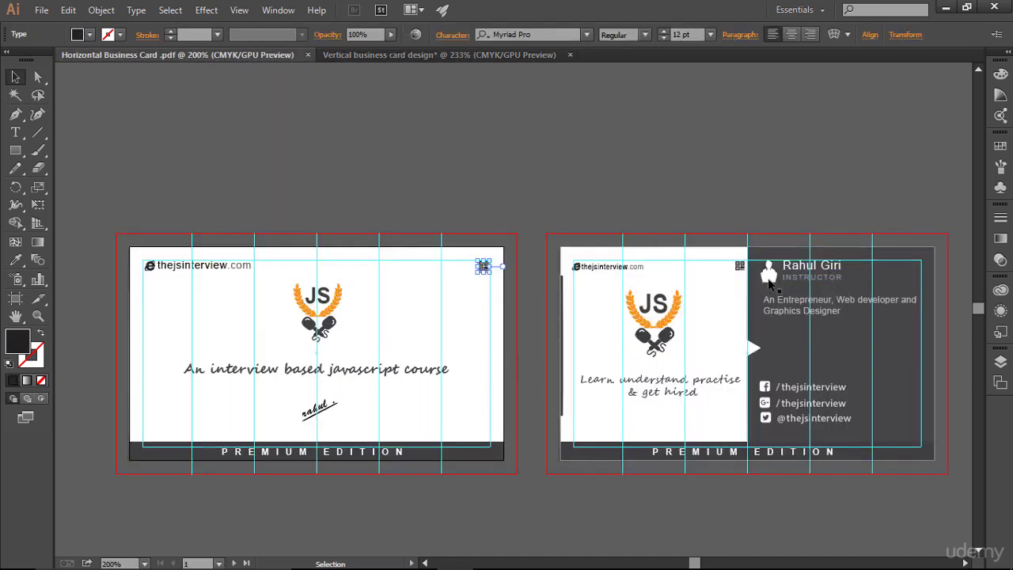
pyautogui.click(437, 57)
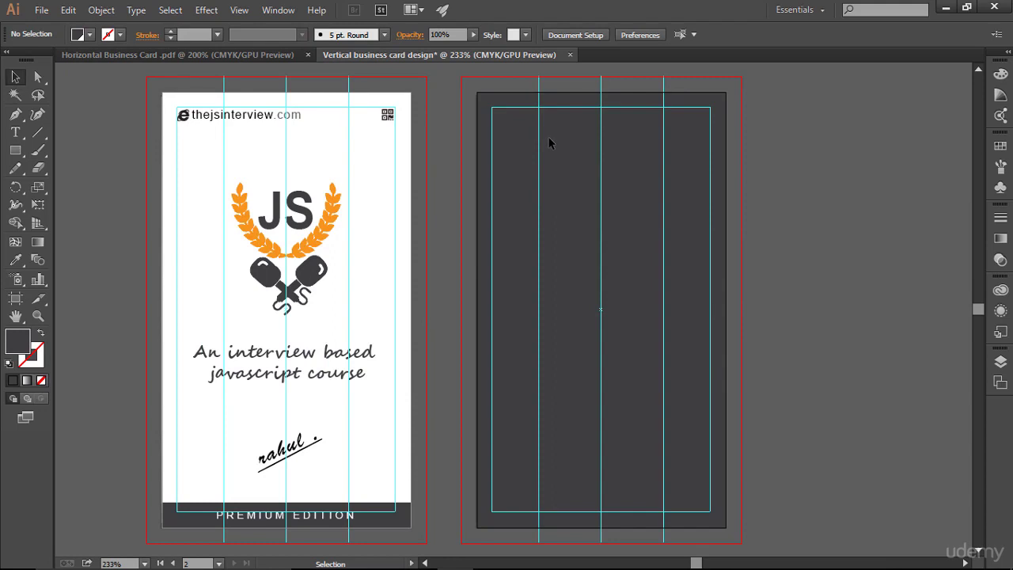
# - Type the cardholder's full name on the back card
pyautogui.click(15, 132)
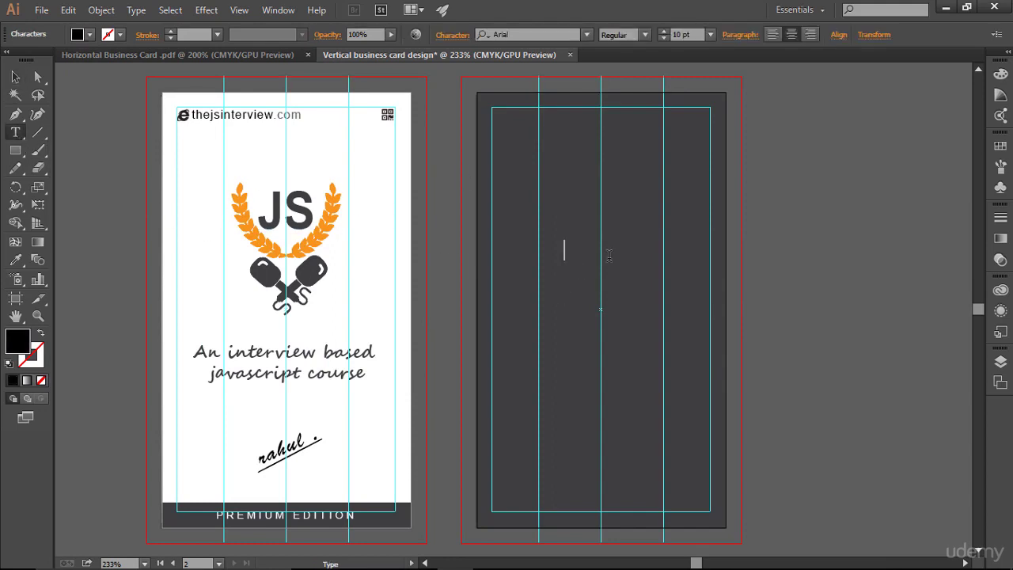
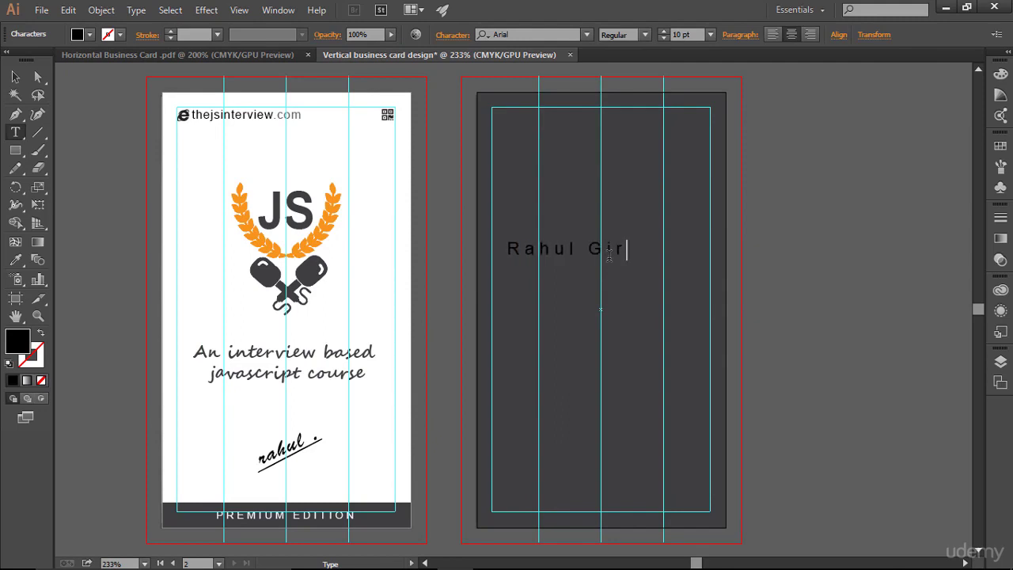
pyautogui.press('Escape')
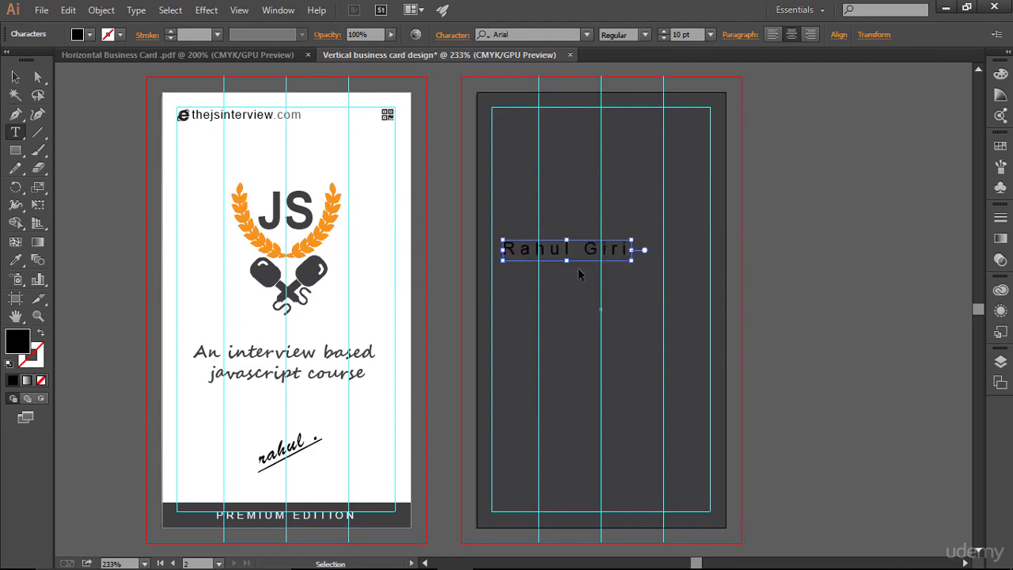
# - Make the name white and set its tracking to 0
pyautogui.hotkey('ctrl', 'a')
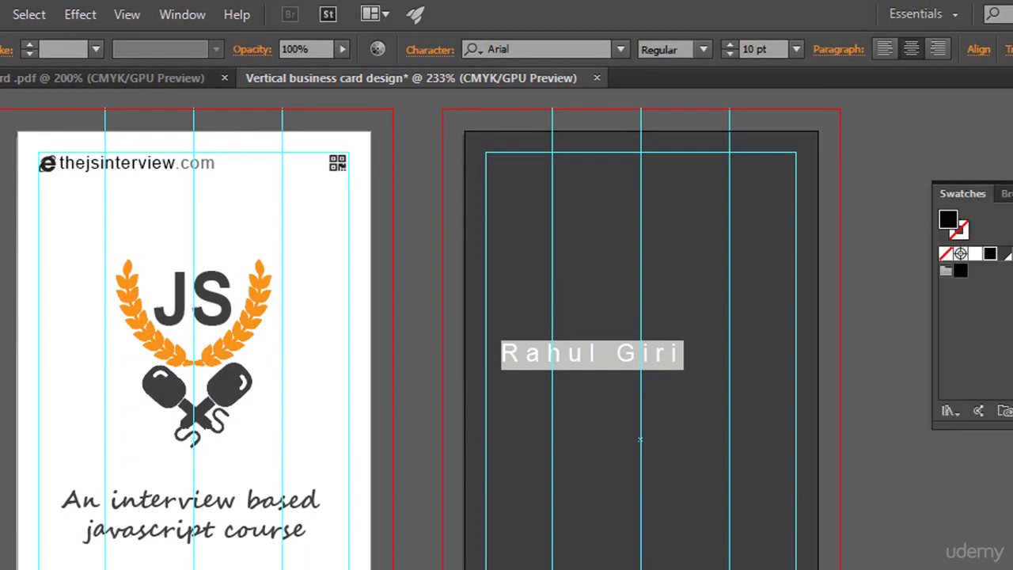
pyautogui.click(974, 254)
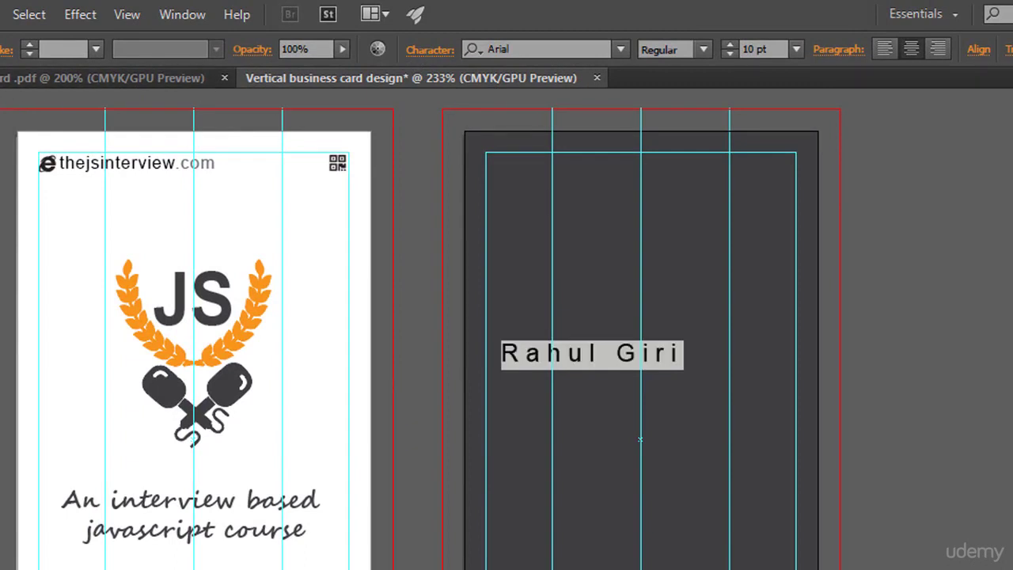
pyautogui.click(430, 50)
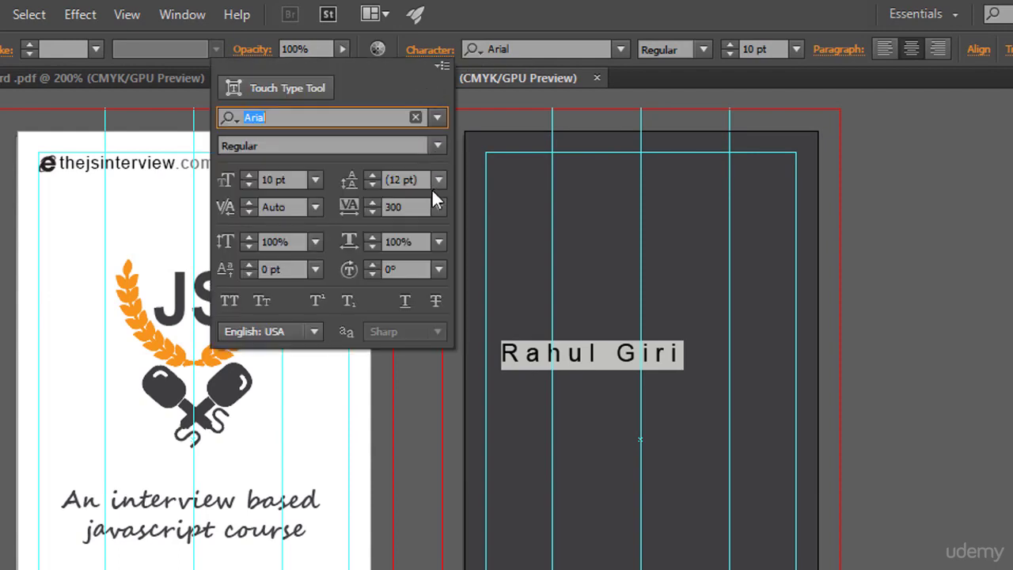
pyautogui.click(372, 206)
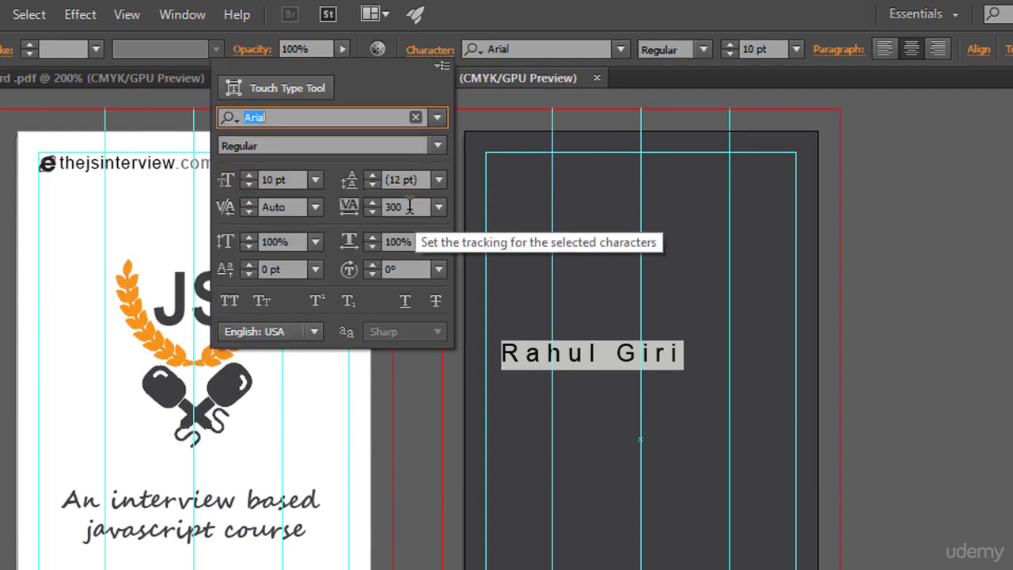
pyautogui.write('0')
pyautogui.press('Return')
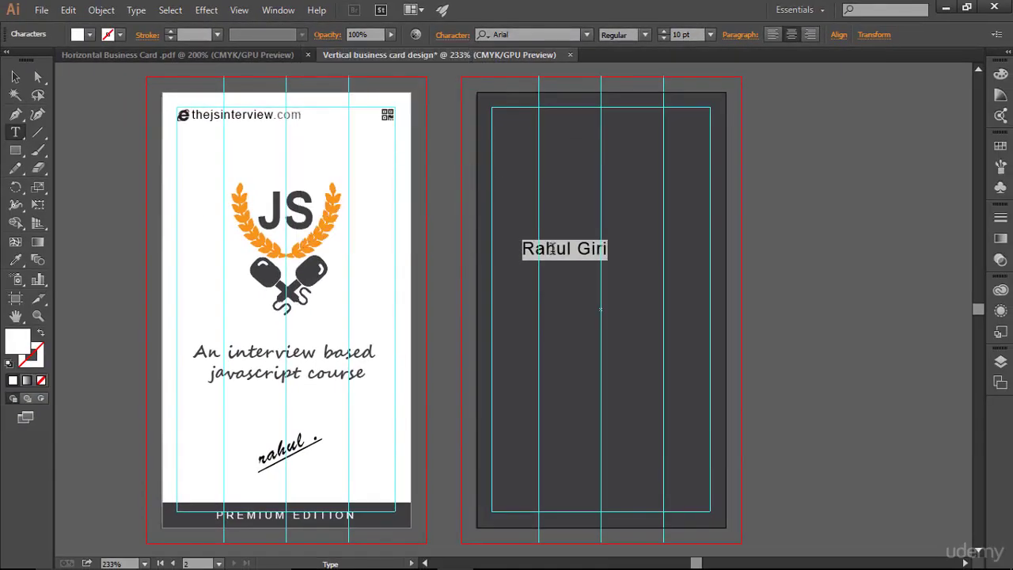
pyautogui.click(582, 255)
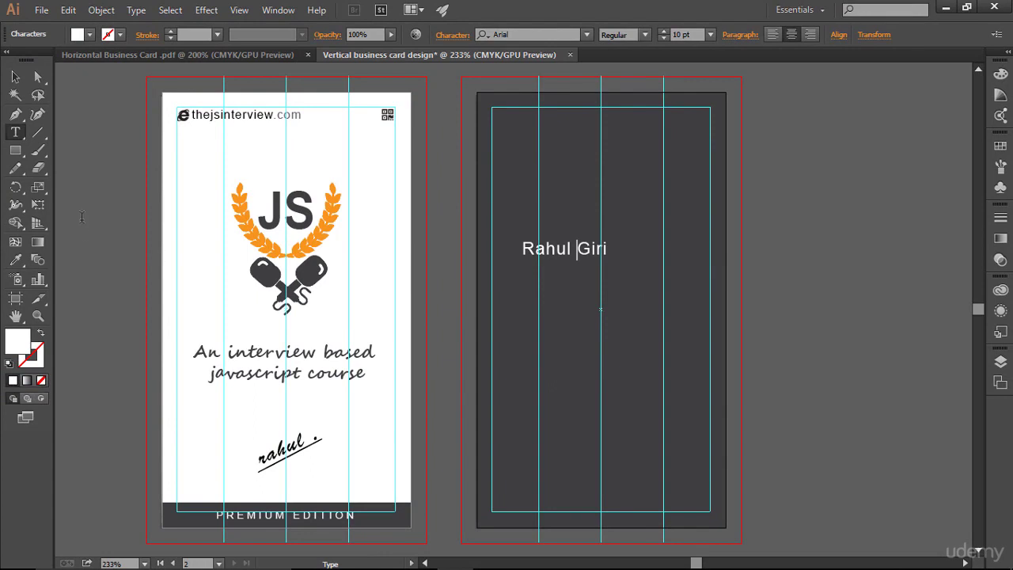
# - Move the name to the top centre of the back card
pyautogui.click(15, 77)
pyautogui.moveTo(560, 256); pyautogui.dragTo(579, 132)
pyautogui.click(679, 266)
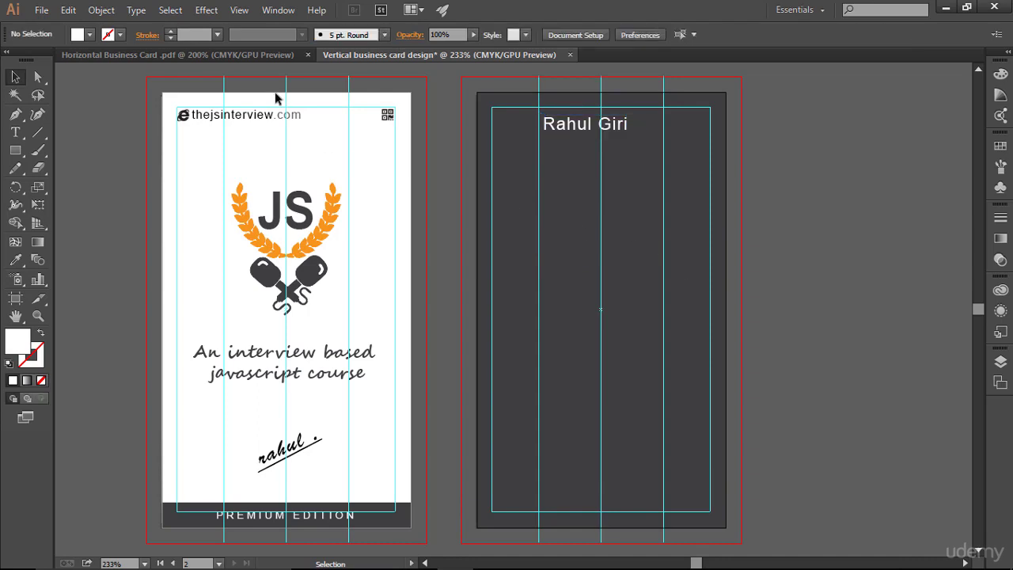
# - Type INSTRUCTOR below the name and colour it white
pyautogui.click(15, 132)
pyautogui.click(550, 220)
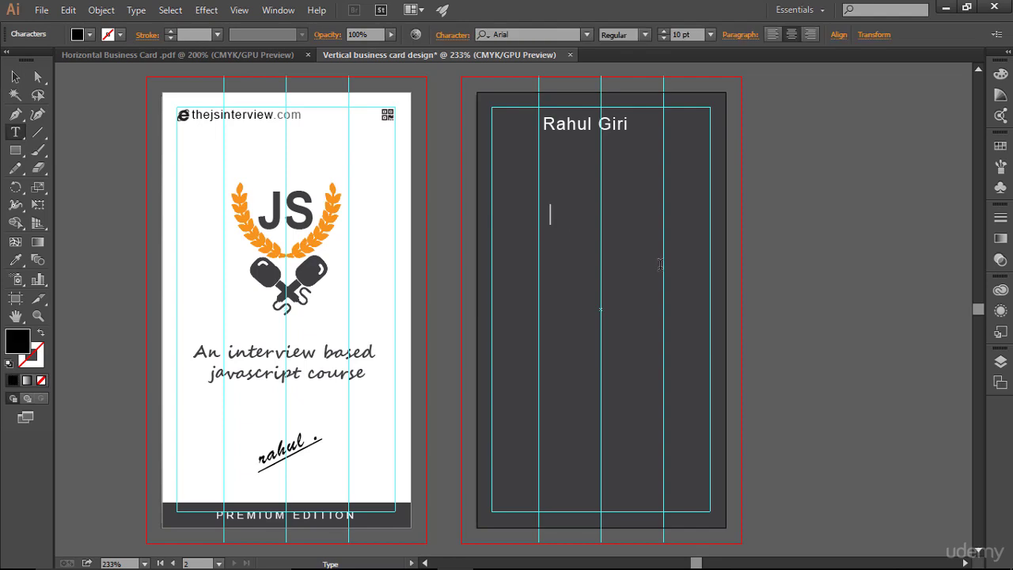
pyautogui.write('INSTRUCTOR')
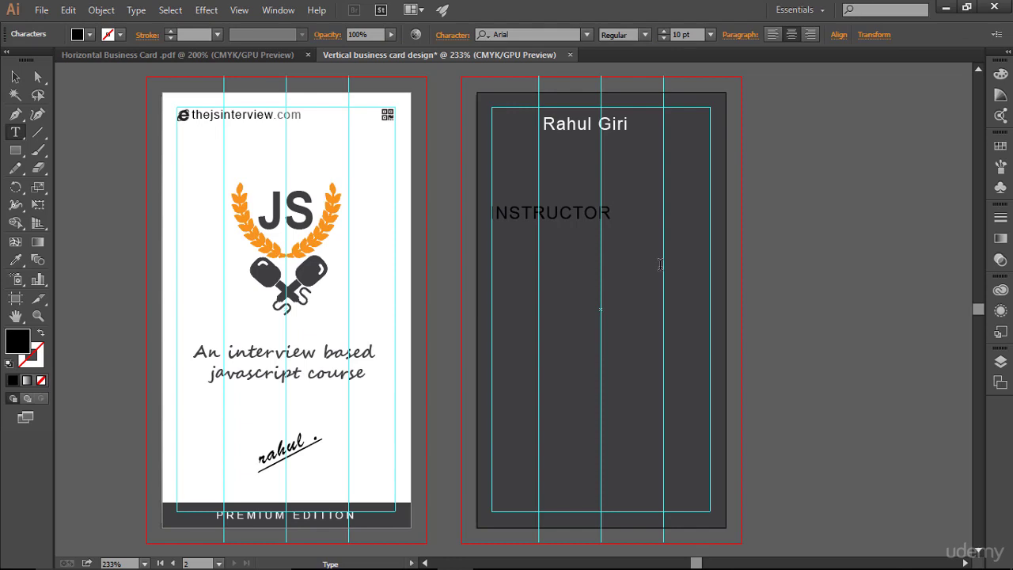
pyautogui.moveTo(611, 212); pyautogui.dragTo(491, 212)
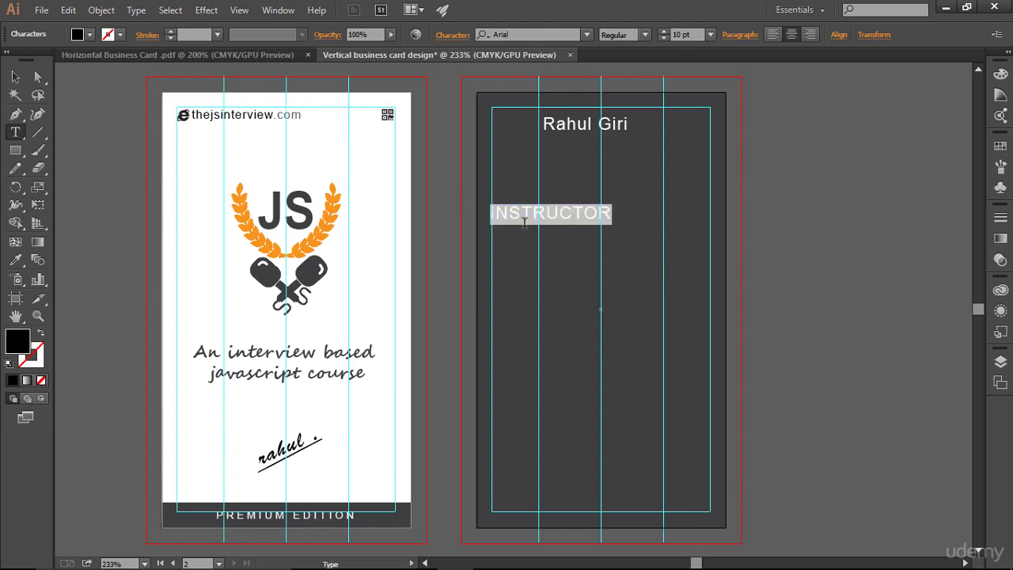
pyautogui.click(1000, 146)
pyautogui.click(836, 179)
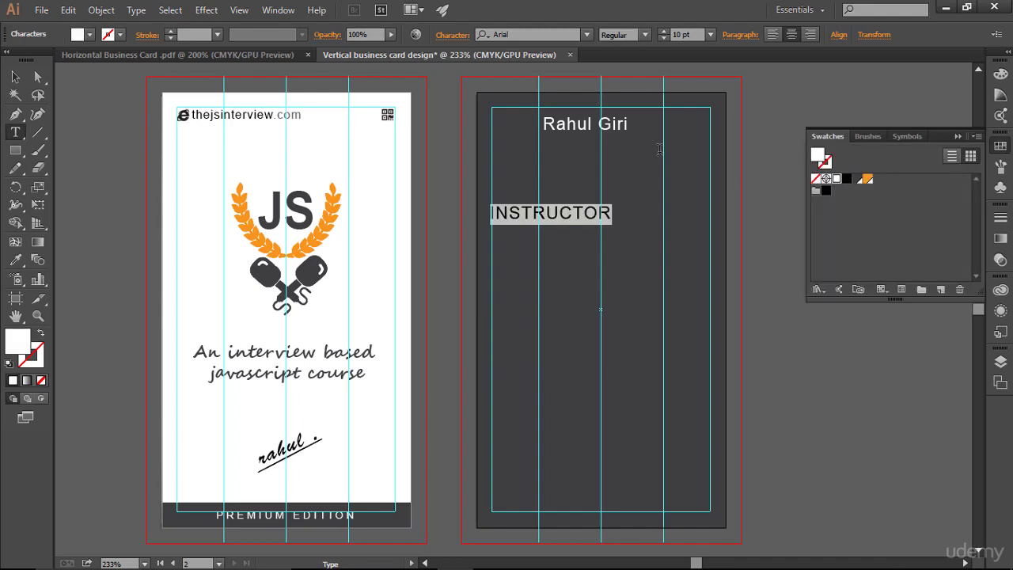
pyautogui.click(958, 136)
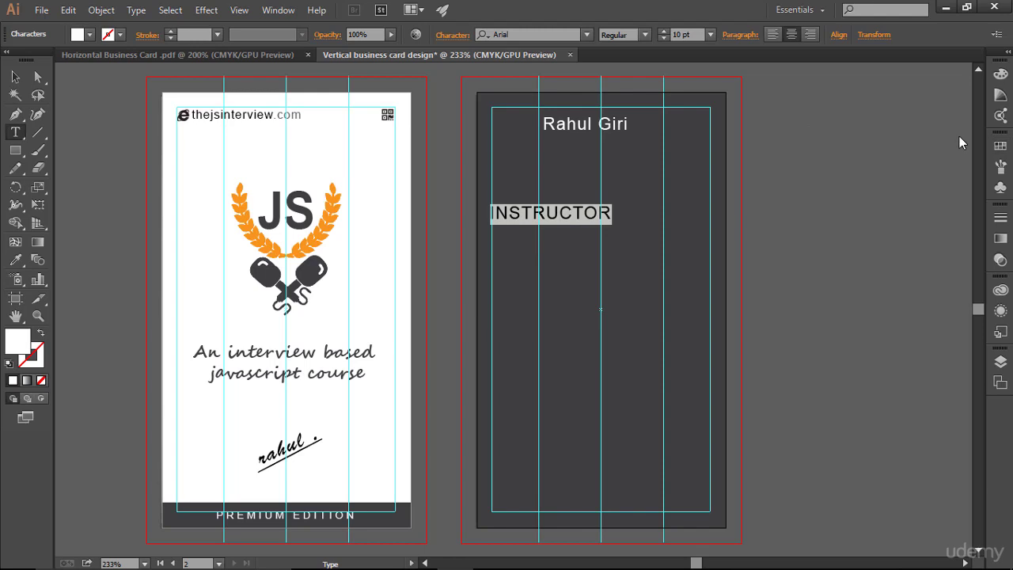
# - Recolour INSTRUCTOR light grey using the Color Guide shades
pyautogui.click(1000, 145)
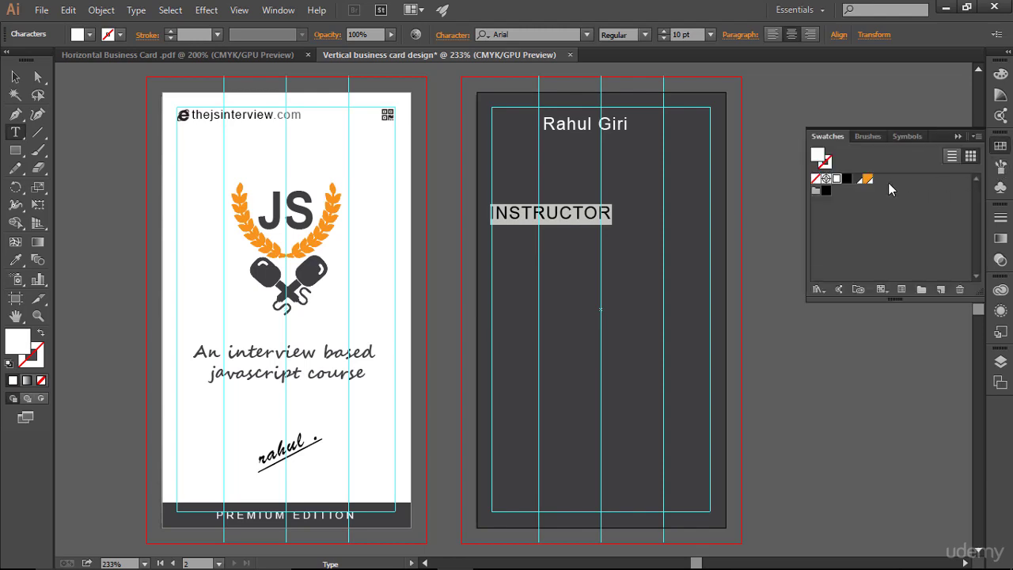
pyautogui.click(857, 179)
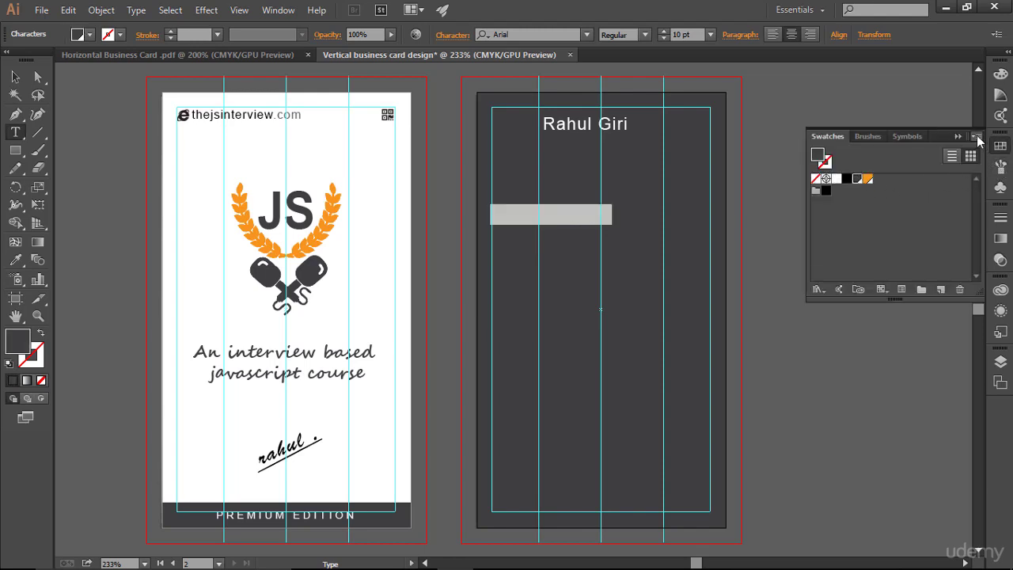
pyautogui.moveTo(968, 141); pyautogui.dragTo(963, 141)
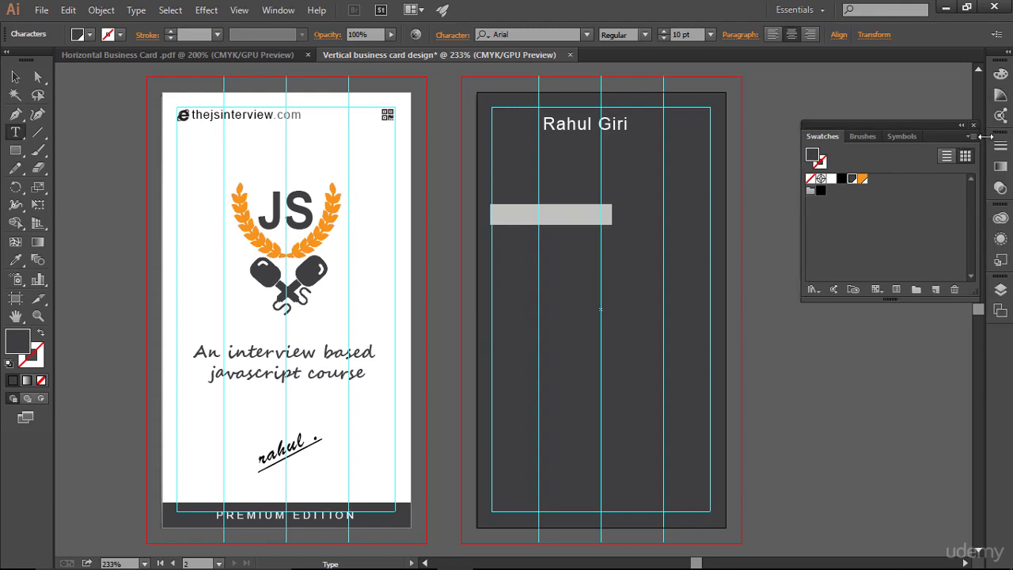
pyautogui.moveTo(947, 131); pyautogui.dragTo(1009, 129)
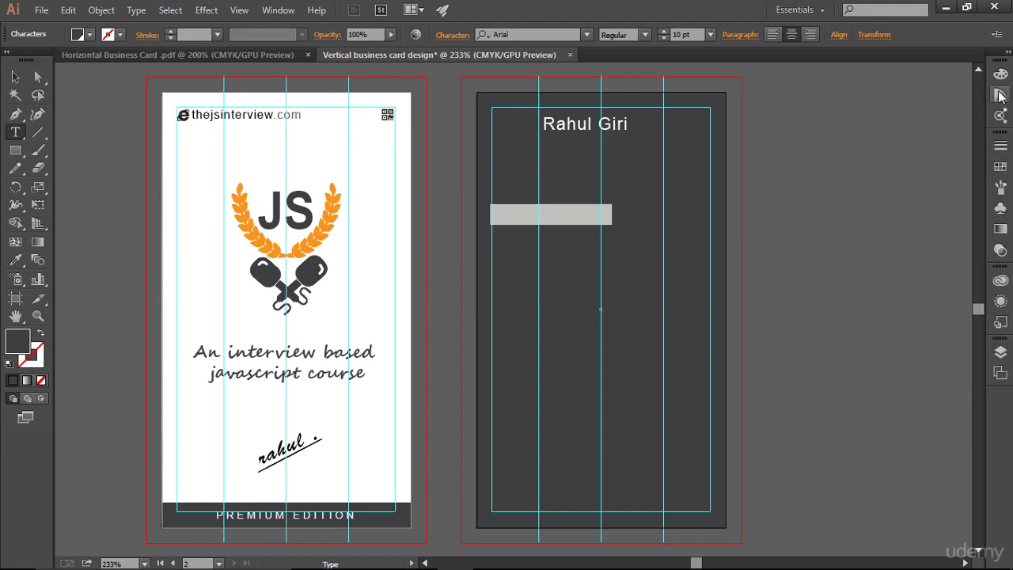
pyautogui.click(1000, 95)
pyautogui.click(931, 120)
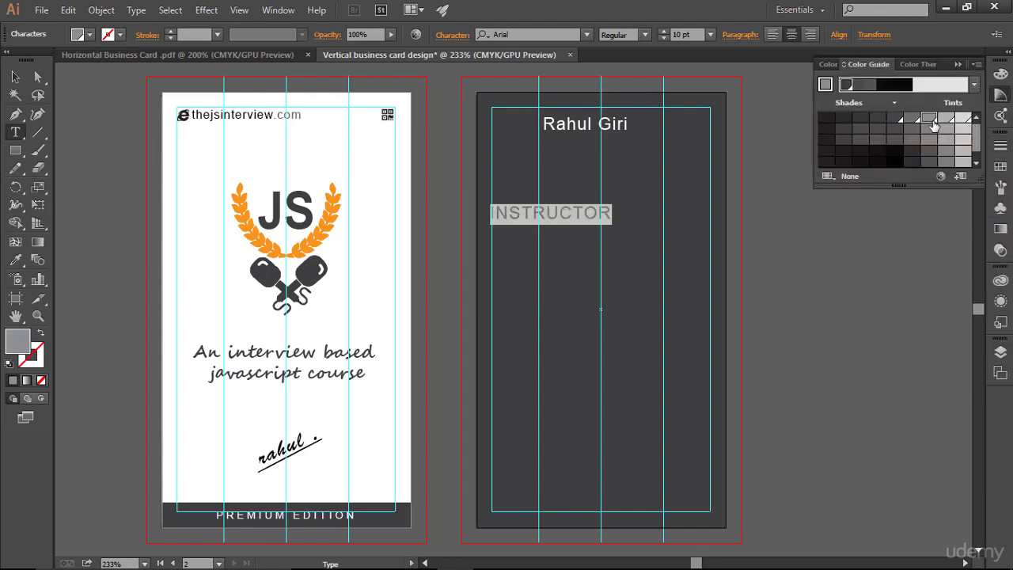
pyautogui.click(558, 215)
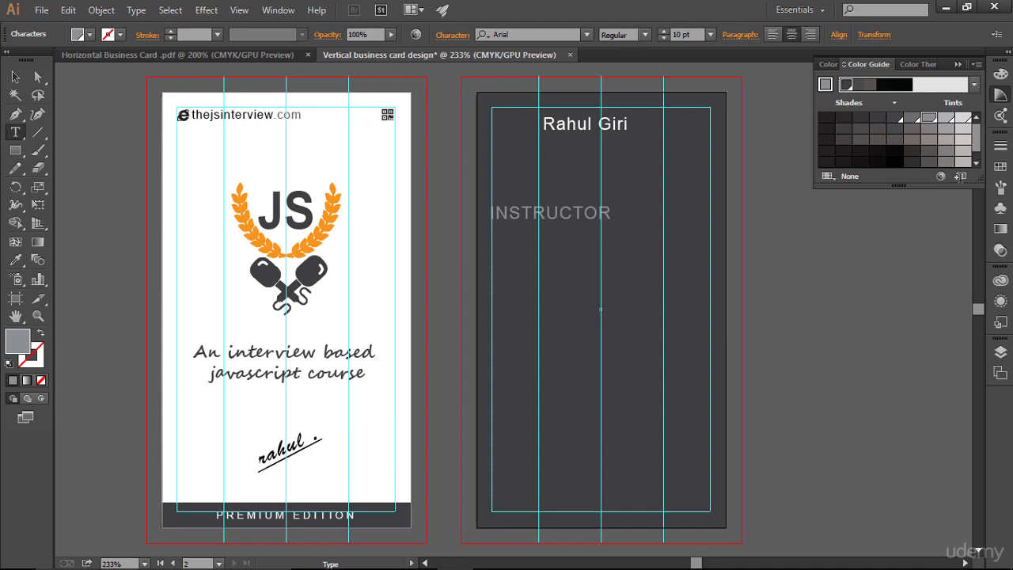
pyautogui.click(957, 65)
pyautogui.click(15, 77)
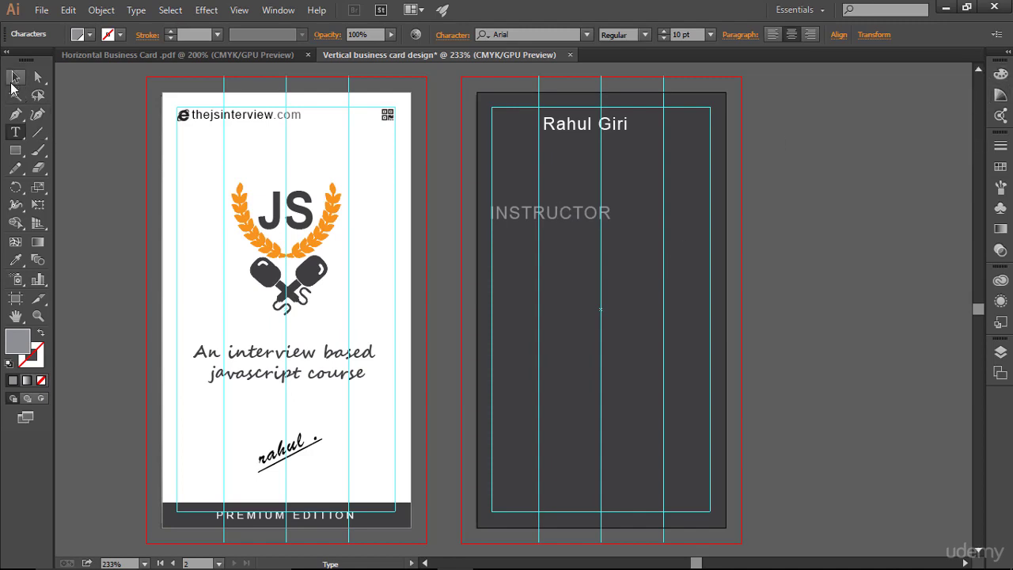
pyautogui.click(541, 218)
# - Move INSTRUCTOR just under the name and shrink it to 6 pt
pyautogui.moveTo(538, 221); pyautogui.dragTo(590, 148)
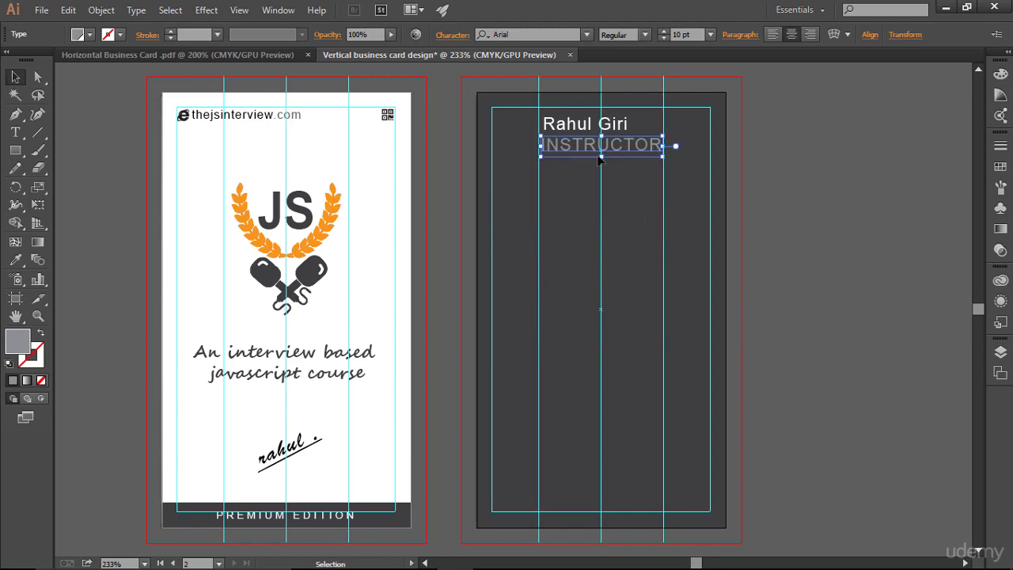
pyautogui.click(666, 41)
pyautogui.click(665, 40)
pyautogui.click(666, 39)
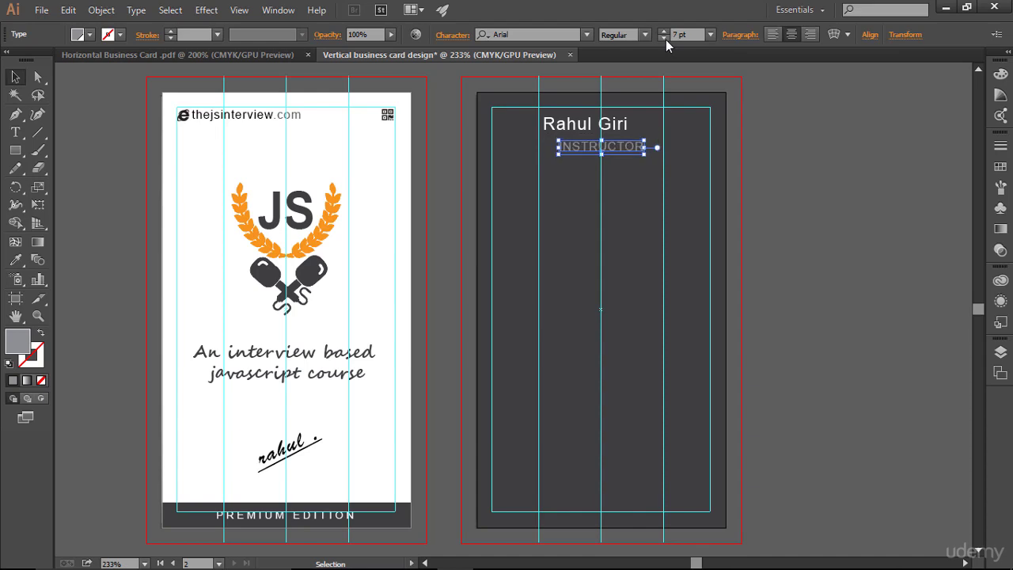
pyautogui.click(666, 39)
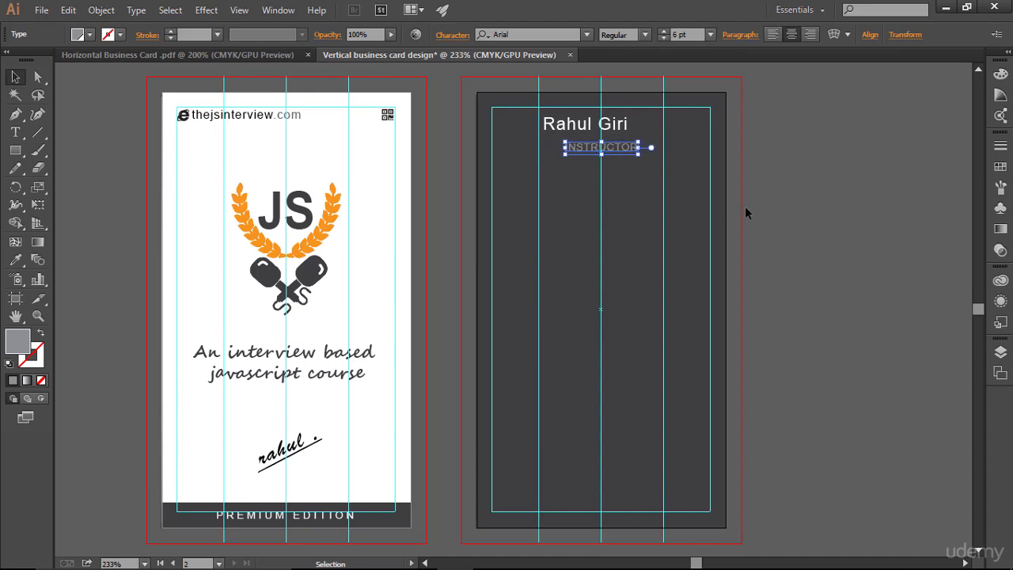
pyautogui.press('Left')
pyautogui.press('Left')
pyautogui.press('Left')
pyautogui.press('Left')
pyautogui.press('Left')
pyautogui.press('Left')
pyautogui.press('Left')
pyautogui.press('Left')
pyautogui.press('Left')
pyautogui.press('Left')
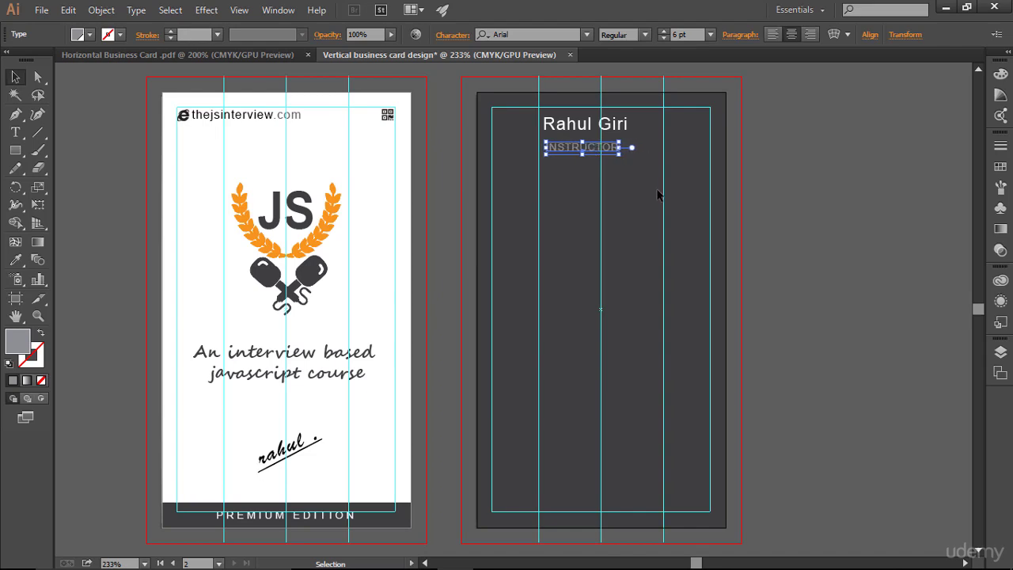
pyautogui.press('Left')
pyautogui.press('Left')
pyautogui.press('Up')
pyautogui.press('Up')
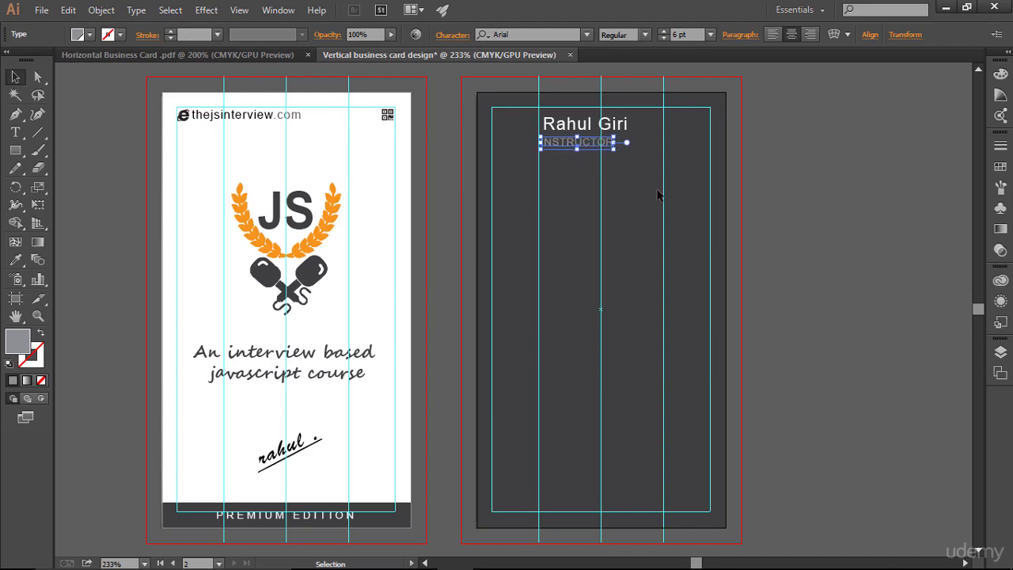
# - Widen INSTRUCTOR's letter tracking and nudge it right to recentre it
pyautogui.click(455, 34)
pyautogui.click(424, 146)
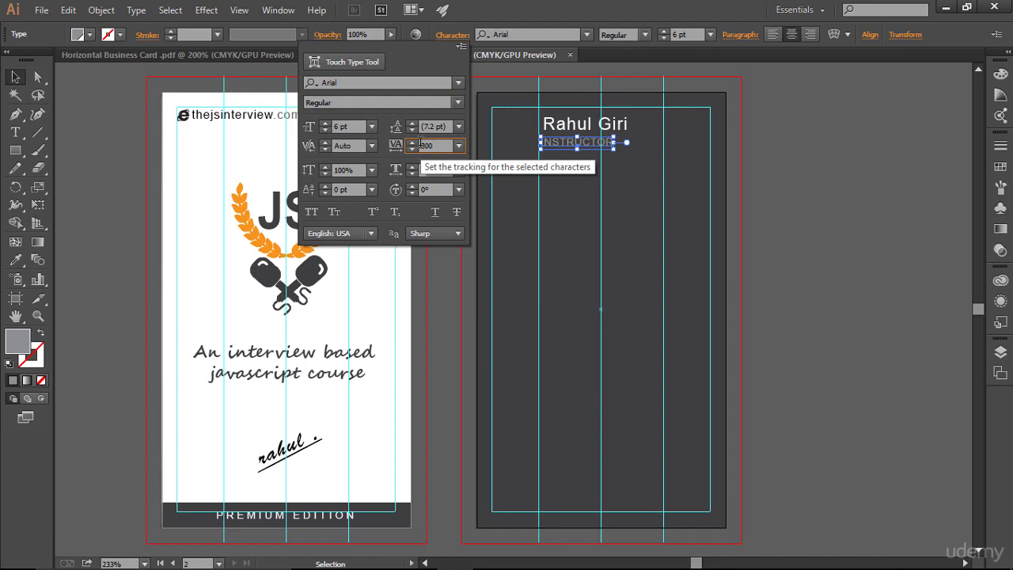
pyautogui.press('Return')
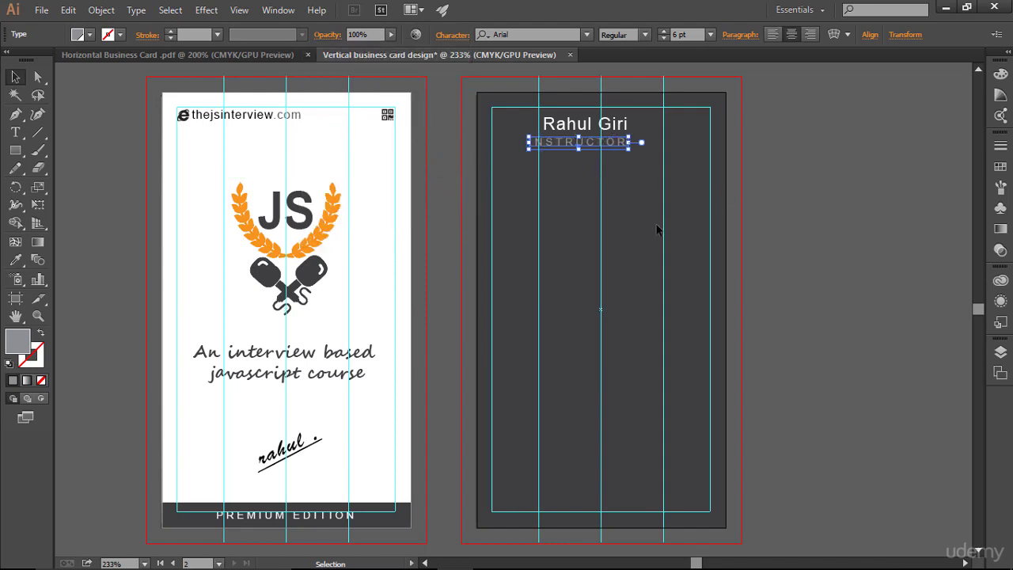
pyautogui.press('Right')
pyautogui.press('Right')
pyautogui.press('Right')
pyautogui.press('Right')
pyautogui.press('Right')
pyautogui.press('Right')
pyautogui.press('Right')
pyautogui.press('Right')
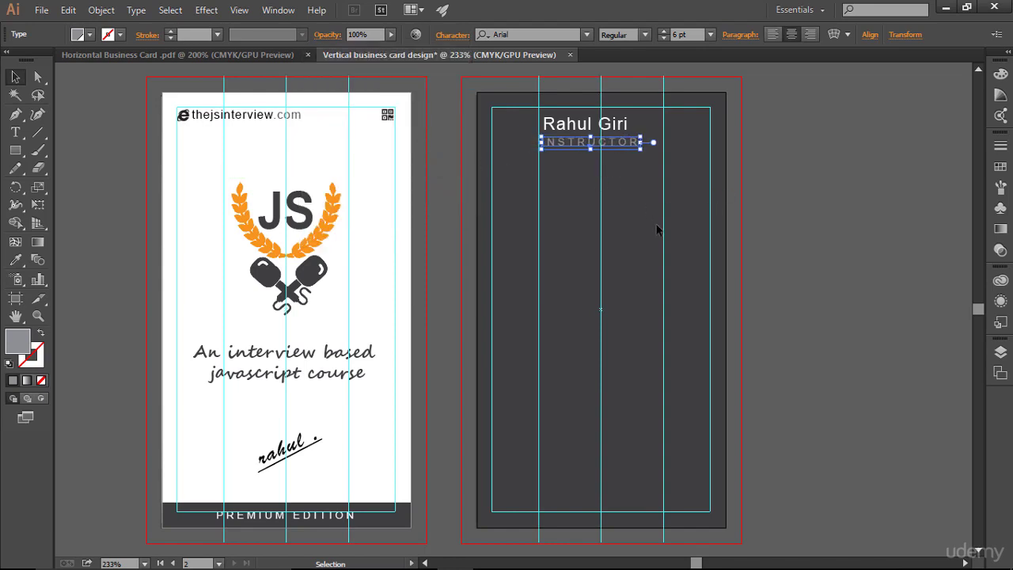
pyautogui.click(657, 245)
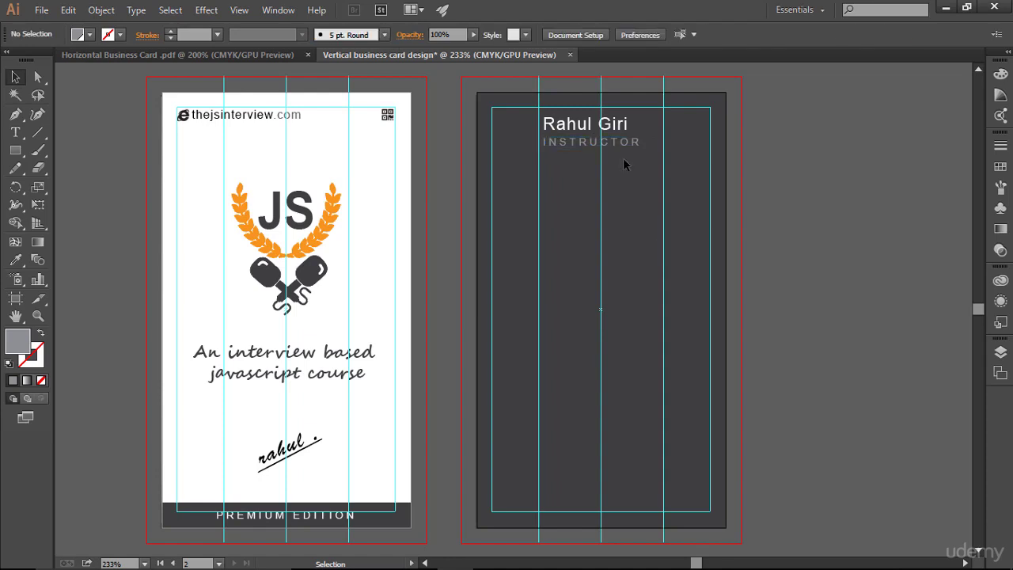
# - Reduce INSTRUCTOR's tracking to 200 and nudge it slightly left
pyautogui.click(625, 146)
pyautogui.click(454, 35)
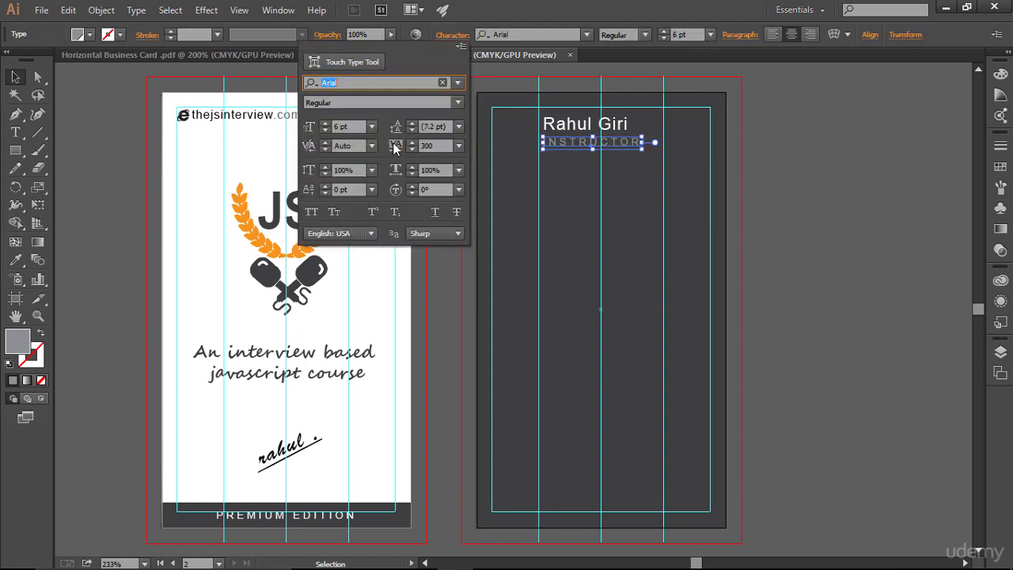
pyautogui.doubleClick(432, 146)
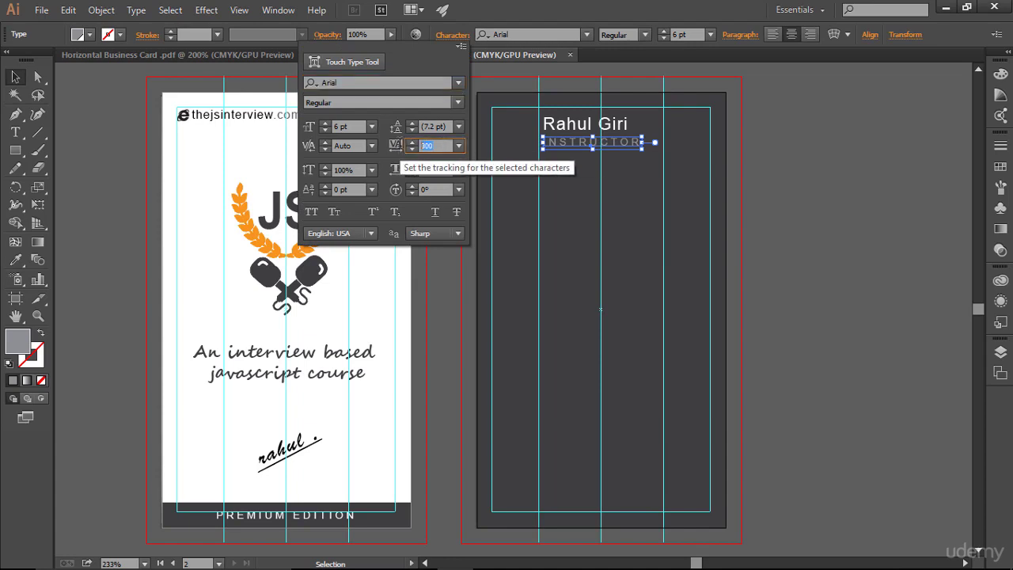
pyautogui.write('200')
pyautogui.press('Return')
pyautogui.click(621, 212)
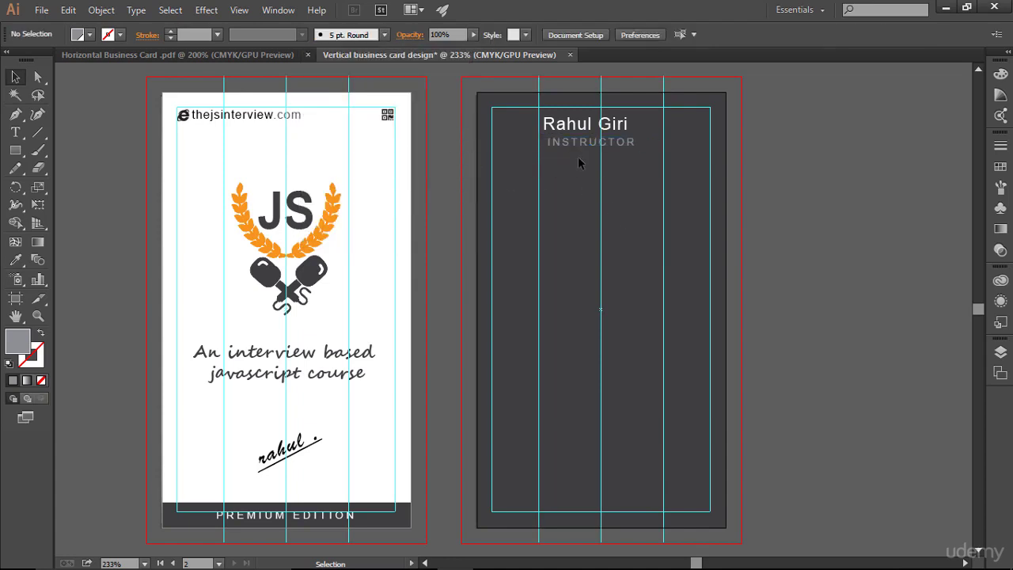
pyautogui.click(578, 143)
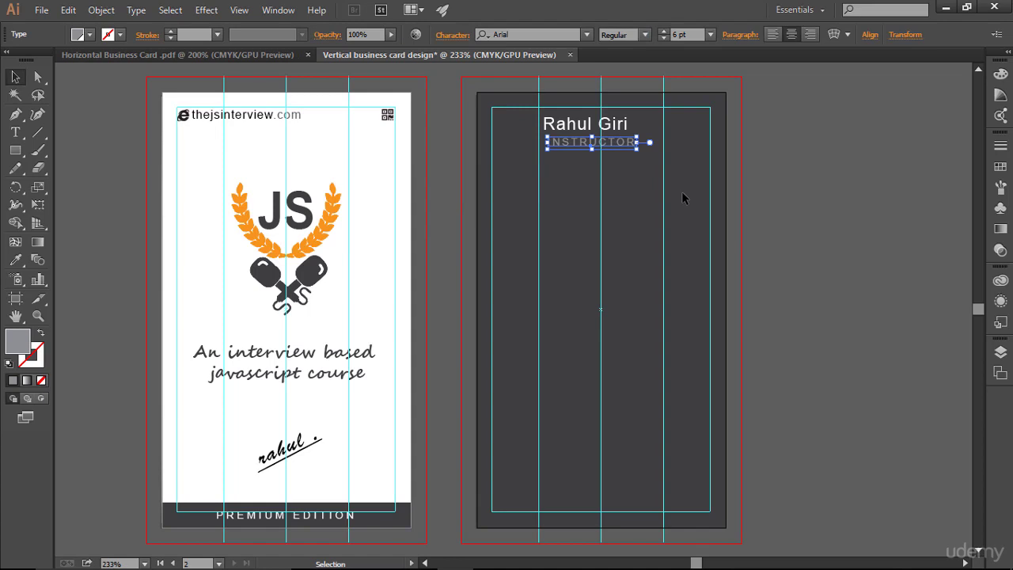
pyautogui.click(647, 218)
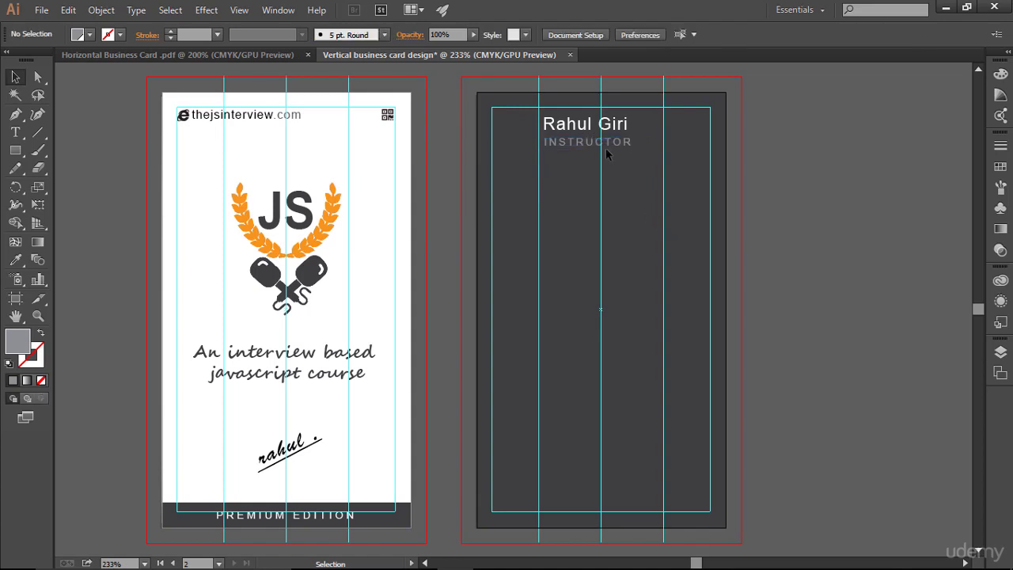
pyautogui.click(606, 142)
pyautogui.press('Left')
# - Bring the person icon from the horizontal card into the vertical card document
pyautogui.click(657, 188)
pyautogui.click(199, 56)
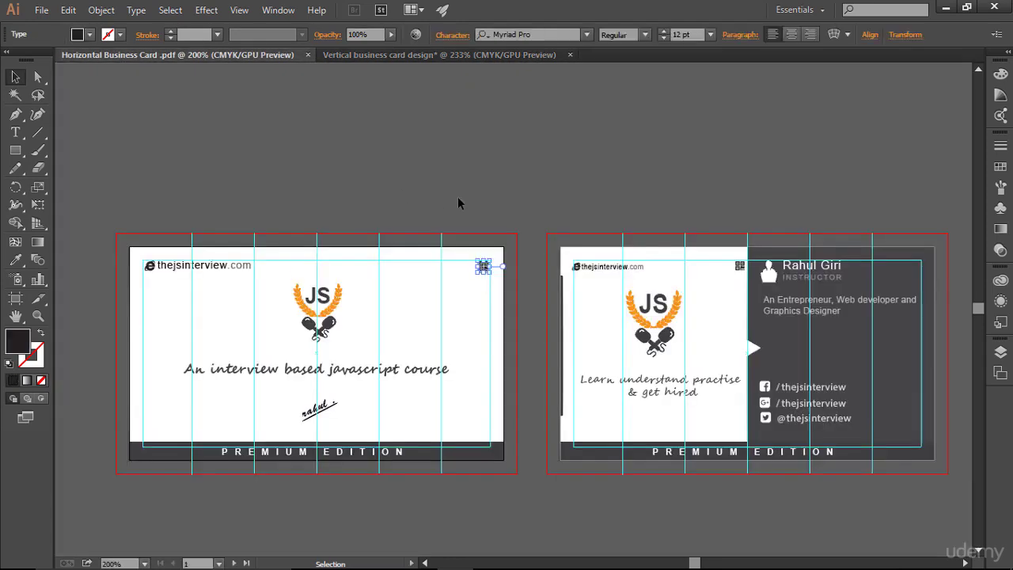
pyautogui.click(771, 277)
pyautogui.moveTo(771, 277); pyautogui.dragTo(512, 134)
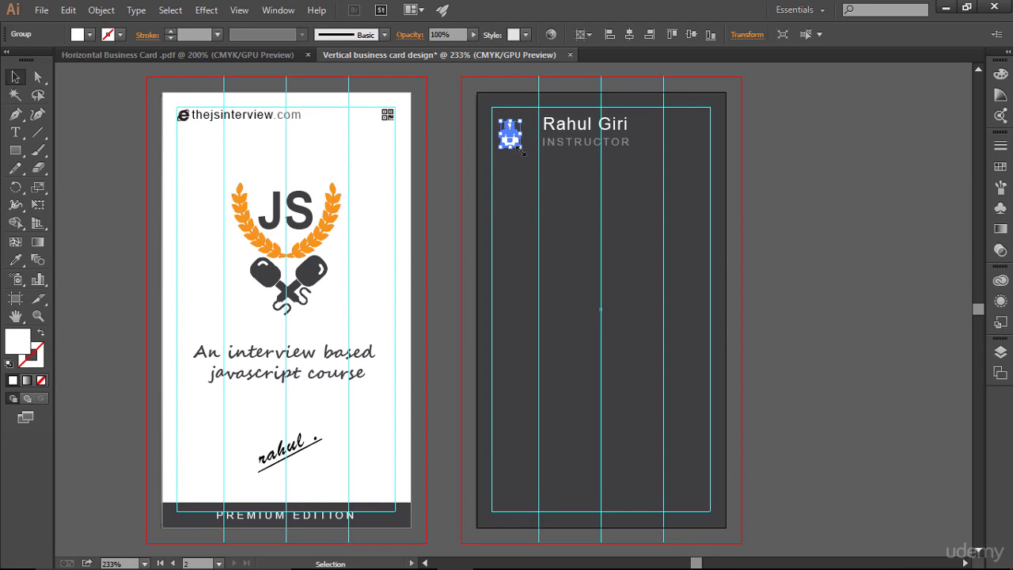
# - Shrink the person icon to about 0.15 × 0.21 in and position it left of the name
pyautogui.moveTo(523, 151)
pyautogui.mouseDown()
pyautogui.moveTo(508, 147)
pyautogui.moveTo(528, 156)
pyautogui.mouseUp()
pyautogui.click(615, 265)
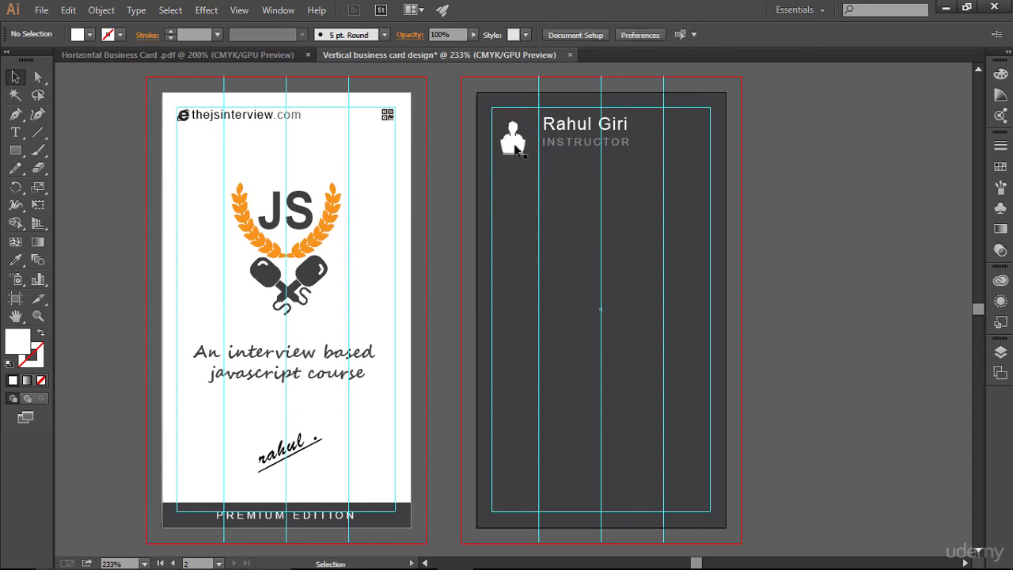
pyautogui.click(515, 146)
pyautogui.press('Up')
pyautogui.press('Up')
pyautogui.press('Right')
pyautogui.press('Right')
pyautogui.press('Right')
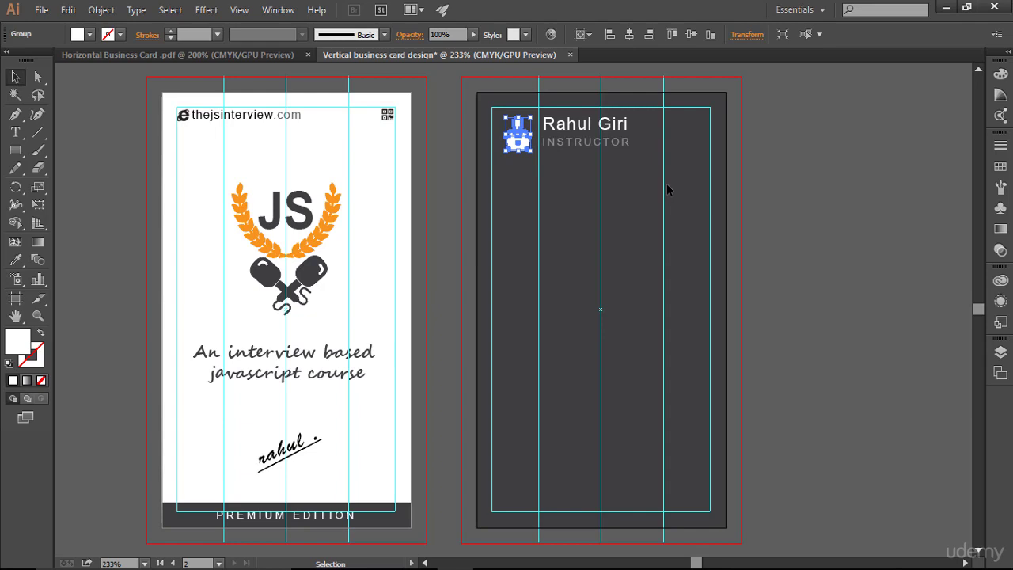
pyautogui.press('Left')
pyautogui.click(667, 190)
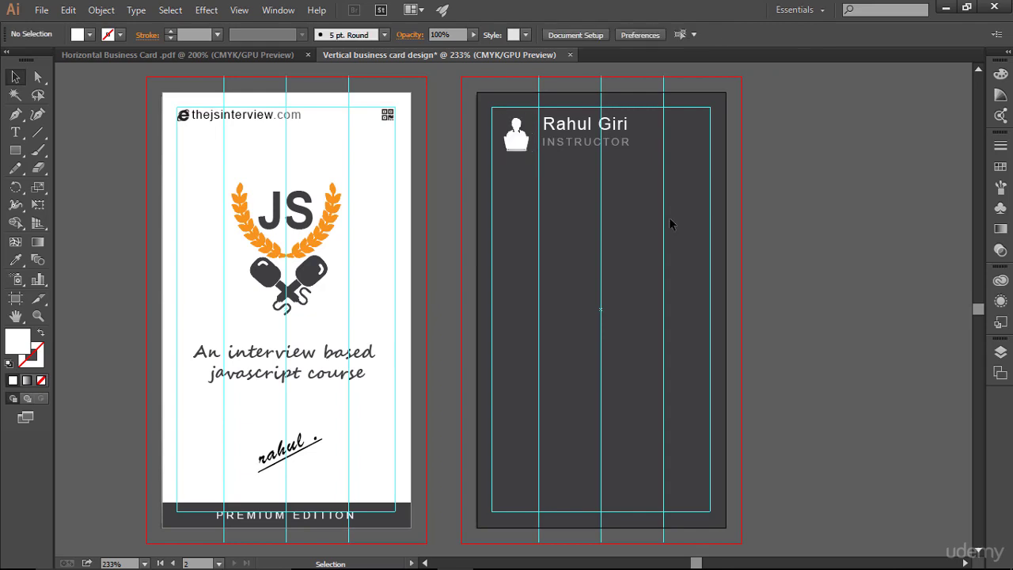
pyautogui.click(527, 154)
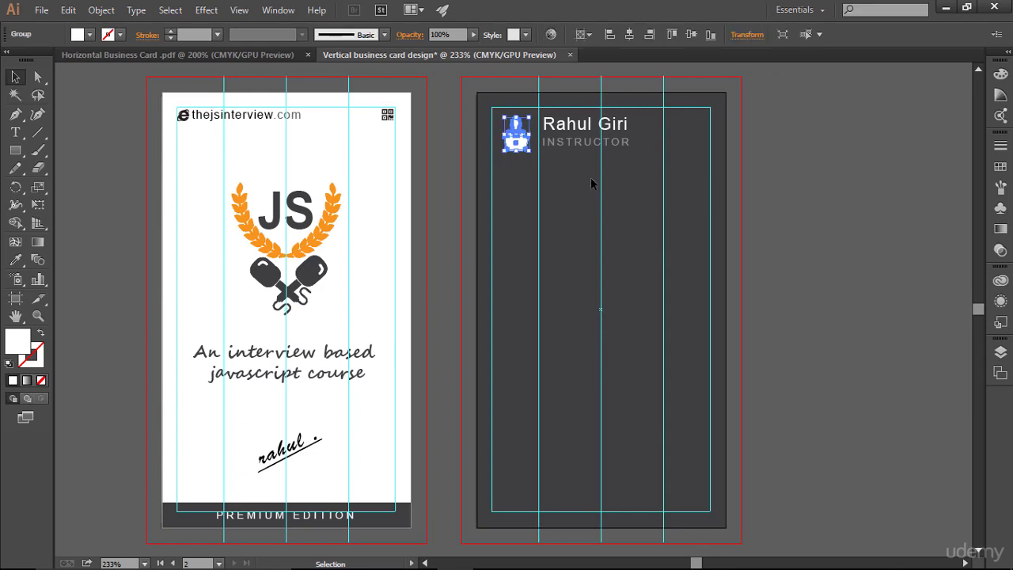
pyautogui.click(637, 207)
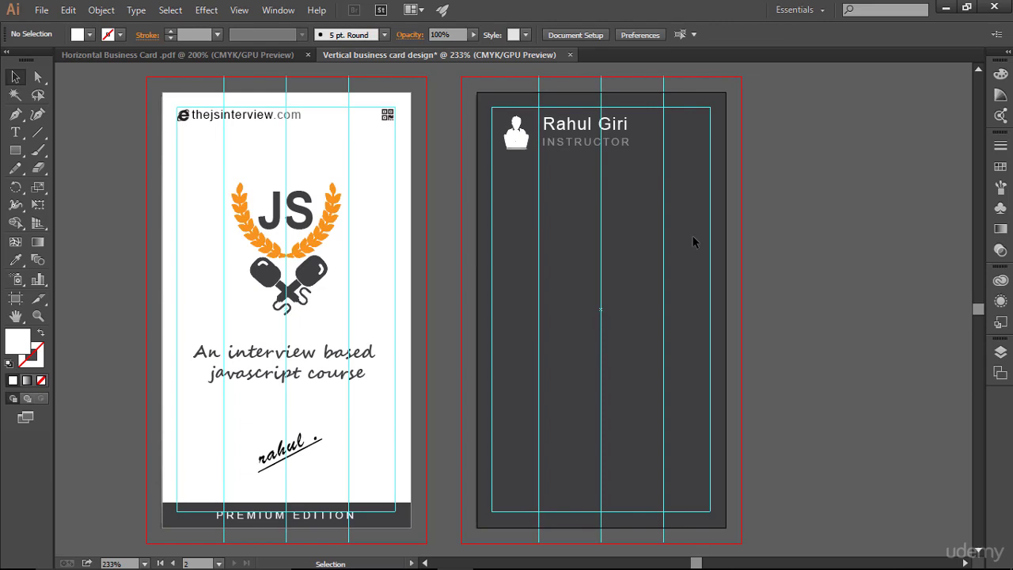
pyautogui.hotkey('ctrl', ';')
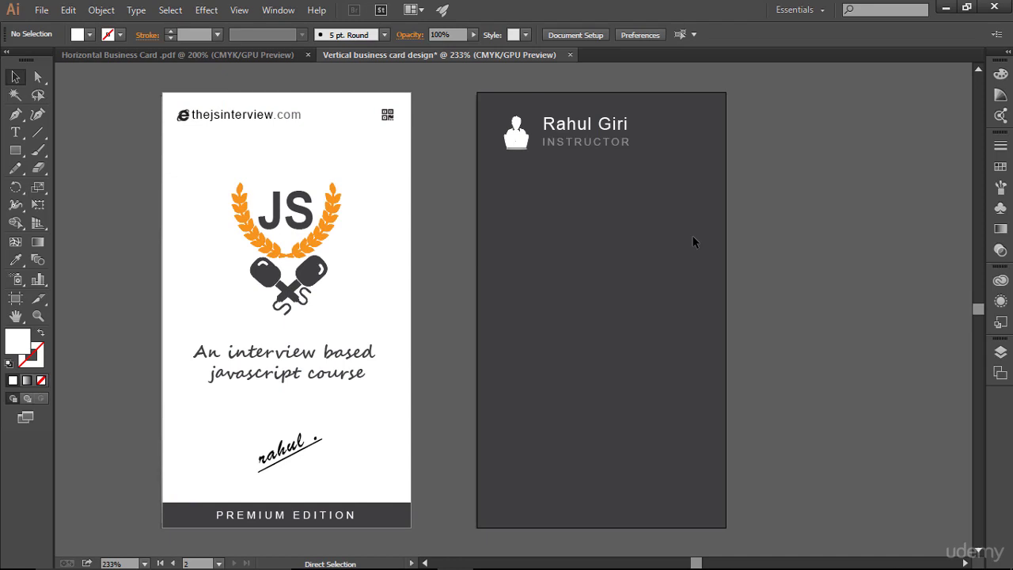
pyautogui.hotkey('ctrl', ';')
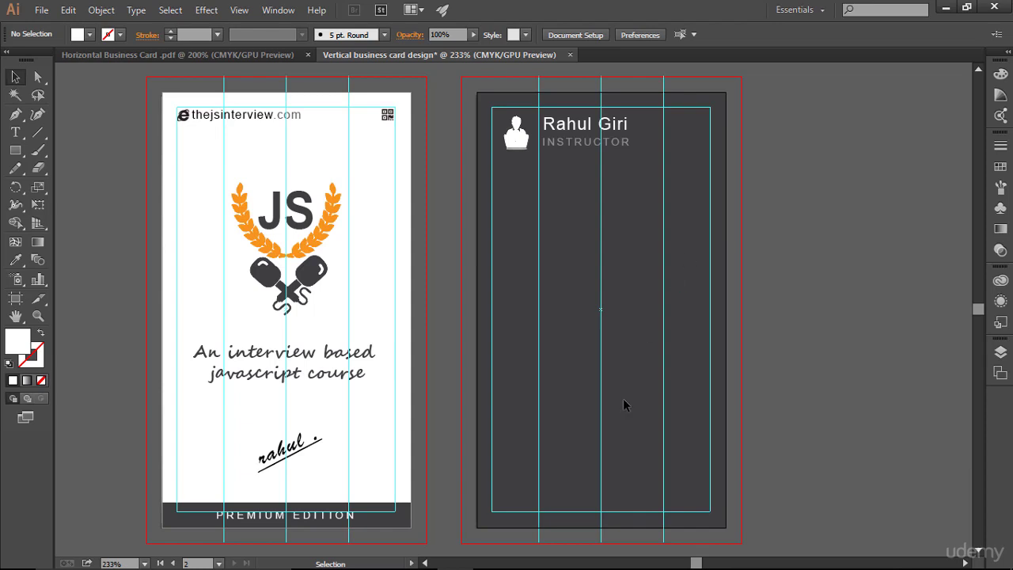
# - Copy the front card's PREMIUM EDITION bar and text, then paste them in place on the back artboard
pyautogui.click(389, 525)
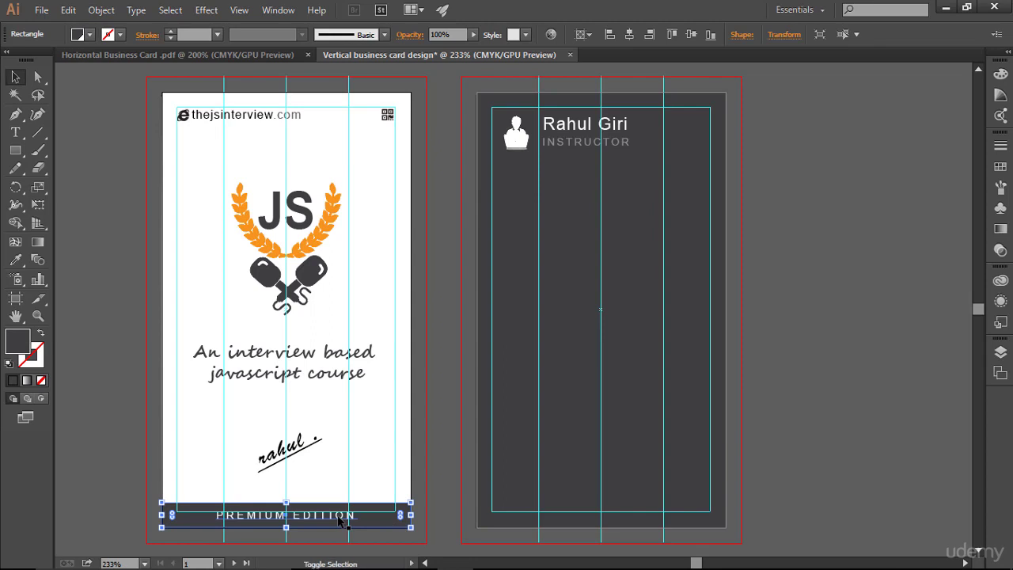
pyautogui.keyDown('shift'); pyautogui.click(341, 519); pyautogui.keyUp('shift')
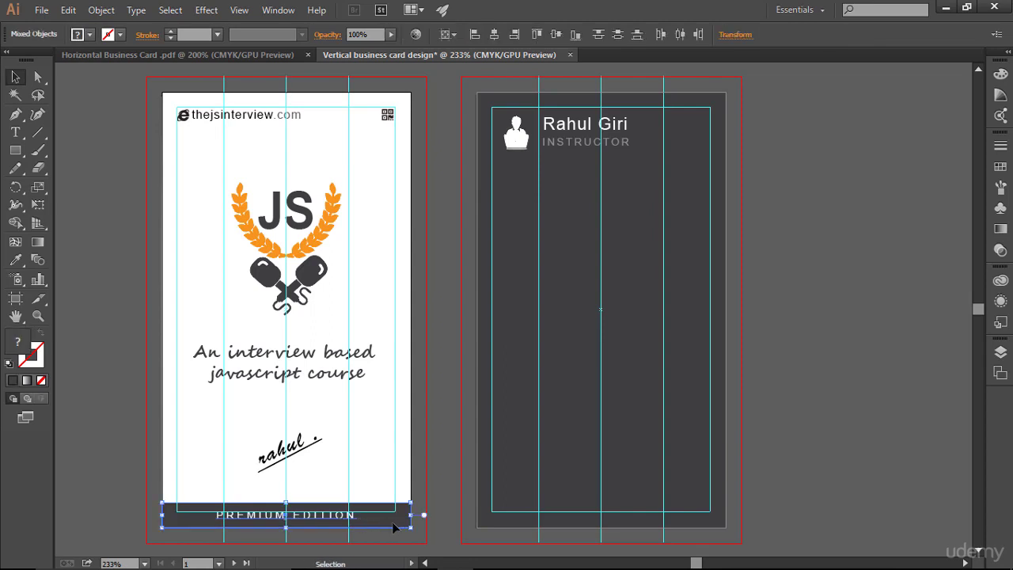
pyautogui.click(594, 507)
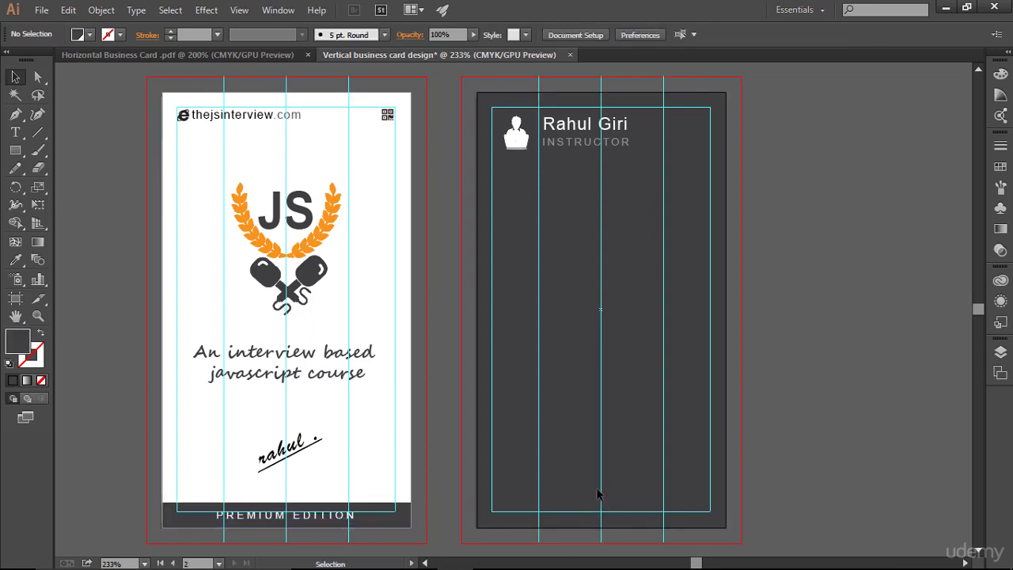
pyautogui.hotkey('ctrl', 'shift', 'v')
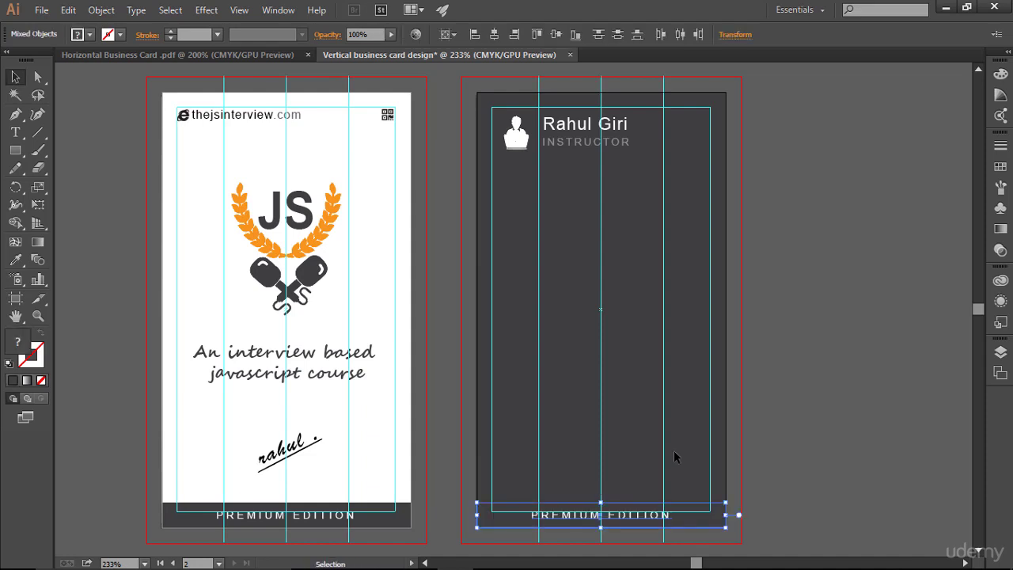
# - Check the pasted PREMIUM EDITION band with guides hidden and bring up the Layers list
pyautogui.hotkey('ctrl', ';')
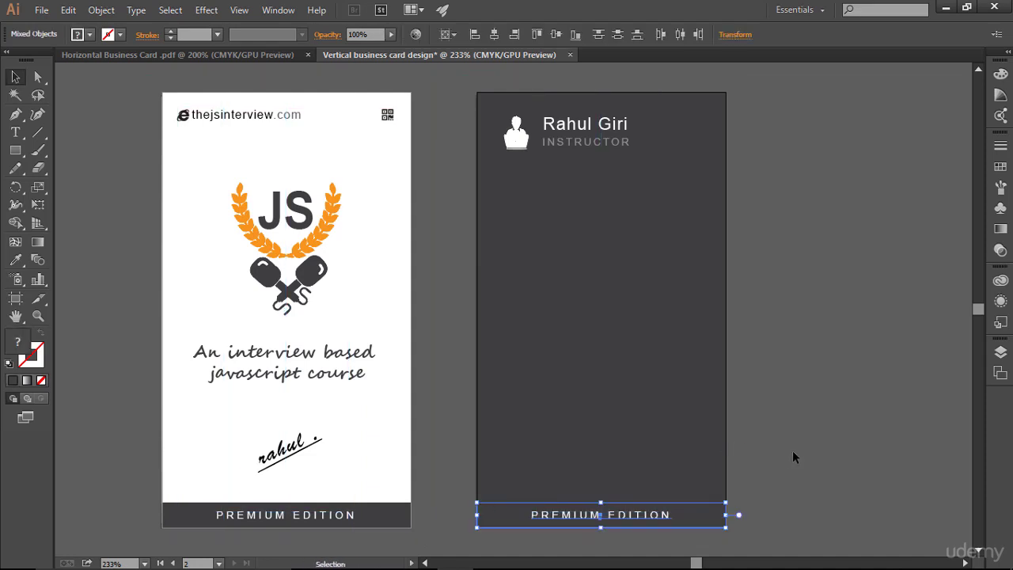
pyautogui.click(801, 452)
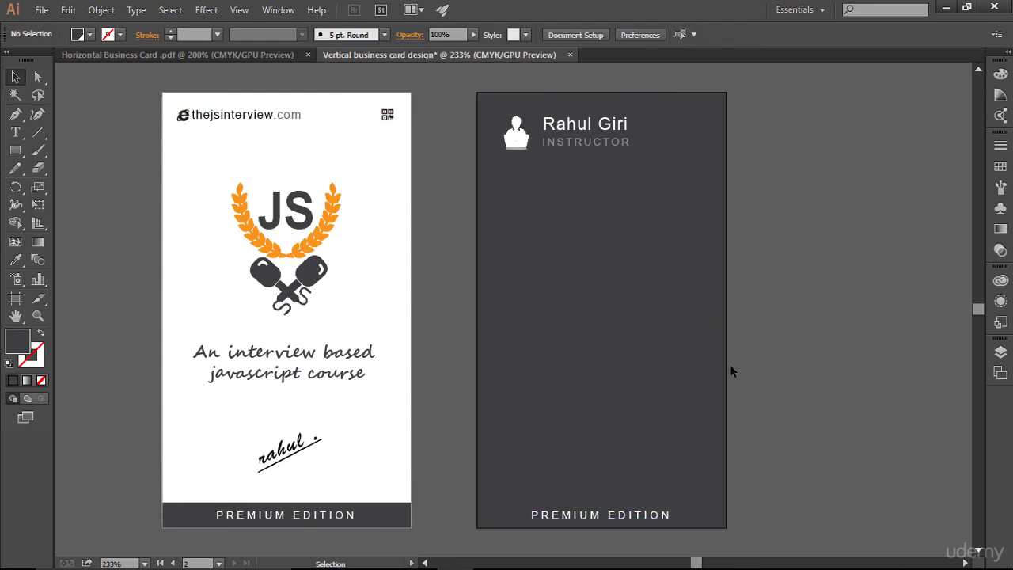
pyautogui.moveTo(459, 512); pyautogui.dragTo(810, 536)
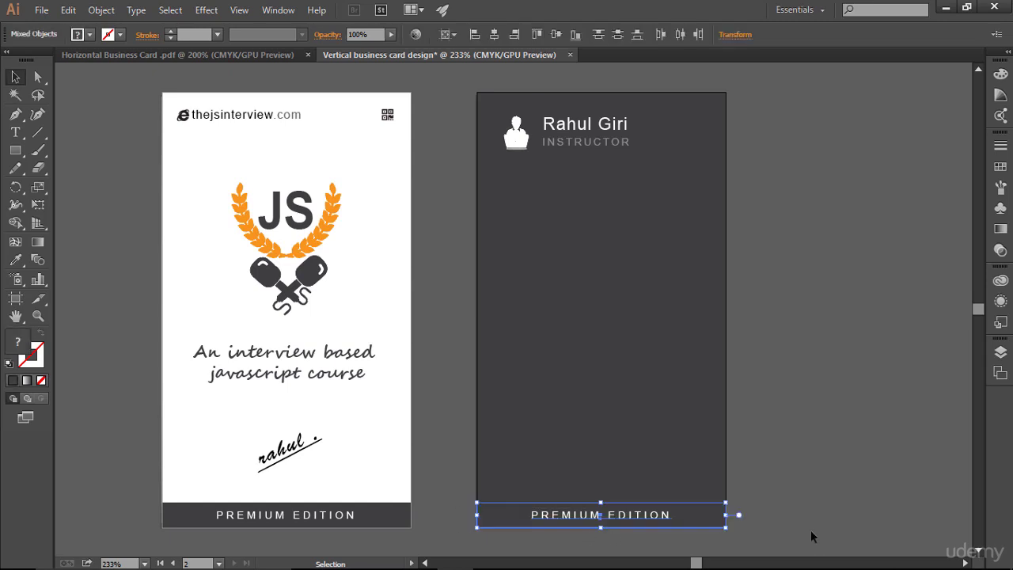
pyautogui.click(783, 416)
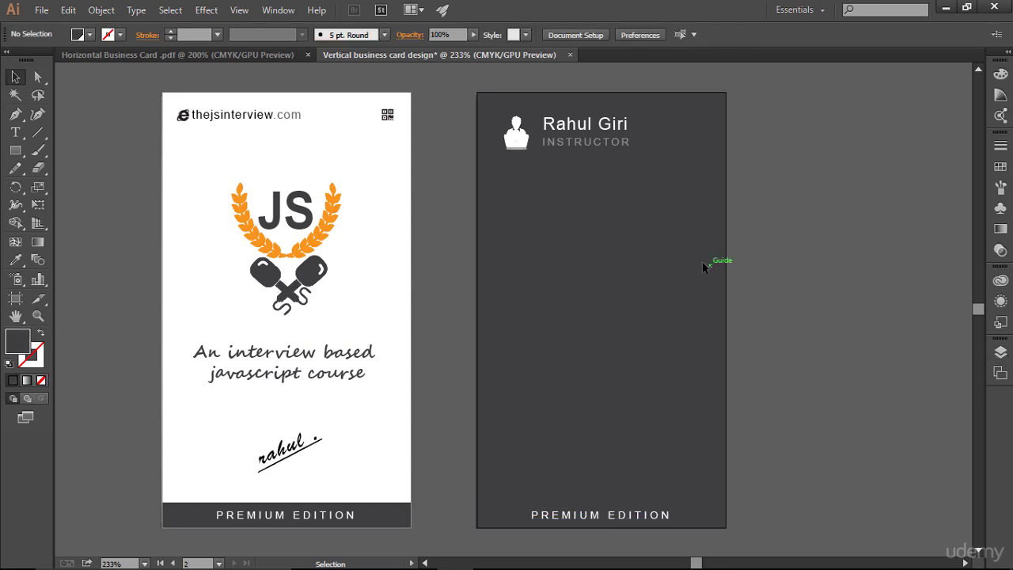
pyautogui.click(1000, 352)
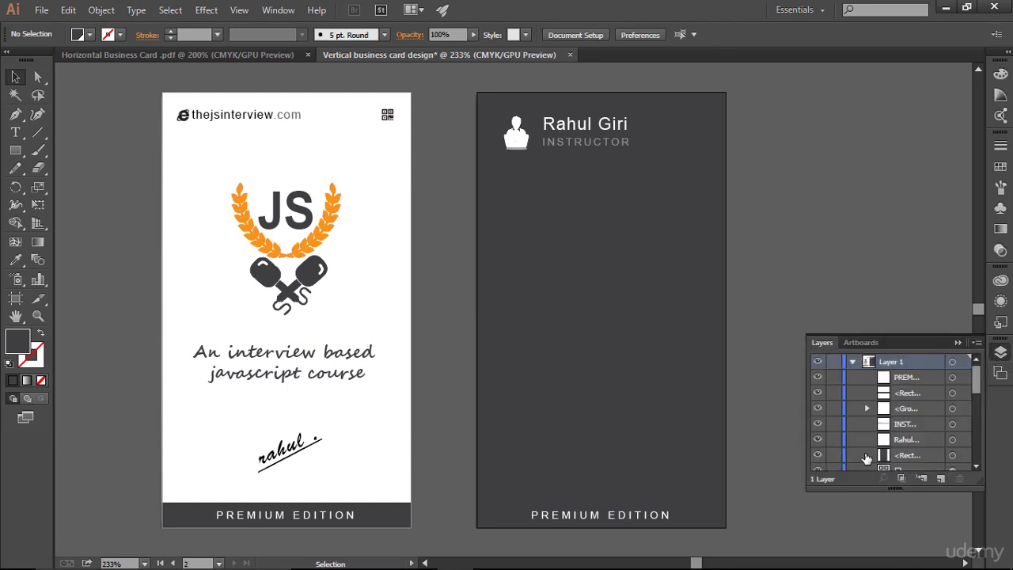
# - Set the back card's dark background rectangle to 91% opacity
pyautogui.click(950, 457)
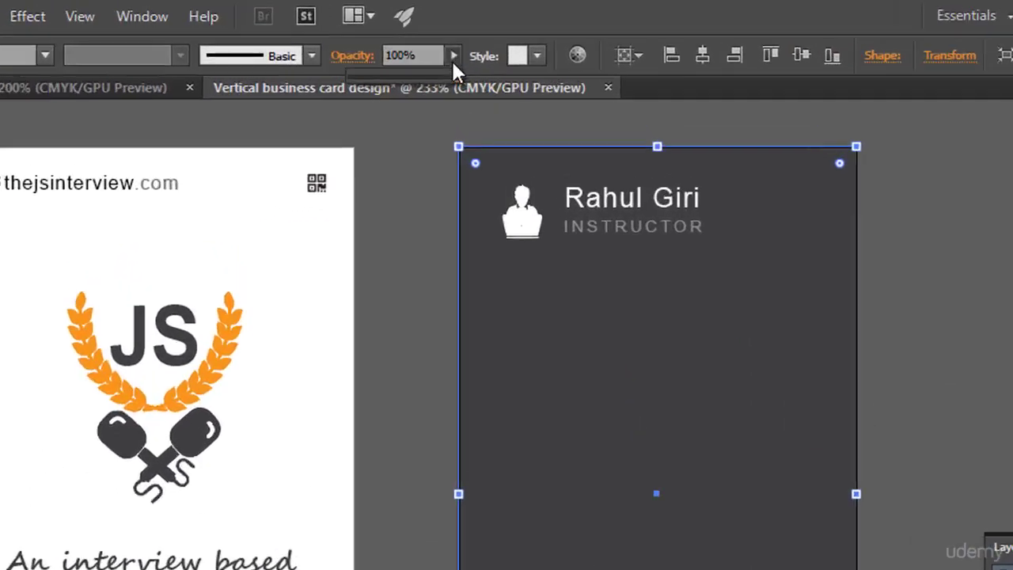
pyautogui.click(472, 34)
pyautogui.moveTo(432, 113); pyautogui.dragTo(414, 111)
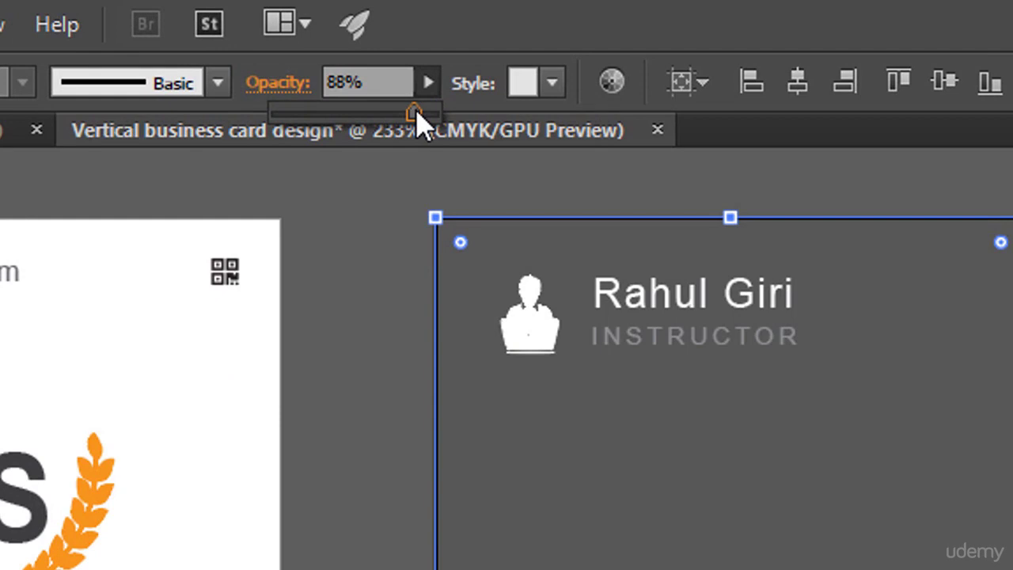
pyautogui.moveTo(421, 122); pyautogui.dragTo(427, 124)
pyautogui.click(356, 553)
pyautogui.click(356, 554)
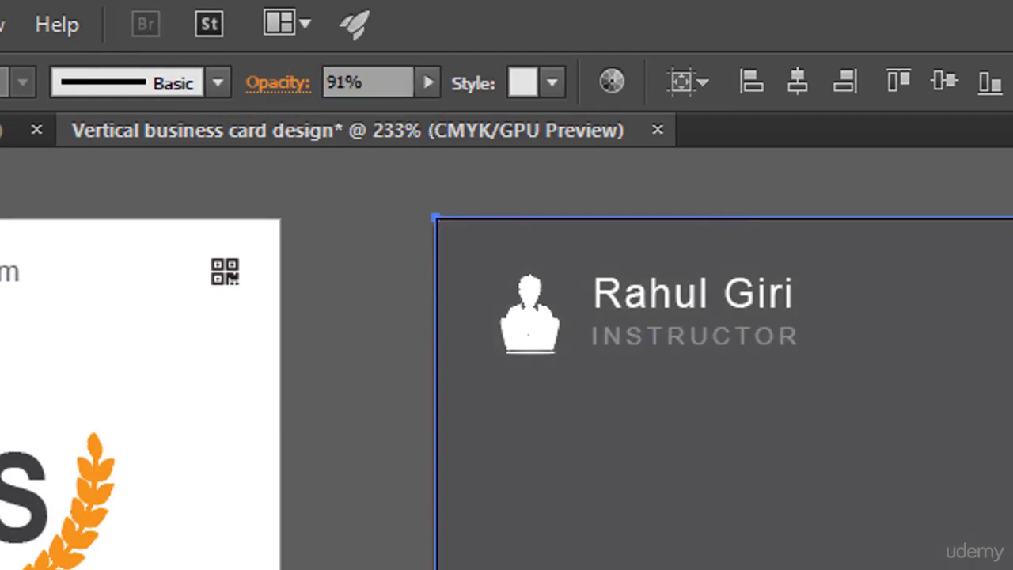
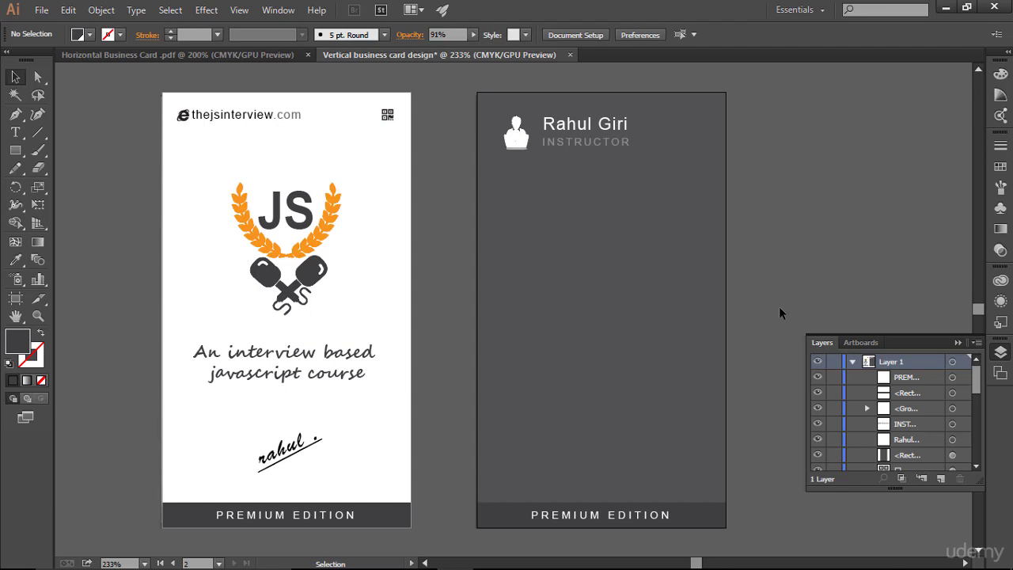
# - Change the vertical card's dark background rectangle opacity to 95%
pyautogui.click(537, 188)
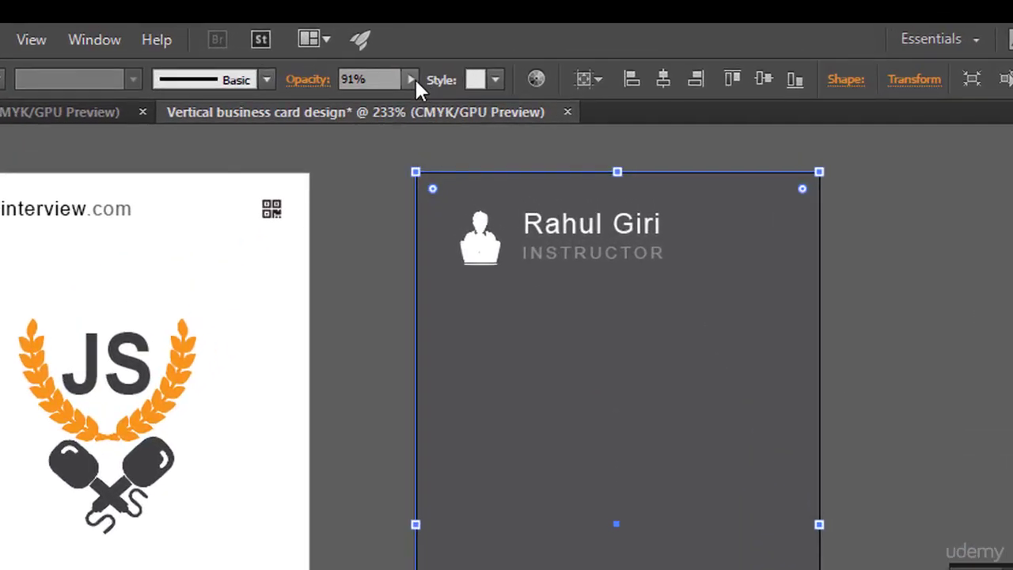
pyautogui.click(442, 57)
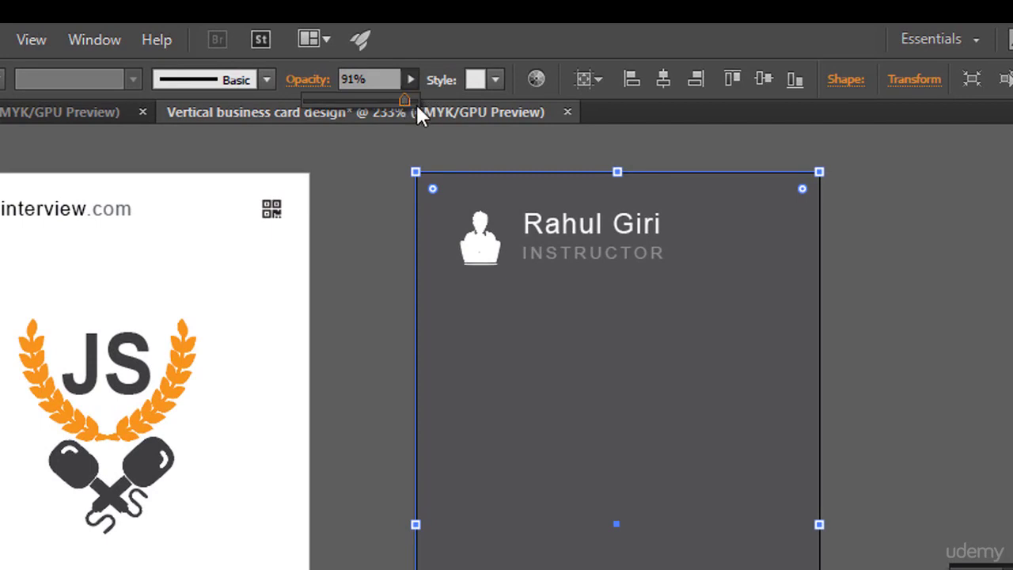
pyautogui.click(342, 80)
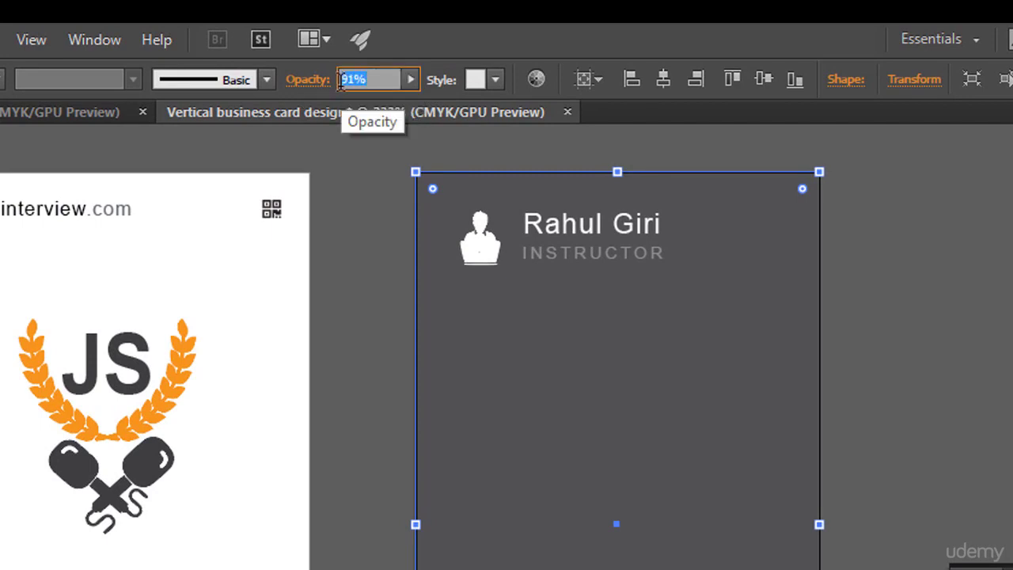
pyautogui.write('95')
pyautogui.press('Return')
# - Lock the dark background rectangle in Layers, then go to the Horizontal Business Card document
pyautogui.click(913, 369)
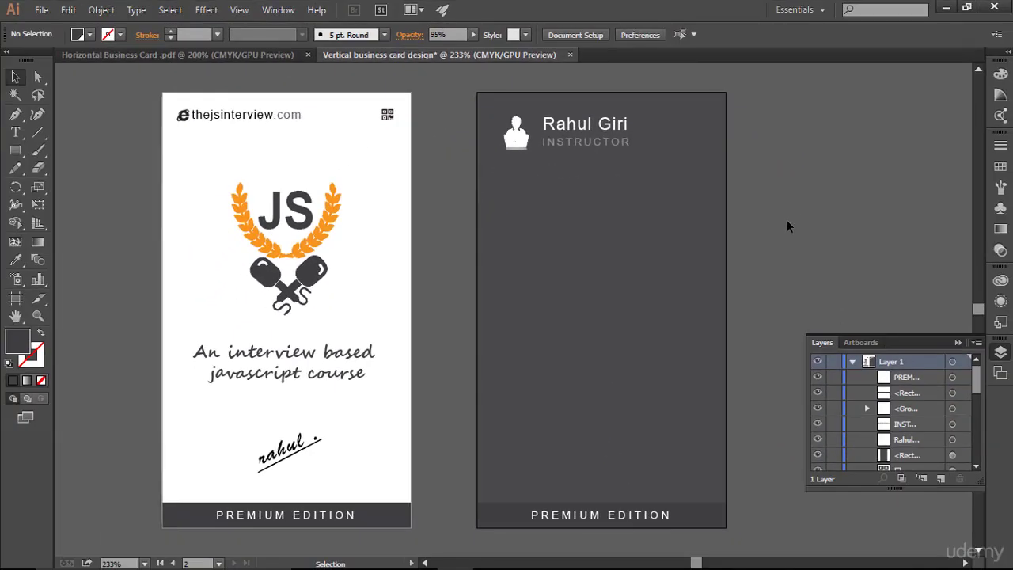
pyautogui.click(833, 455)
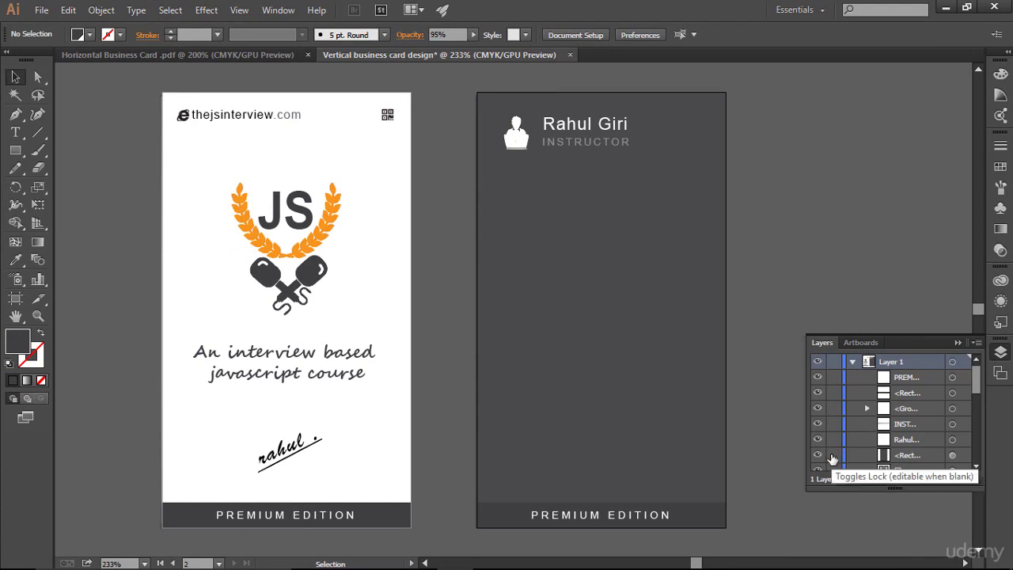
pyautogui.click(957, 337)
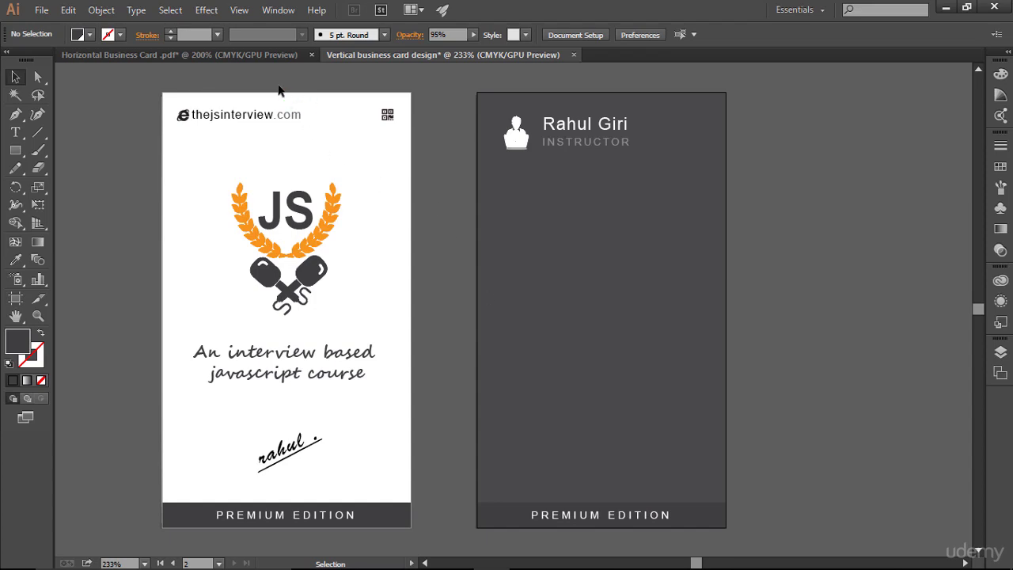
pyautogui.click(270, 53)
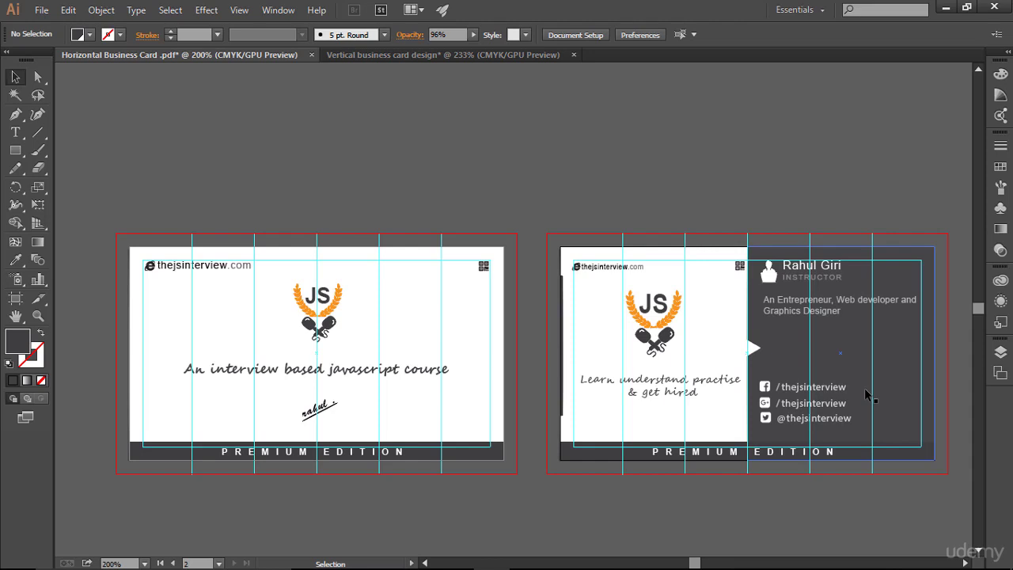
# - Select and copy the three social-handle lines with icons on the horizontal card
pyautogui.click(882, 396)
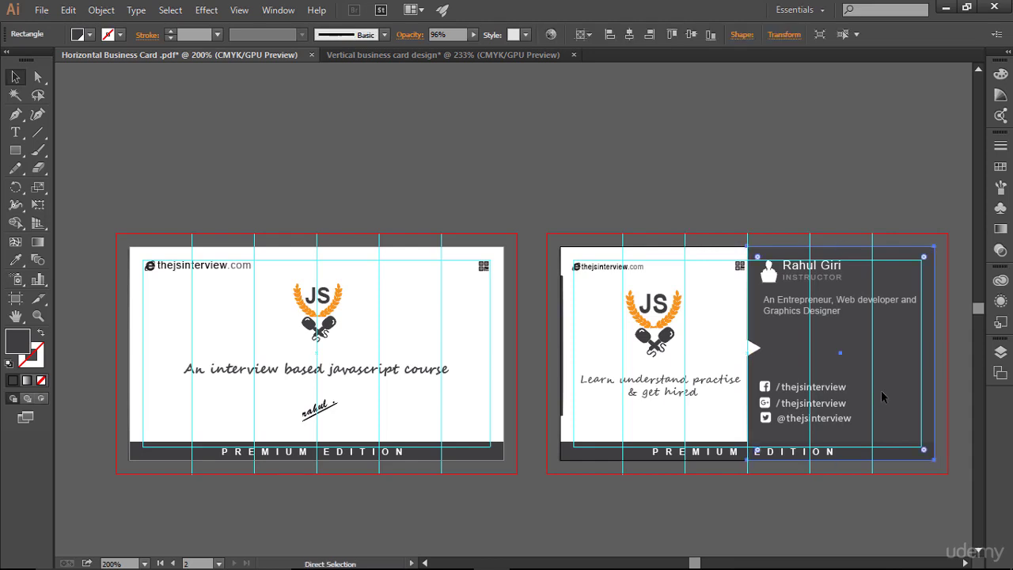
pyautogui.hotkey('ctrl', '0')
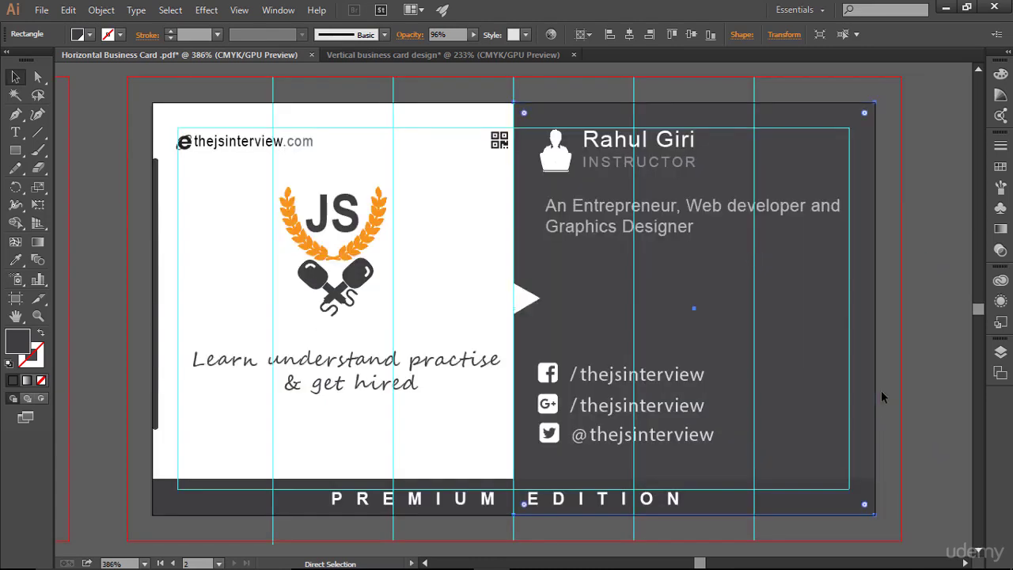
pyautogui.click(612, 383)
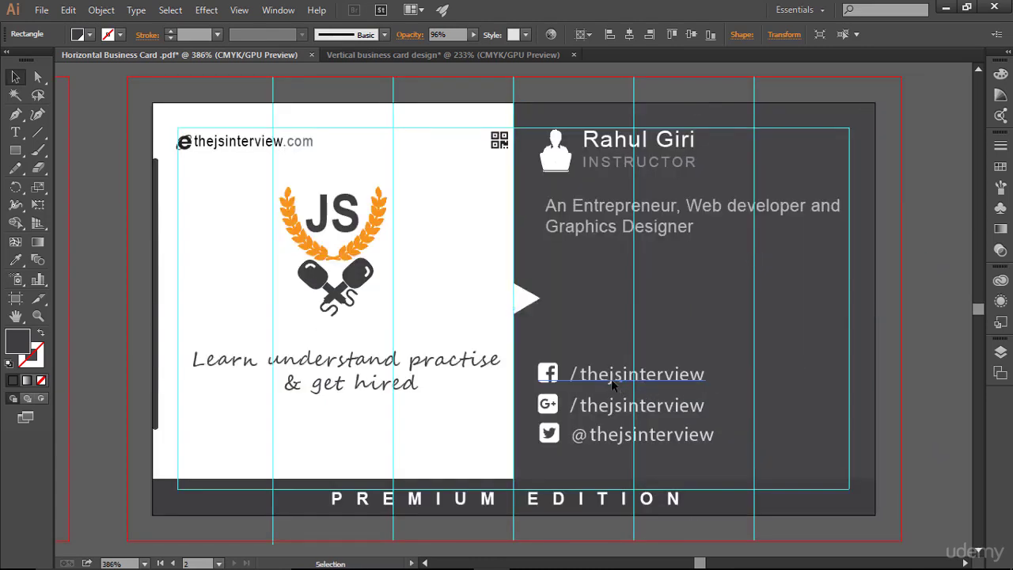
pyautogui.click(612, 383)
pyautogui.keyDown('shift'); pyautogui.click(633, 411); pyautogui.keyUp('shift')
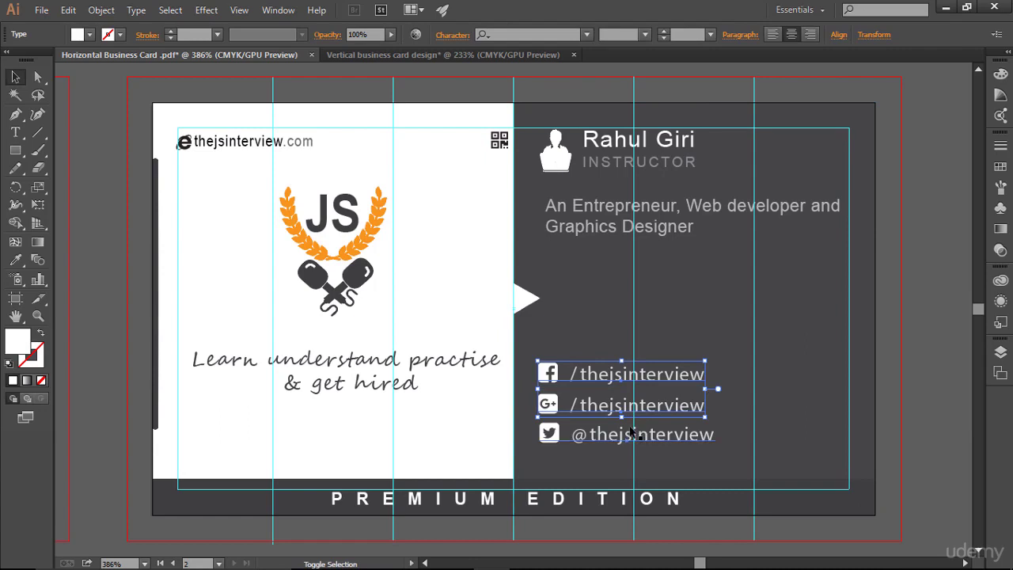
pyautogui.click(736, 401)
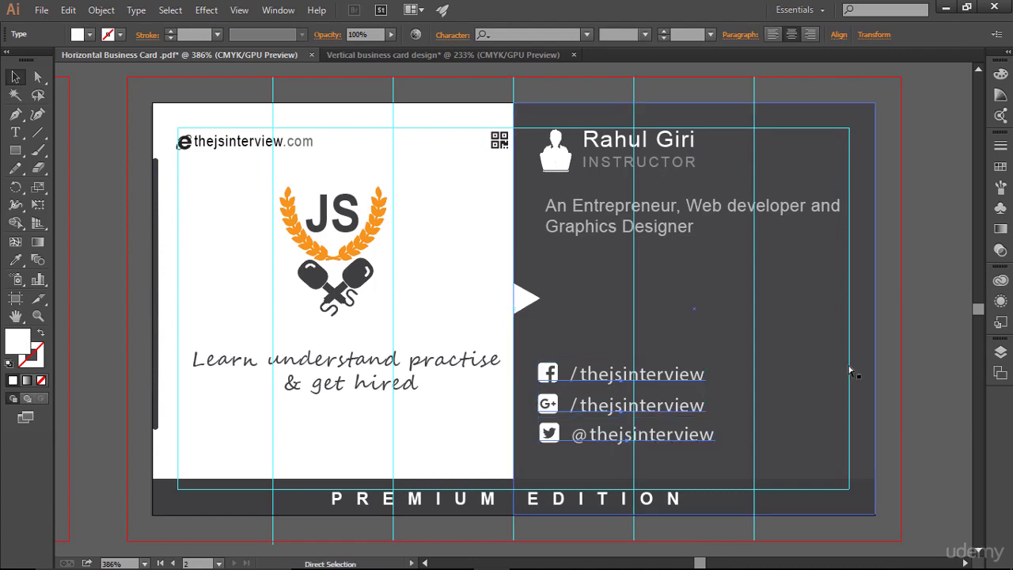
pyautogui.hotkey('ctrl', 'c')
# - Paste the social-handle lines into the vertical business card document
pyautogui.click(940, 331)
pyautogui.click(415, 60)
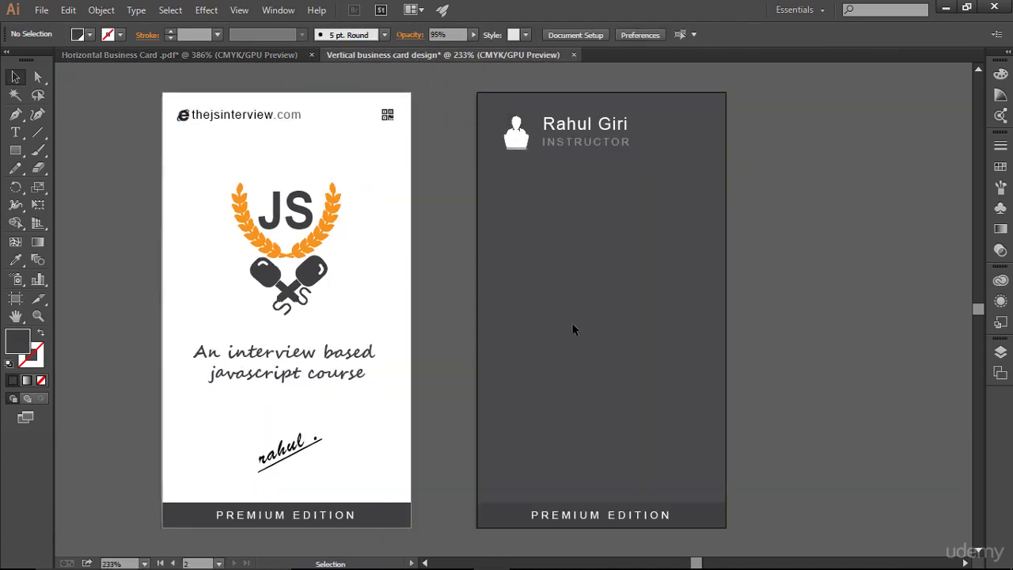
pyautogui.hotkey('ctrl', 'v')
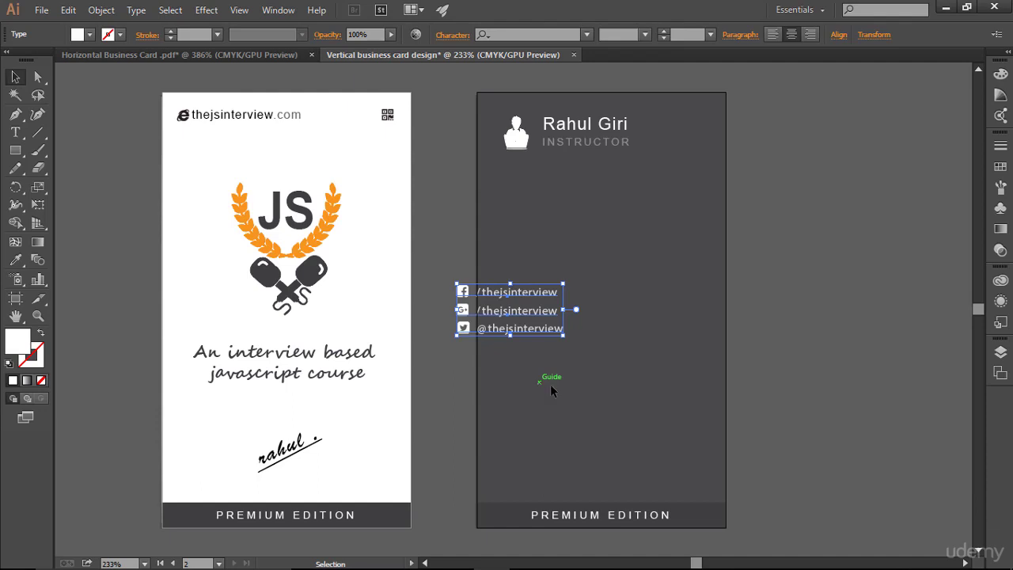
pyautogui.click(257, 56)
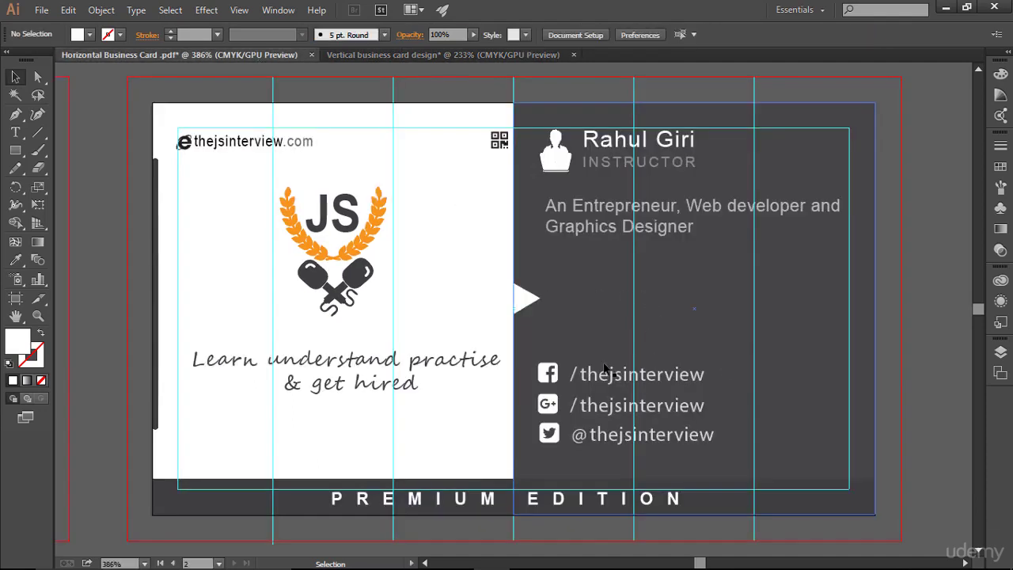
pyautogui.click(448, 57)
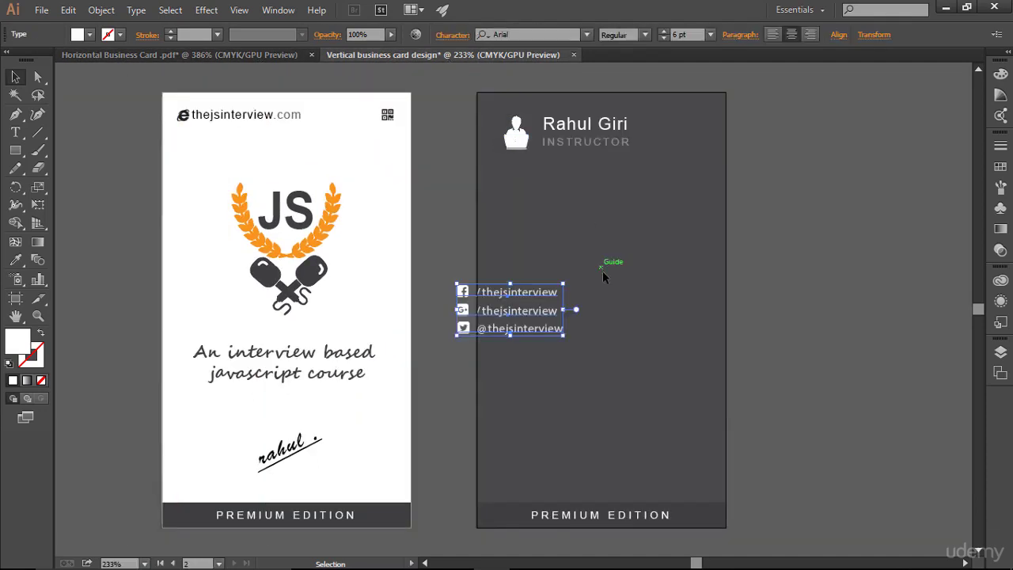
# - Move the pasted social links down toward the card bottom and scale them up
pyautogui.moveTo(522, 319); pyautogui.dragTo(600, 421)
pyautogui.click(677, 485)
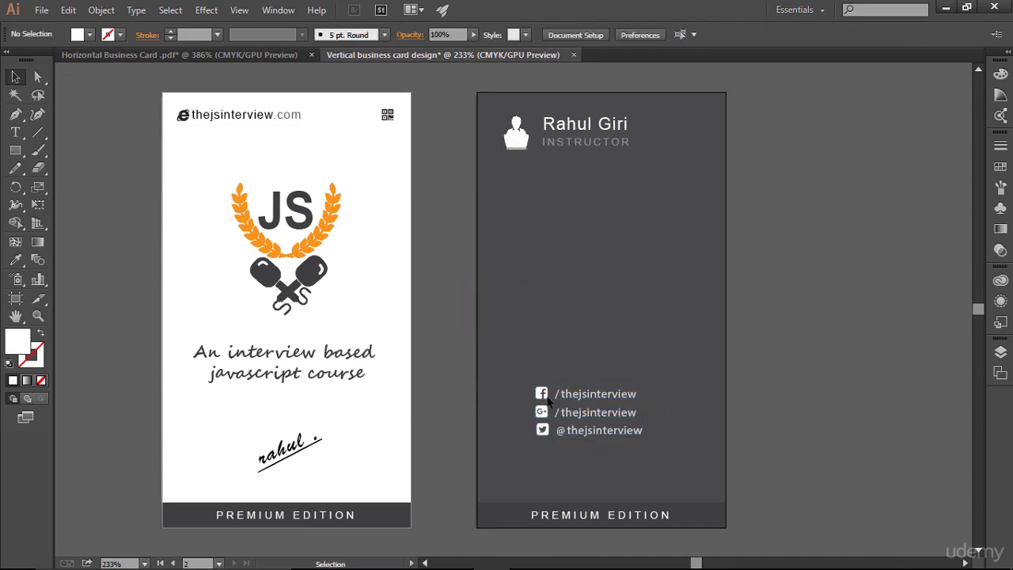
pyautogui.moveTo(510, 353); pyautogui.dragTo(670, 473)
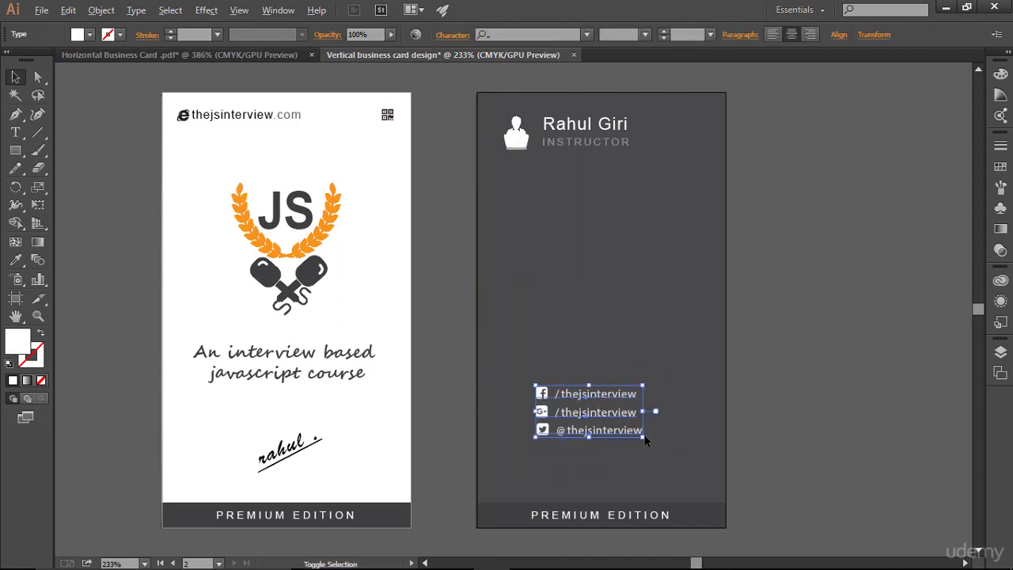
pyautogui.moveTo(645, 439); pyautogui.dragTo(665, 453)
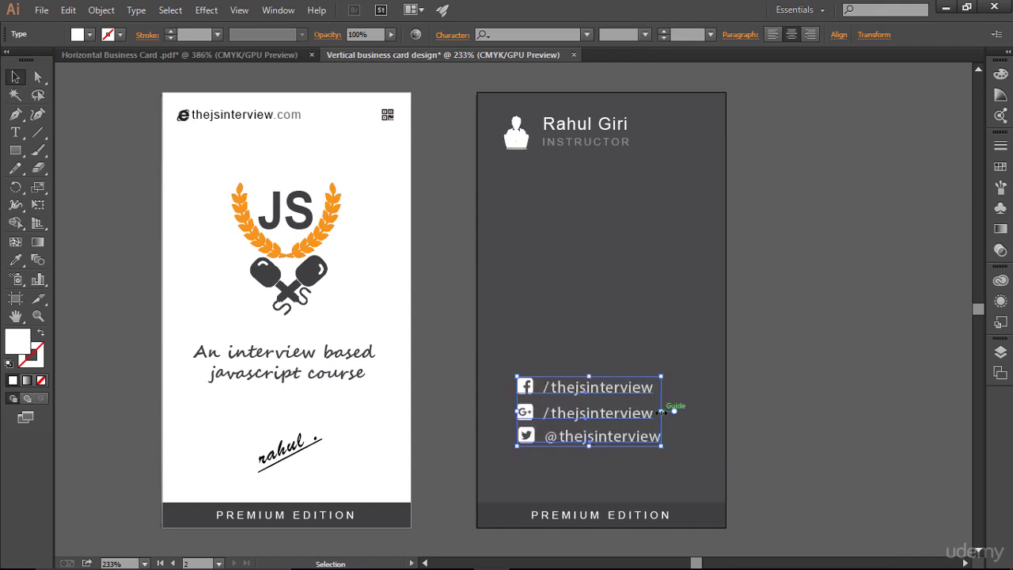
pyautogui.press('Down')
pyautogui.press('Down')
pyautogui.press('Right')
pyautogui.press('Right')
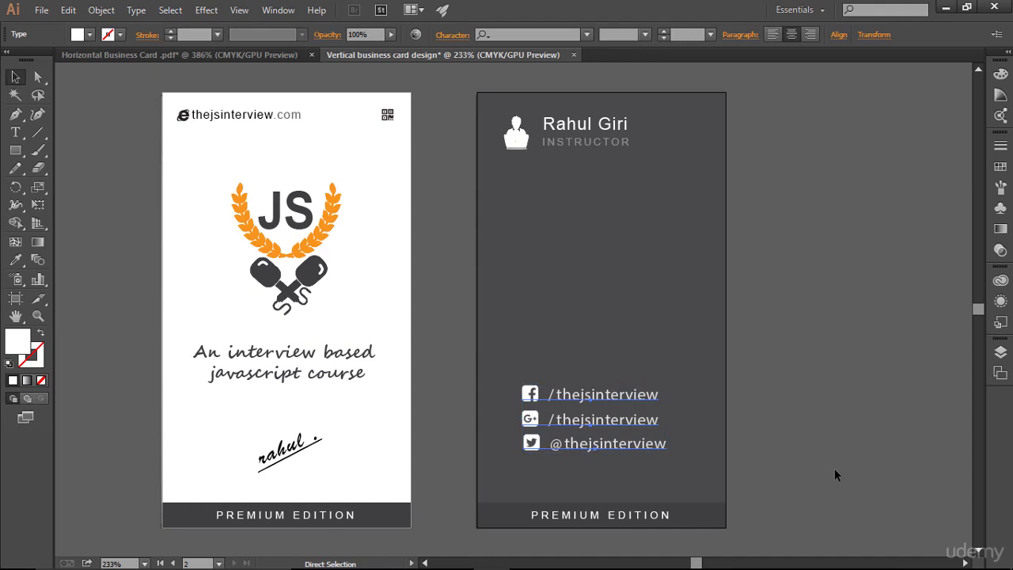
# - Centre the social links against the guides just above PREMIUM EDITION, then hide guides
pyautogui.hotkey('ctrl', ';')
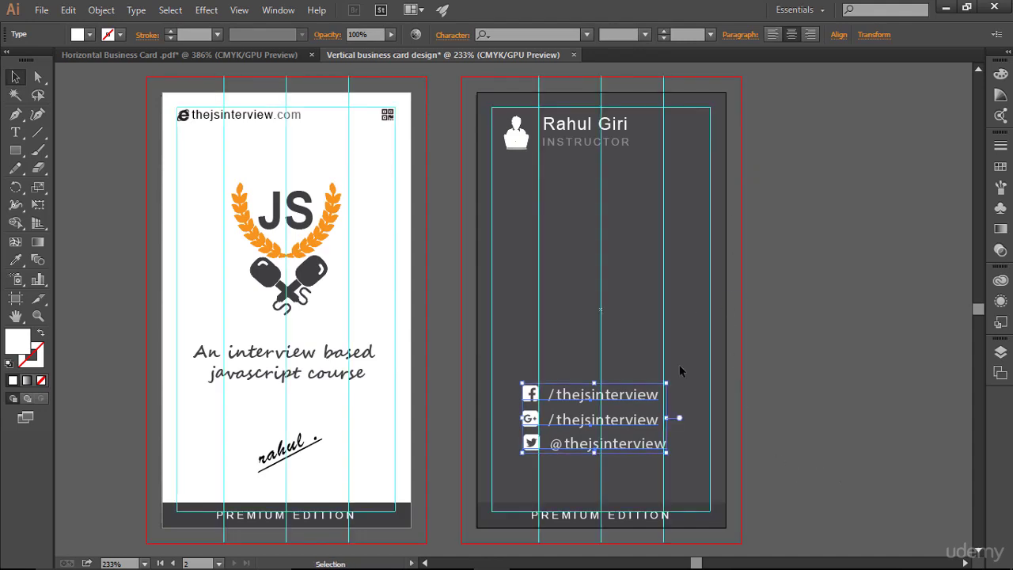
pyautogui.press('Right')
pyautogui.press('Right')
pyautogui.press('Right')
pyautogui.press('Right')
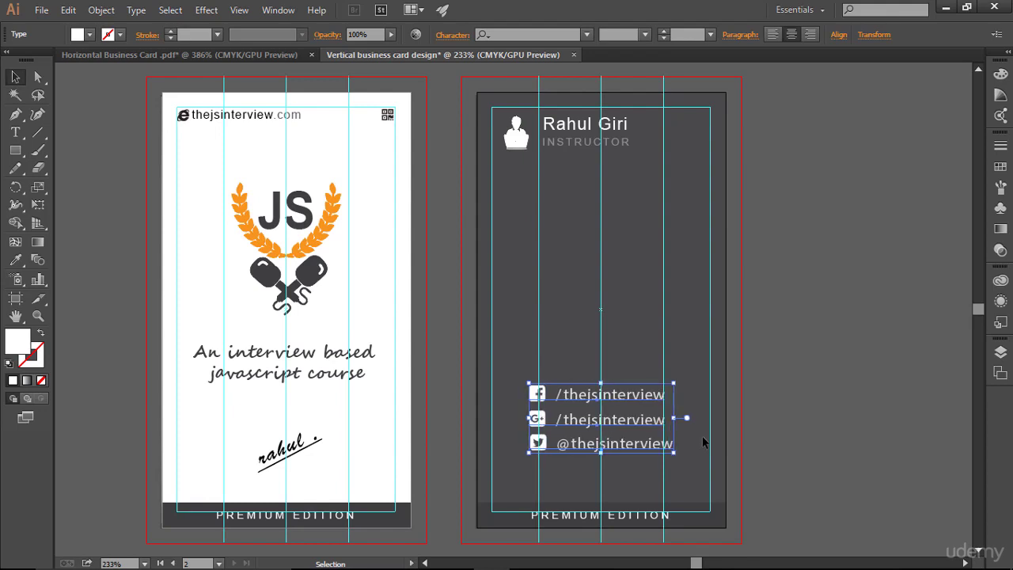
pyautogui.press('Right')
pyautogui.press('Right')
pyautogui.press('Right')
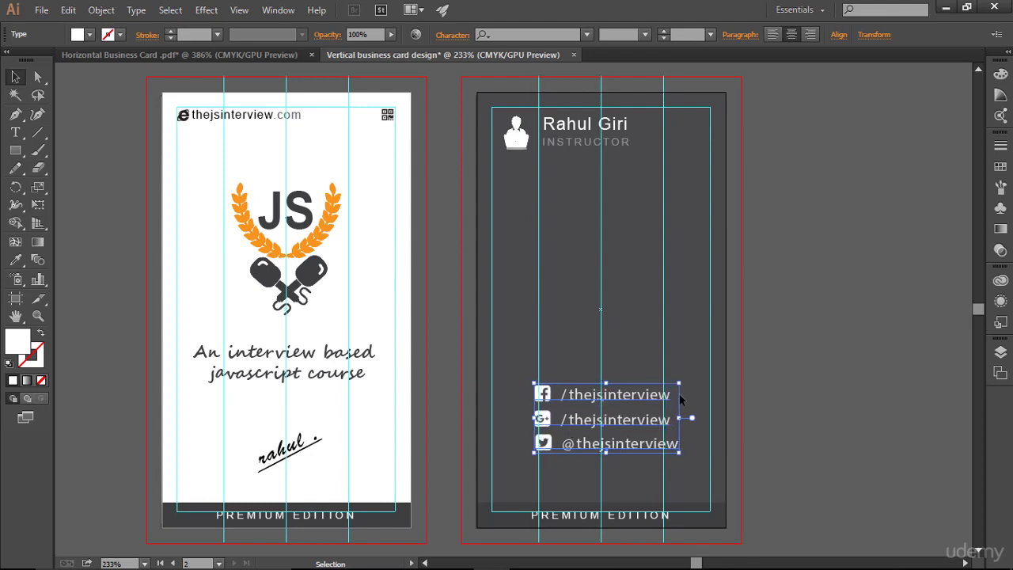
pyautogui.press('Left')
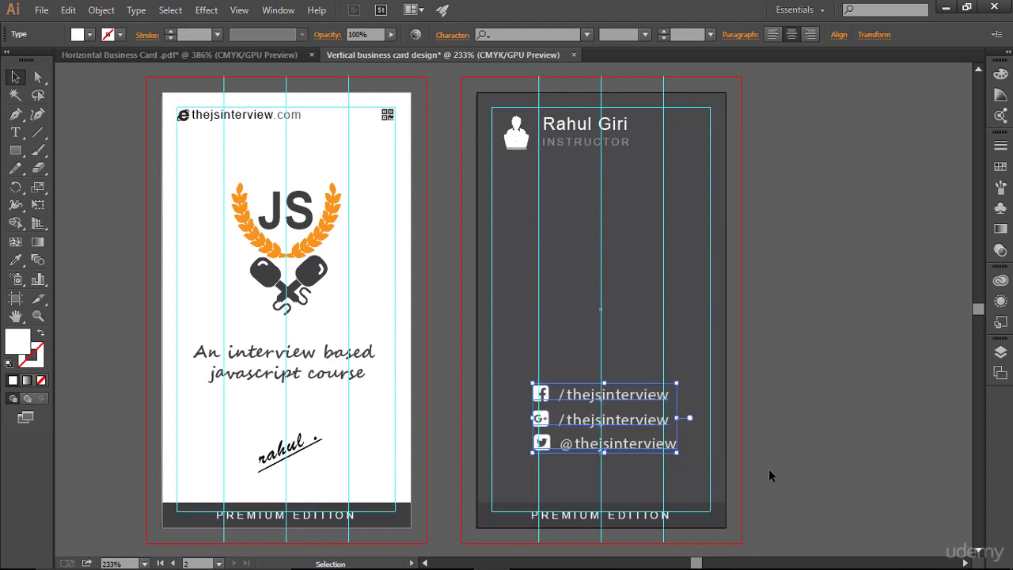
pyautogui.press('Down')
pyautogui.press('Down')
pyautogui.press('Down')
pyautogui.press('Down')
pyautogui.press('Down')
pyautogui.press('Down')
pyautogui.press('Down')
pyautogui.press('Down')
pyautogui.press('Down')
pyautogui.press('Down')
pyautogui.press('Down')
pyautogui.press('Down')
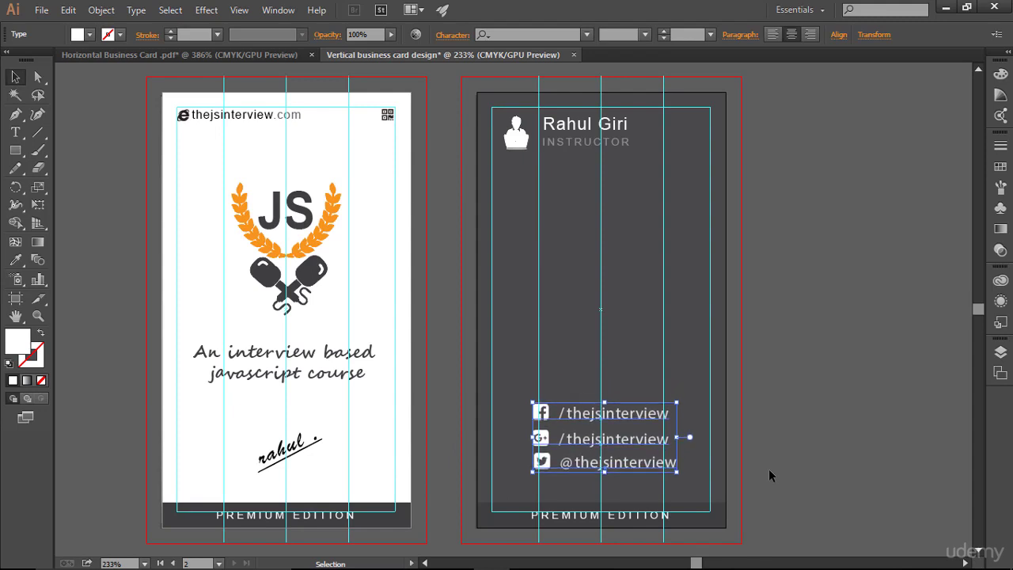
pyautogui.click(801, 440)
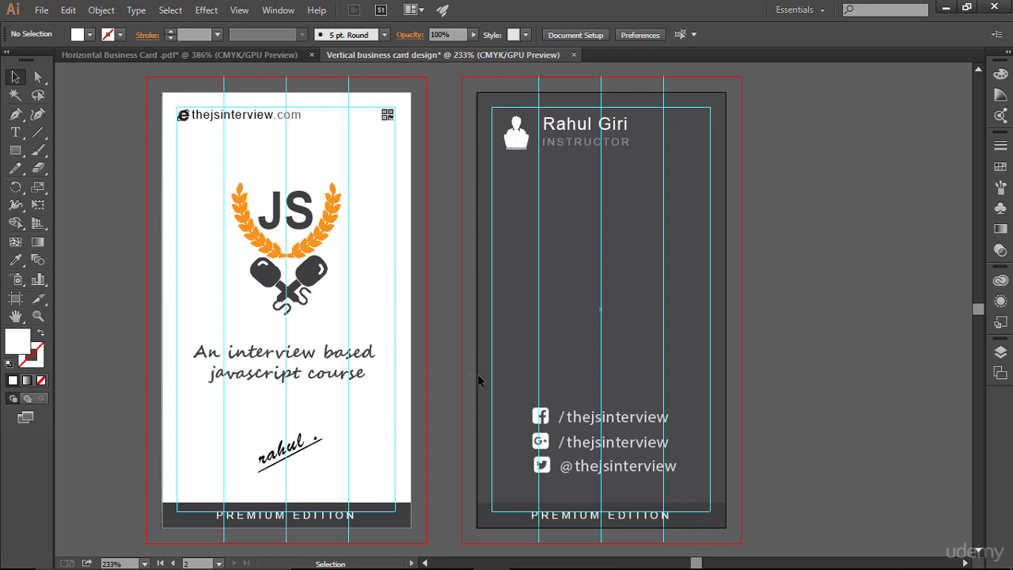
pyautogui.moveTo(510, 374); pyautogui.dragTo(752, 472)
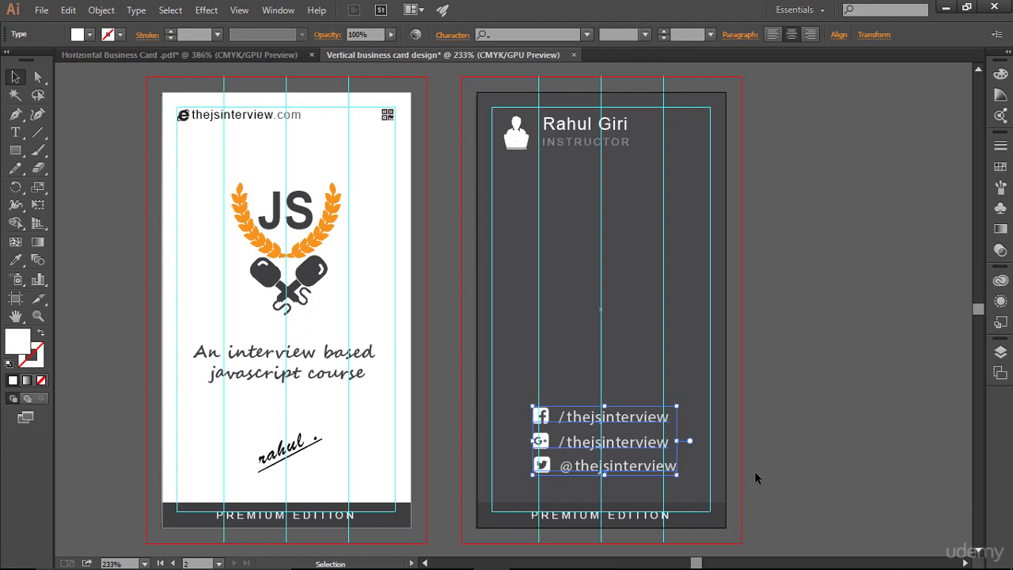
pyautogui.press('Left')
pyautogui.click(720, 470)
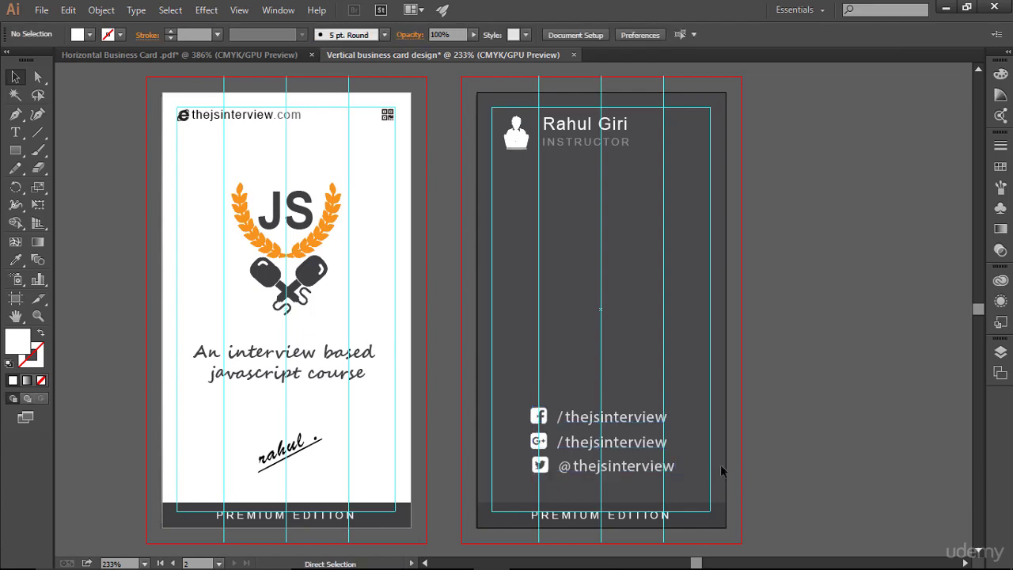
pyautogui.hotkey('ctrl', ';')
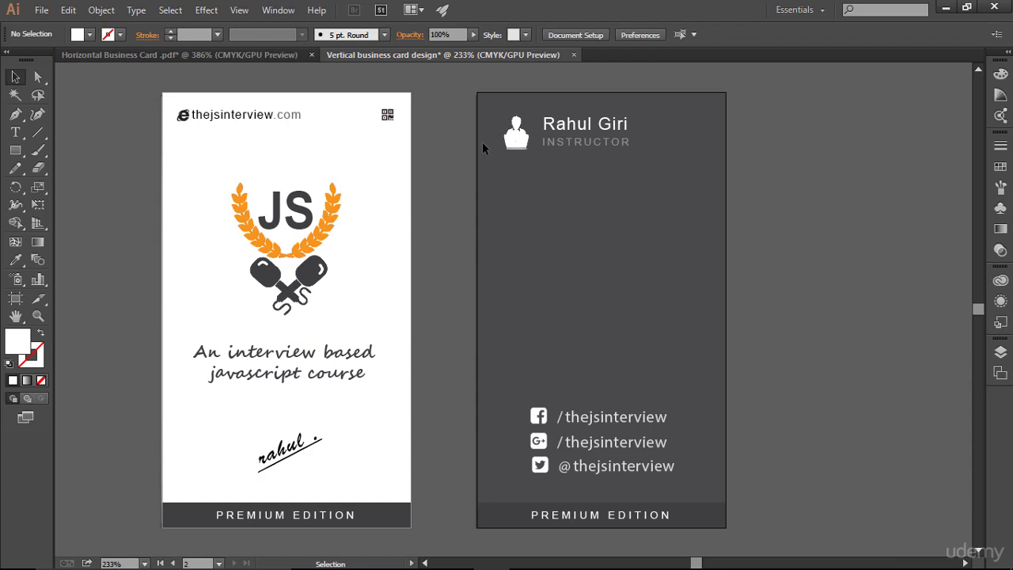
# - Nudge the back card's profile icon left toward the margin guide
pyautogui.moveTo(487, 101); pyautogui.dragTo(630, 162)
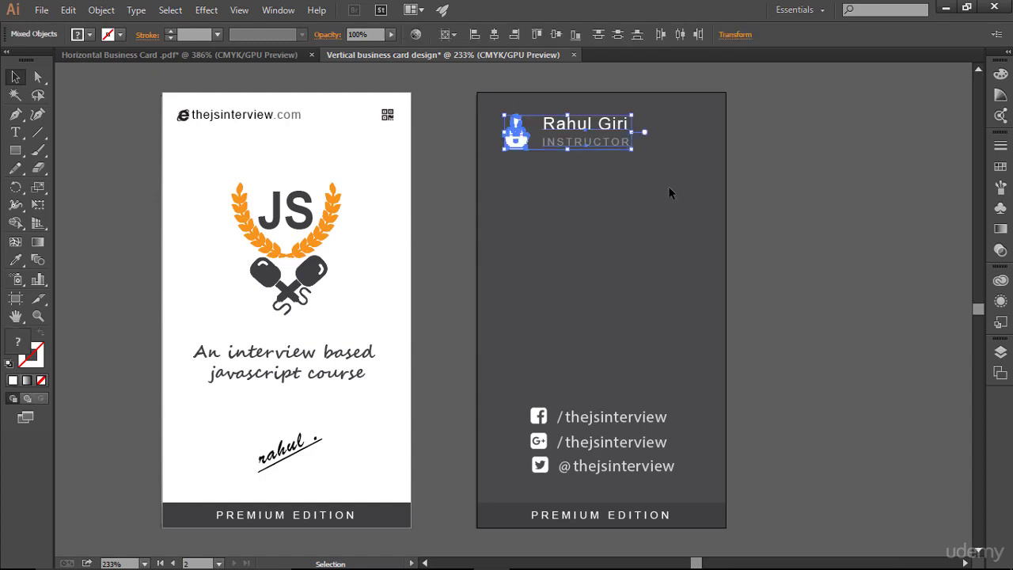
pyautogui.hotkey('ctrl', ';')
pyautogui.click(621, 190)
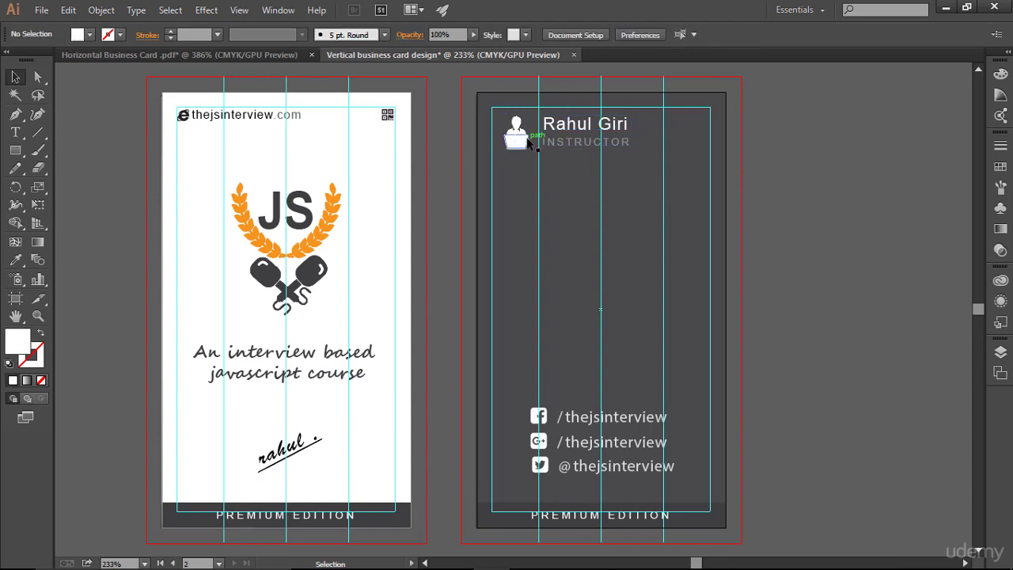
pyautogui.click(528, 142)
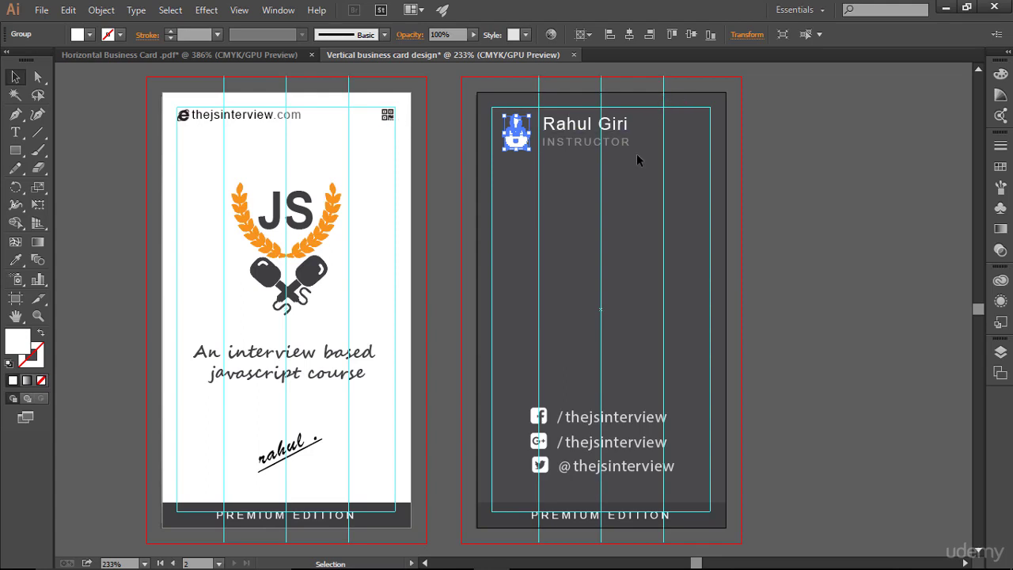
pyautogui.press('Left')
pyautogui.press('Left')
pyautogui.press('Left')
pyautogui.press('Left')
pyautogui.click(597, 160)
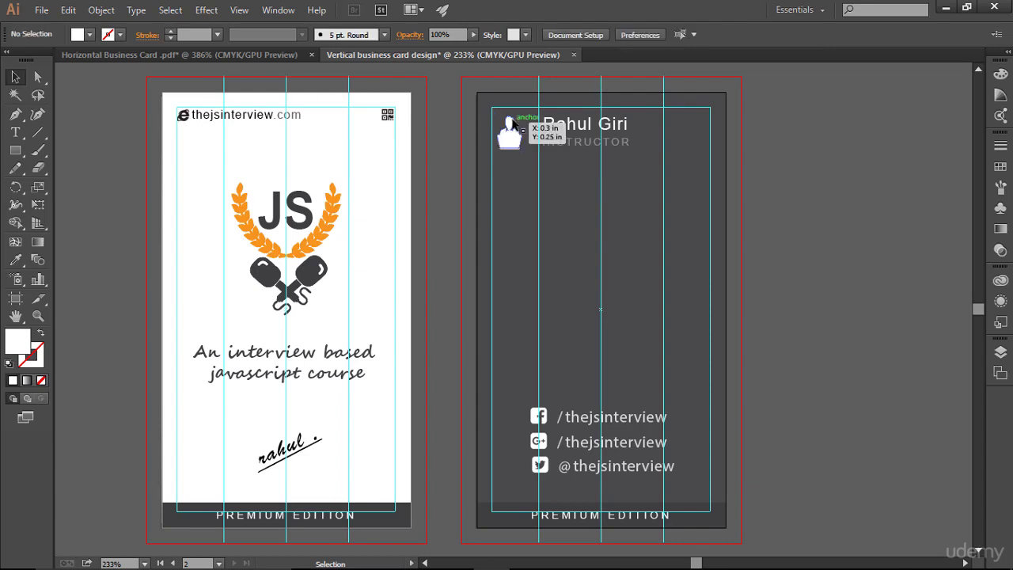
# - Nudge the name and INSTRUCTOR text left beside the icon and check it with guides toggled
pyautogui.moveTo(535, 106); pyautogui.dragTo(637, 156)
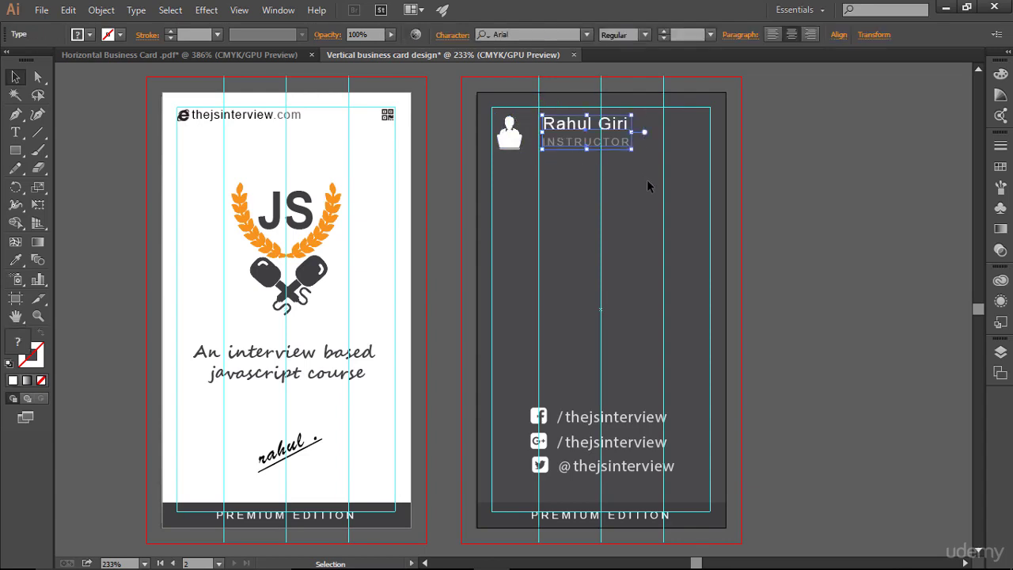
pyautogui.press('Left')
pyautogui.press('Left')
pyautogui.press('Left')
pyautogui.press('Left')
pyautogui.press('Left')
pyautogui.press('Left')
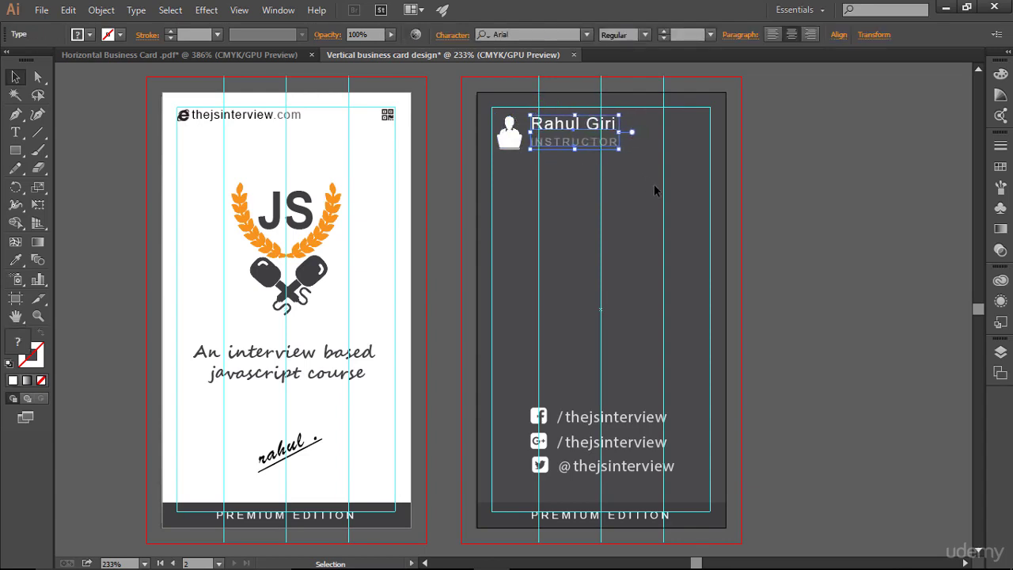
pyautogui.click(654, 189)
pyautogui.press('ctrl')
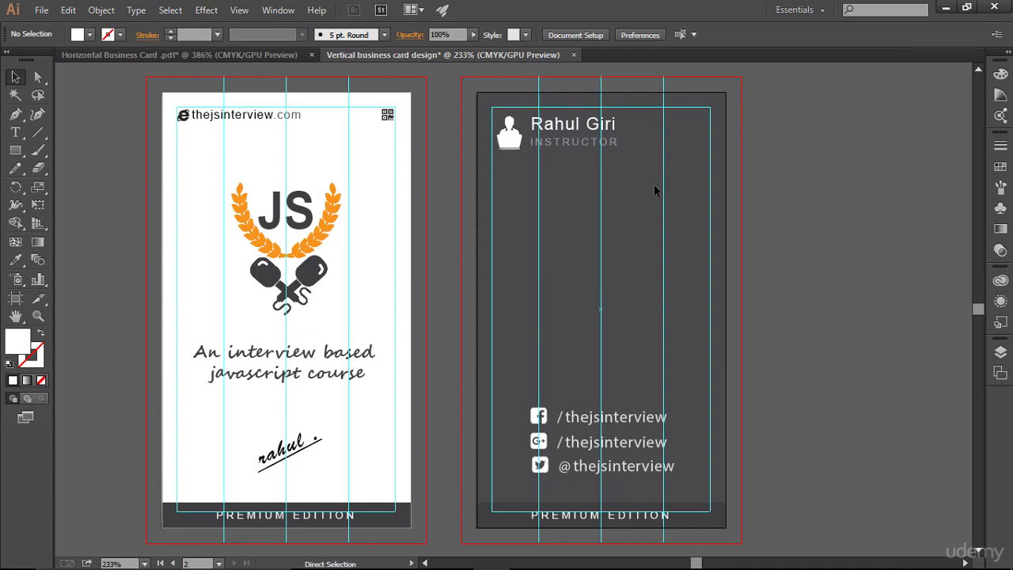
pyautogui.hotkey('ctrl', ';')
pyautogui.press('ctrl')
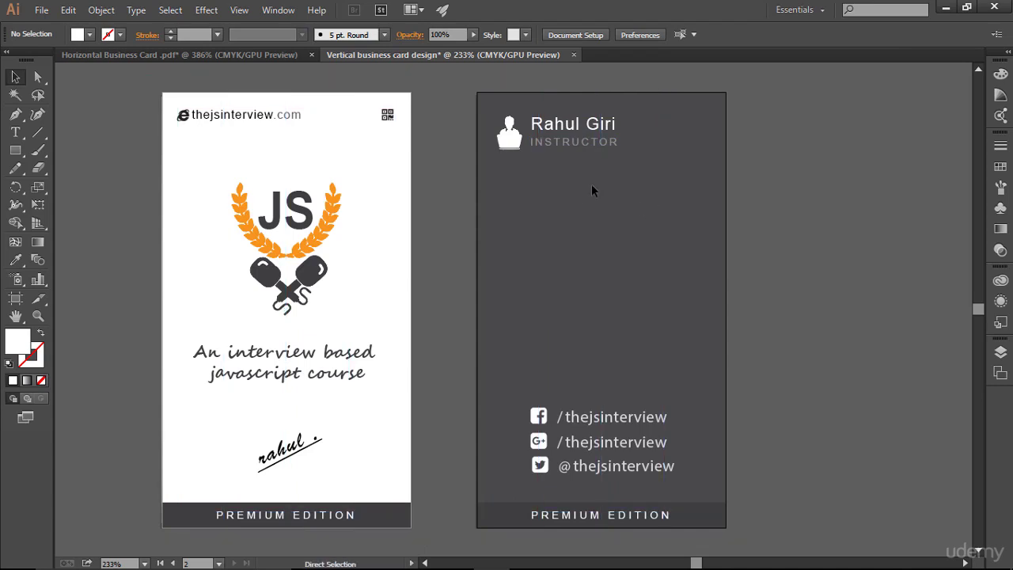
pyautogui.hotkey('ctrl', ';')
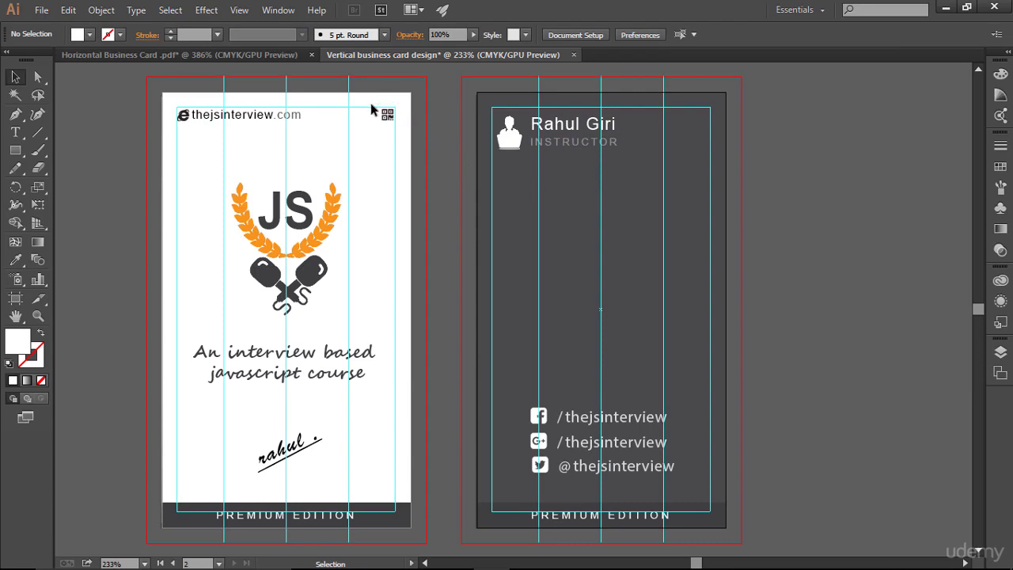
# - Bring a copy of the front card's QR glyph to the back card's top-right corner
pyautogui.moveTo(368, 104); pyautogui.dragTo(700, 124)
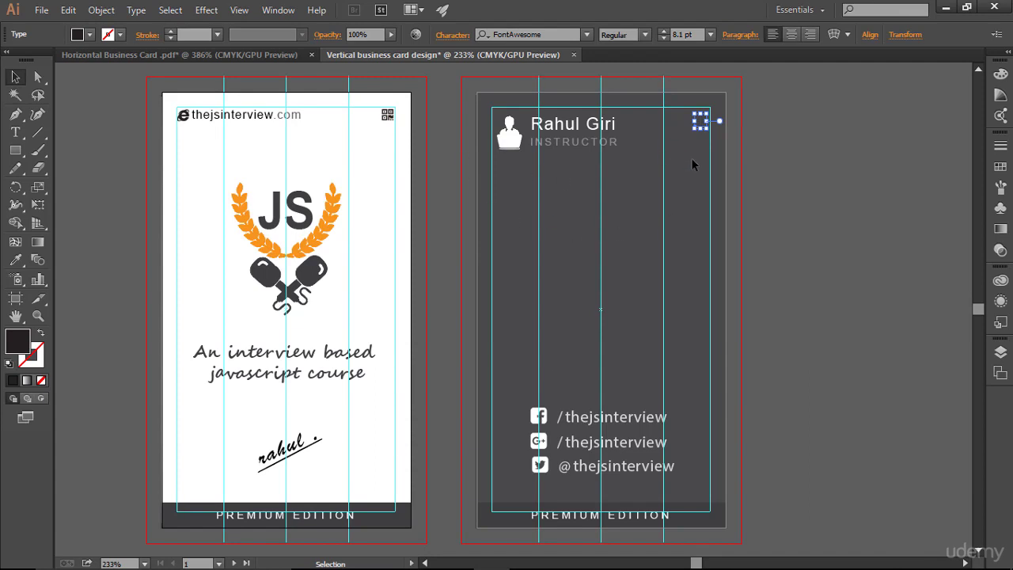
pyautogui.click(682, 217)
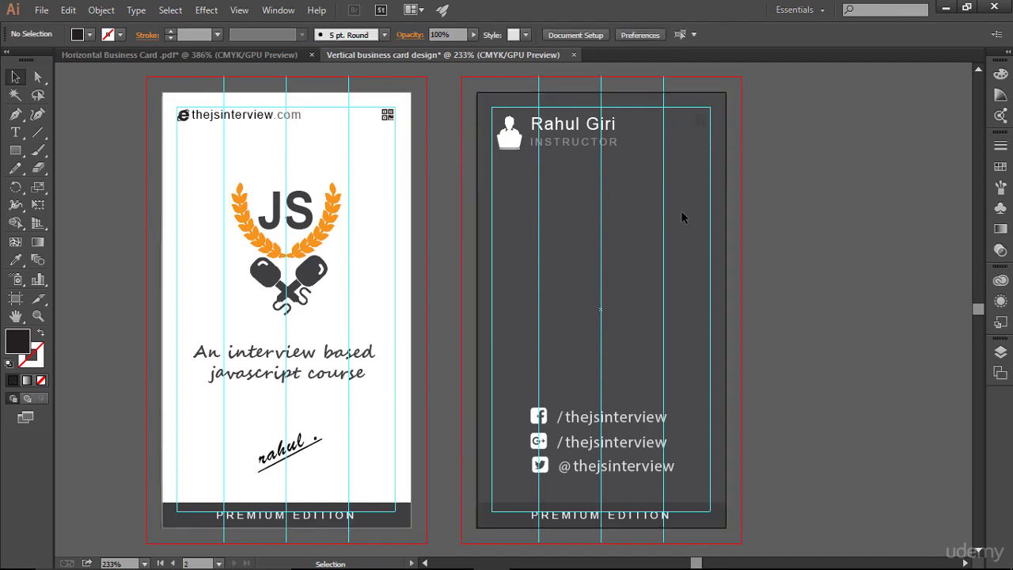
pyautogui.click(699, 121)
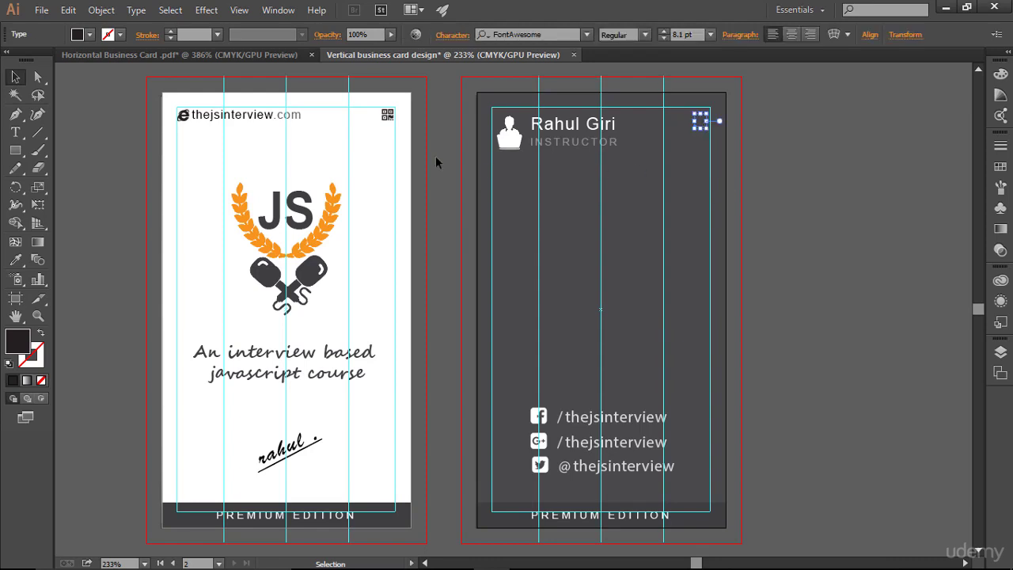
# - Give the back card's QR glyph a white fill from the Swatches
pyautogui.click(1000, 146)
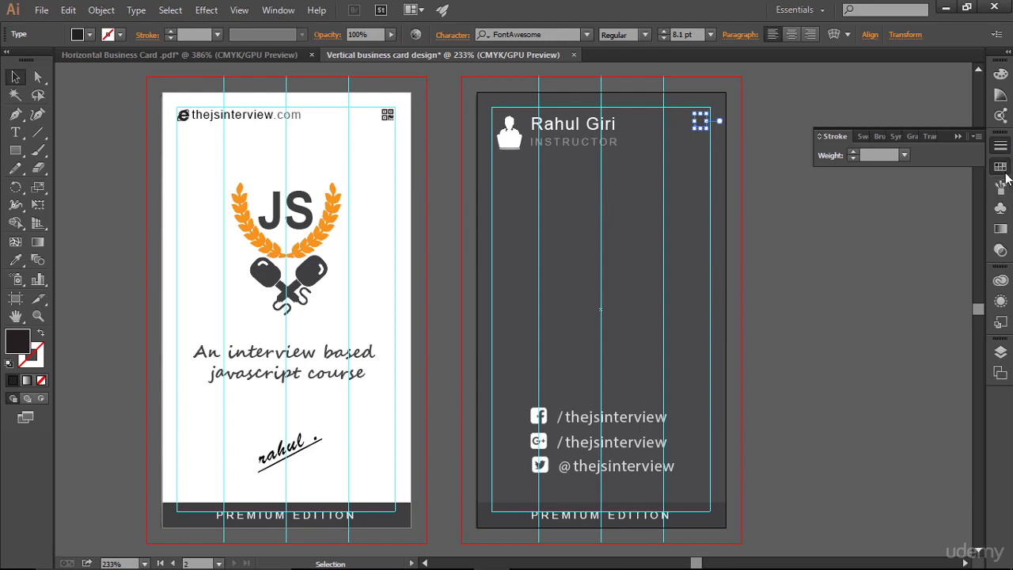
pyautogui.click(999, 166)
pyautogui.click(844, 179)
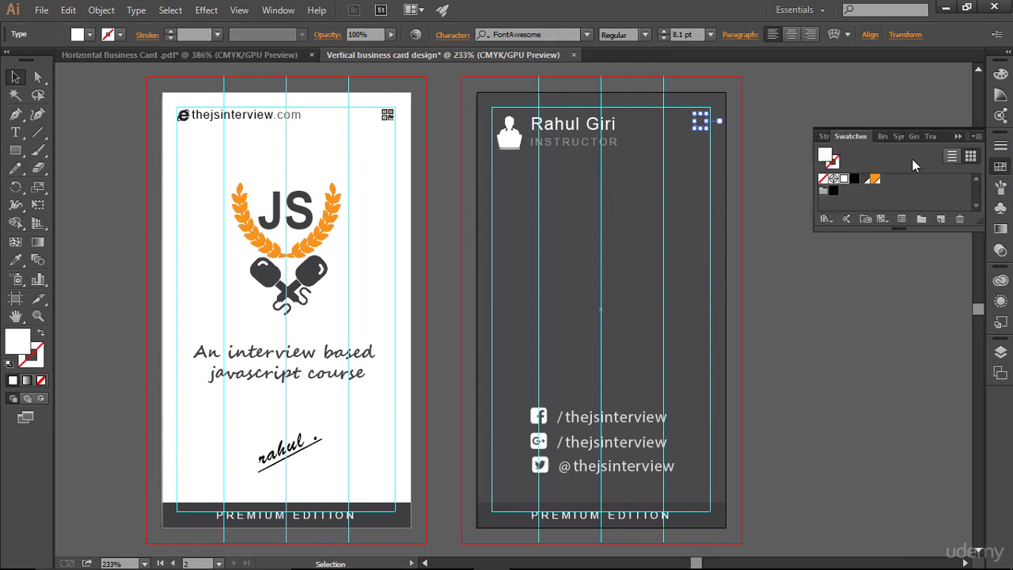
pyautogui.click(960, 134)
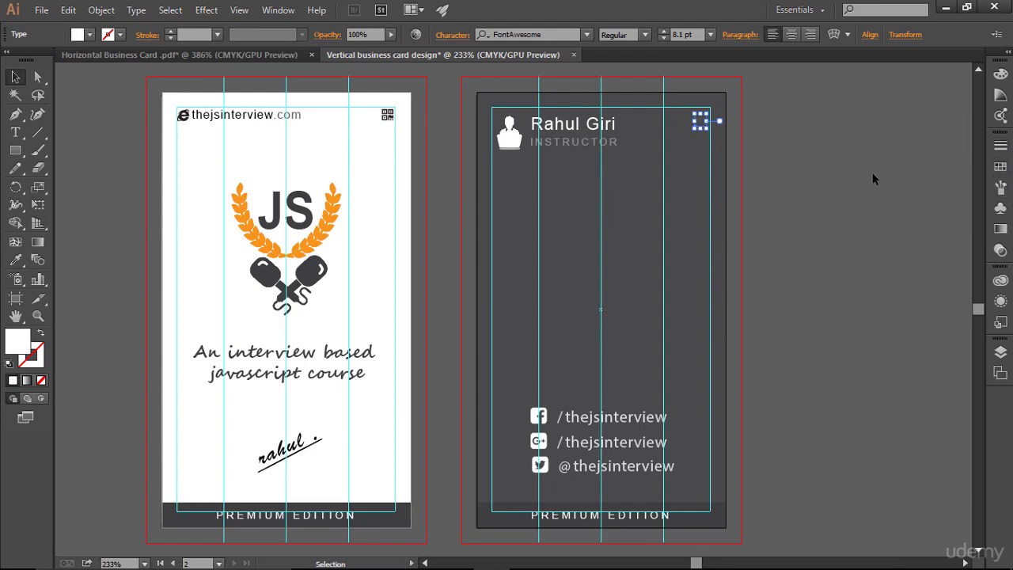
pyautogui.click(871, 176)
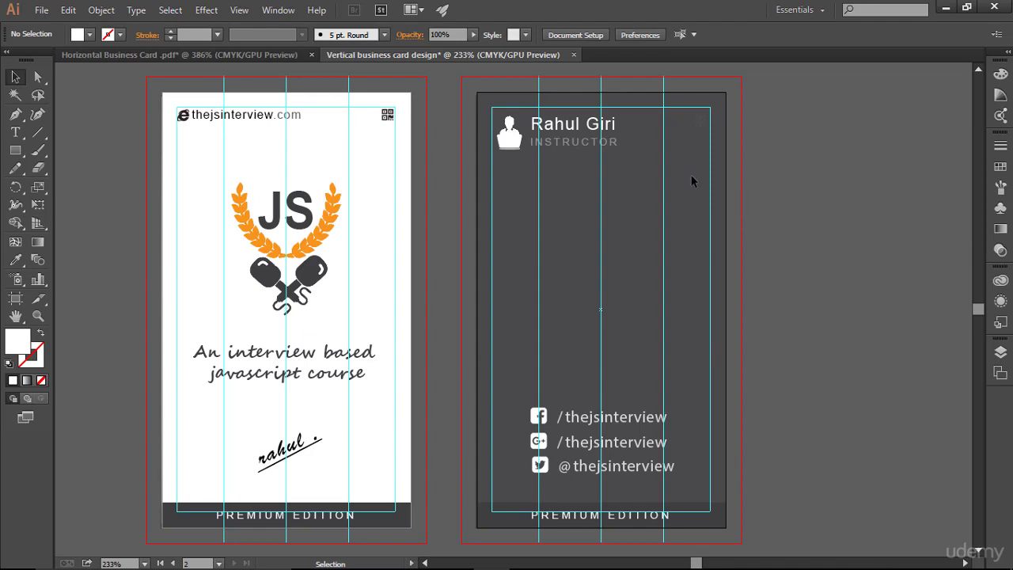
# - Send the dark background rectangle to the back and lock it in Layers
pyautogui.click(1000, 352)
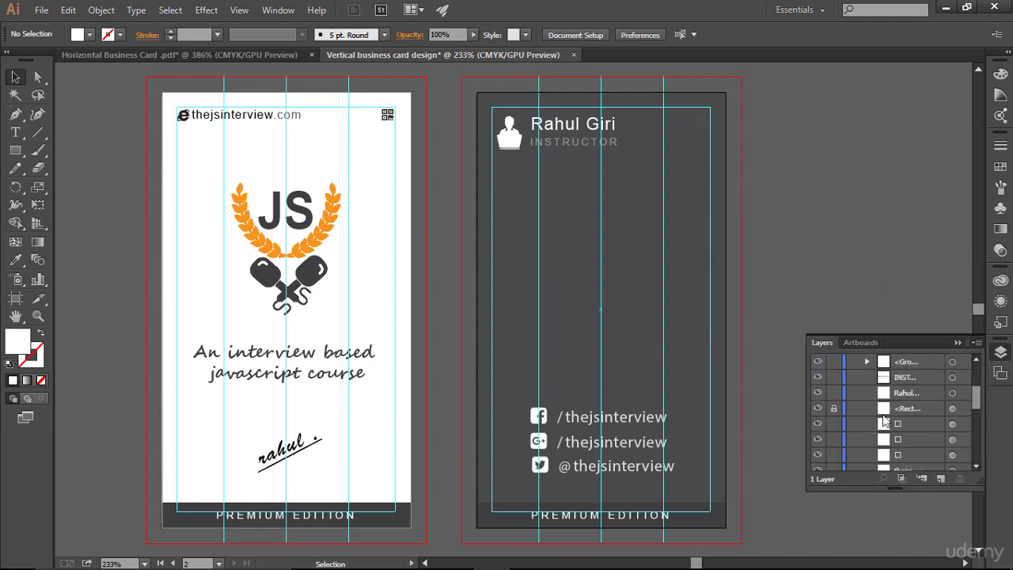
pyautogui.scroll(-2, 894, 400)
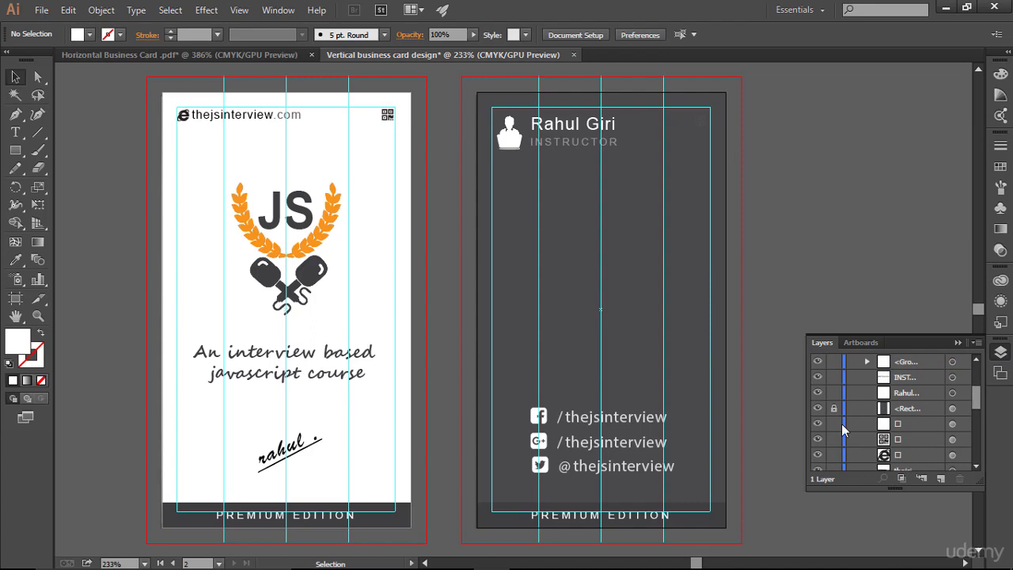
pyautogui.click(584, 285)
pyautogui.rightClick(584, 284)
pyautogui.moveTo(640, 497)
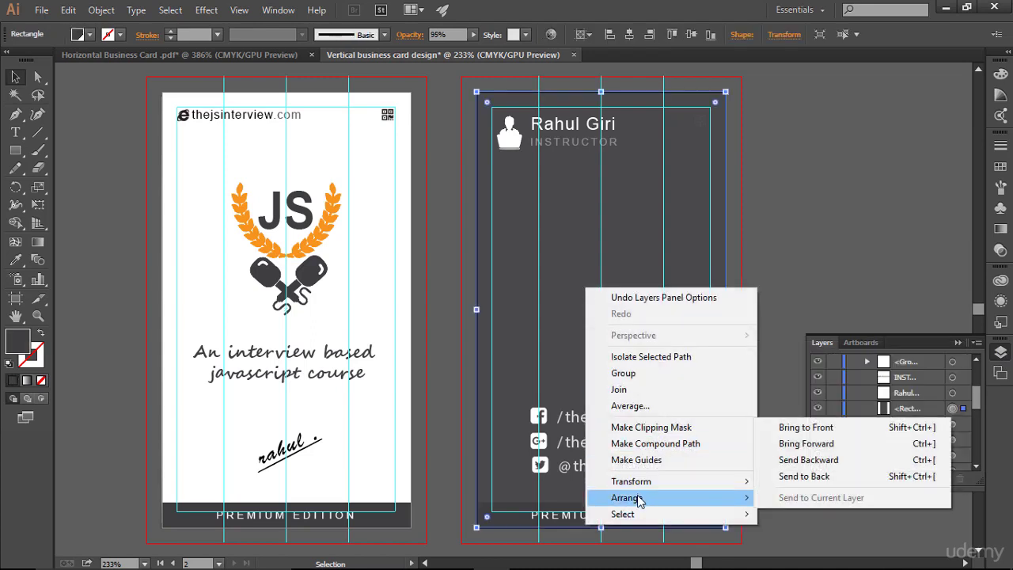
pyautogui.click(803, 476)
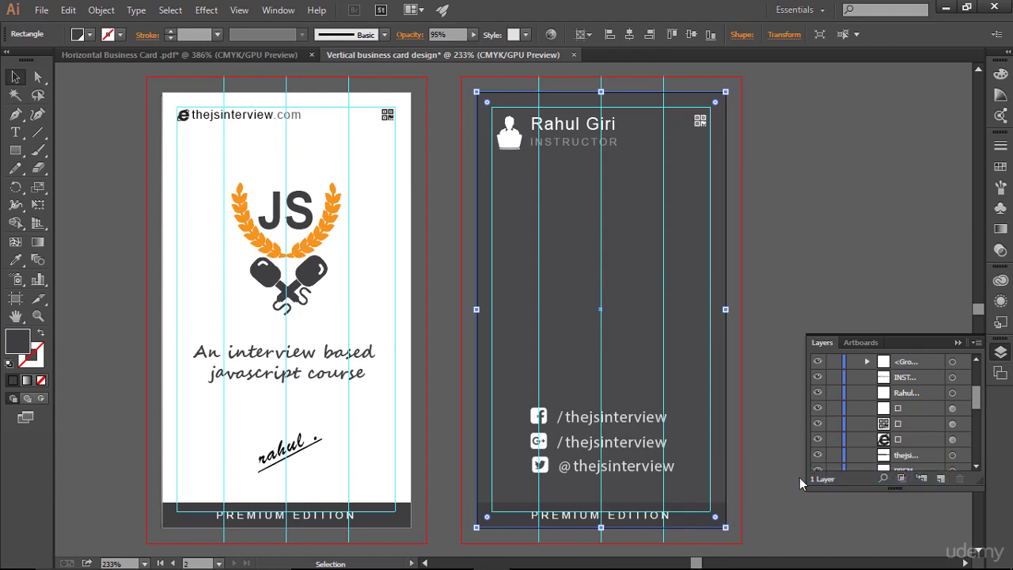
pyautogui.scroll(-5, 859, 434)
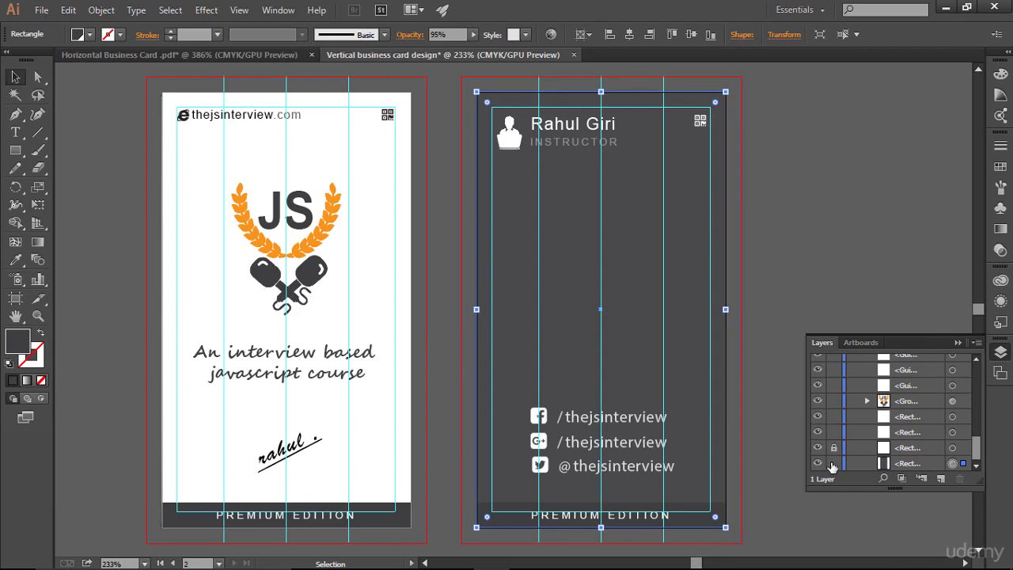
pyautogui.click(833, 463)
pyautogui.click(958, 343)
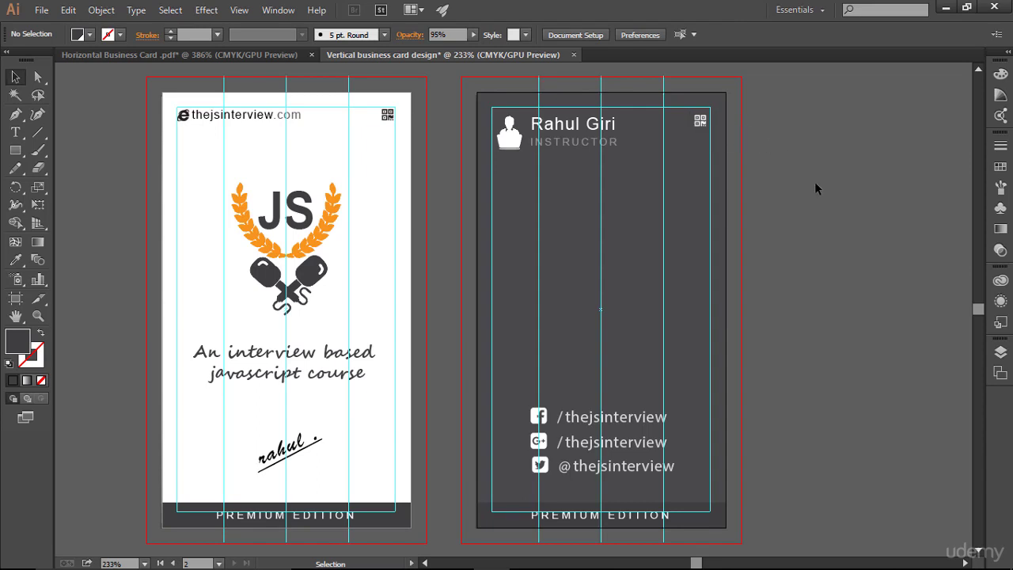
# - Scale the profile icon and name block down slightly and nudge them up and left
pyautogui.hotkey('ctrl', ';')
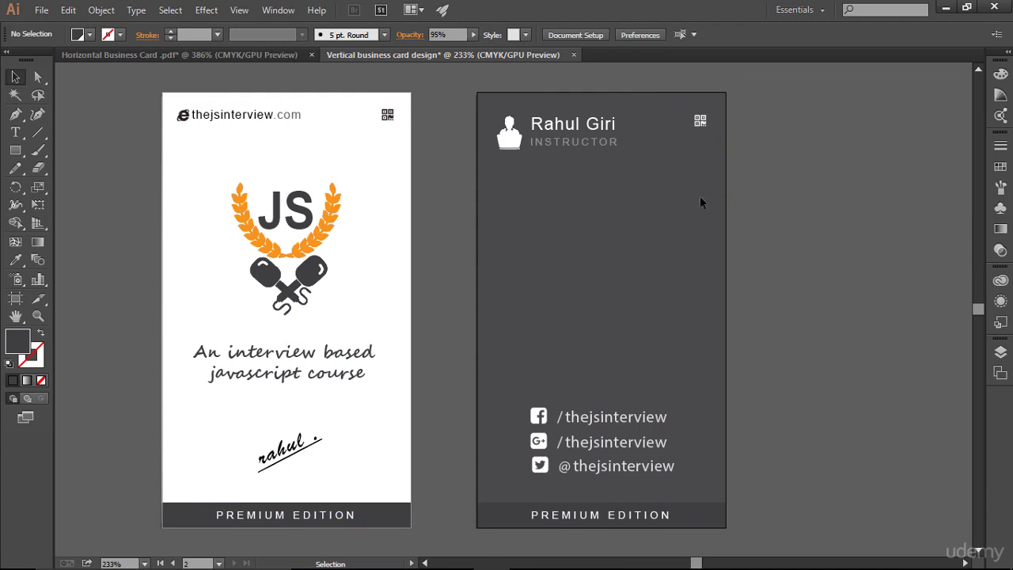
pyautogui.moveTo(492, 113); pyautogui.dragTo(629, 183)
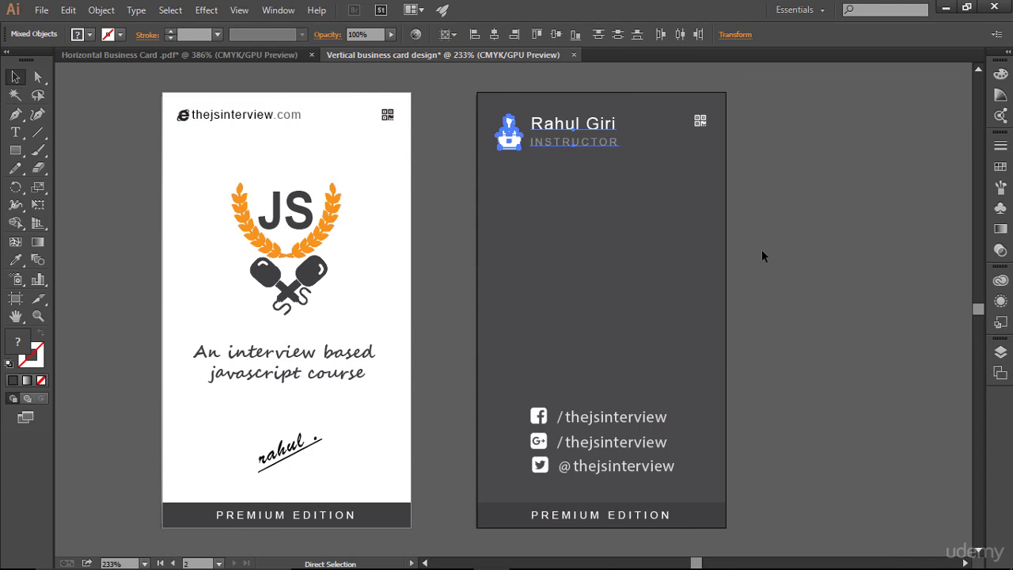
pyautogui.hotkey('ctrl', ';')
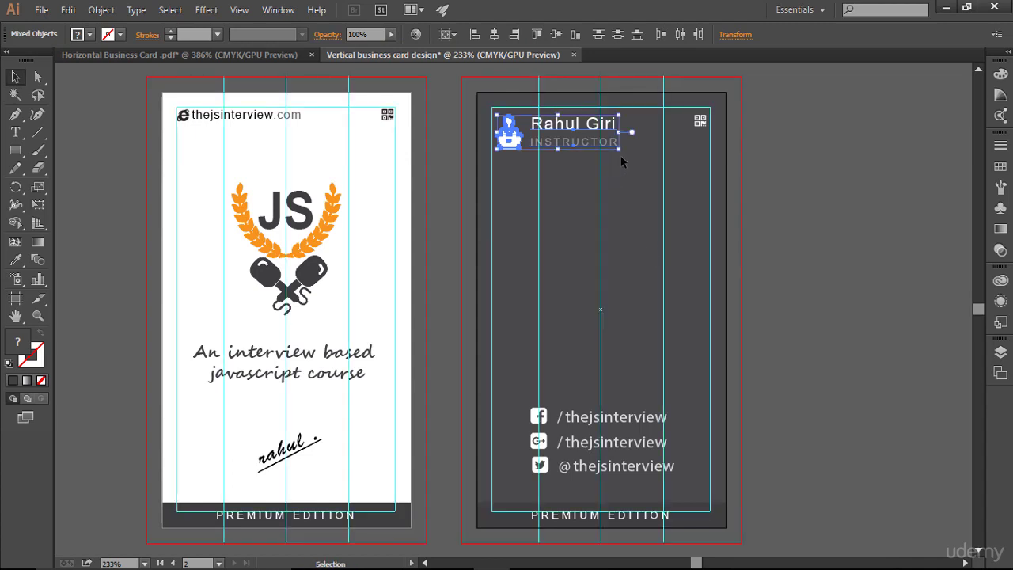
pyautogui.moveTo(620, 152); pyautogui.dragTo(614, 150)
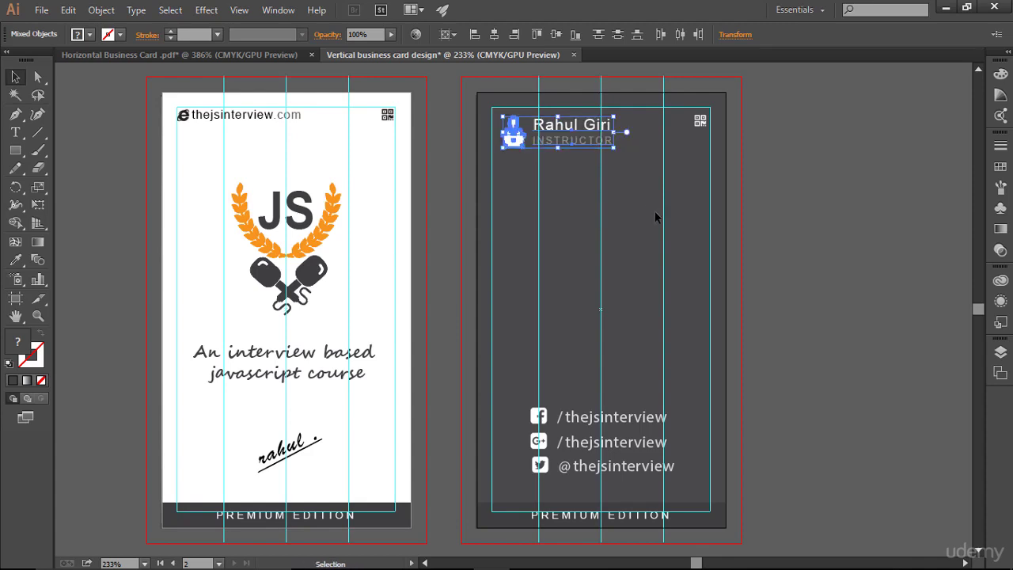
pyautogui.press('Left')
pyautogui.press('Left')
pyautogui.press('Left')
pyautogui.press('Up')
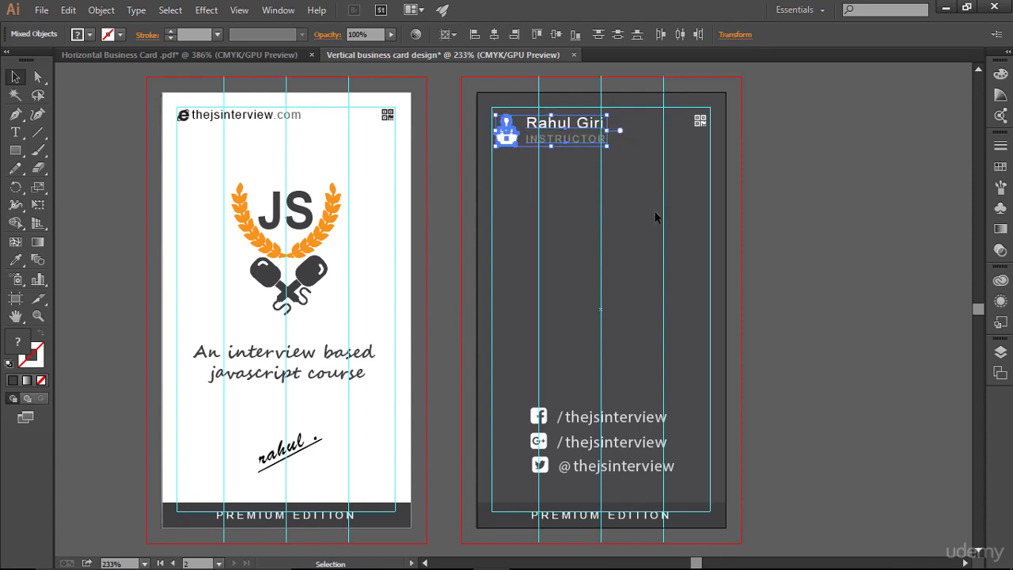
pyautogui.press('Right')
pyautogui.press('Up')
pyautogui.click(655, 217)
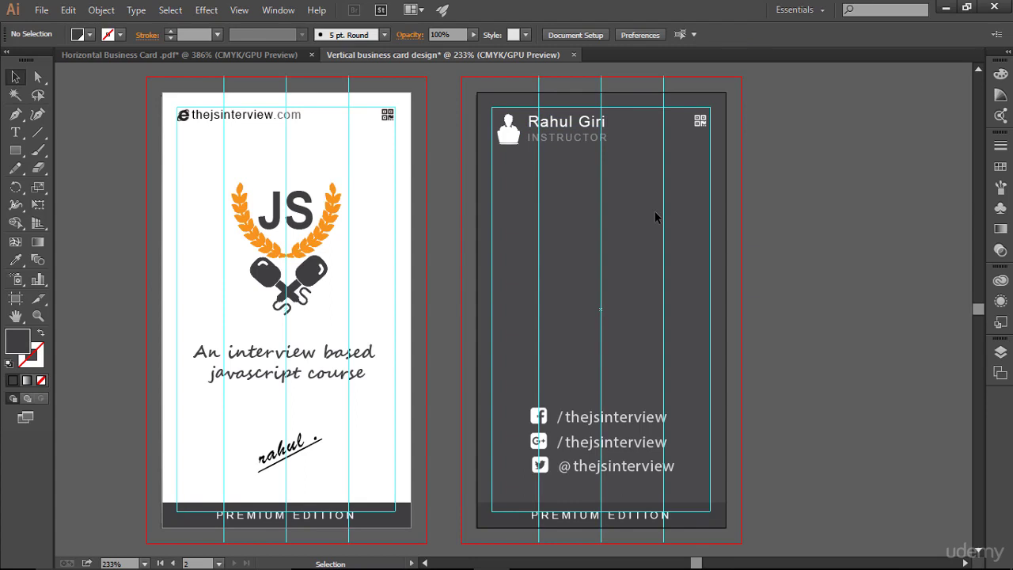
# - Lower the INSTRUCTOR subtitle's tracking in the Character panel to tighten its spacing
pyautogui.click(598, 140)
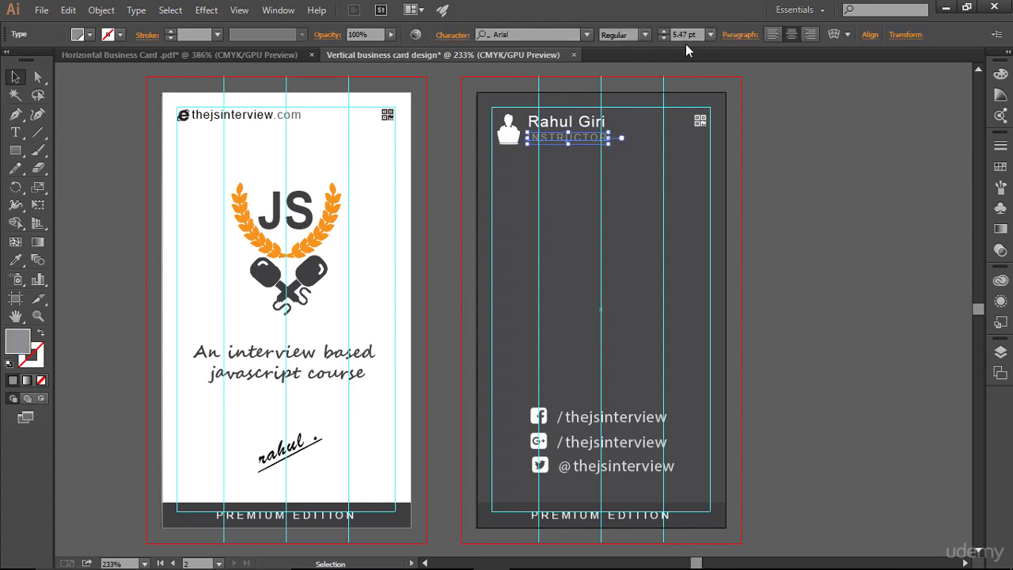
pyautogui.click(645, 166)
pyautogui.click(613, 140)
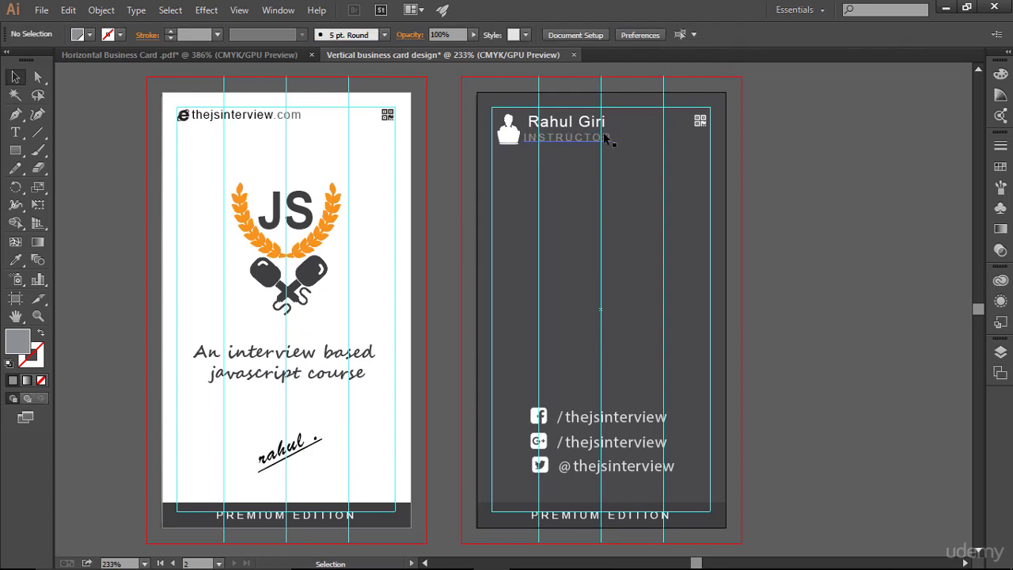
pyautogui.click(661, 215)
pyautogui.click(613, 145)
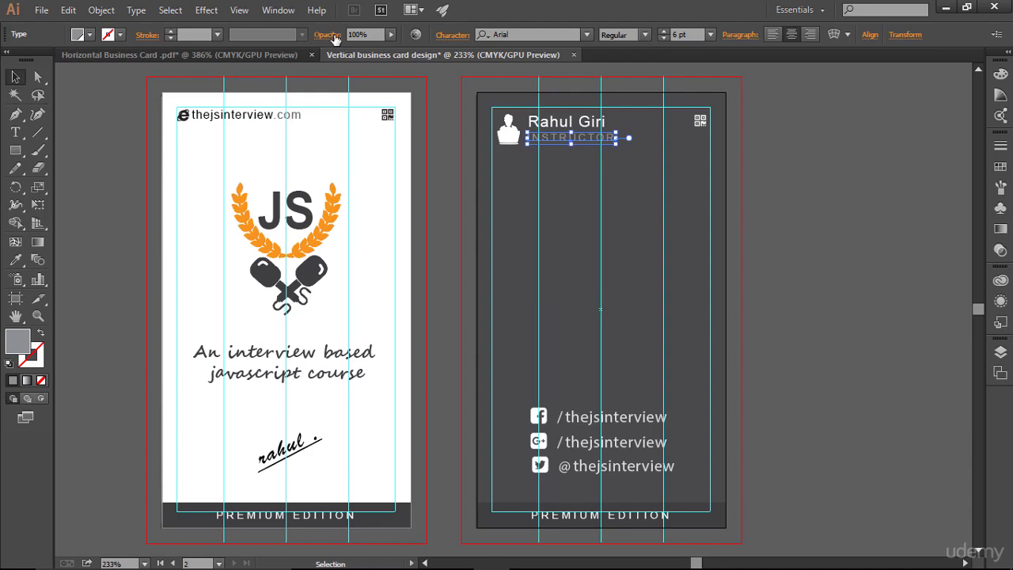
pyautogui.click(450, 35)
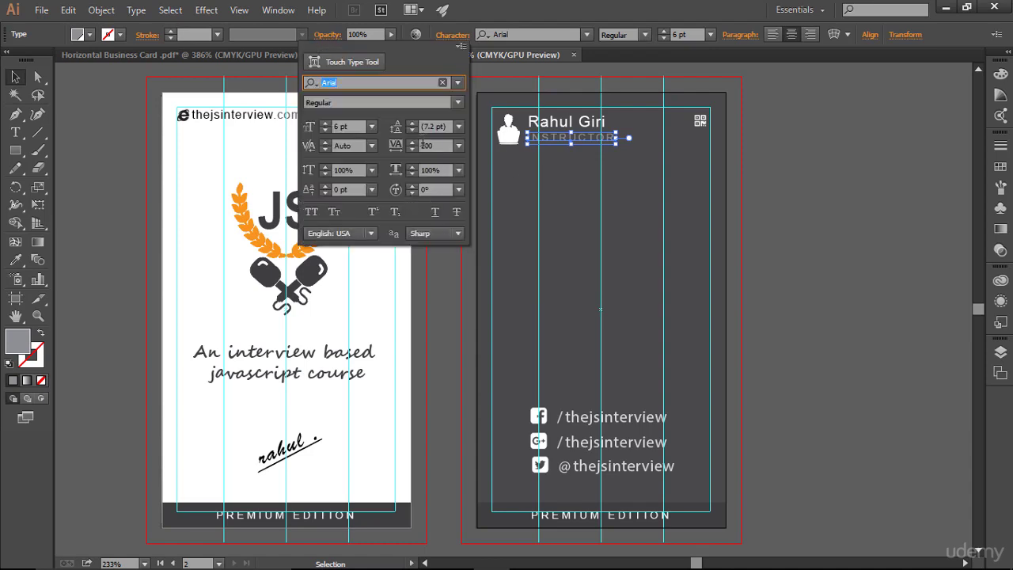
pyautogui.moveTo(443, 147); pyautogui.dragTo(419, 146)
pyautogui.write('150')
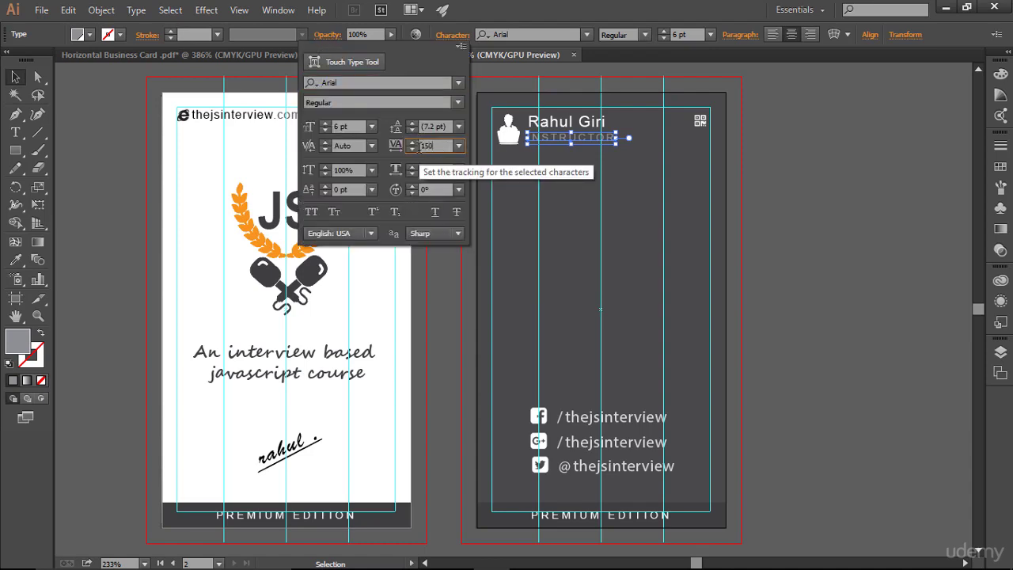
pyautogui.press('Return')
pyautogui.click(624, 217)
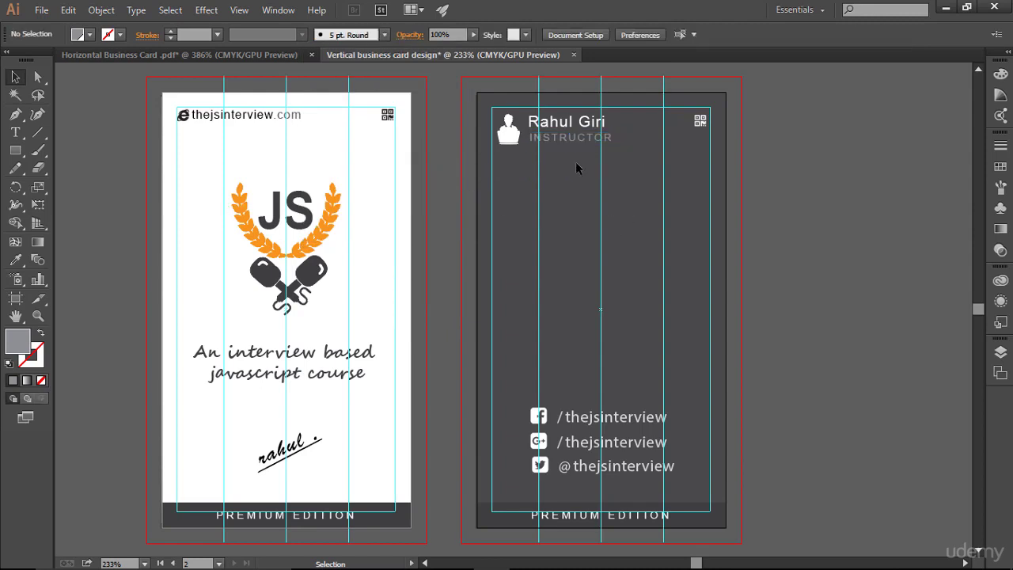
pyautogui.click(593, 147)
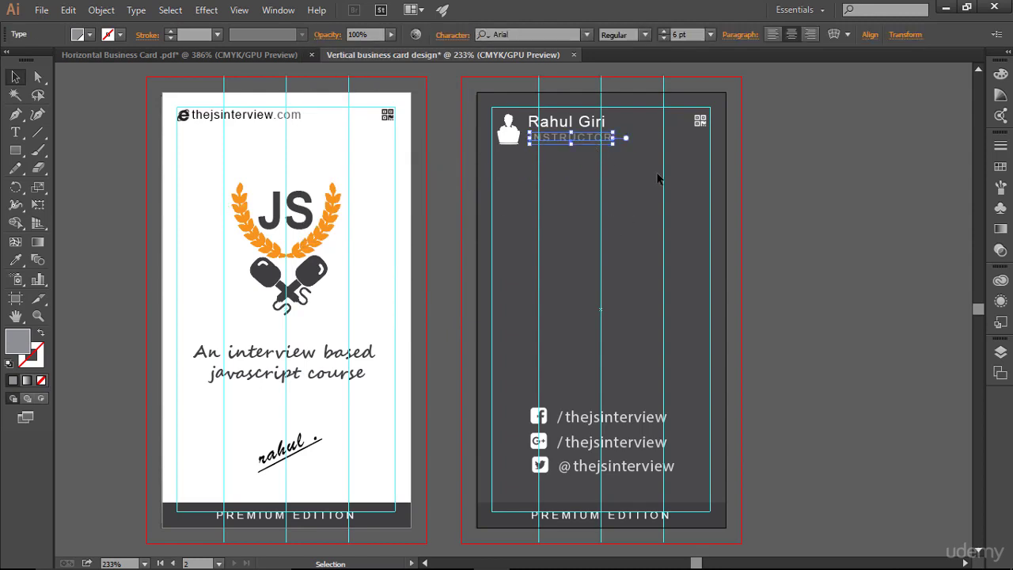
pyautogui.click(658, 183)
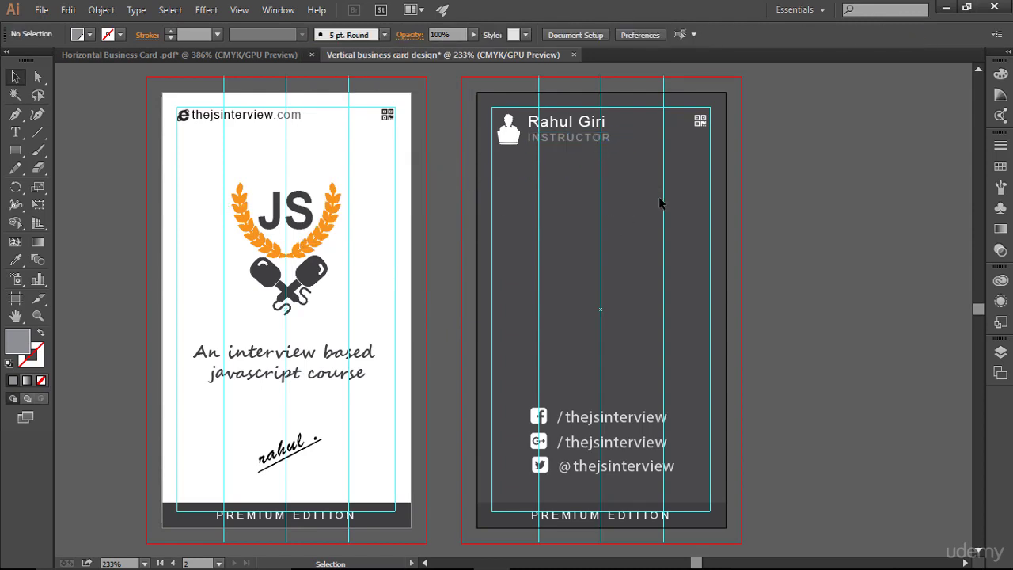
# - Set the name's tracking to 75 in the Character panel
pyautogui.click(565, 124)
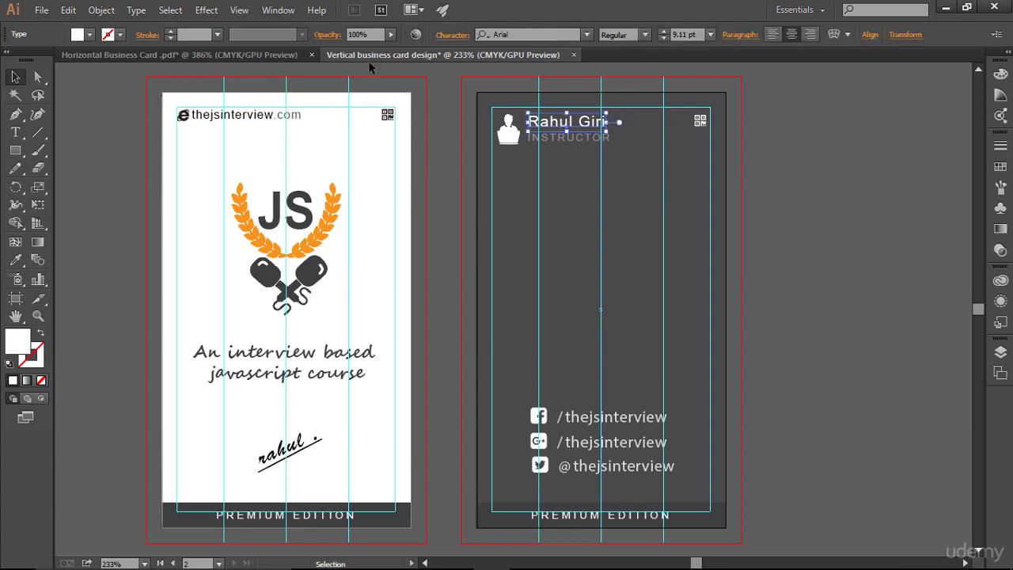
pyautogui.click(443, 40)
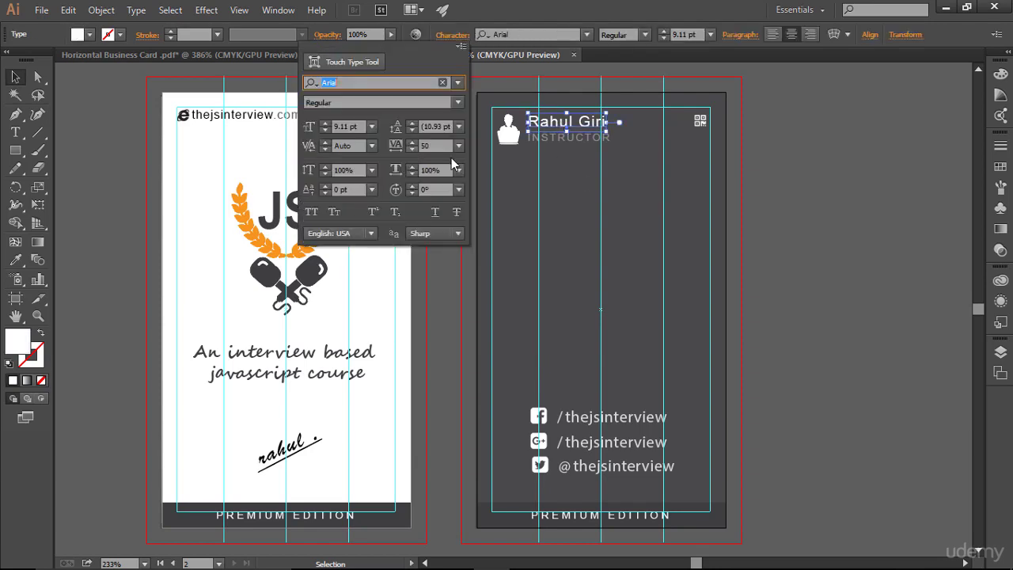
pyautogui.click(413, 146)
pyautogui.write('75')
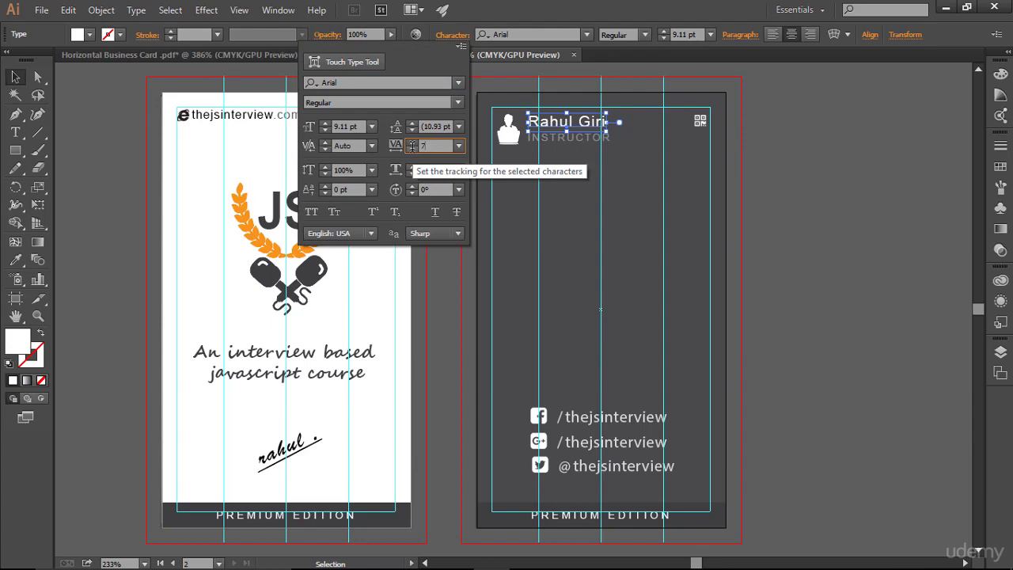
pyautogui.press('Return')
pyautogui.click(614, 193)
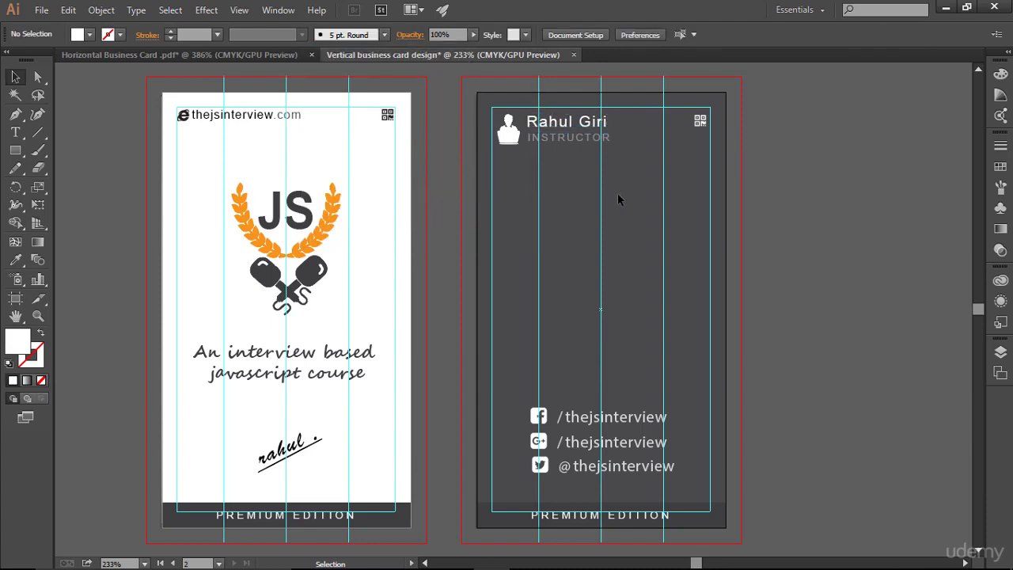
# - Increase the name's tracking to 90 and preview it without guides
pyautogui.click(594, 124)
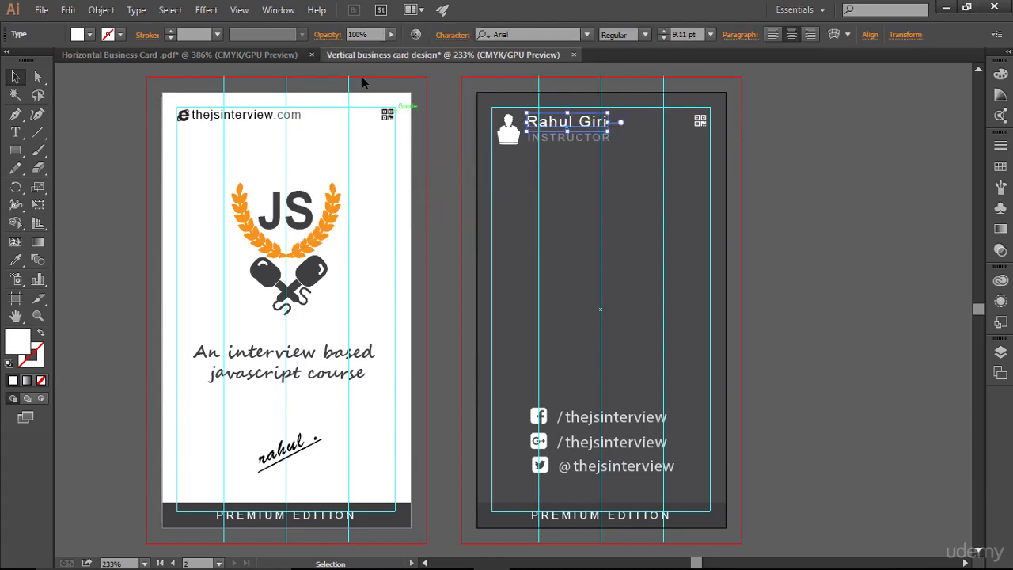
pyautogui.click(450, 36)
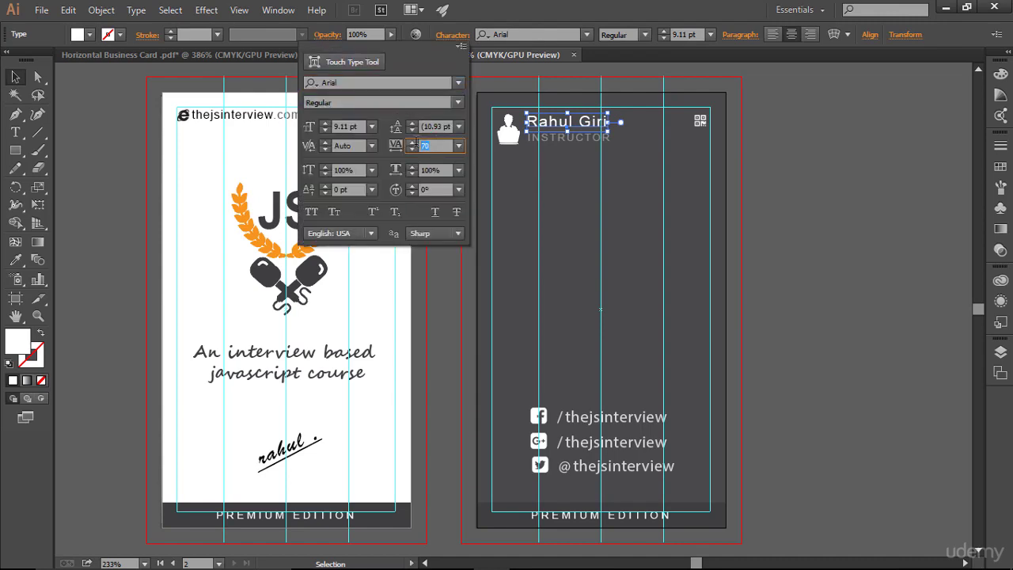
pyautogui.write('90')
pyautogui.press('Return')
pyautogui.click(598, 186)
pyautogui.click(590, 124)
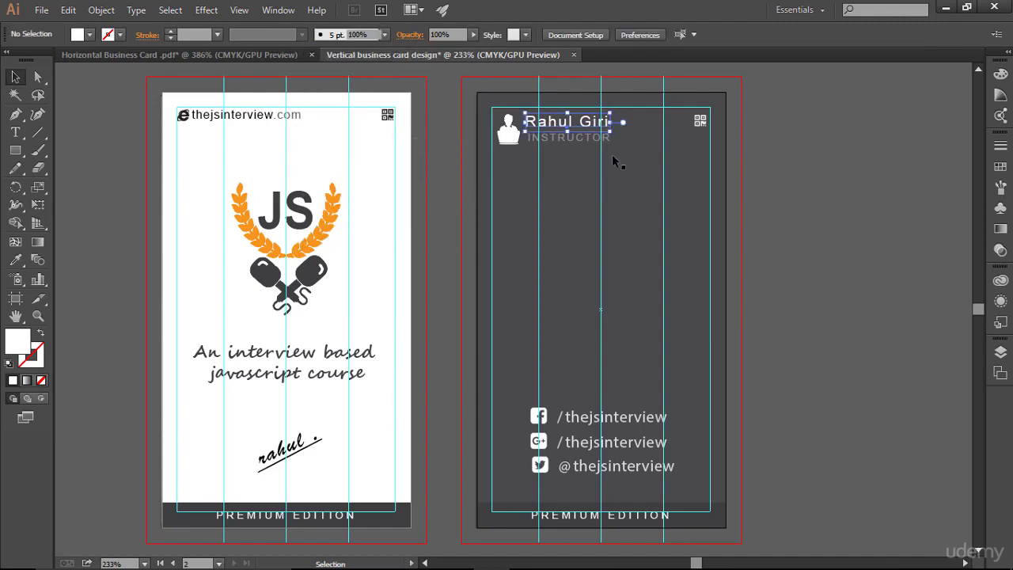
pyautogui.click(637, 229)
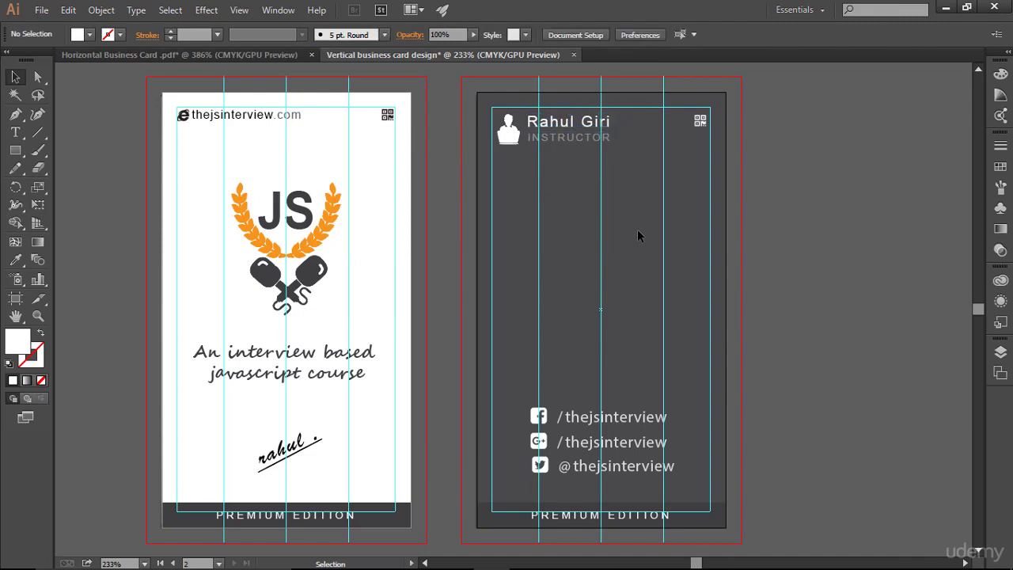
pyautogui.hotkey('ctrl', ';')
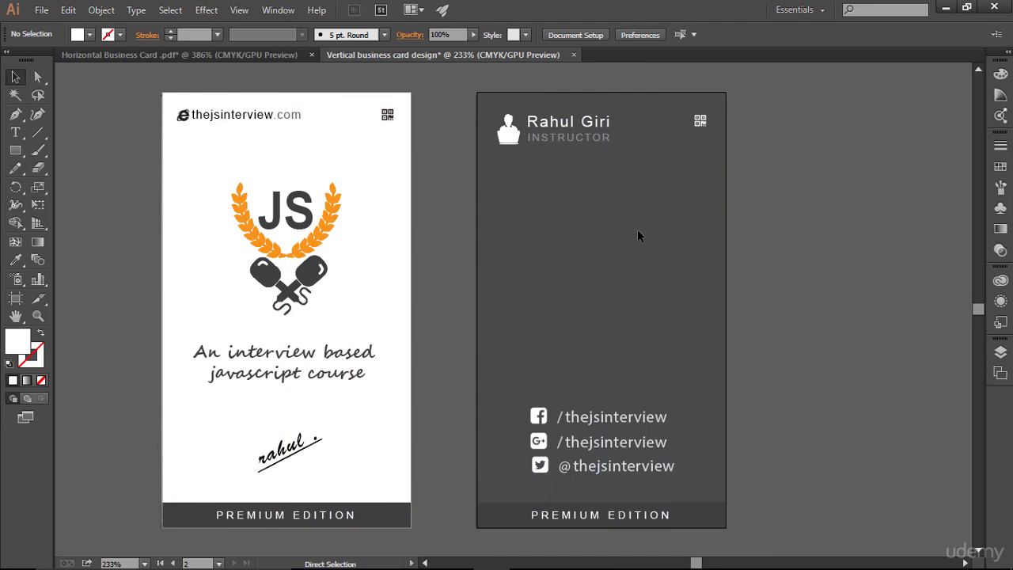
pyautogui.hotkey('ctrl', ';')
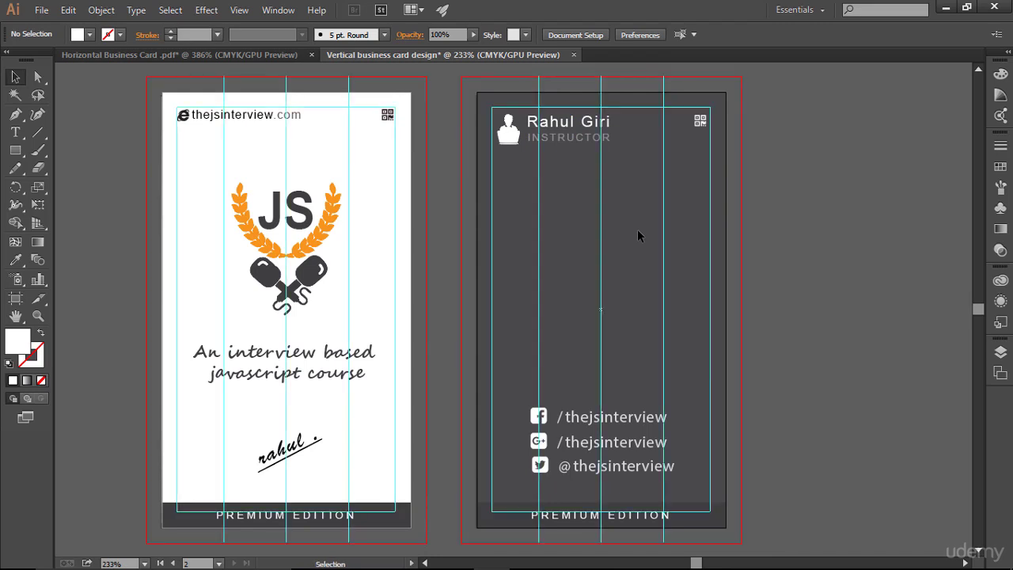
# - Enlarge the top-right QR-code icon slightly, from 8.1 pt to about 9.63 pt
pyautogui.click(702, 122)
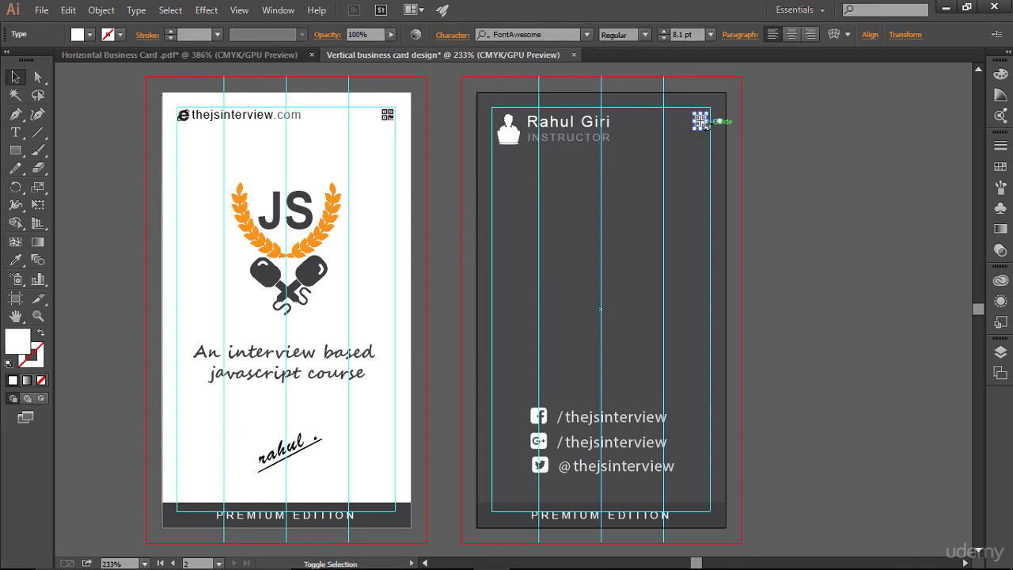
pyautogui.moveTo(710, 132); pyautogui.dragTo(710, 132)
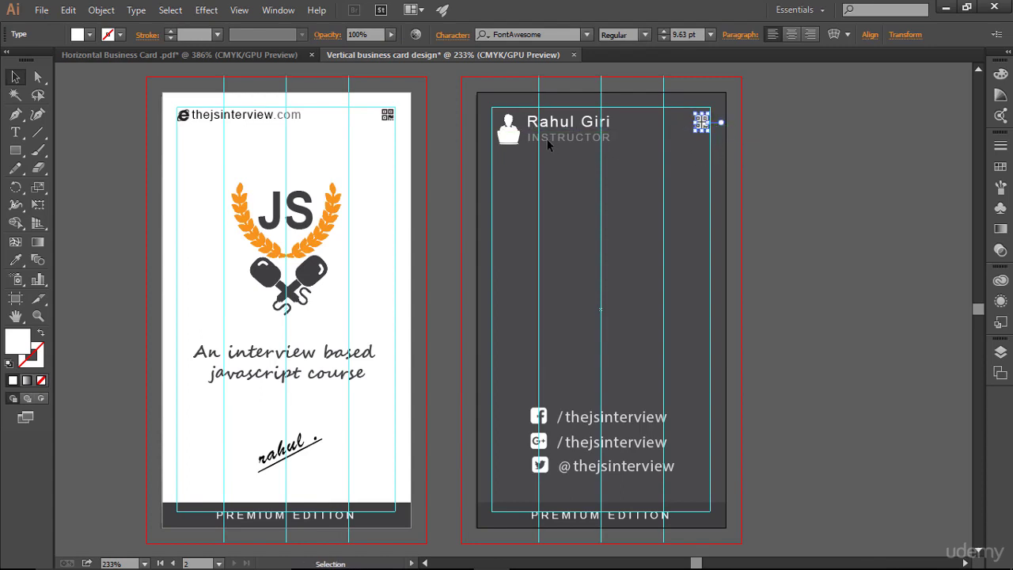
pyautogui.click(742, 214)
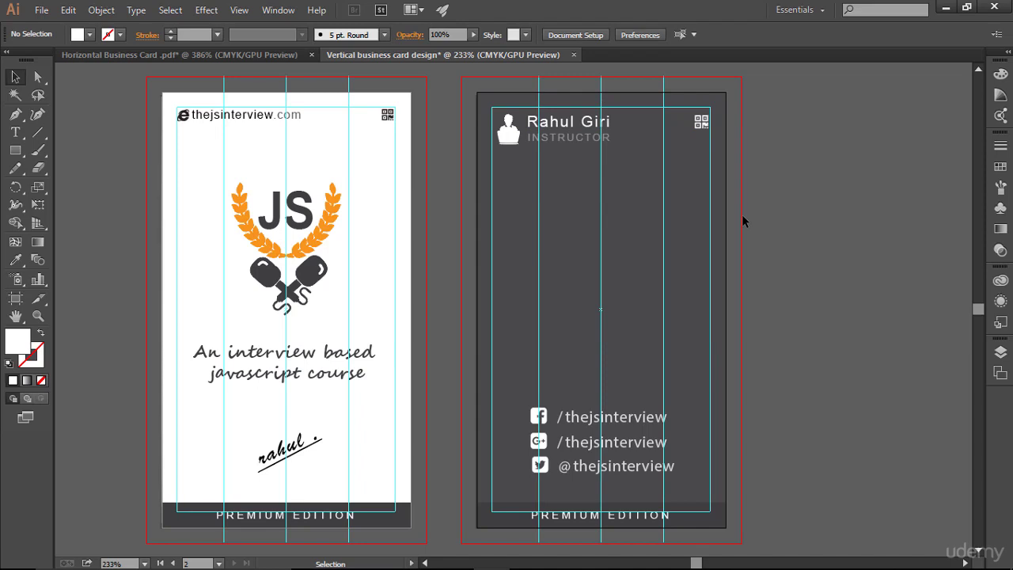
pyautogui.hotkey('ctrl', ';')
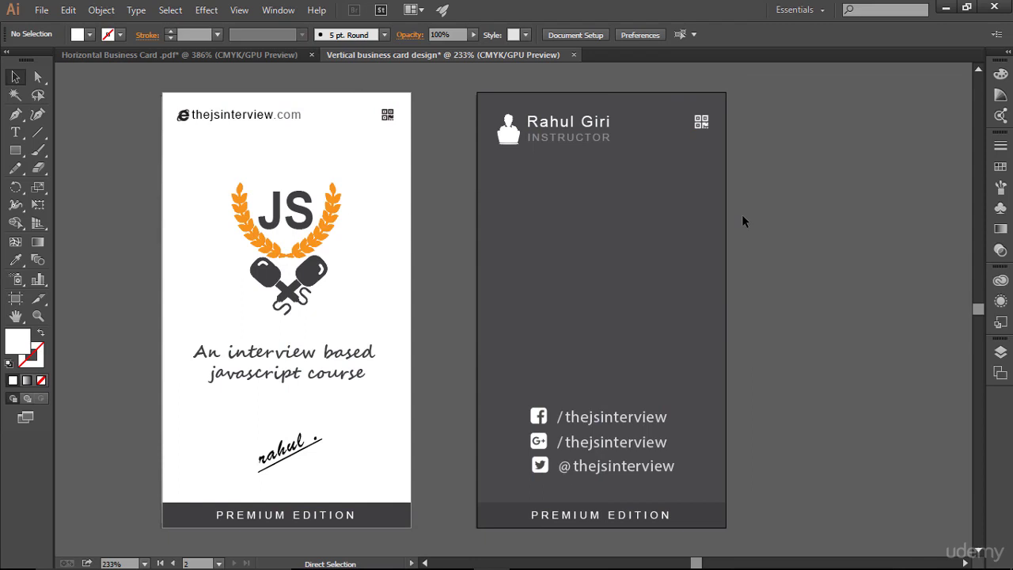
pyautogui.hotkey('ctrl', ';')
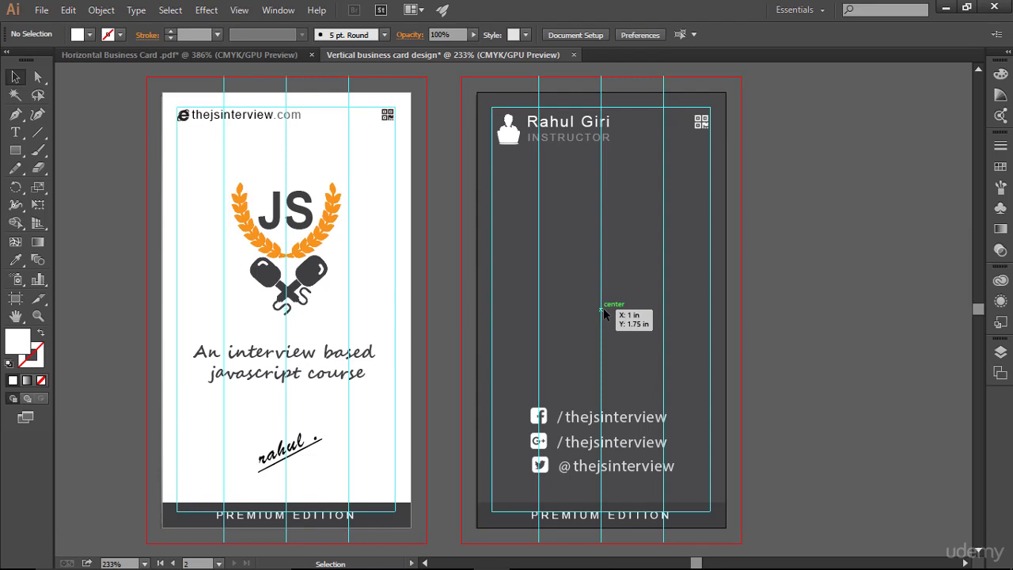
# - Draw a horizontal line across the dark card's middle and convert it into a guide
pyautogui.click(38, 132)
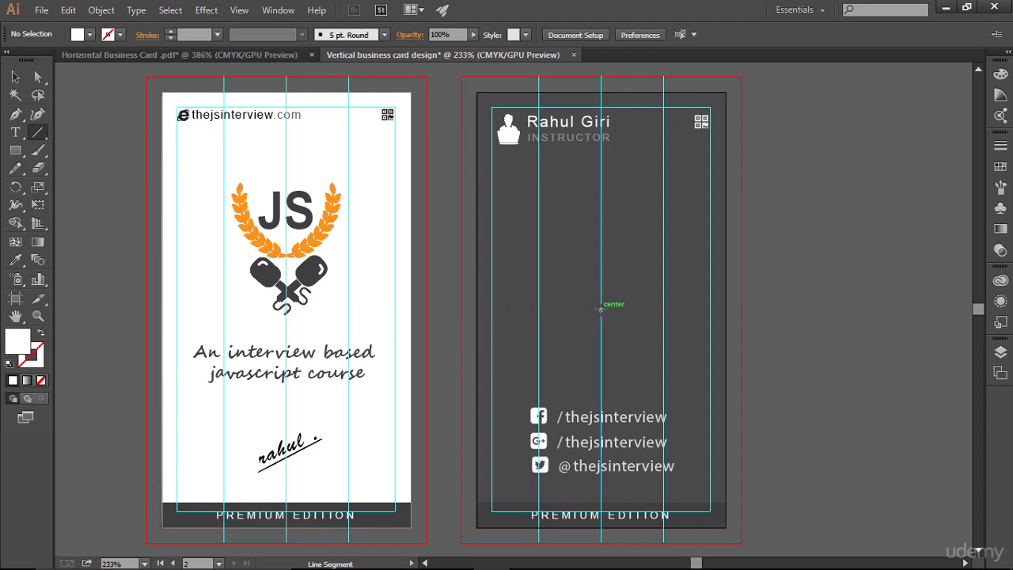
pyautogui.moveTo(599, 308); pyautogui.dragTo(740, 309)
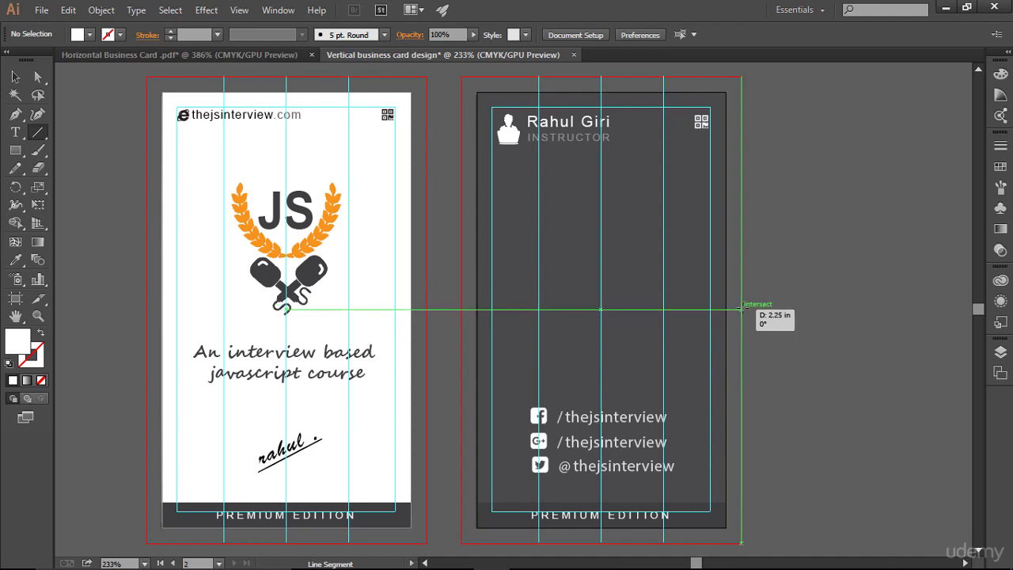
pyautogui.moveTo(740, 309); pyautogui.dragTo(740, 309)
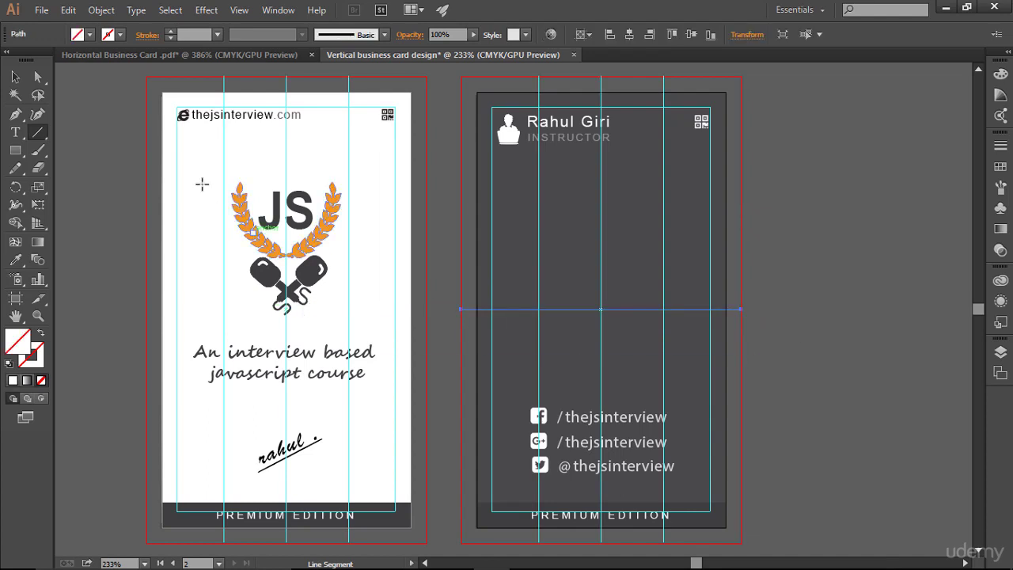
pyautogui.click(170, 31)
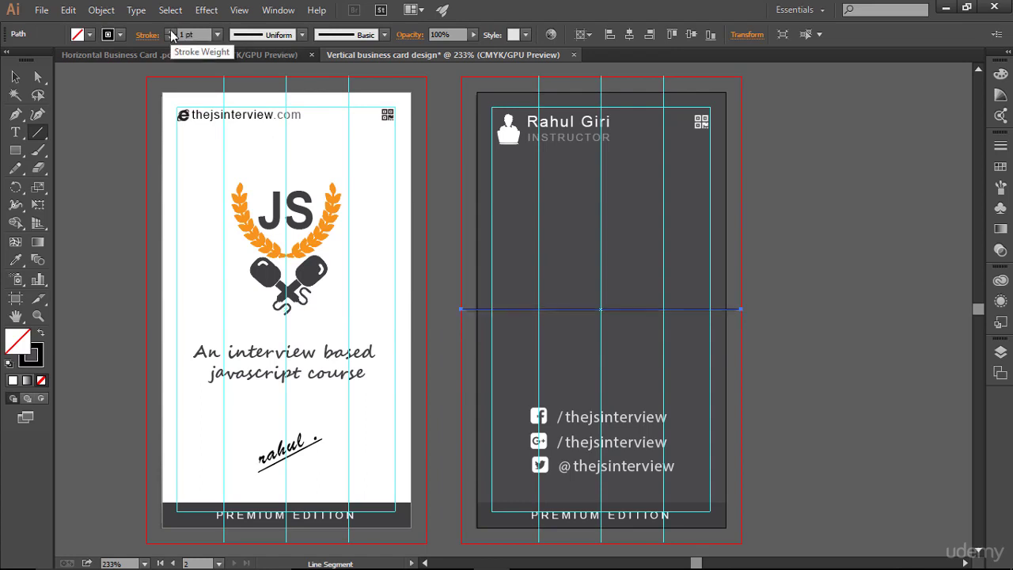
pyautogui.hotkey('ctrl', '5')
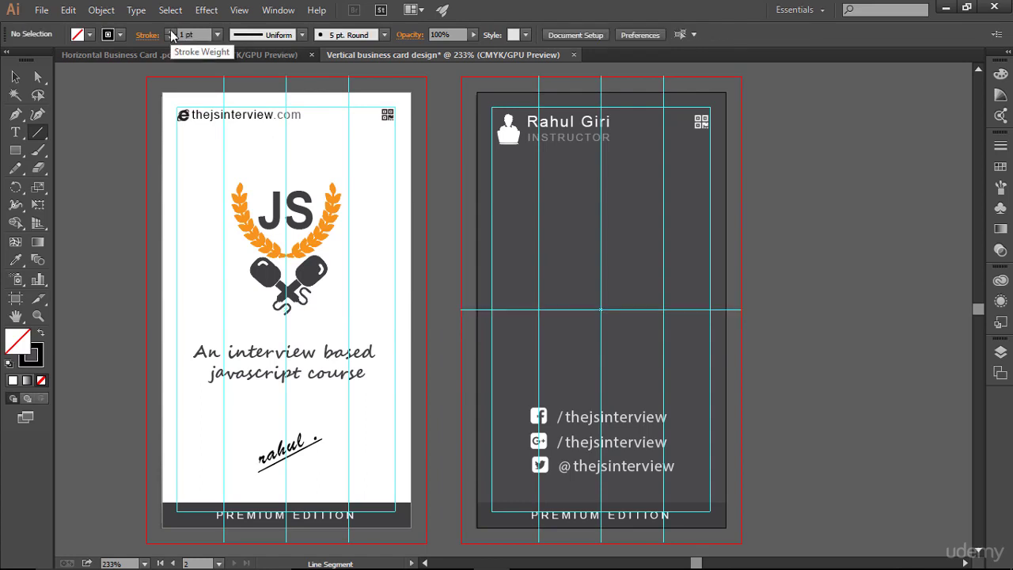
pyautogui.click(15, 76)
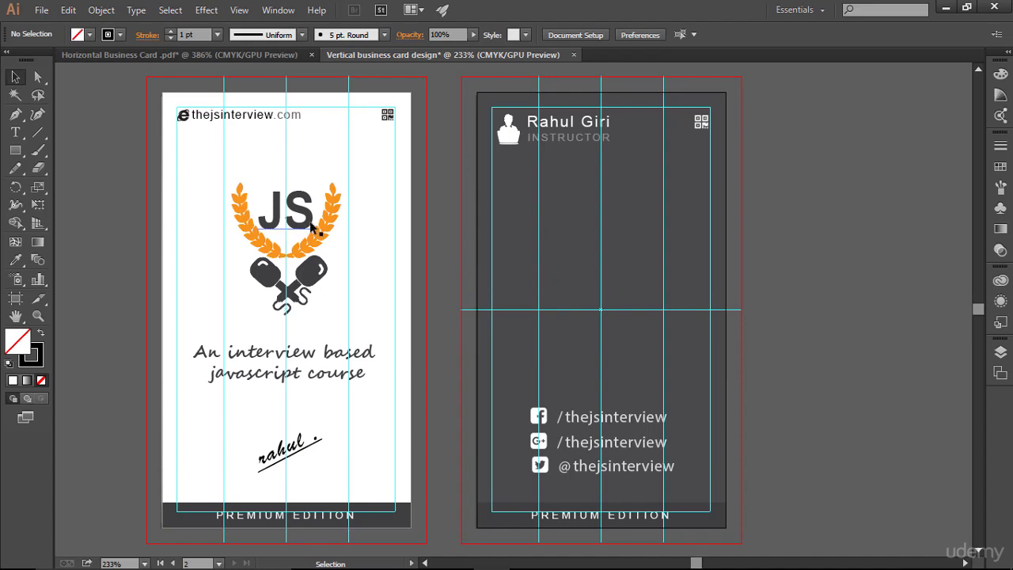
# - Draw a rectangle band on the middle guide with no stroke and a white fill
pyautogui.click(16, 163)
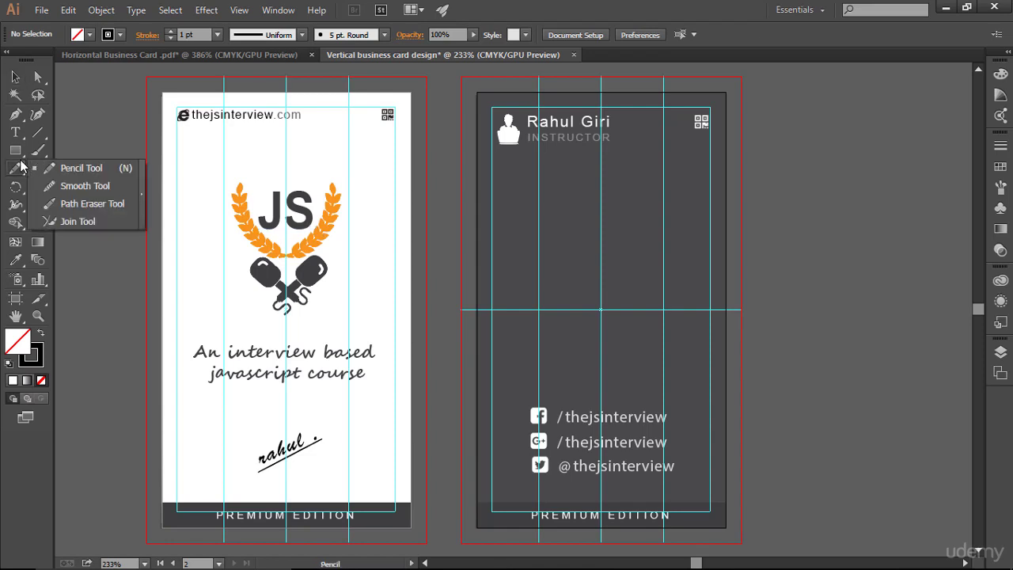
pyautogui.moveTo(15, 150); pyautogui.dragTo(97, 160)
pyautogui.moveTo(15, 149); pyautogui.dragTo(49, 152)
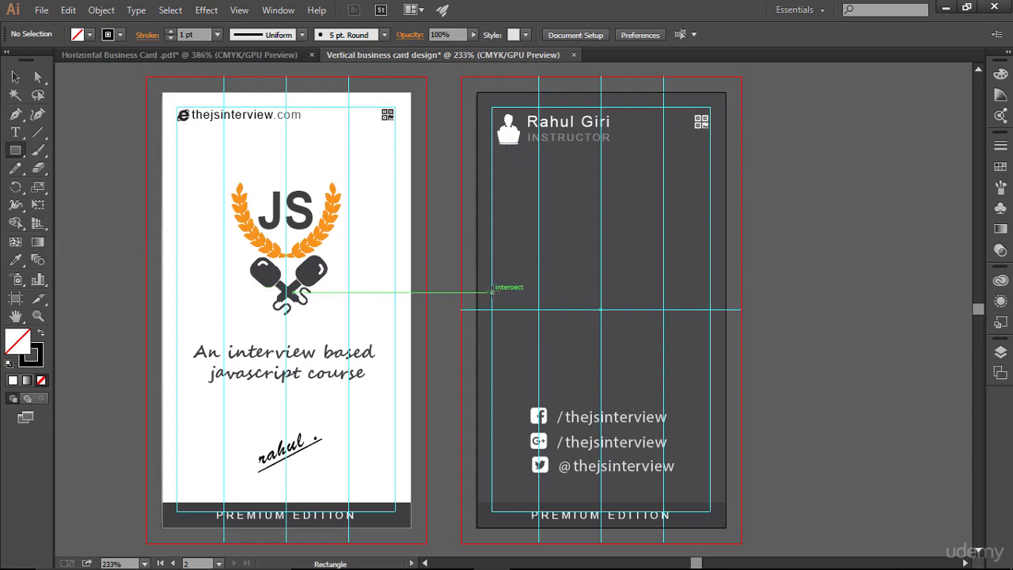
pyautogui.moveTo(491, 292)
pyautogui.mouseDown()
pyautogui.moveTo(506, 318)
pyautogui.moveTo(585, 317)
pyautogui.moveTo(662, 335)
pyautogui.moveTo(725, 334)
pyautogui.moveTo(725, 325)
pyautogui.mouseUp()
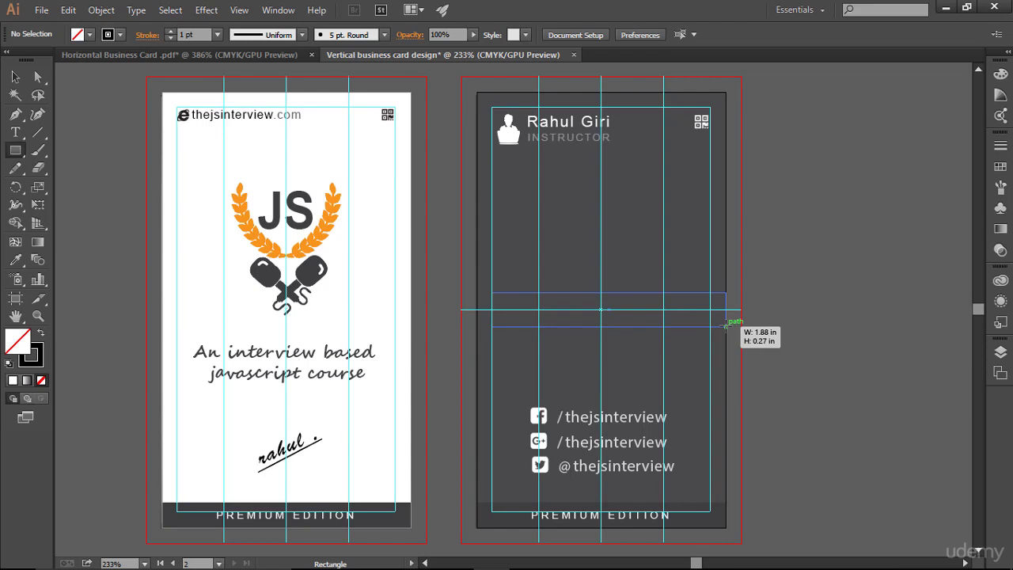
pyautogui.moveTo(725, 325); pyautogui.dragTo(724, 325)
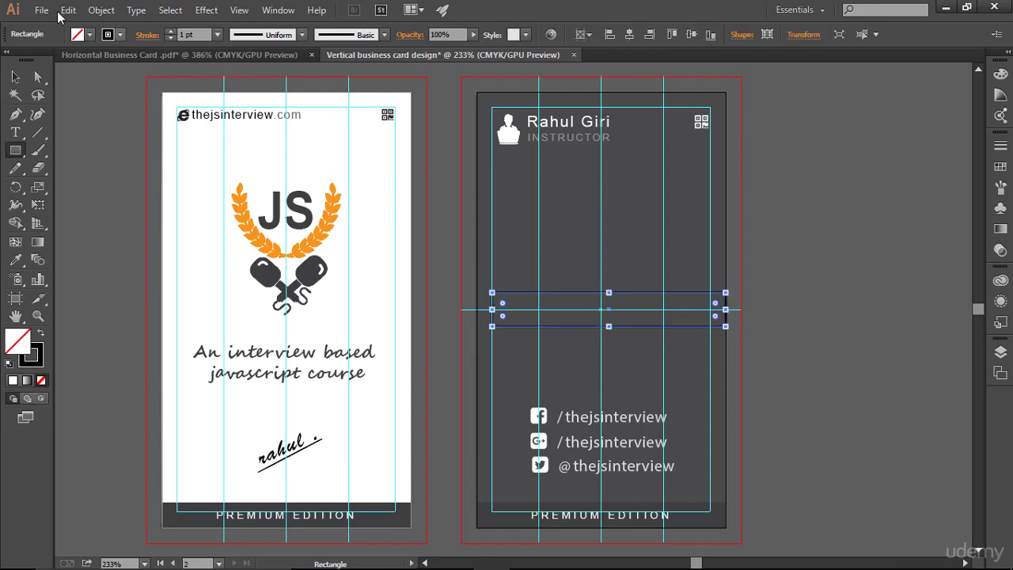
pyautogui.click(168, 38)
pyautogui.click(90, 35)
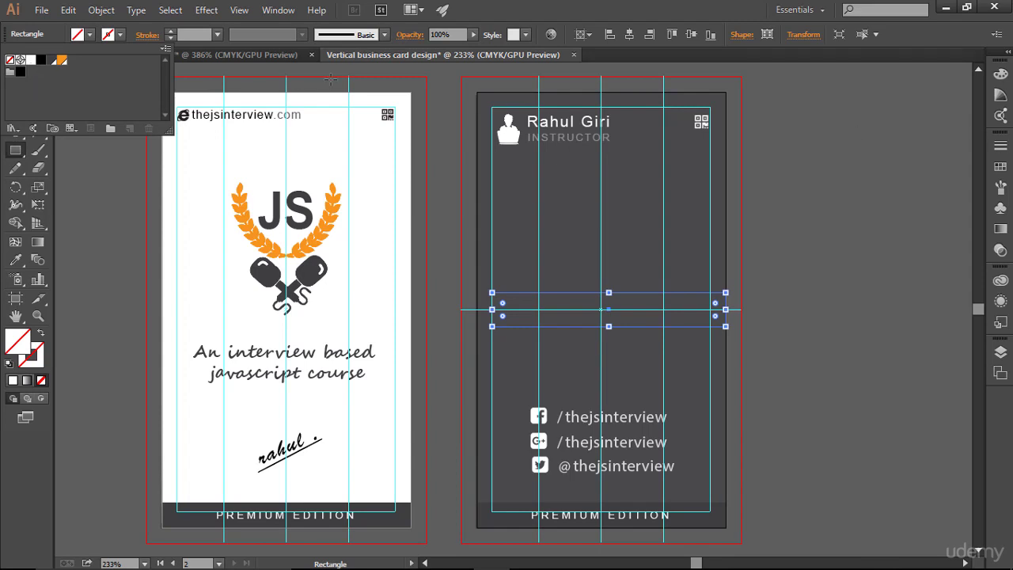
pyautogui.click(30, 61)
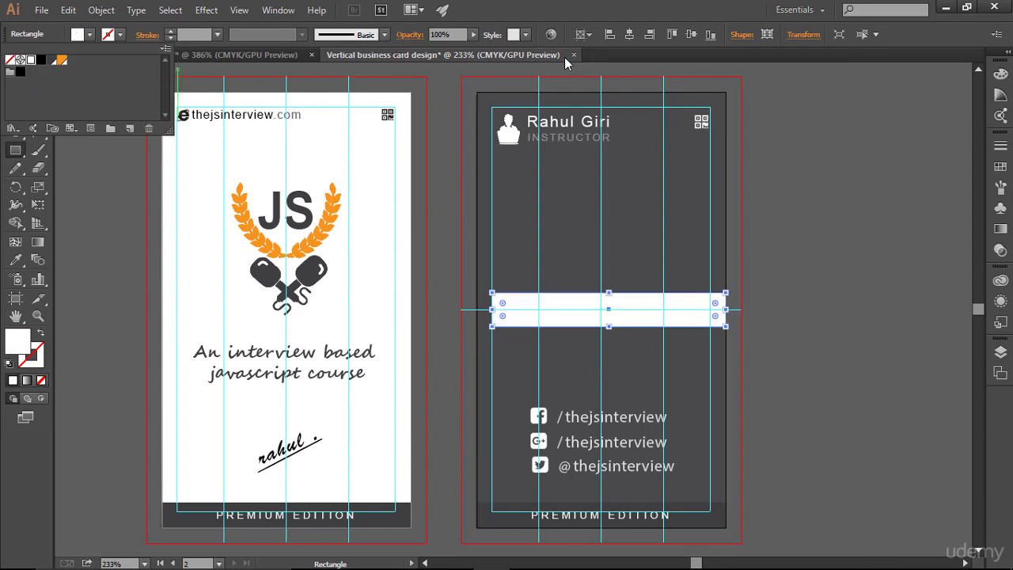
# - Stretch the white band's left edge out to the card's left edge
pyautogui.click(15, 77)
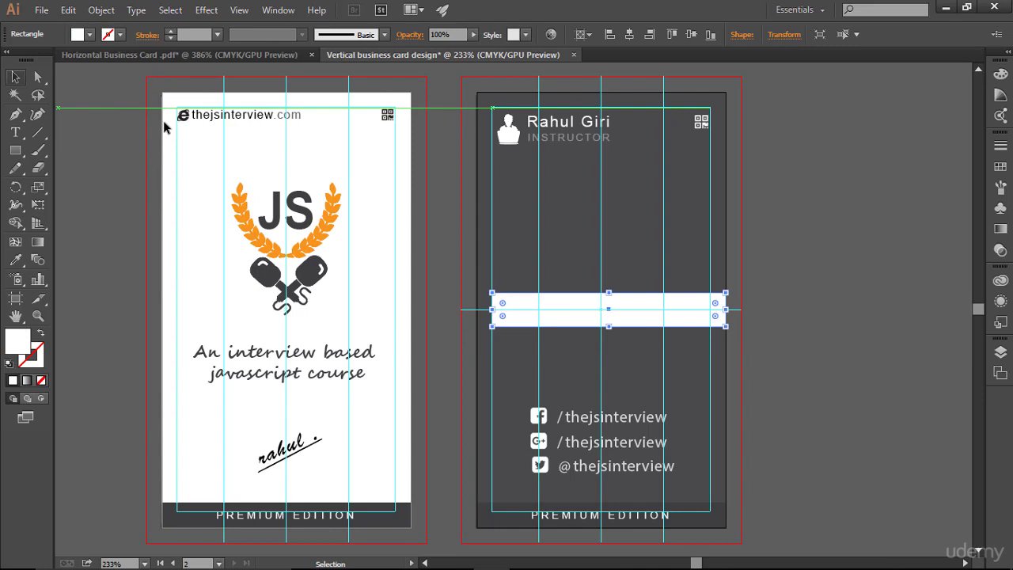
pyautogui.click(847, 301)
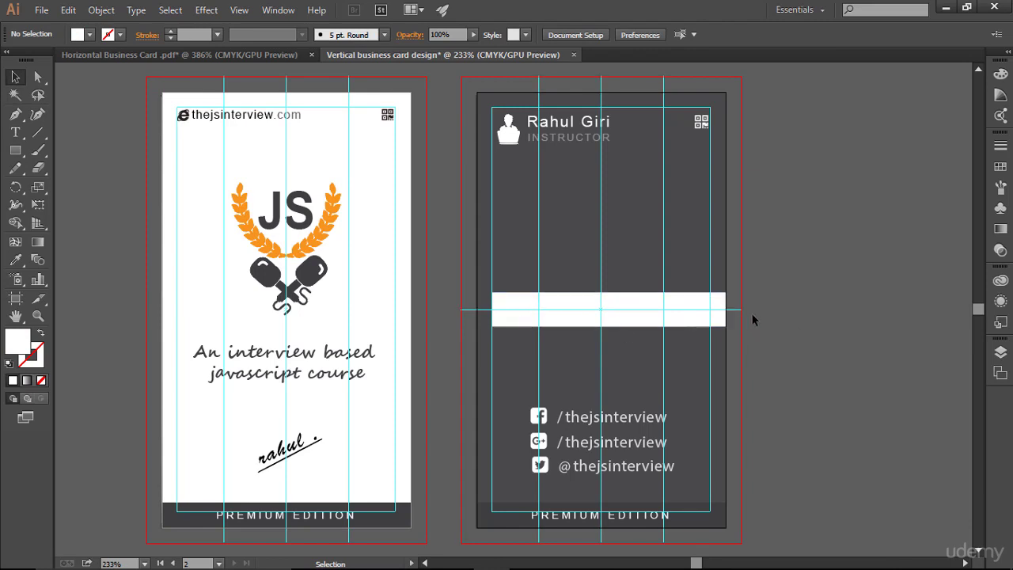
pyautogui.click(515, 307)
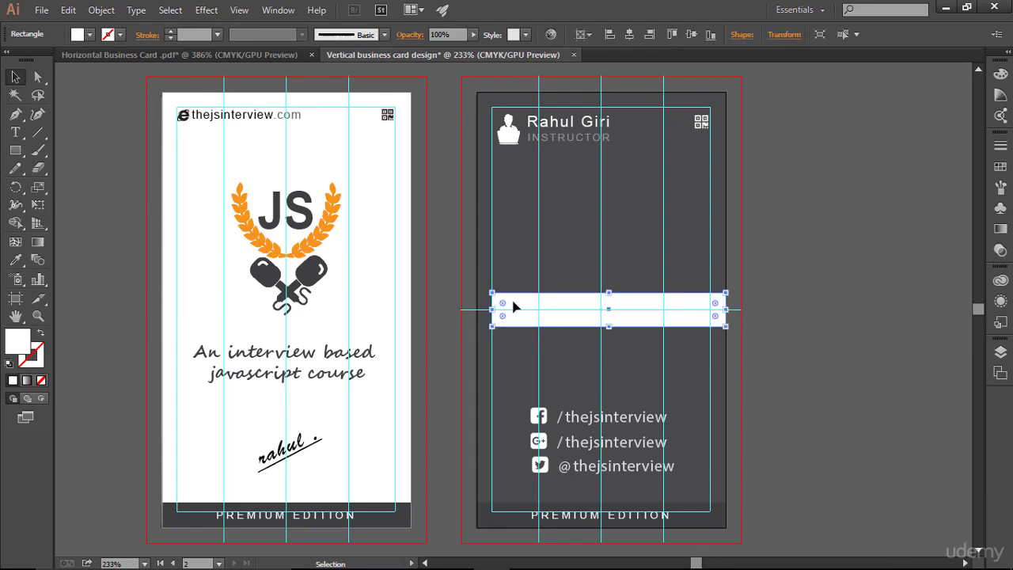
pyautogui.moveTo(494, 309); pyautogui.dragTo(476, 309)
pyautogui.click(806, 312)
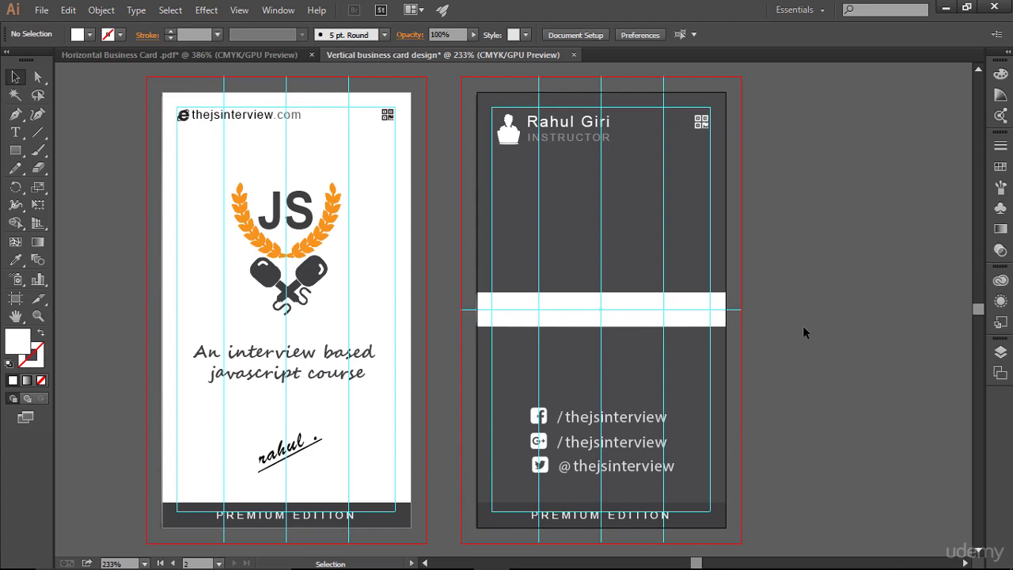
pyautogui.hotkey('ctrl', ';')
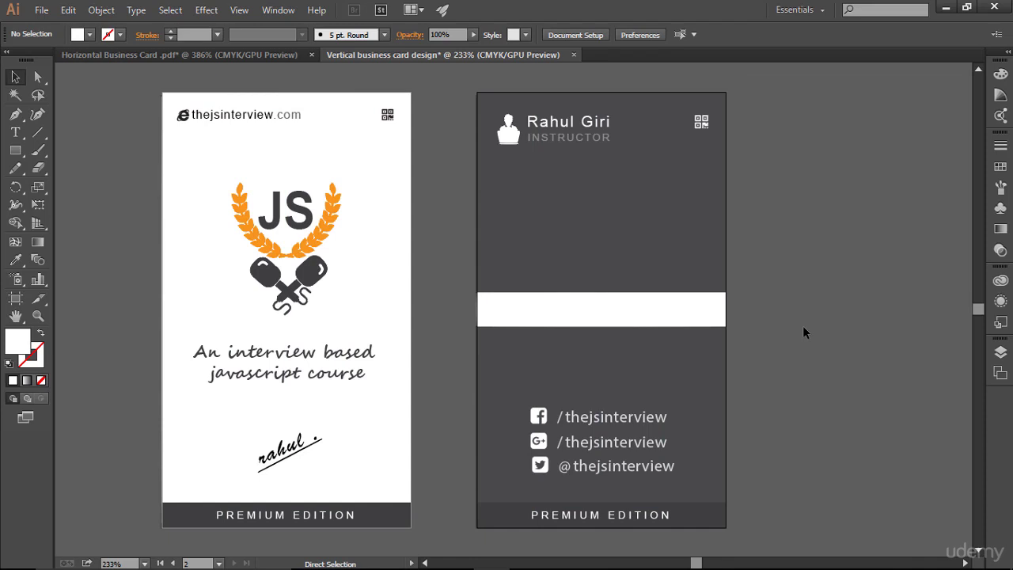
pyautogui.hotkey('ctrl', ';')
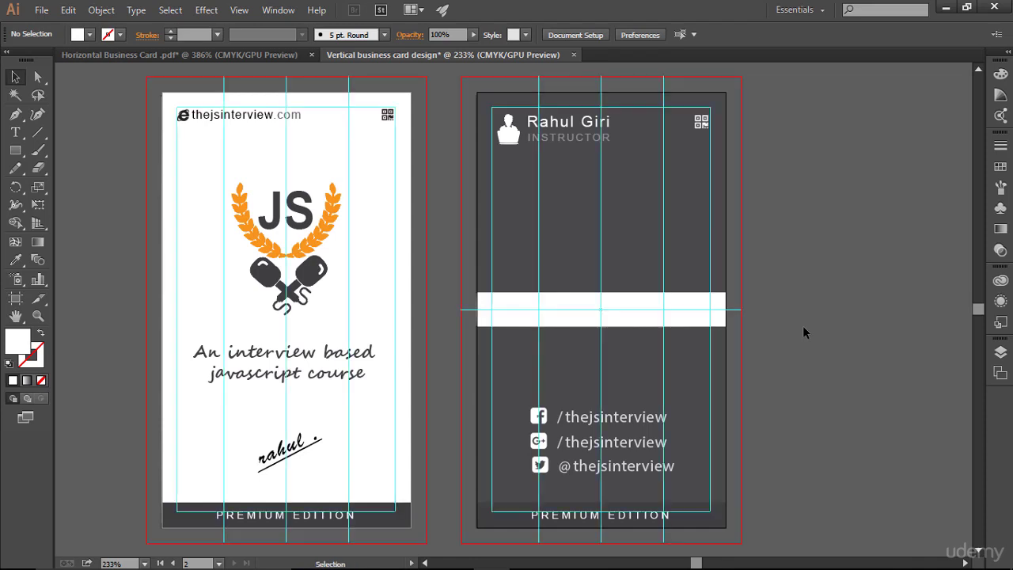
pyautogui.click(641, 327)
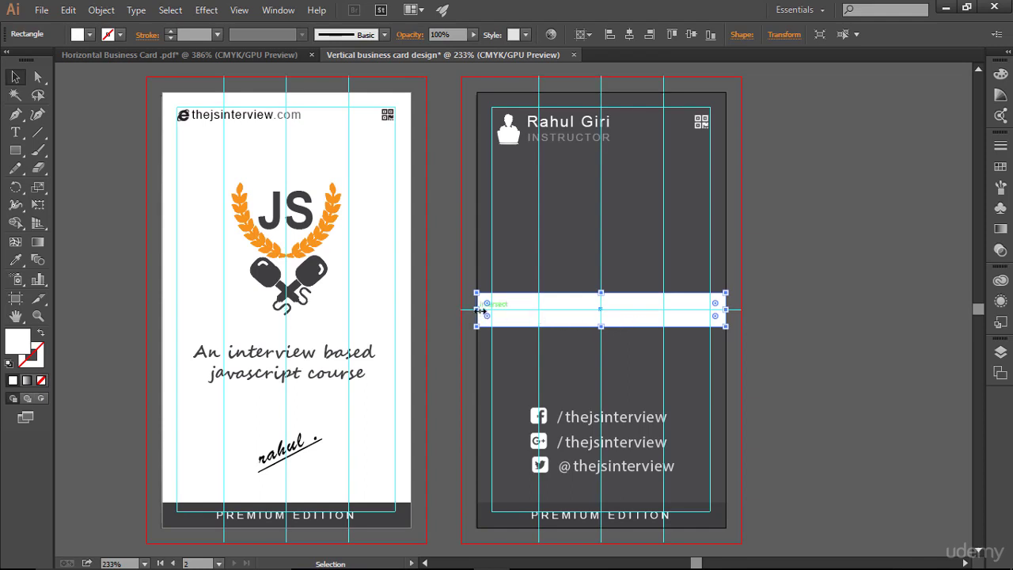
pyautogui.moveTo(478, 310); pyautogui.dragTo(478, 311)
pyautogui.click(866, 328)
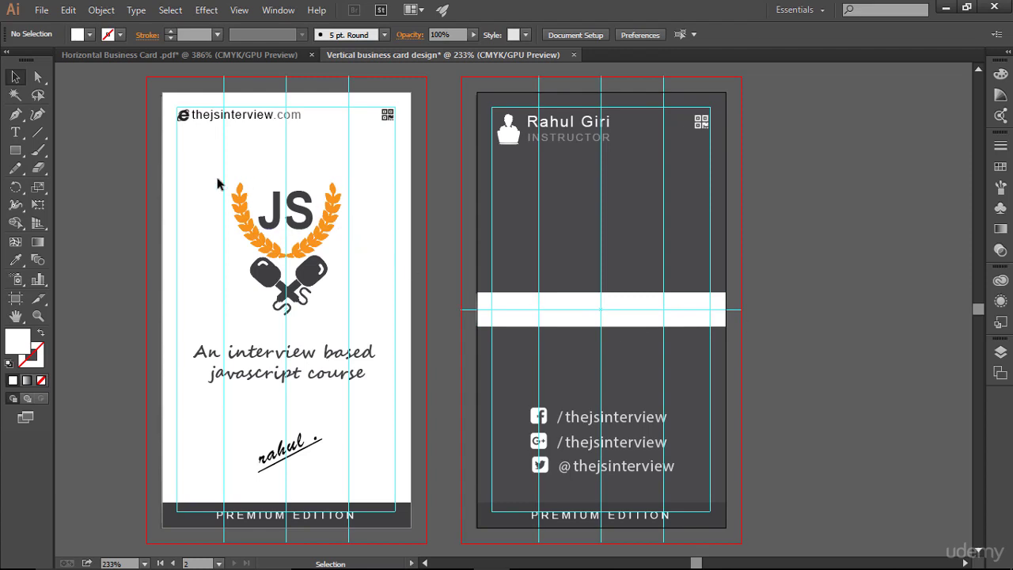
# - Copy the JS logo from the front card onto the dark card's white band, scaled down
pyautogui.moveTo(216, 178); pyautogui.dragTo(356, 330)
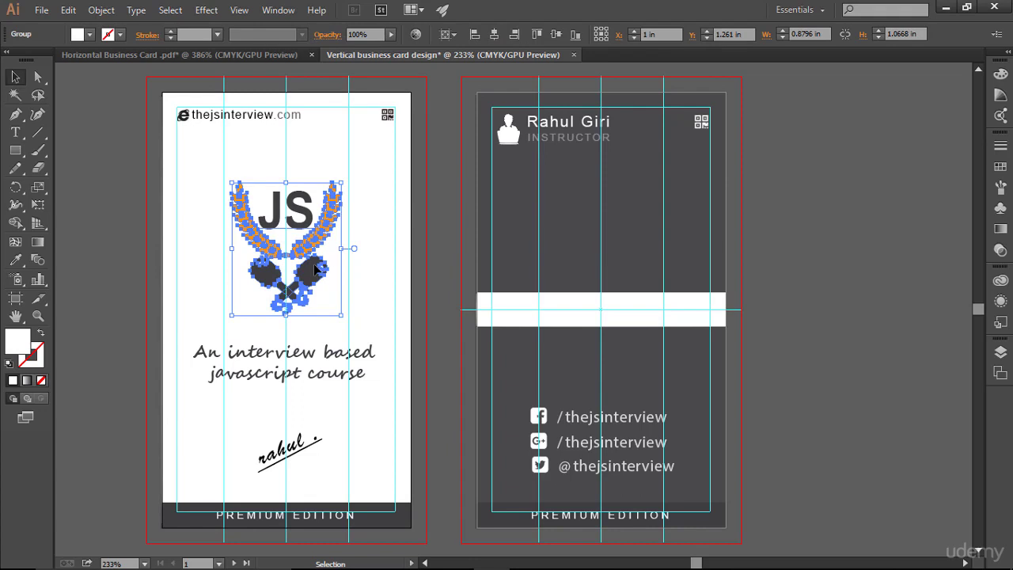
pyautogui.moveTo(303, 251); pyautogui.dragTo(526, 297)
pyautogui.click(811, 273)
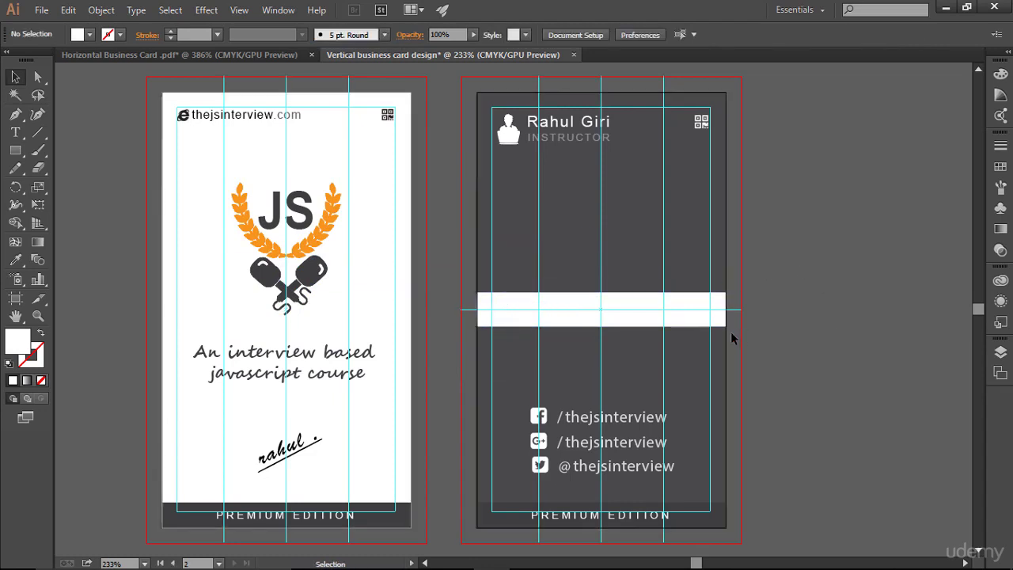
# - In Layers, move the logo copy above the white rectangle so it shows
pyautogui.click(552, 320)
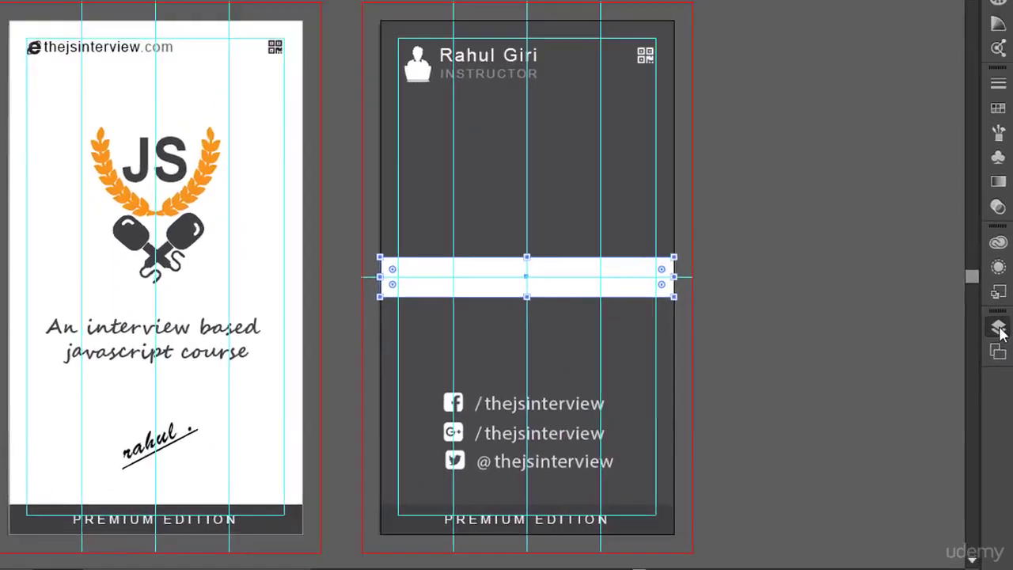
pyautogui.click(1000, 353)
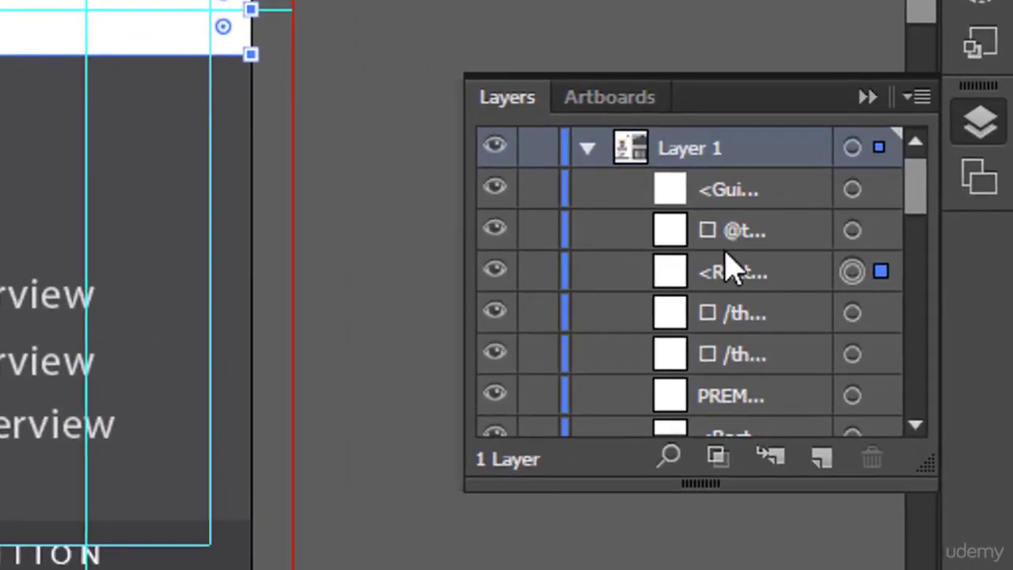
pyautogui.scroll(-10, 728, 269)
pyautogui.scroll(3, 729, 268)
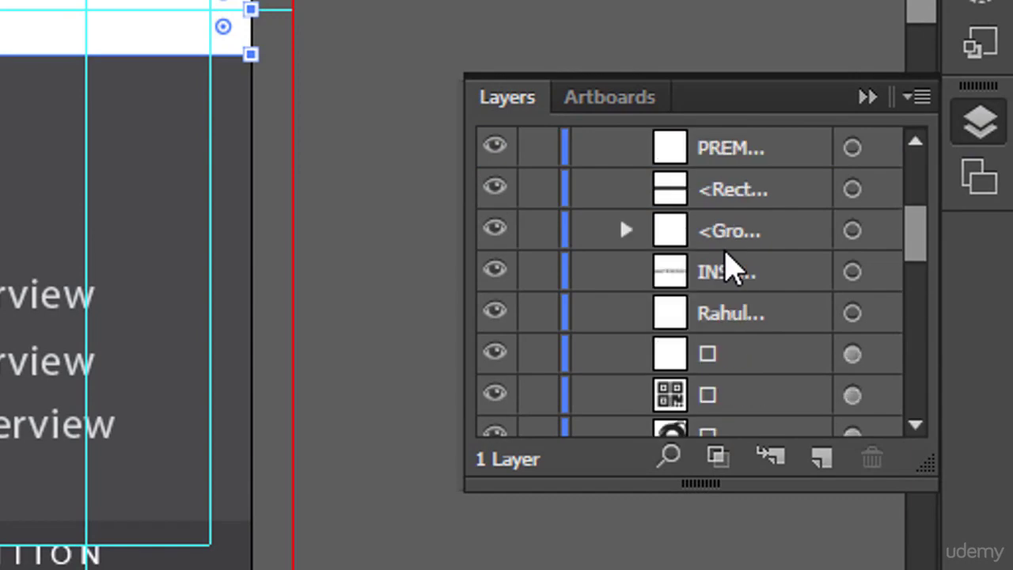
pyautogui.scroll(-8, 729, 266)
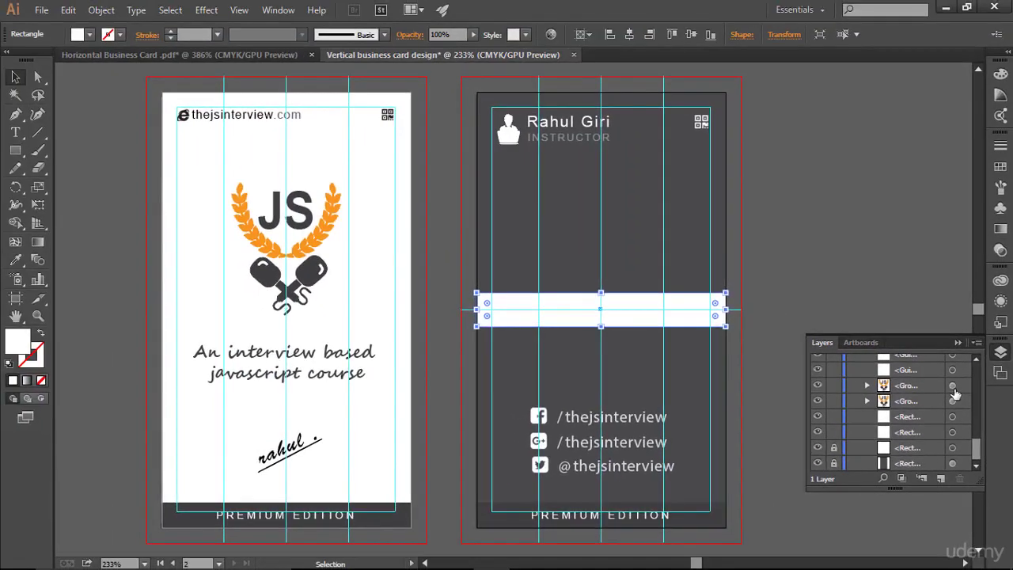
pyautogui.click(952, 385)
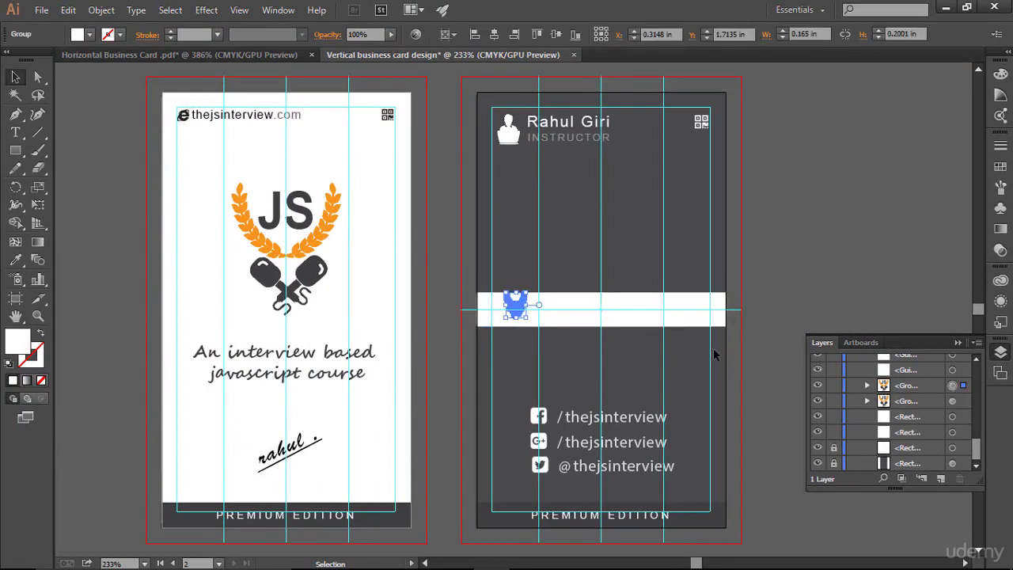
pyautogui.moveTo(938, 388)
pyautogui.mouseDown()
pyautogui.moveTo(929, 351)
pyautogui.moveTo(922, 376)
pyautogui.mouseUp()
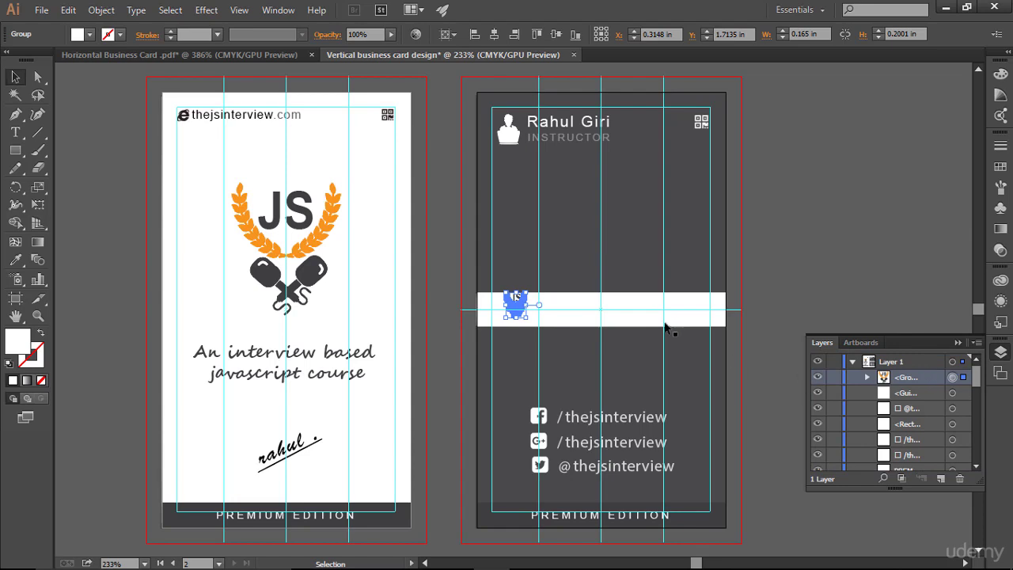
pyautogui.click(670, 189)
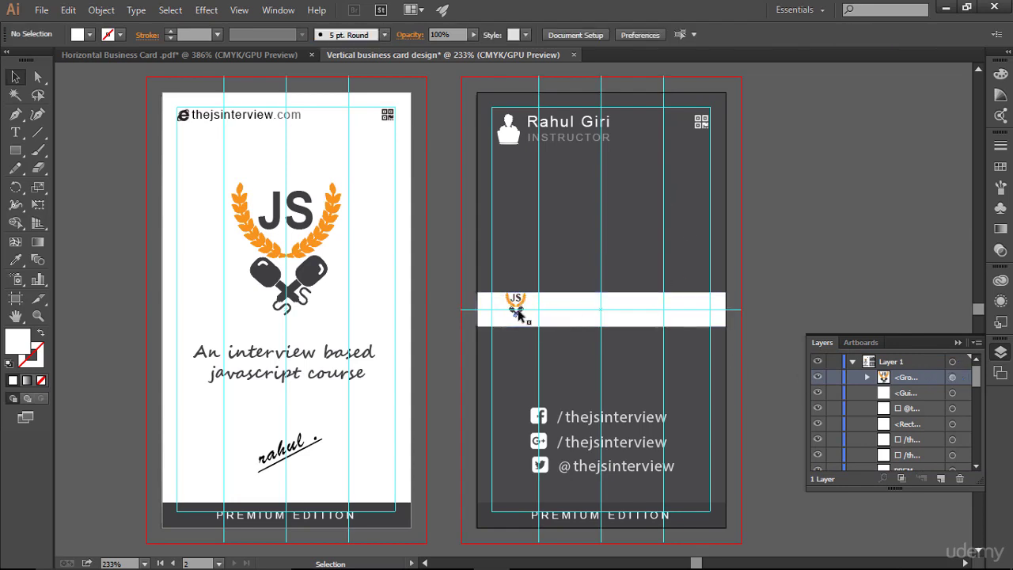
pyautogui.click(956, 343)
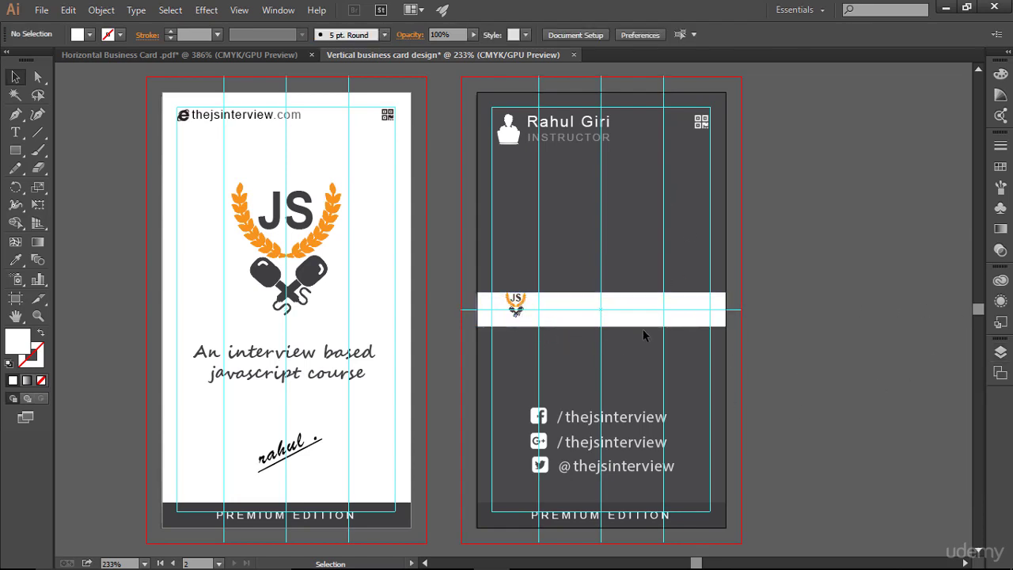
# - Zoom in on the band and toggle the white rectangle's visibility in Layers to check the logo
pyautogui.press('ctrl')
pyautogui.hotkey('ctrl', '+')
pyautogui.hotkey('ctrl', '+')
pyautogui.hotkey('ctrl', '+')
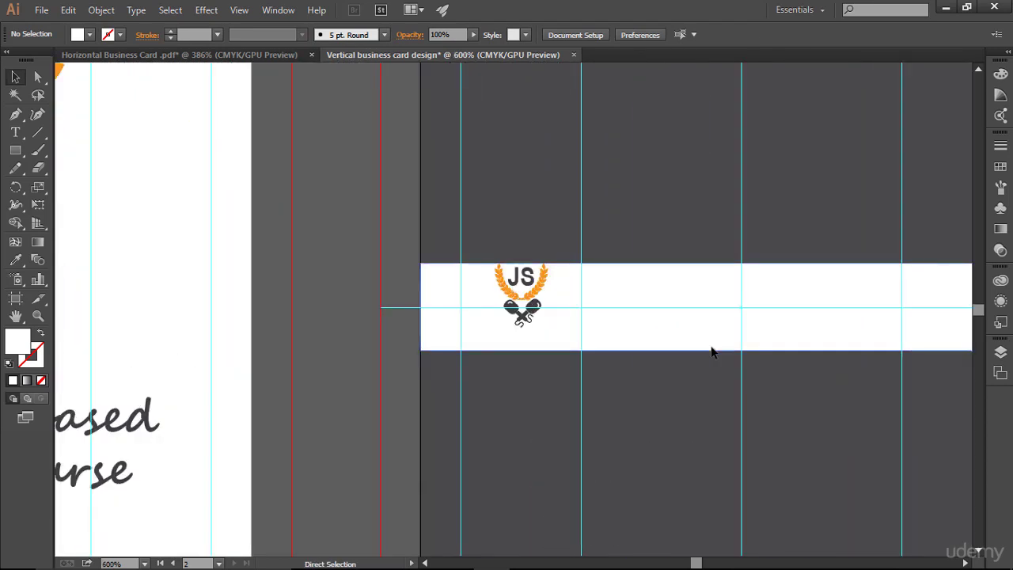
pyautogui.press('space')
pyautogui.moveTo(656, 233); pyautogui.dragTo(463, 239)
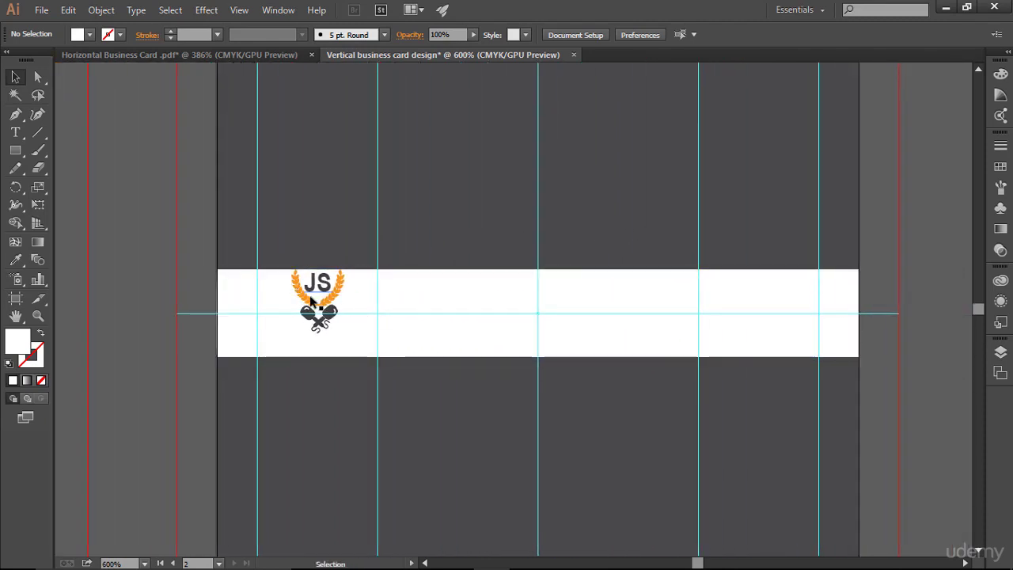
pyautogui.click(1000, 352)
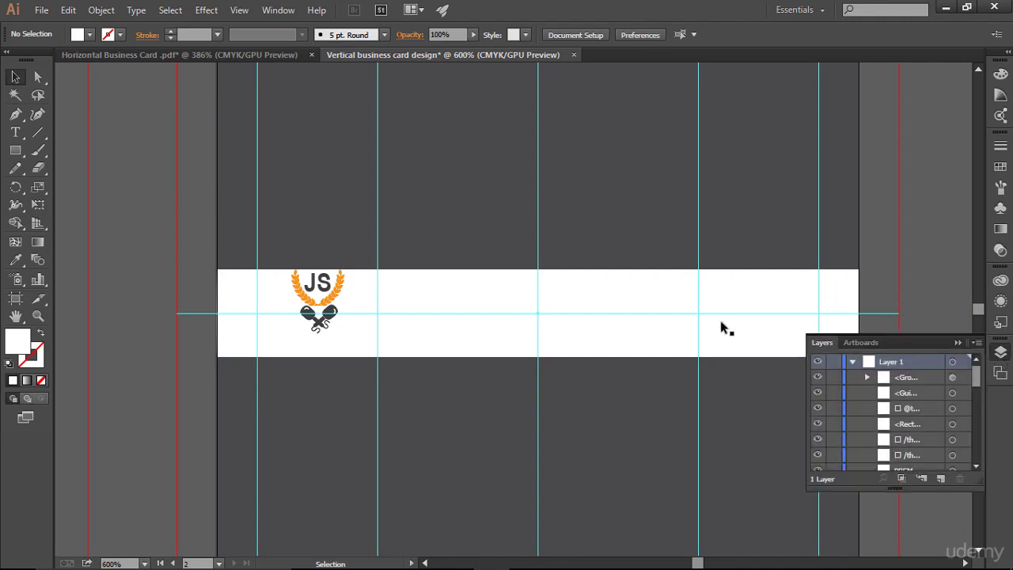
pyautogui.click(816, 424)
pyautogui.click(816, 424)
pyautogui.click(816, 424)
pyautogui.click(816, 424)
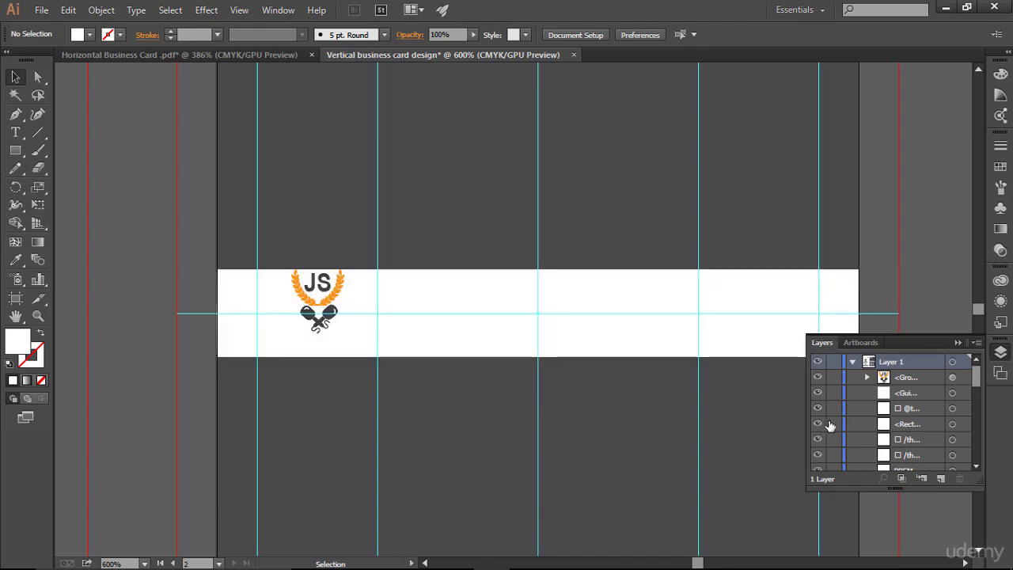
pyautogui.click(952, 340)
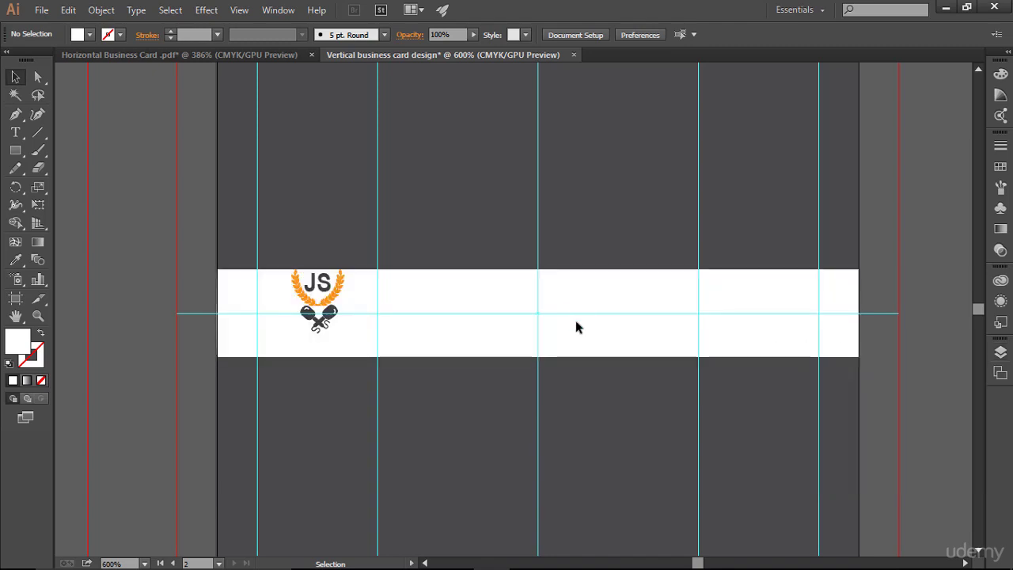
# - Enlarge the JS logo slightly, nudge it down and left, then zoom out
pyautogui.click(344, 315)
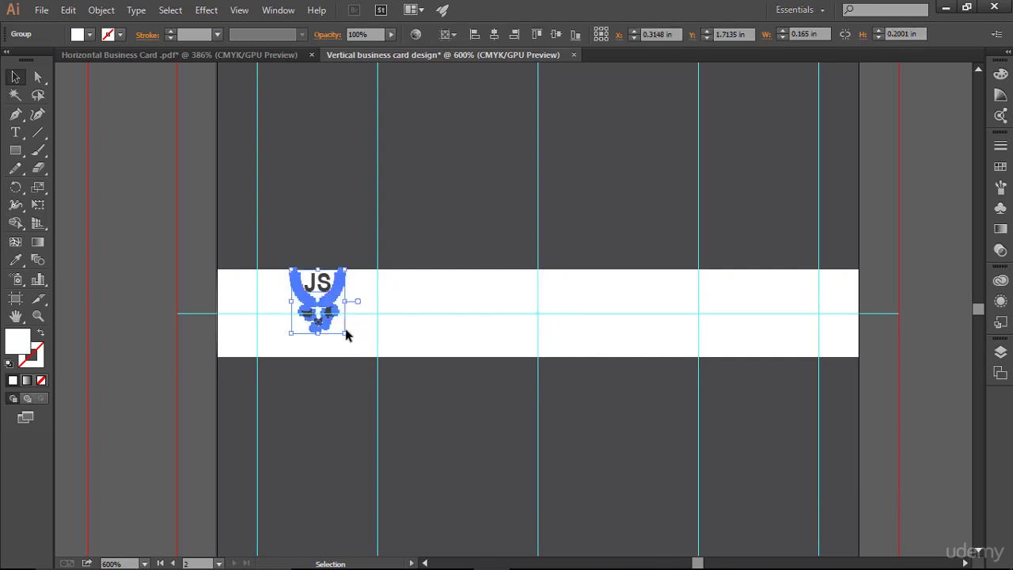
pyautogui.moveTo(345, 332); pyautogui.dragTo(349, 342)
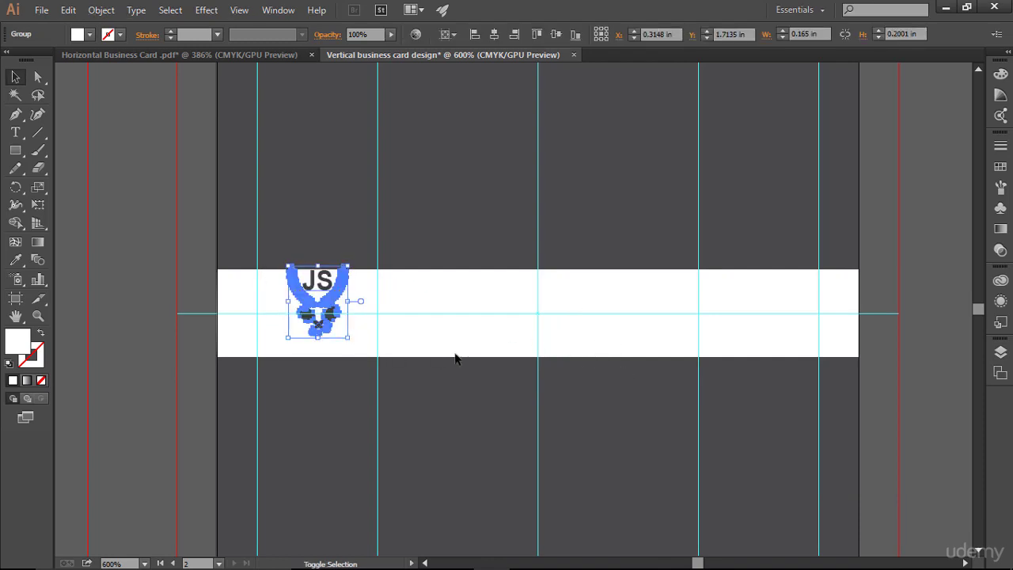
pyautogui.press('Down')
pyautogui.press('Down')
pyautogui.press('Down')
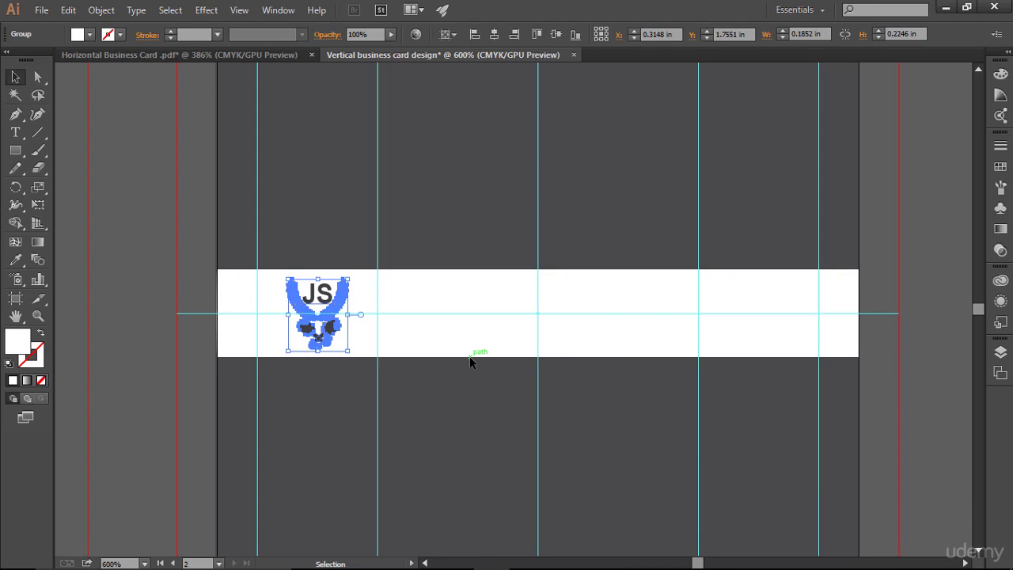
pyautogui.press('Left')
pyautogui.press('Left')
pyautogui.press('Left')
pyautogui.press('Left')
pyautogui.click(470, 360)
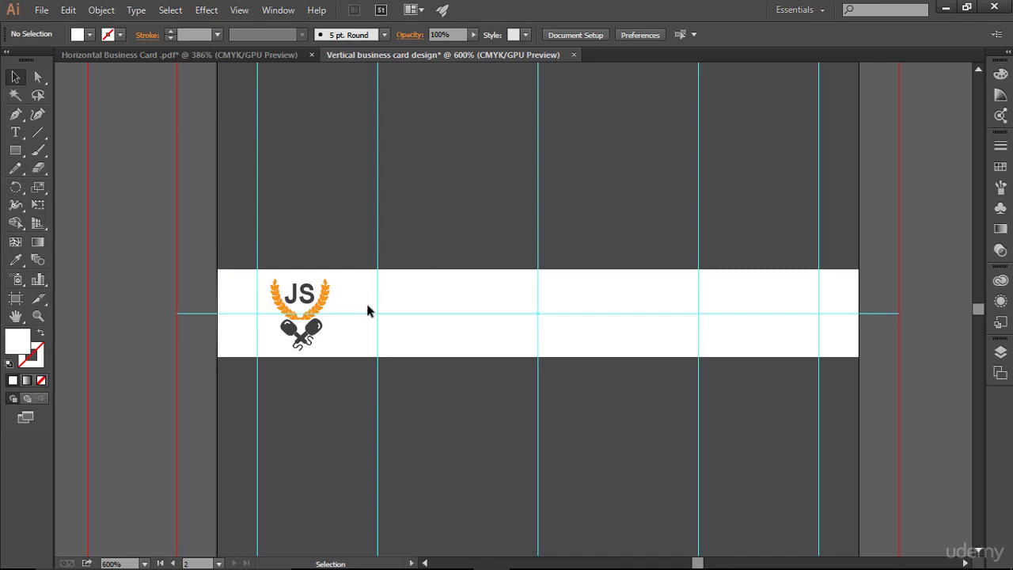
pyautogui.press('a')
pyautogui.hotkey('ctrl', '-')
pyautogui.hotkey('ctrl', '-')
# - Copy the thejsinterview.com text from the front card into the white band
pyautogui.press('v')
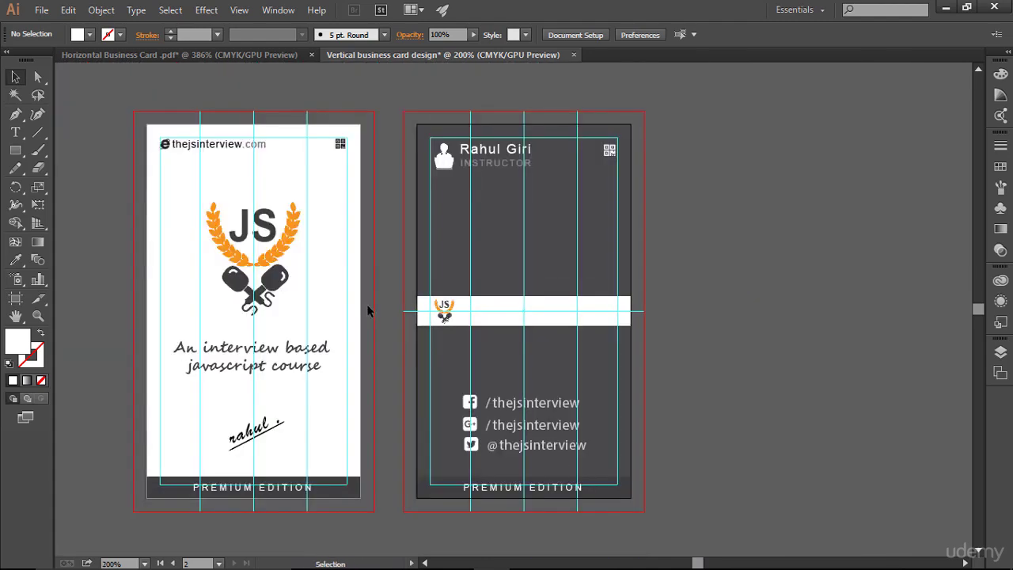
pyautogui.click(231, 147)
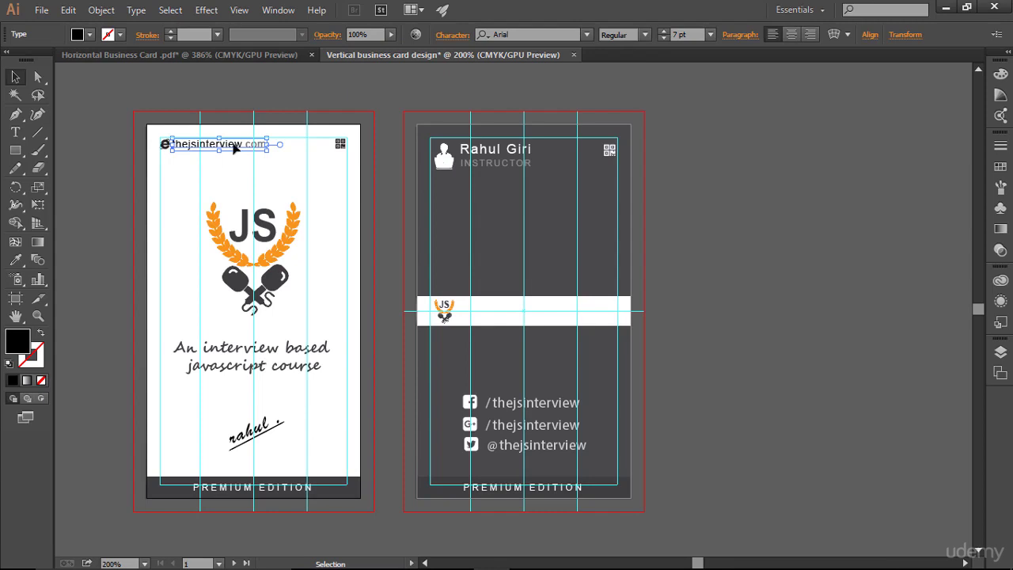
pyautogui.moveTo(234, 148); pyautogui.dragTo(544, 317)
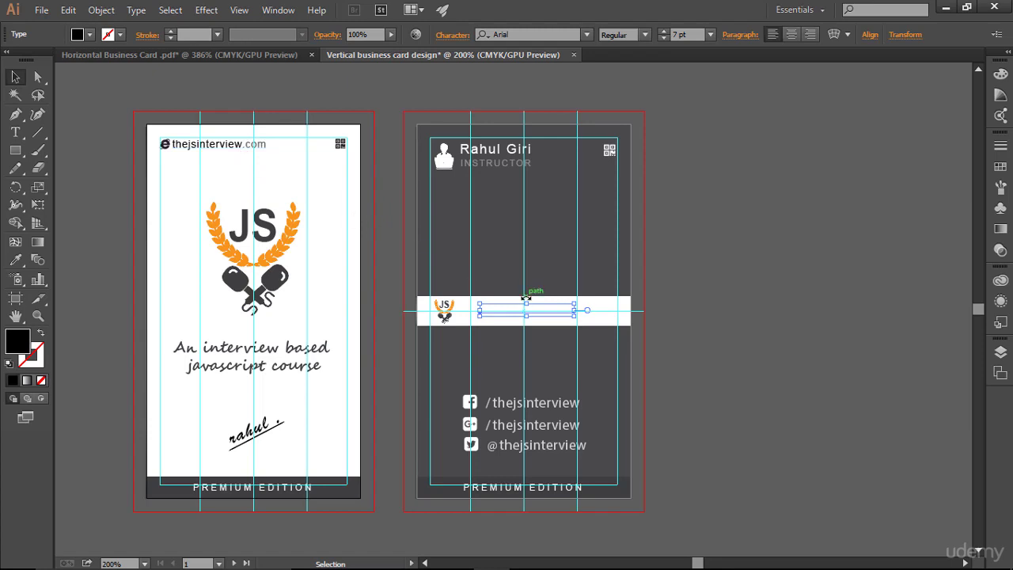
# - Stack the URL text's layer above the white rectangle and zoom in on the band
pyautogui.click(1000, 350)
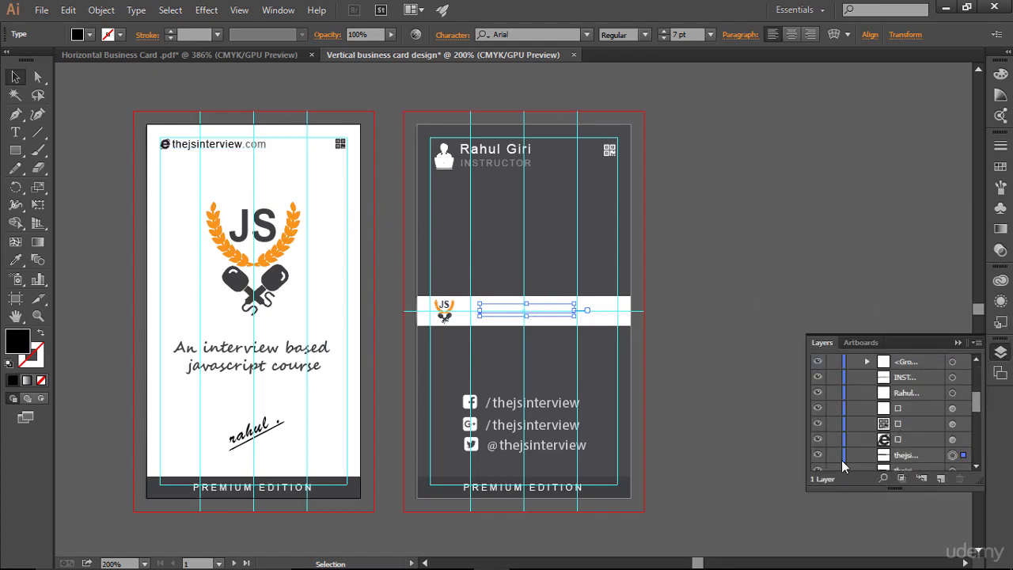
pyautogui.click(930, 458)
pyautogui.moveTo(921, 463); pyautogui.dragTo(919, 375)
pyautogui.click(957, 343)
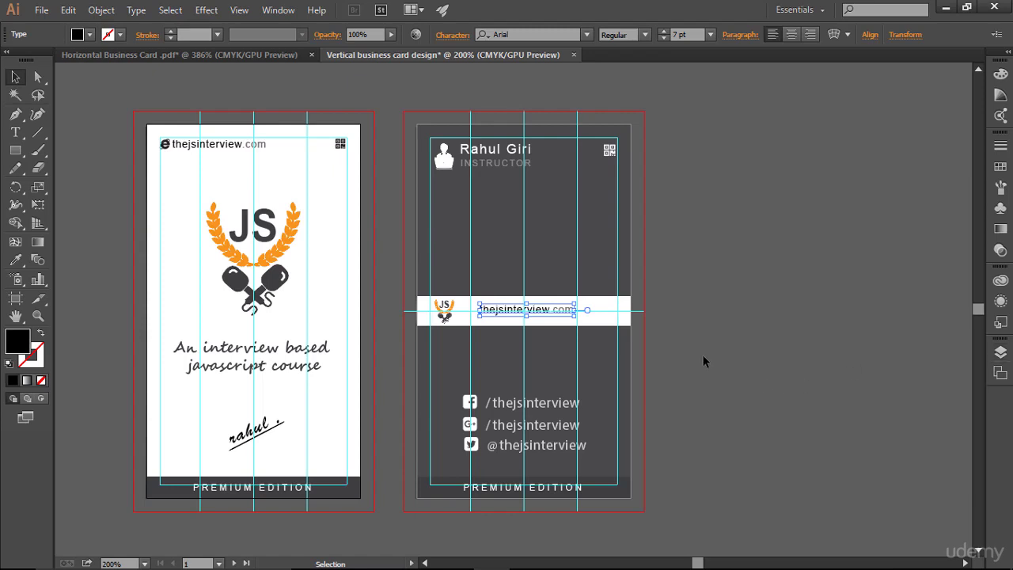
pyautogui.hotkey('ctrl', 'shift', 'a')
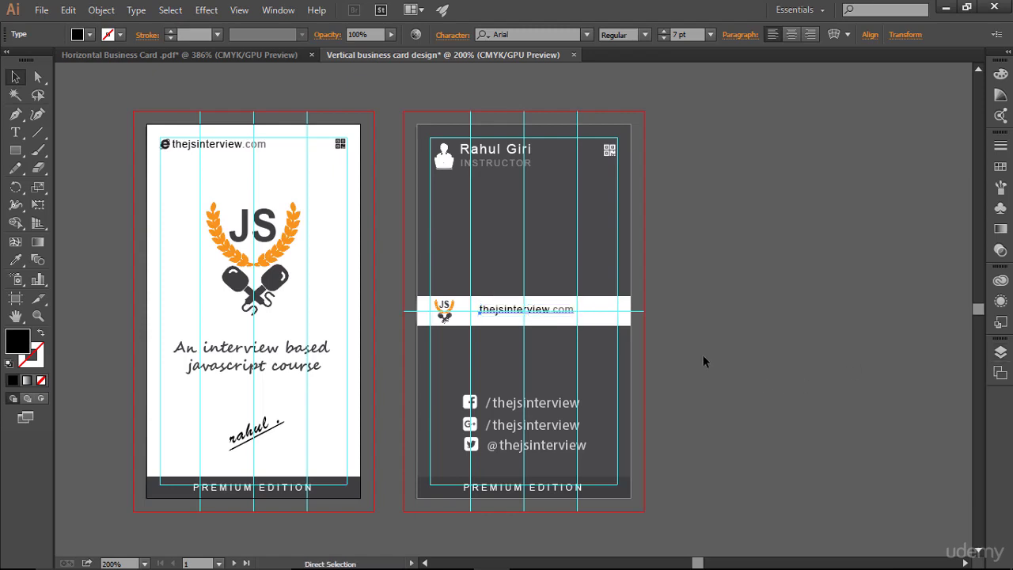
pyautogui.hotkey('ctrl', '+')
pyautogui.hotkey('ctrl', 'z')
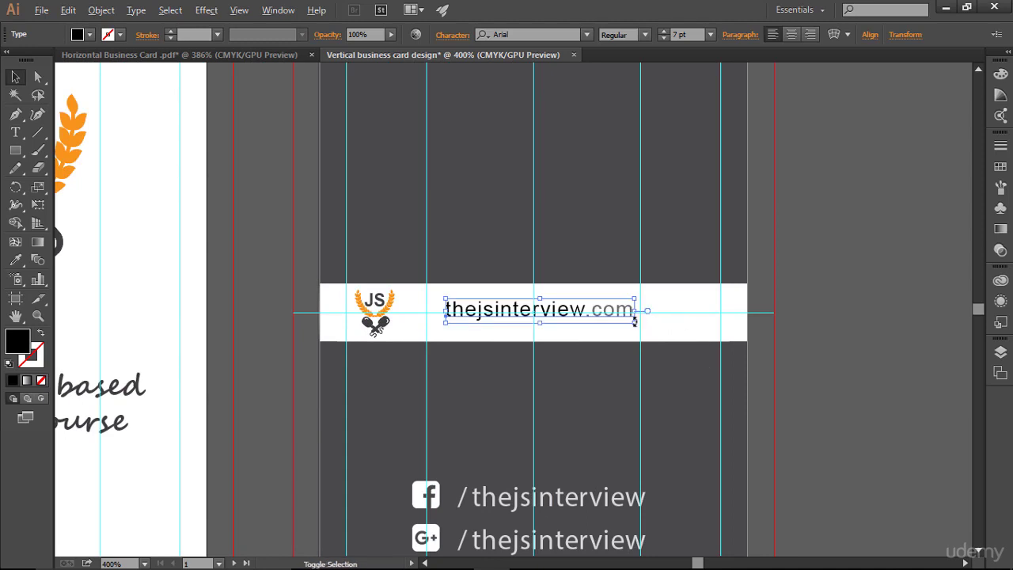
# - Increase the URL text's font size to 8 pt
pyautogui.click(13, 136)
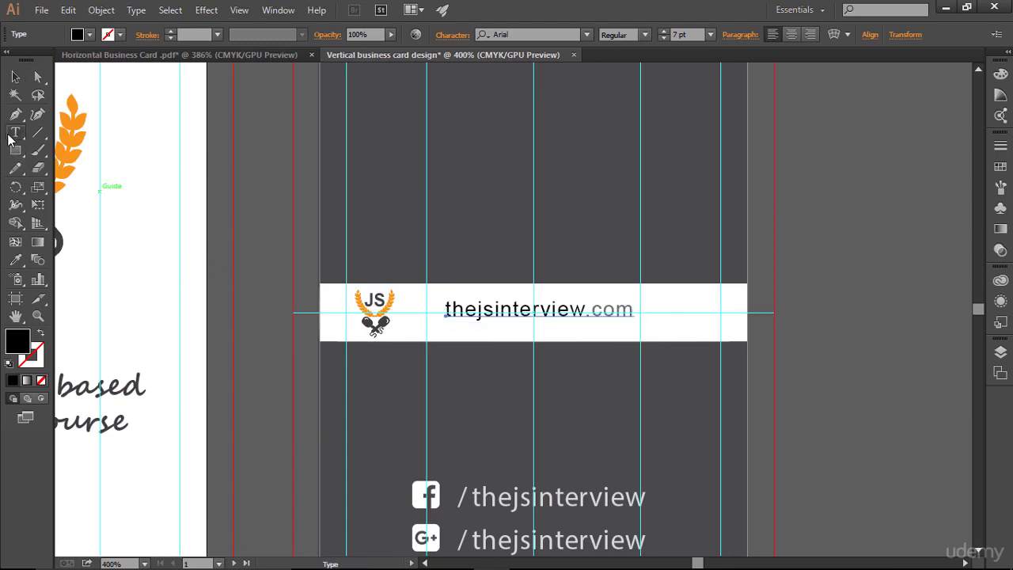
pyautogui.click(539, 313)
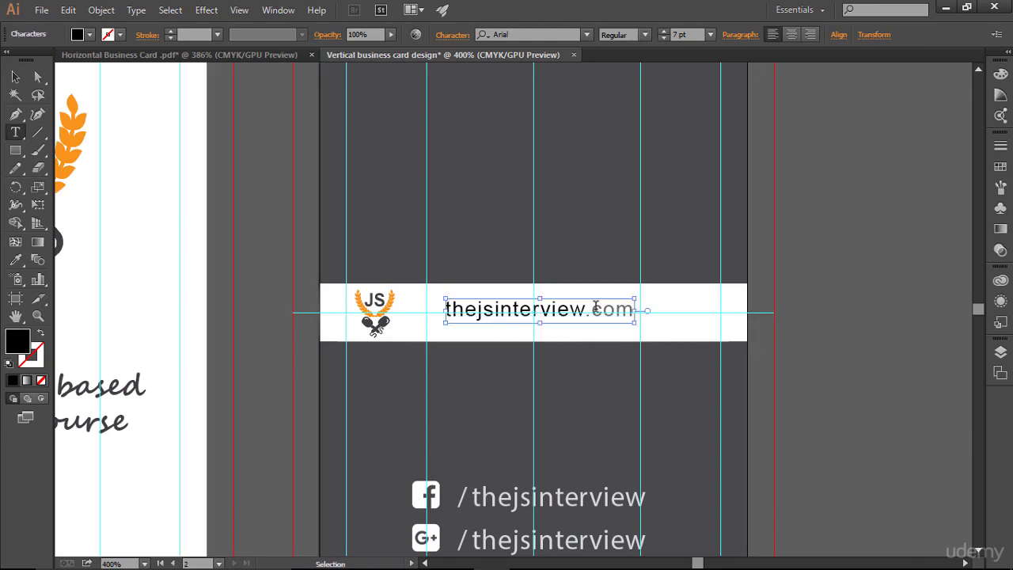
pyautogui.hotkey('ctrl', 'a')
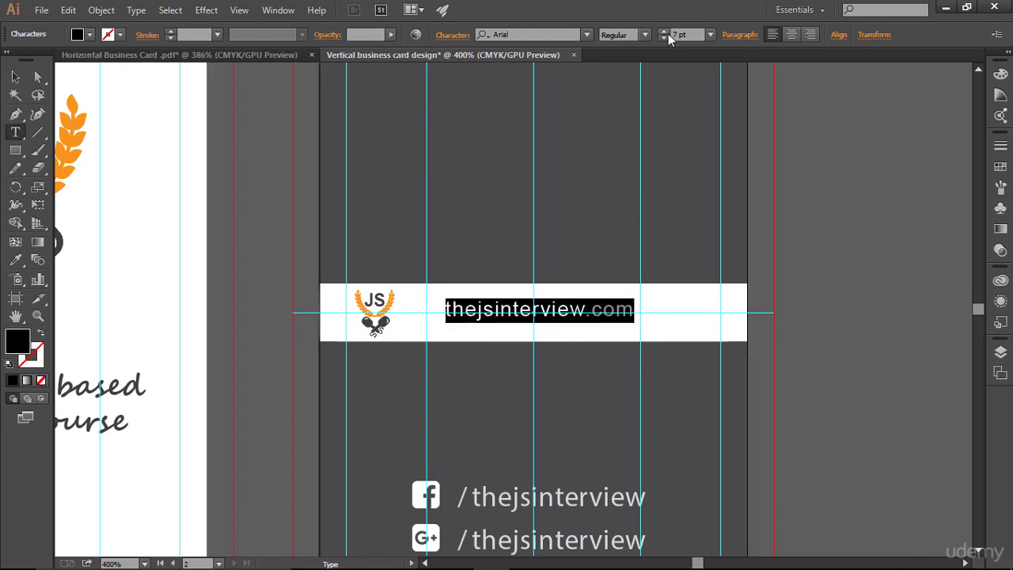
pyautogui.click(663, 32)
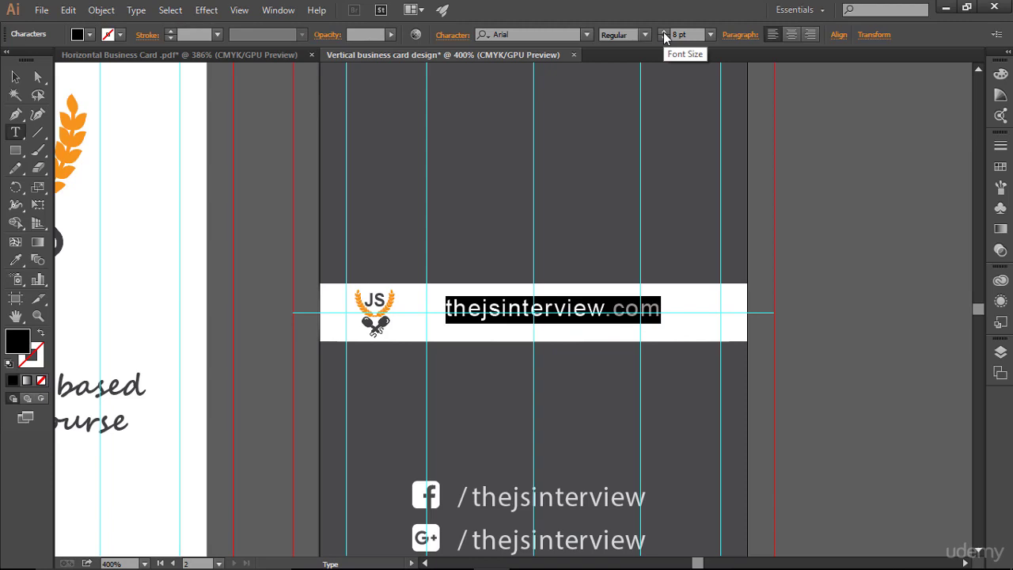
pyautogui.click(16, 76)
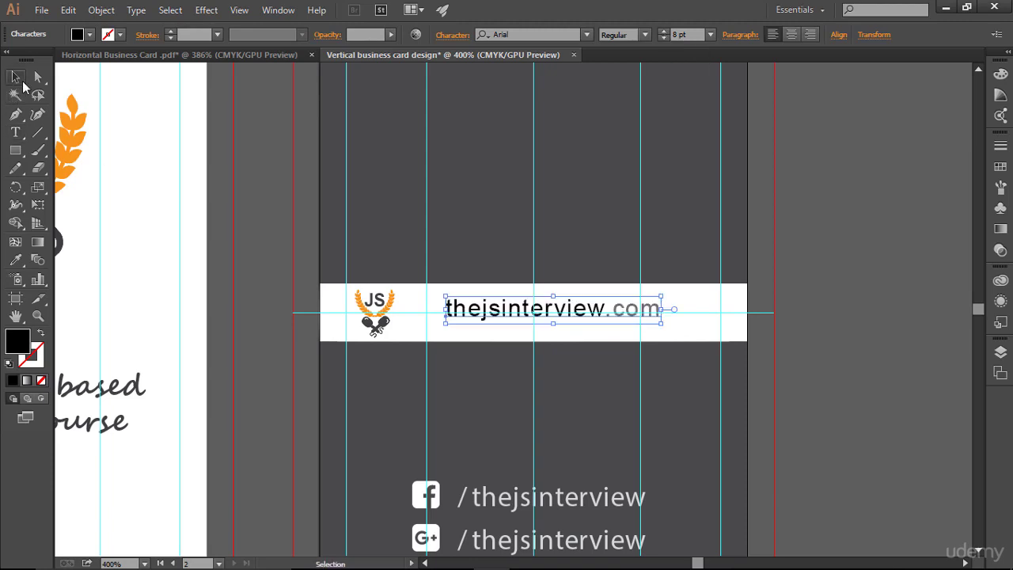
pyautogui.click(786, 281)
# - Nudge the URL text and the JS logo toward each other within the band
pyautogui.click(600, 319)
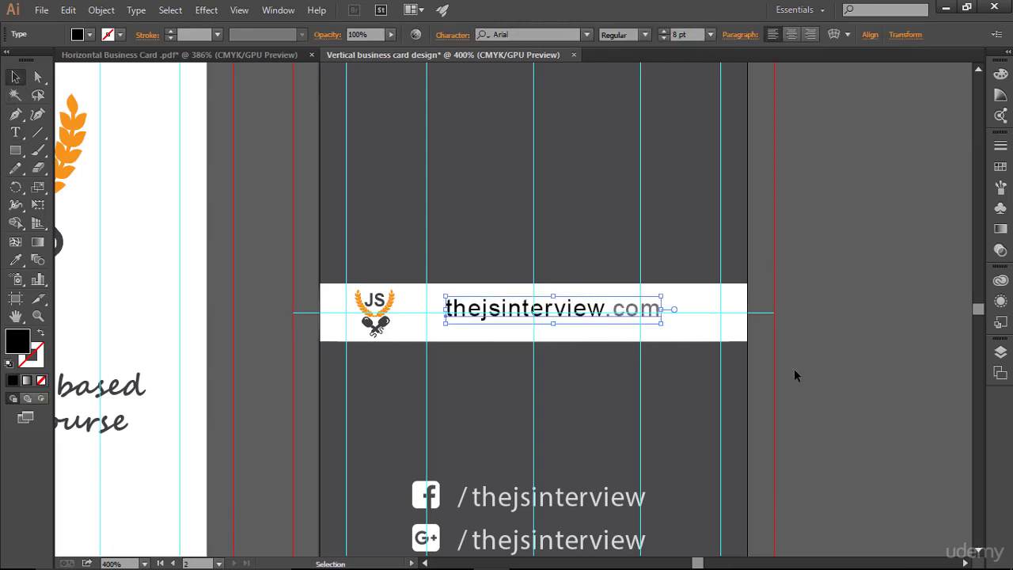
pyautogui.press('Right')
pyautogui.press('Right')
pyautogui.press('Right')
pyautogui.press('Right')
pyautogui.press('Right')
pyautogui.press('Right')
pyautogui.press('Right')
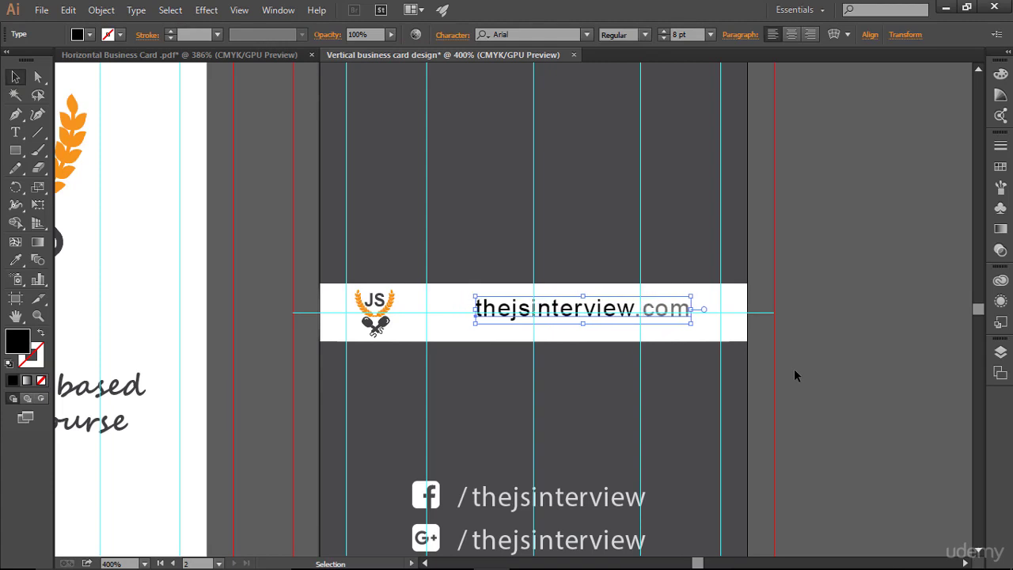
pyautogui.click(376, 317)
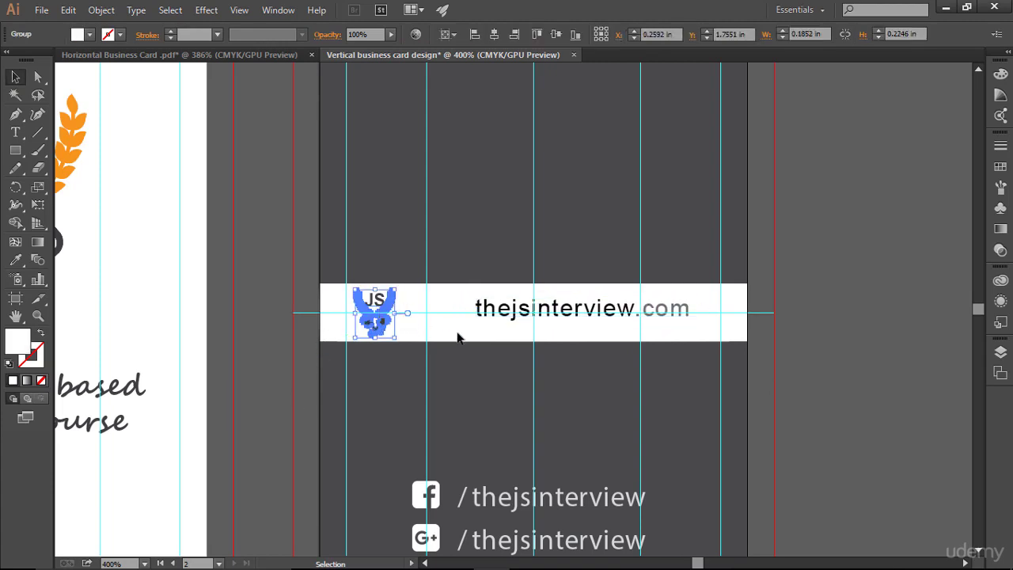
pyautogui.press('Right')
pyautogui.press('Right')
pyautogui.press('Right')
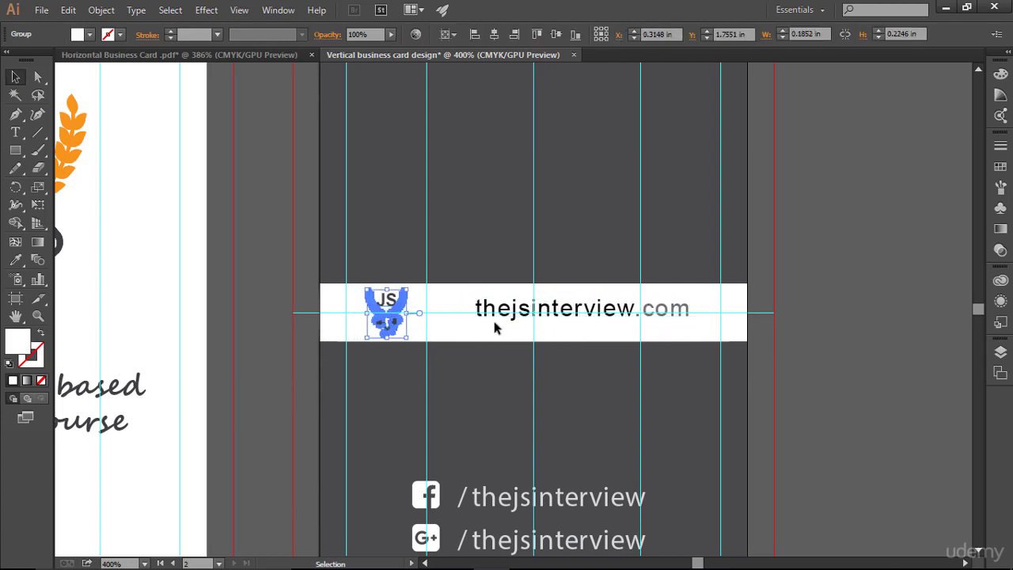
pyautogui.click(502, 316)
pyautogui.press('Down')
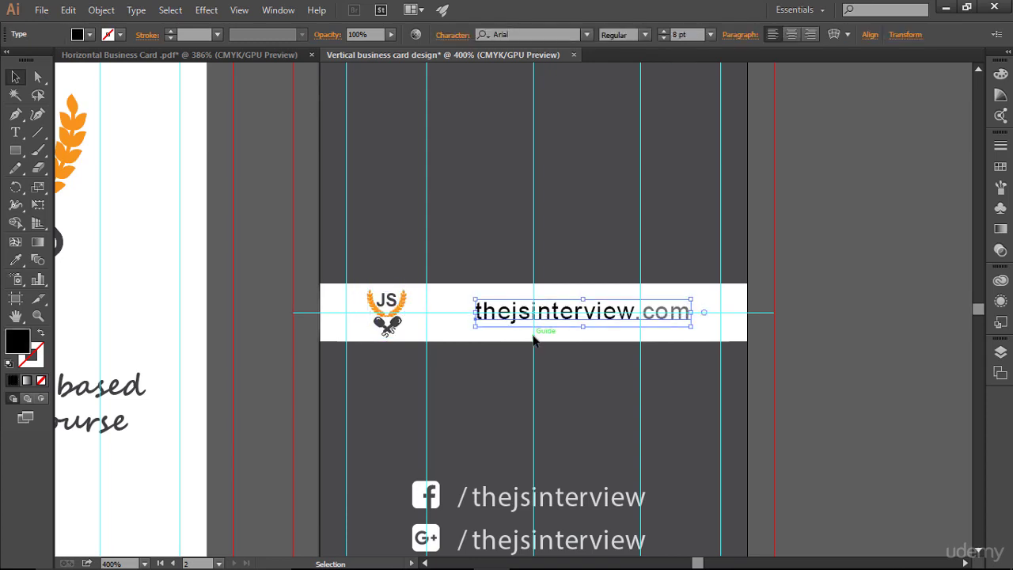
pyautogui.press('Left')
pyautogui.press('Left')
pyautogui.press('Left')
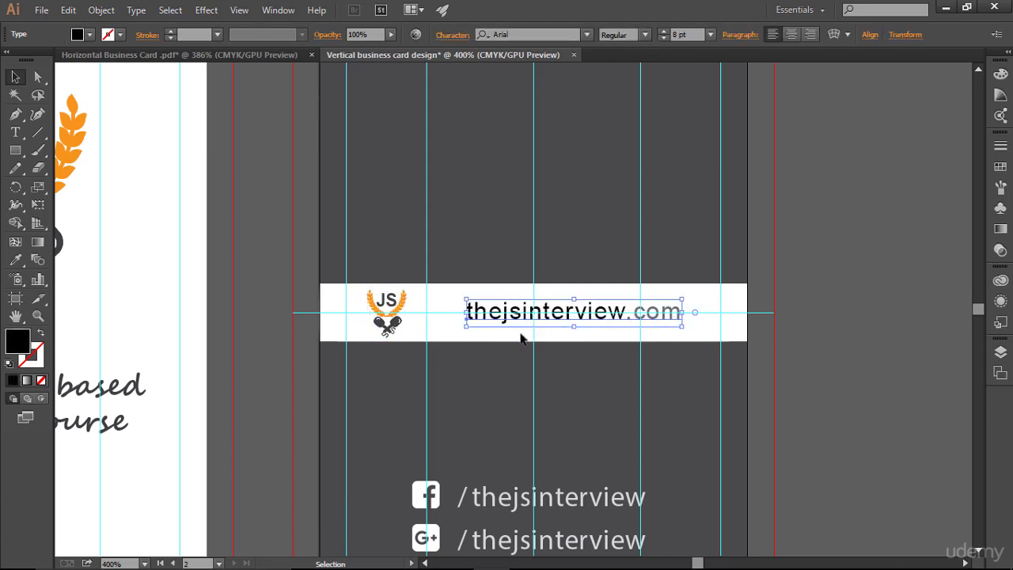
# - Fine-tune the logo rightward and the URL leftward into a tight pair, then fit the card in view
pyautogui.click(387, 318)
pyautogui.press('Right')
pyautogui.press('Right')
pyautogui.press('Right')
pyautogui.press('Right')
pyautogui.press('Right')
pyautogui.press('Right')
pyautogui.press('Right')
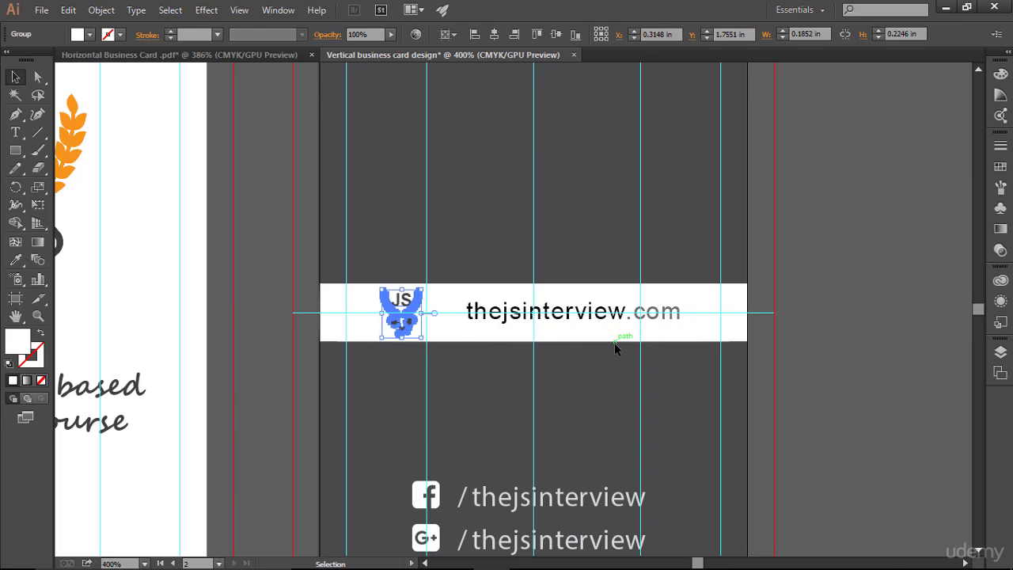
pyautogui.click(537, 321)
pyautogui.press('Left')
pyautogui.press('Left')
pyautogui.press('Left')
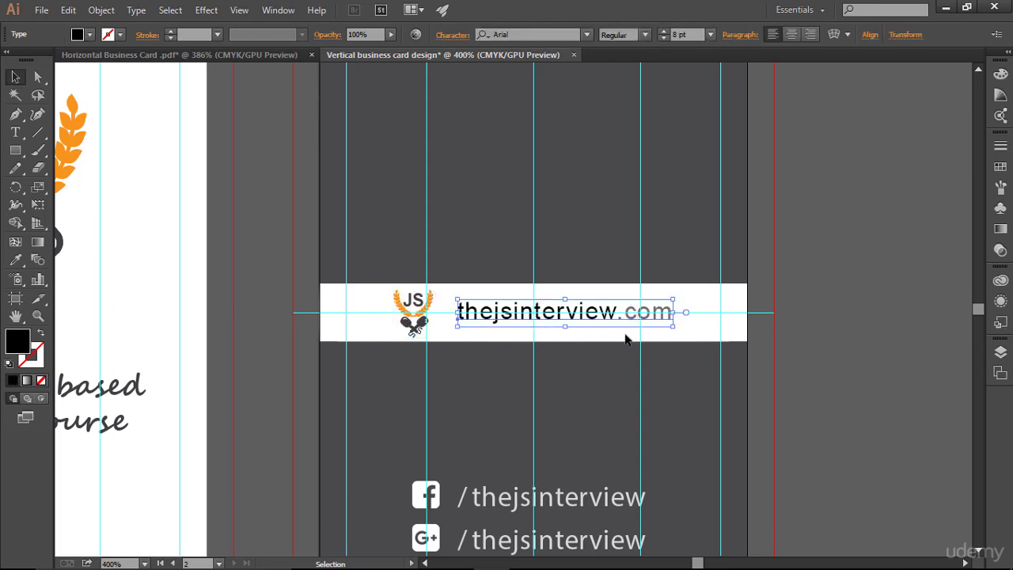
pyautogui.click(420, 322)
pyautogui.press('Right')
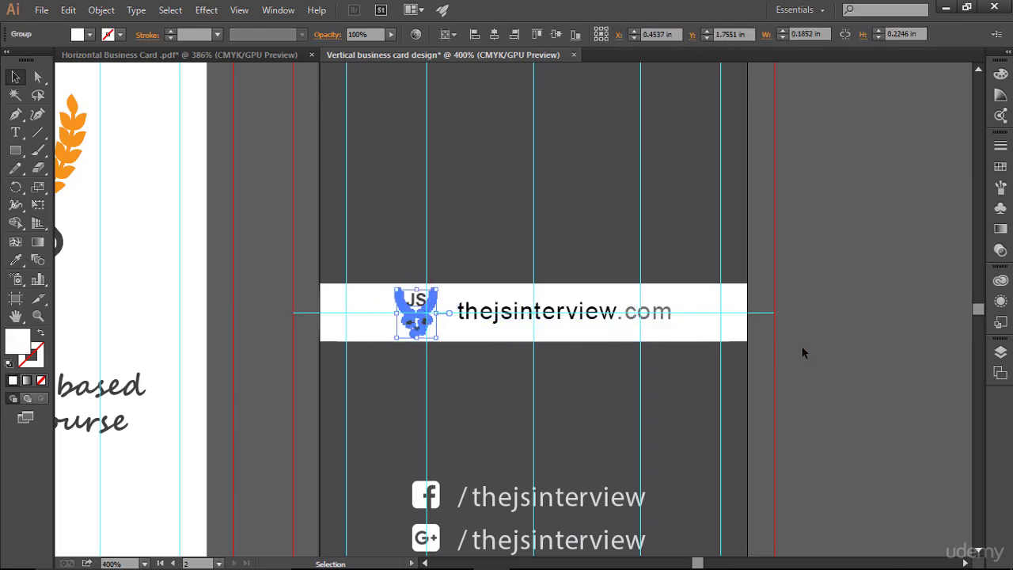
pyautogui.click(827, 345)
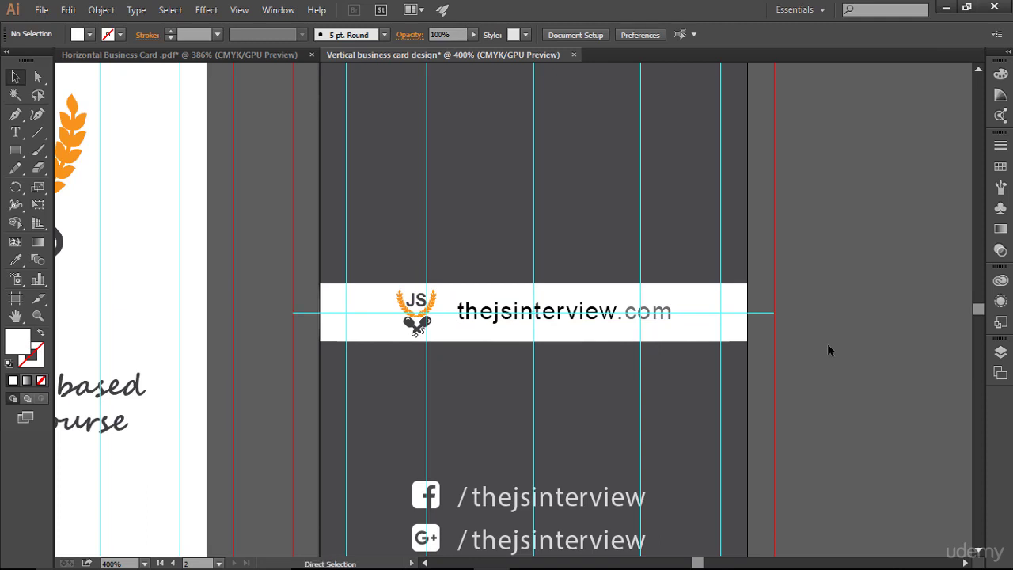
pyautogui.hotkey('ctrl', '0')
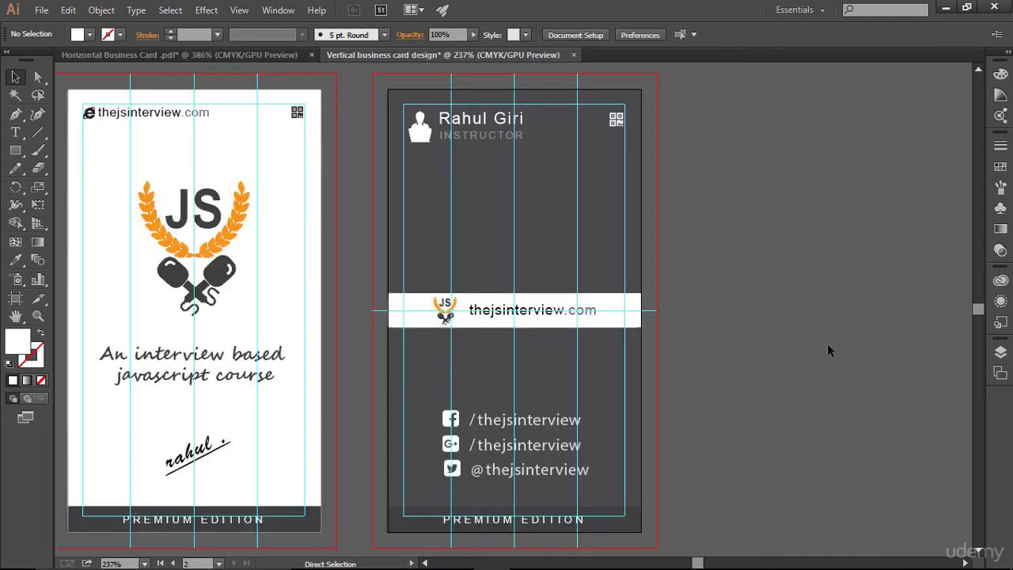
# - Hide the guides and zoom in close on the white band with the logo and URL
pyautogui.hotkey('ctrl', ';')
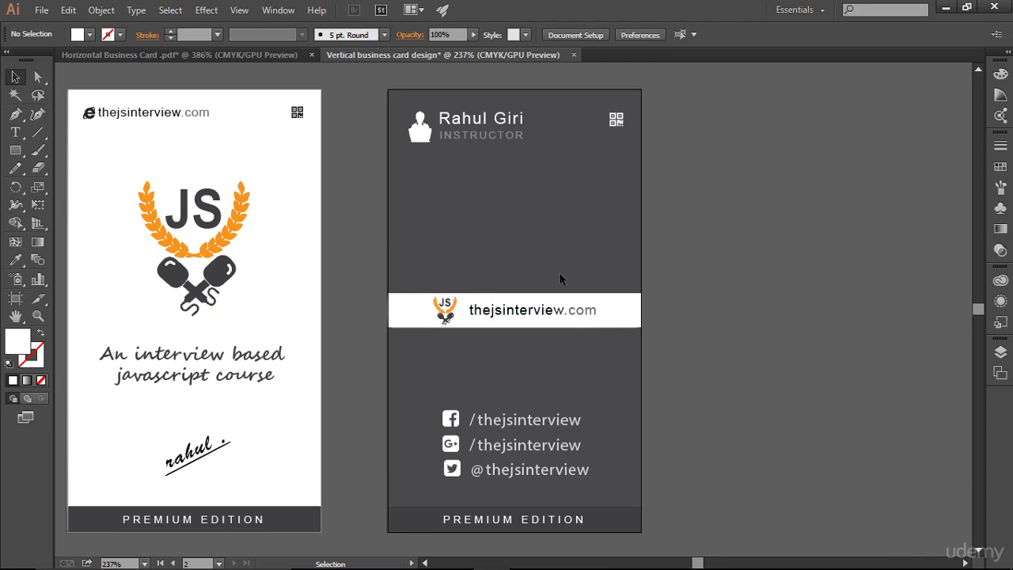
pyautogui.hotkey('ctrl', '+')
pyautogui.hotkey('ctrl', '+')
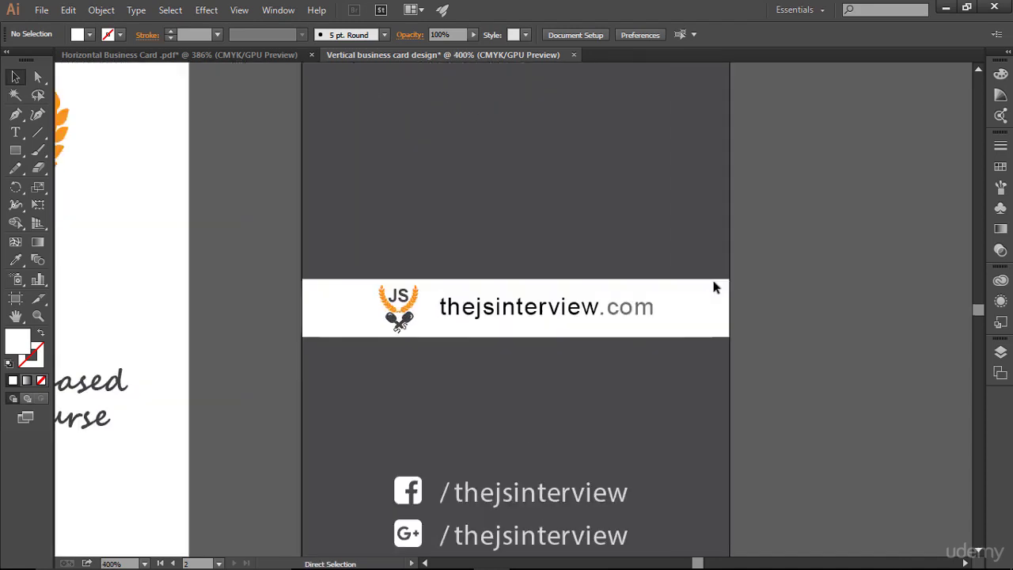
pyautogui.scroll(1, 713, 280)
pyautogui.scroll(1, 712, 281)
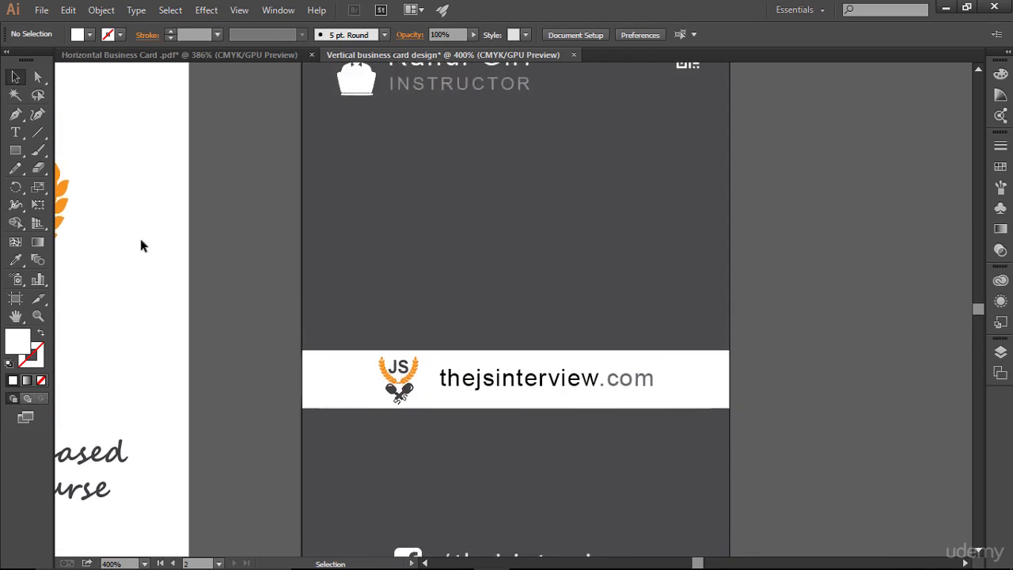
# - Draw a small circle above the white band with the Ellipse tool
pyautogui.click(16, 152)
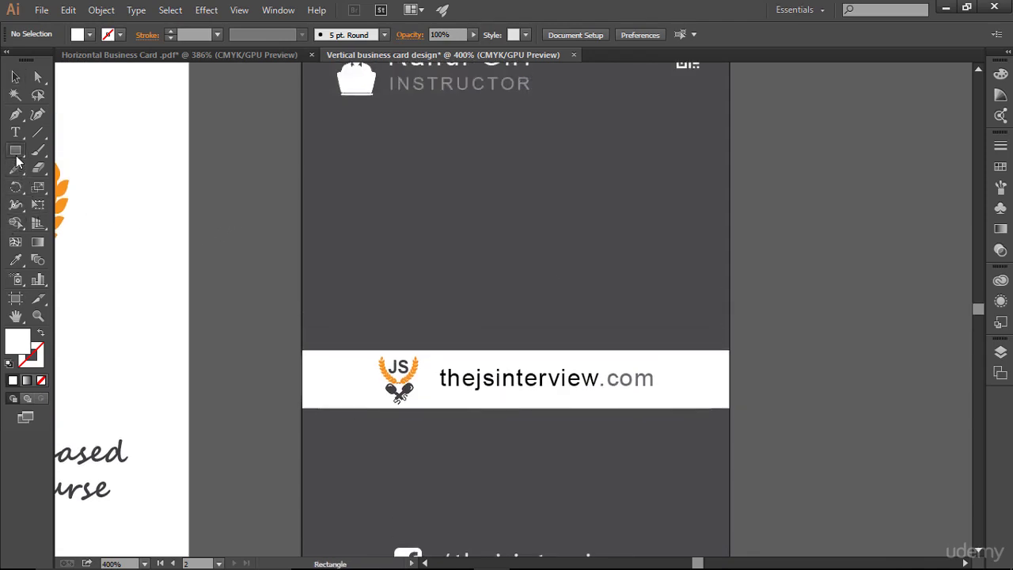
pyautogui.click(16, 154)
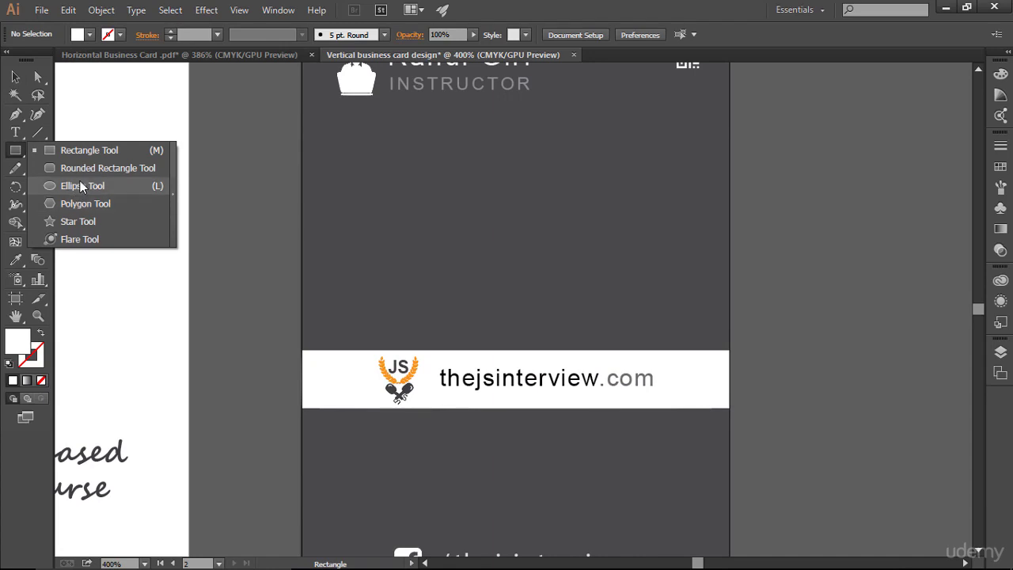
pyautogui.click(82, 186)
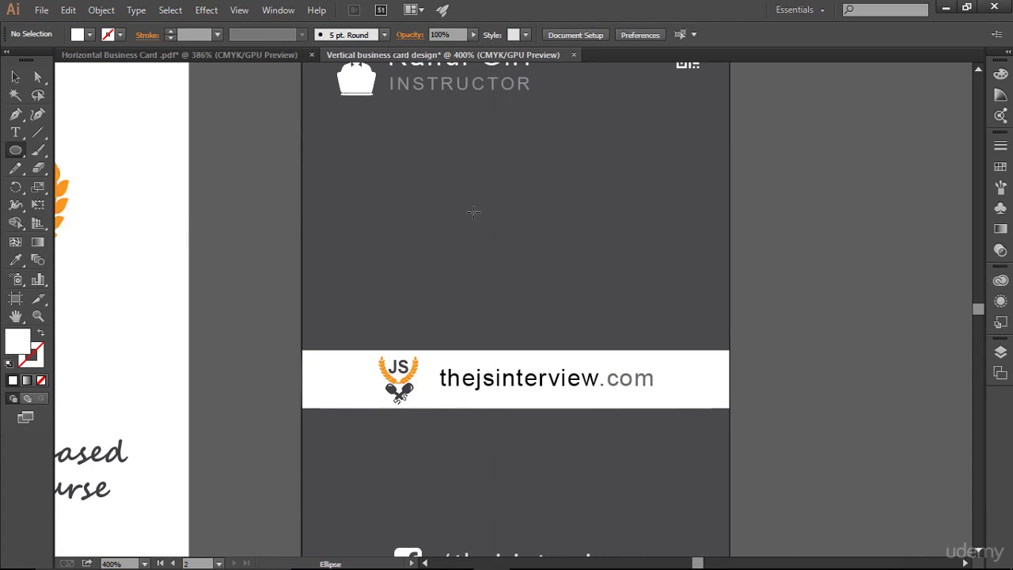
pyautogui.moveTo(491, 201); pyautogui.dragTo(539, 247)
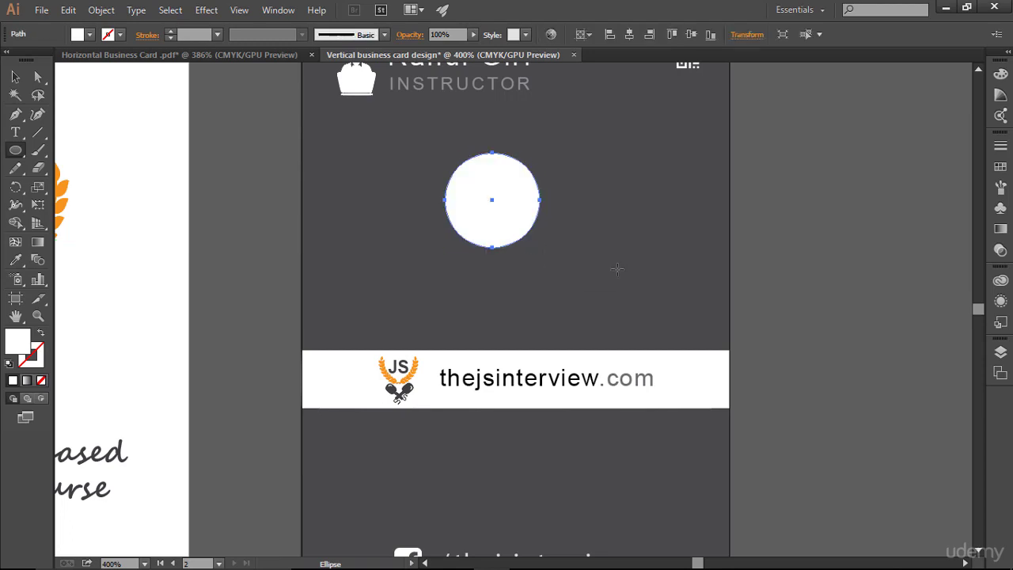
pyautogui.click(15, 77)
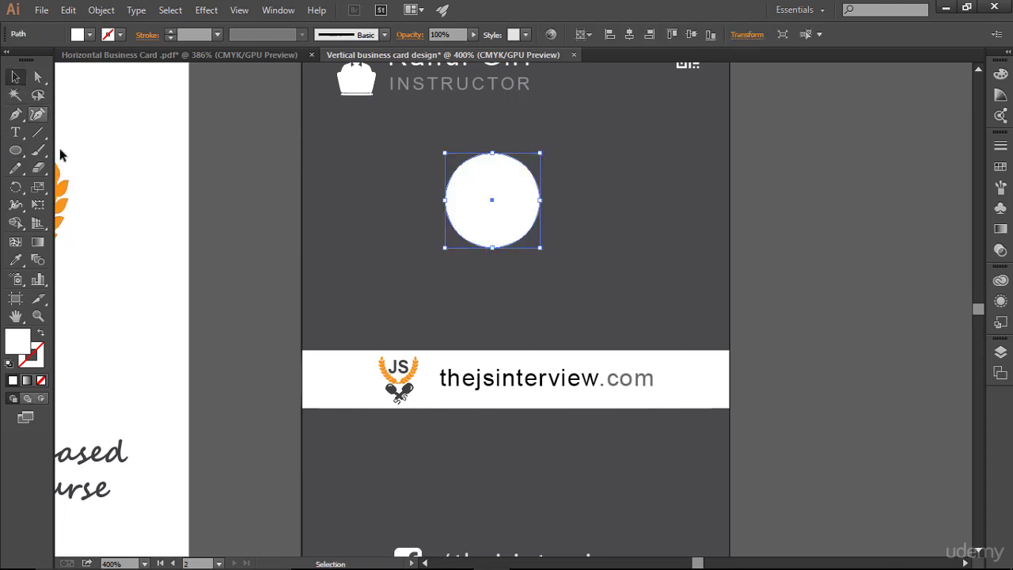
# - Draw a horizontal line through the circle's middle and select both shapes
pyautogui.click(37, 133)
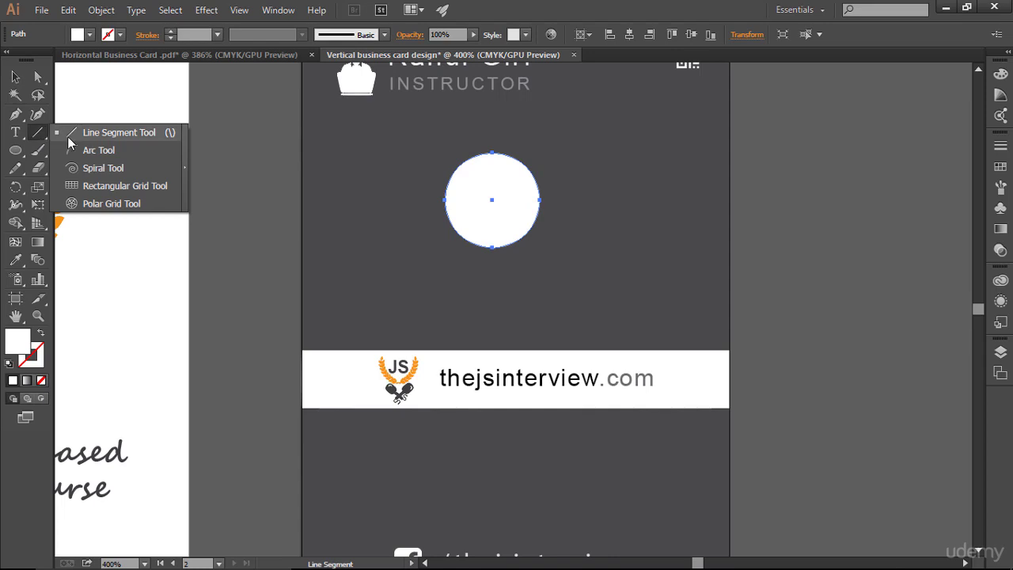
pyautogui.click(68, 137)
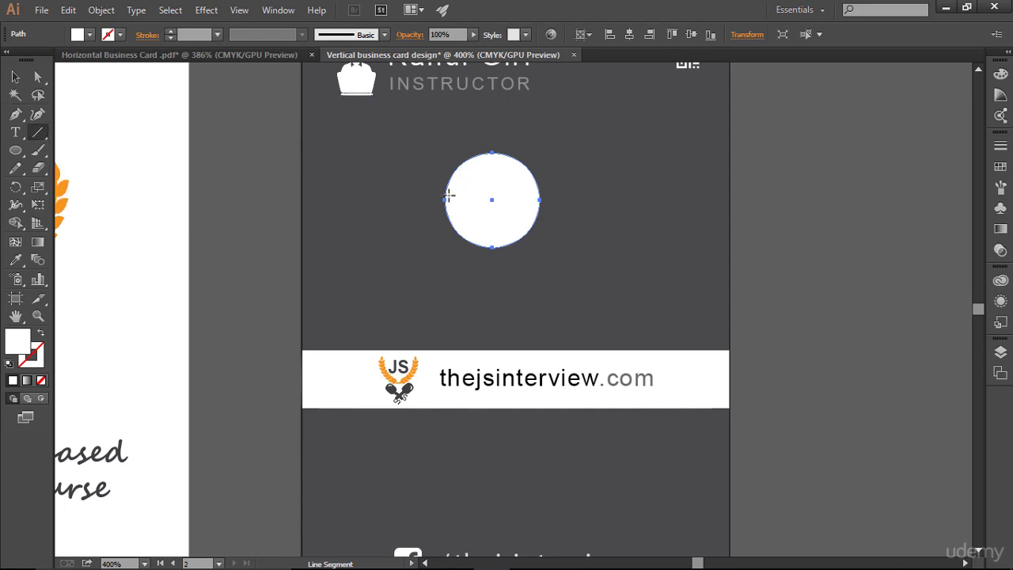
pyautogui.moveTo(435, 200); pyautogui.dragTo(552, 199)
pyautogui.click(170, 31)
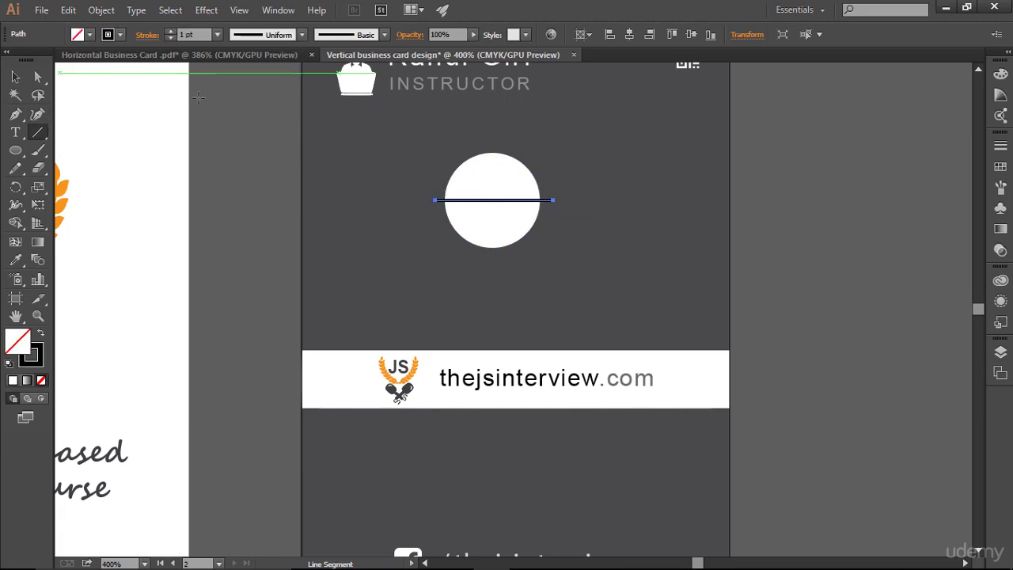
pyautogui.click(15, 77)
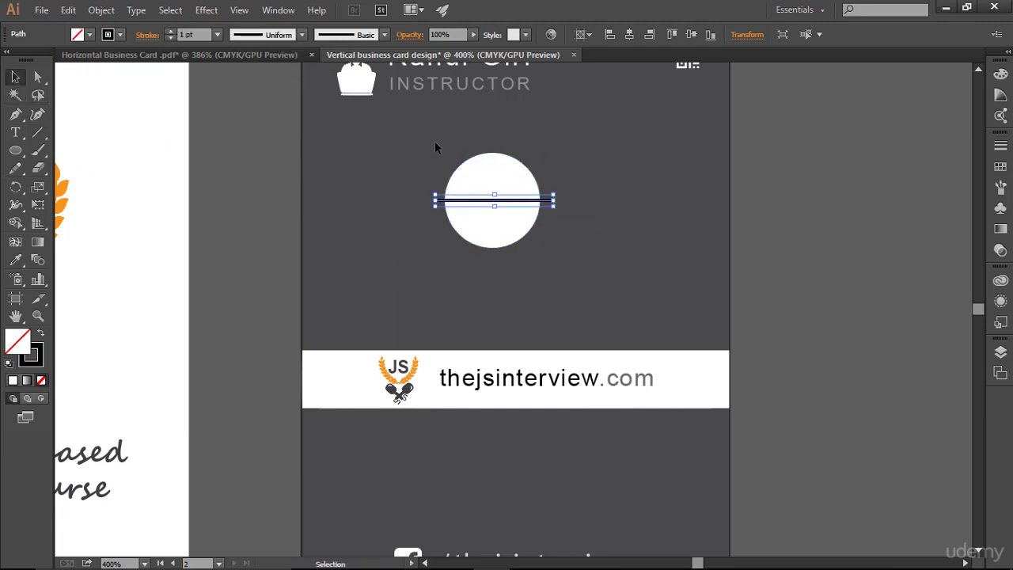
pyautogui.moveTo(434, 141); pyautogui.dragTo(526, 237)
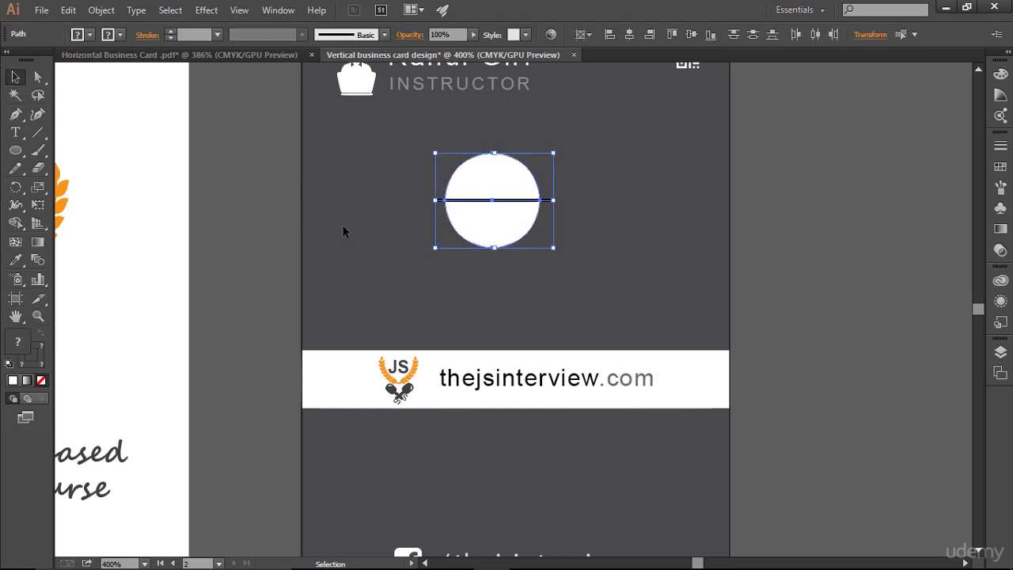
# - Remove the circle's lower half with the Shape Builder, leaving a semicircle
pyautogui.click(15, 223)
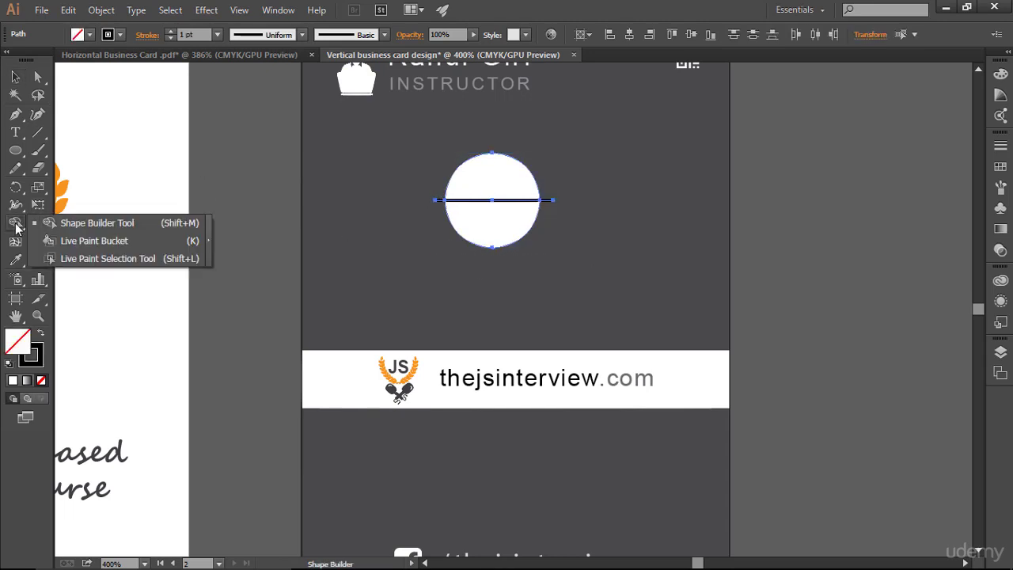
pyautogui.click(84, 227)
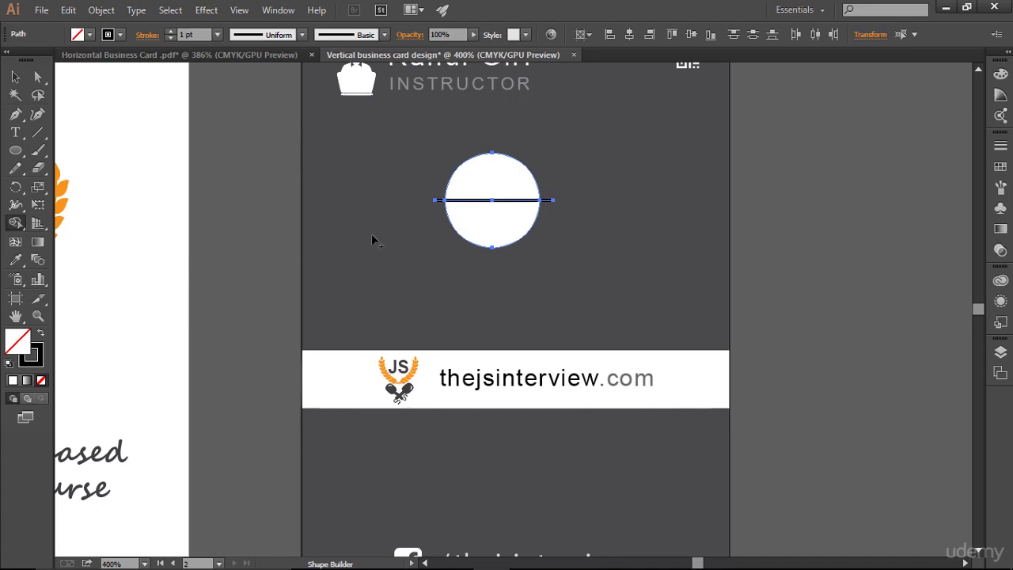
pyautogui.keyDown('alt'); pyautogui.click(511, 222); pyautogui.keyUp('alt')
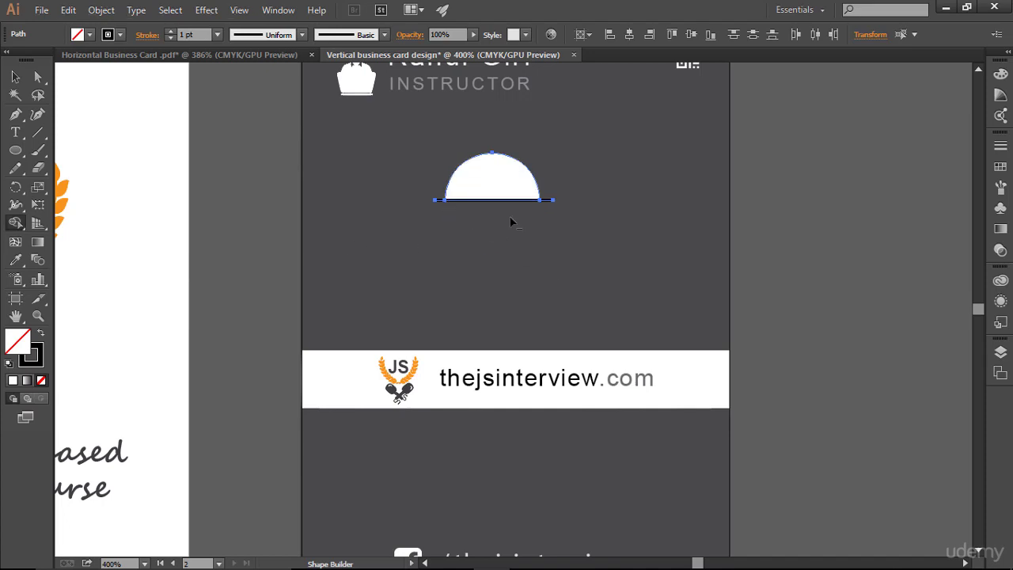
pyautogui.click(15, 77)
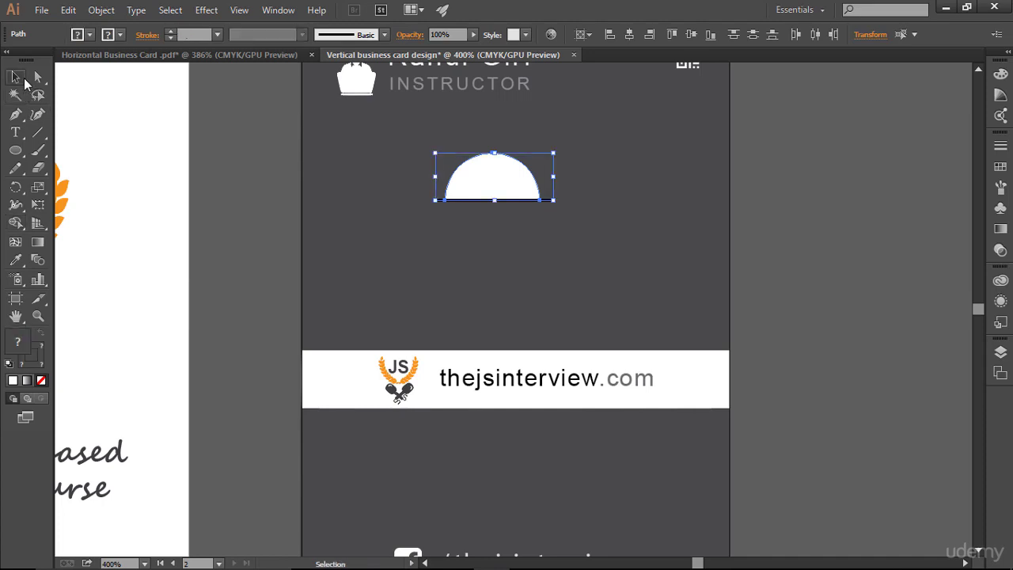
pyautogui.click(432, 251)
# - Delete the leftover line and move the semicircle down onto the band's top edge
pyautogui.click(554, 203)
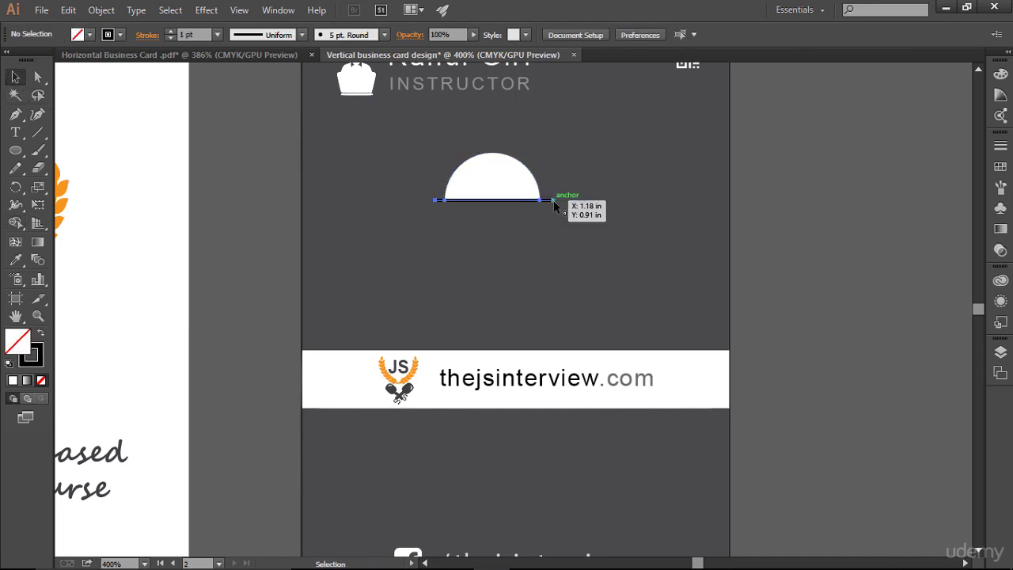
pyautogui.press('Delete')
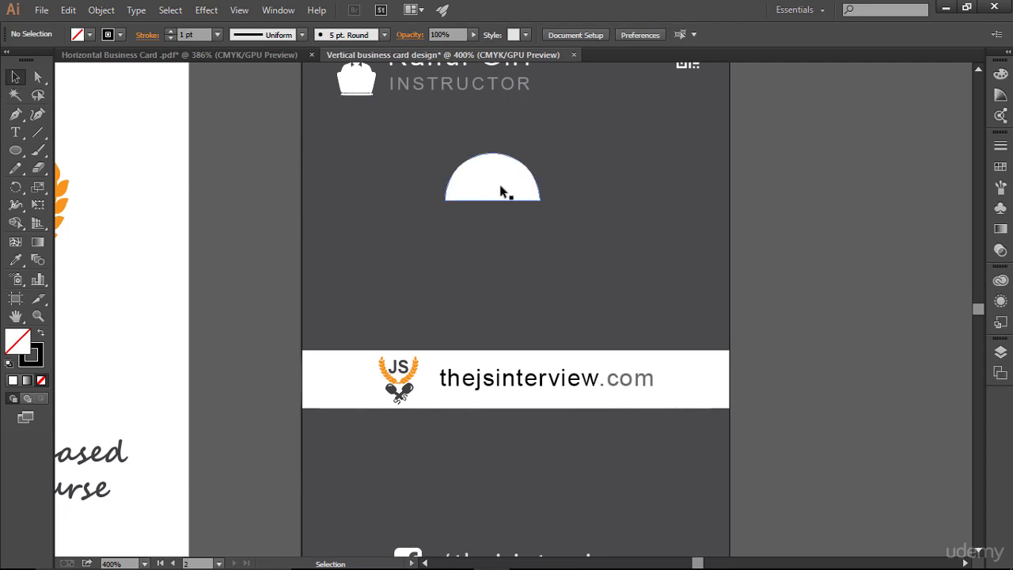
pyautogui.moveTo(501, 190); pyautogui.dragTo(527, 338)
pyautogui.click(661, 265)
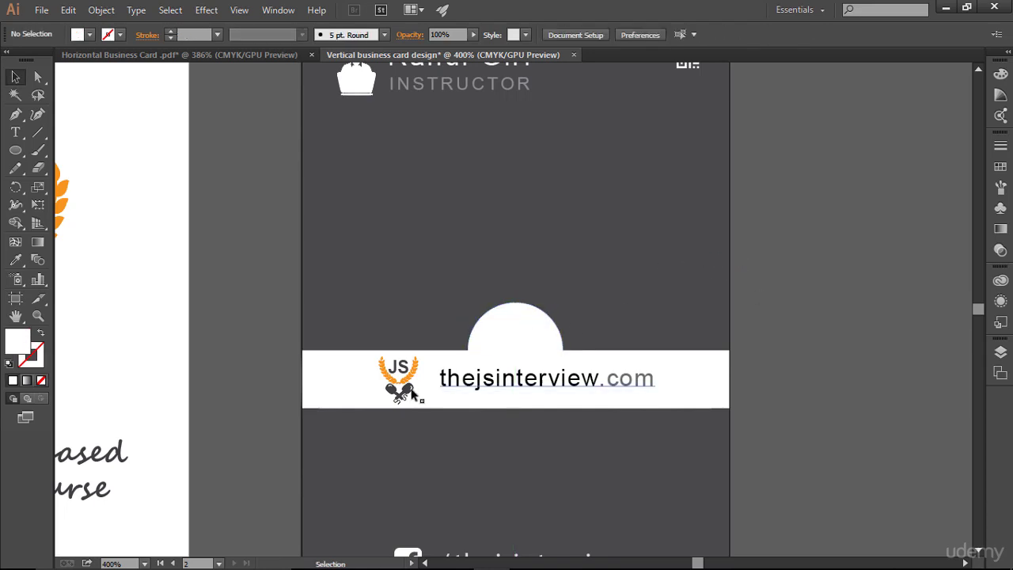
# - Move the JS logo into the semicircle and bring its group in front of it in Layers
pyautogui.moveTo(398, 384); pyautogui.dragTo(522, 342)
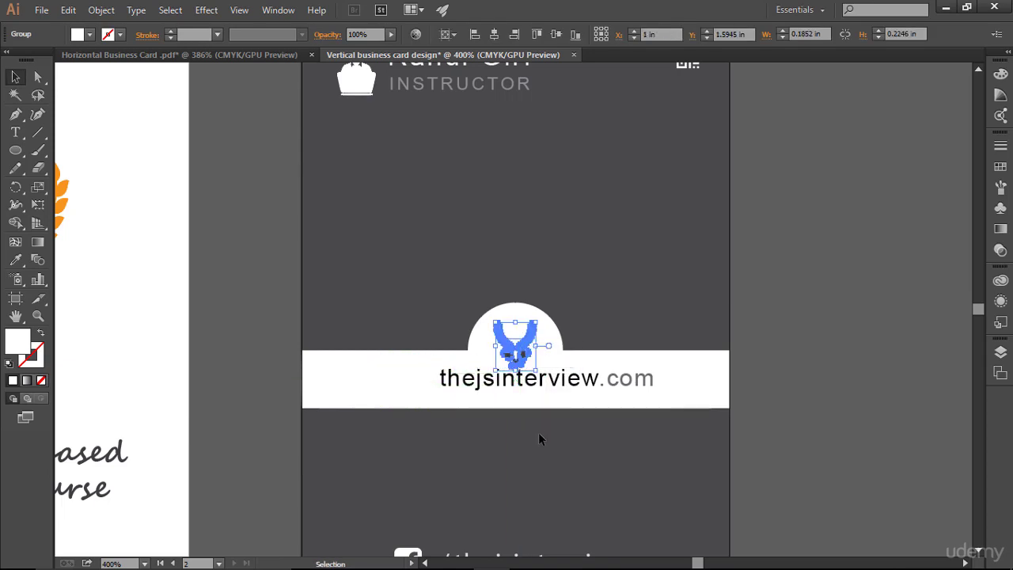
pyautogui.click(537, 433)
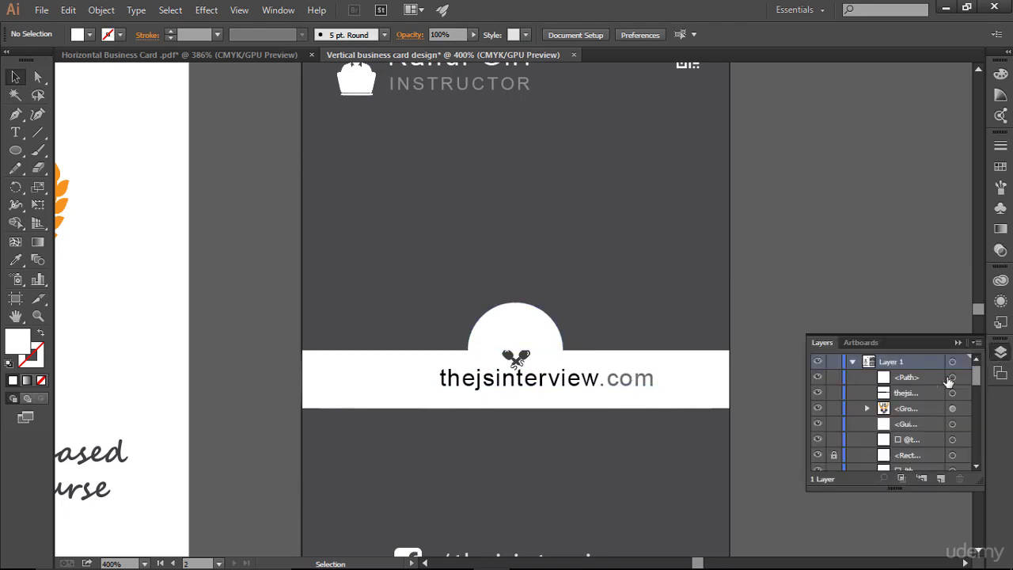
pyautogui.click(1000, 352)
pyautogui.click(954, 409)
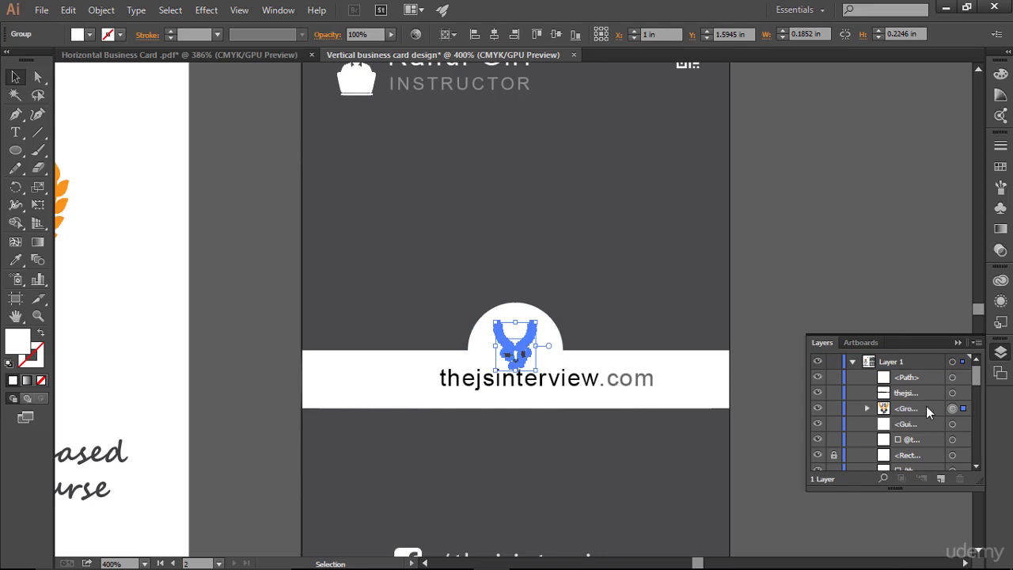
pyautogui.moveTo(925, 406); pyautogui.dragTo(917, 376)
pyautogui.click(767, 325)
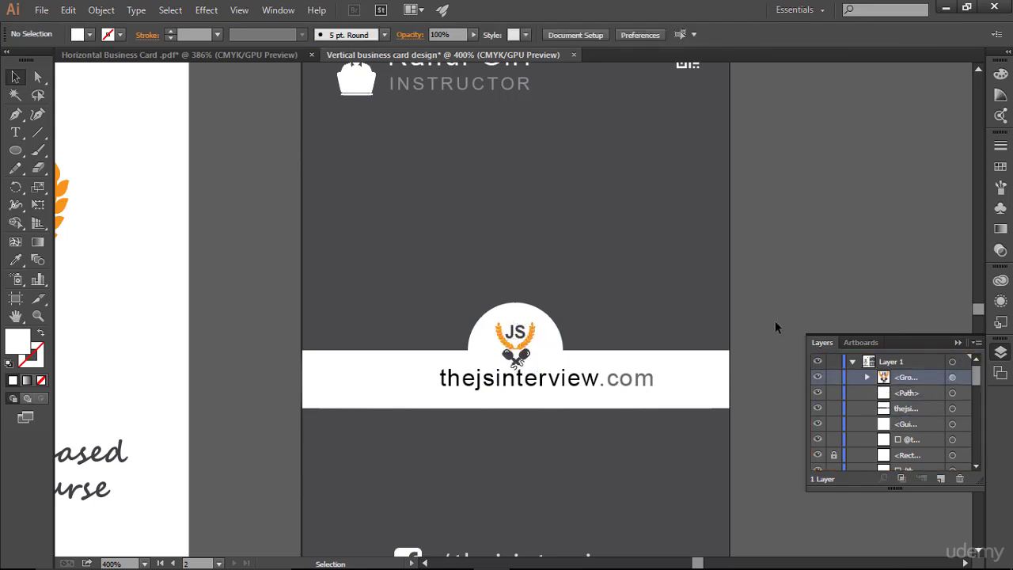
pyautogui.moveTo(508, 336); pyautogui.dragTo(567, 307)
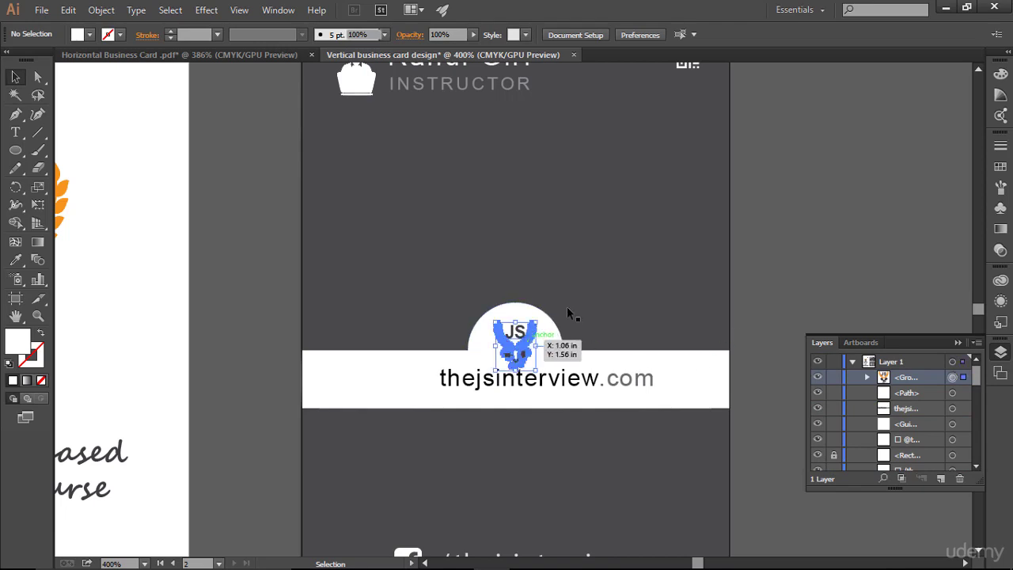
# - Nudge the logo up and shift the URL text down and left to centre it, checking against guides
pyautogui.press('Up')
pyautogui.press('Up')
pyautogui.click(601, 255)
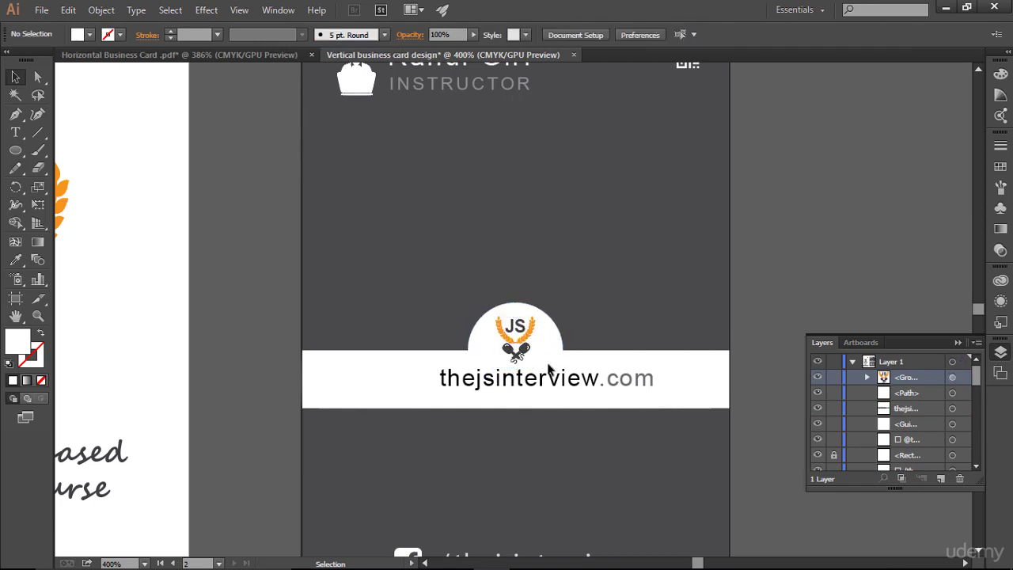
pyautogui.click(542, 378)
pyautogui.press('Down')
pyautogui.press('Down')
pyautogui.press('Left')
pyautogui.press('Left')
pyautogui.press('Left')
pyautogui.press('Left')
pyautogui.press('Left')
pyautogui.press('Left')
pyautogui.press('Left')
pyautogui.press('Left')
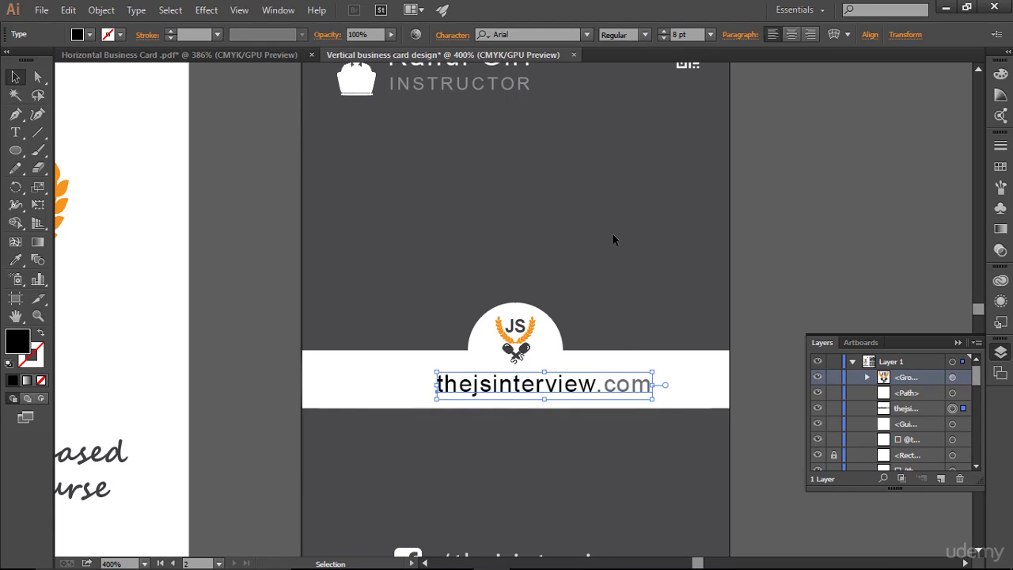
pyautogui.press('Left')
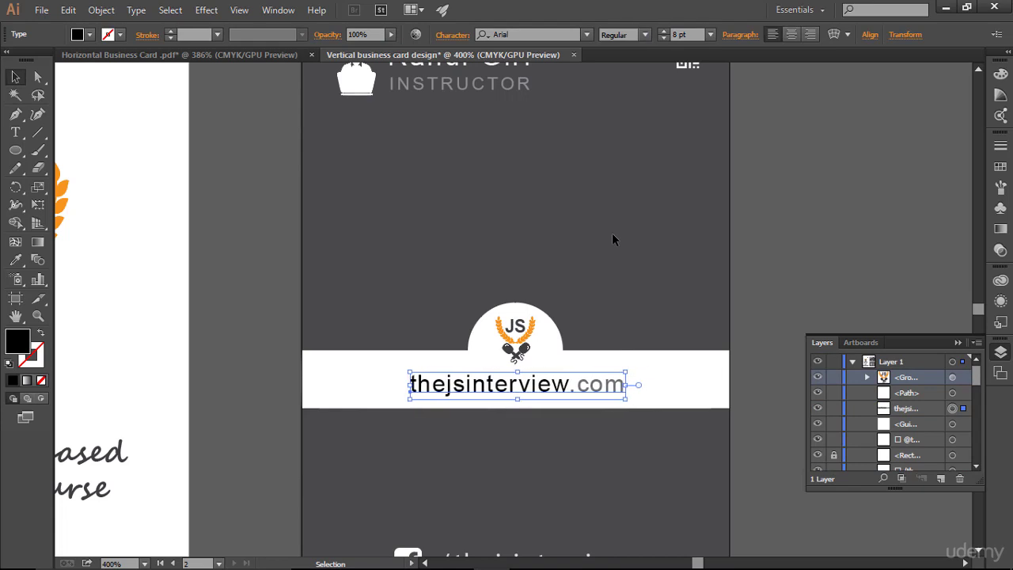
pyautogui.click(612, 234)
pyautogui.hotkey('ctrl', ';')
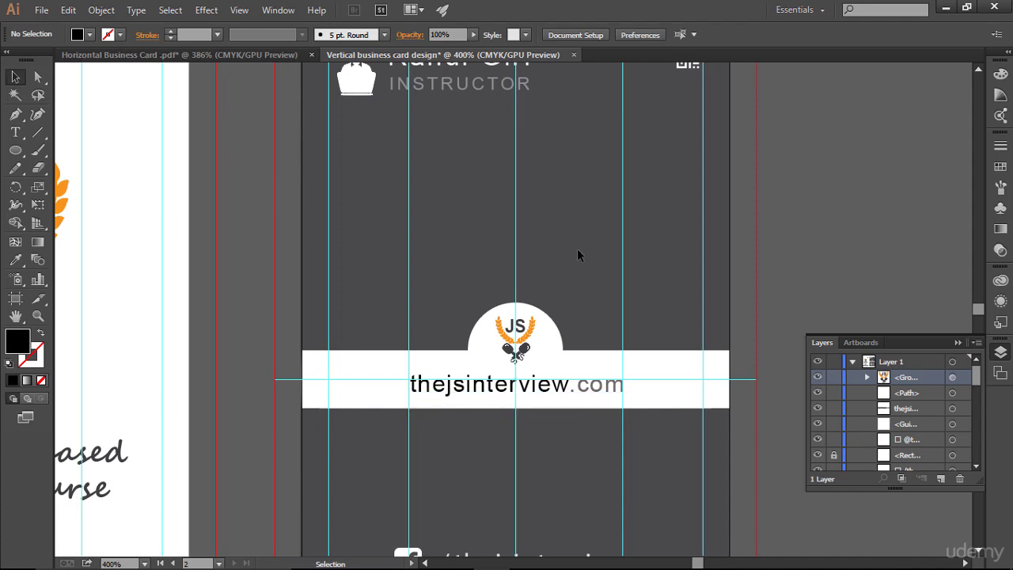
pyautogui.hotkey('ctrl', ';')
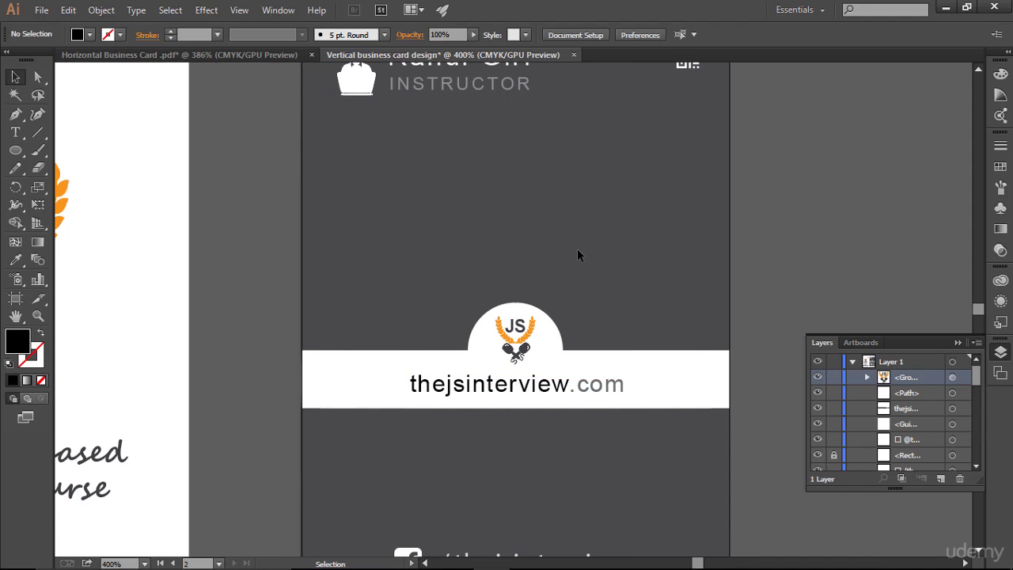
# - Lower the URL text slightly and enlarge the JS logo to fill the semicircle
pyautogui.click(531, 398)
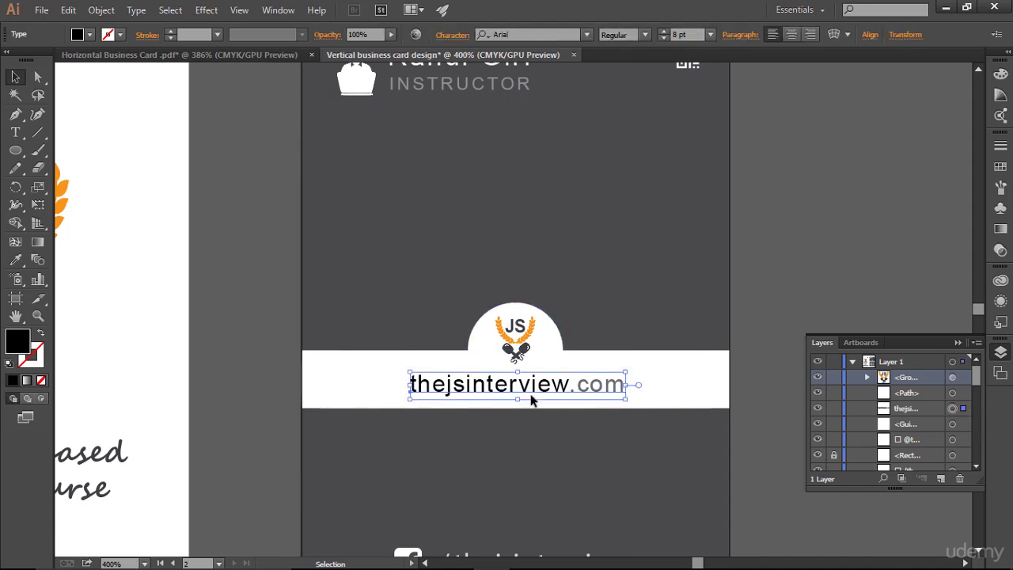
pyautogui.press('Down')
pyautogui.press('Down')
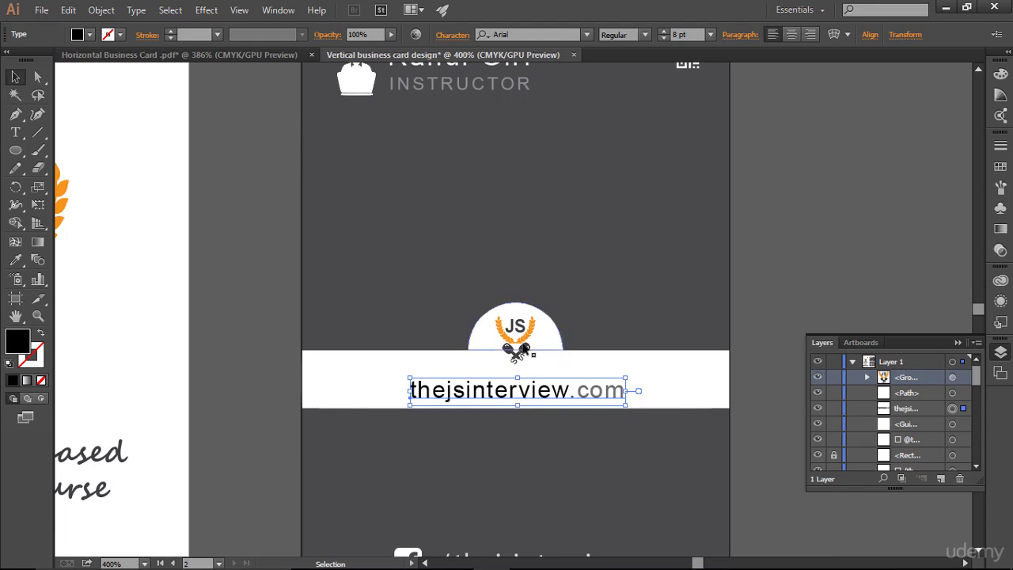
pyautogui.click(525, 349)
pyautogui.moveTo(535, 366); pyautogui.dragTo(542, 373)
pyautogui.click(629, 285)
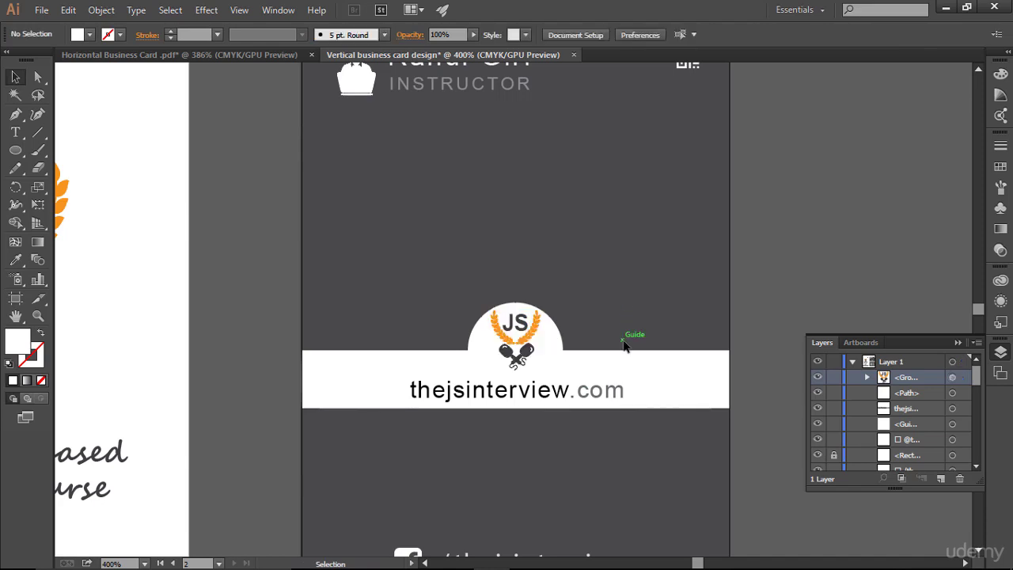
# - Nudge the logo down slightly, close Layers and zoom out to both whole cards
pyautogui.click(540, 332)
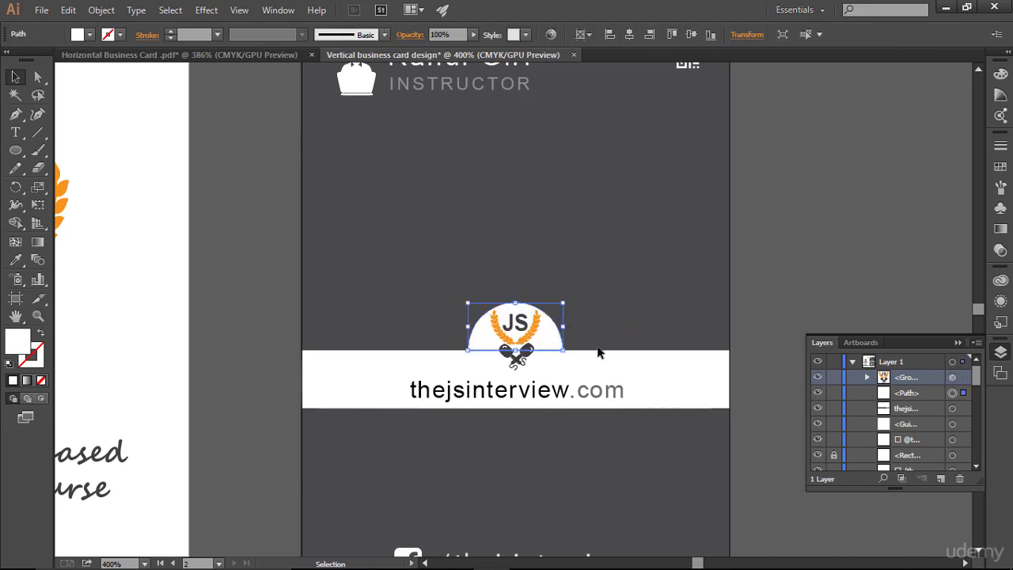
pyautogui.click(622, 298)
pyautogui.click(546, 336)
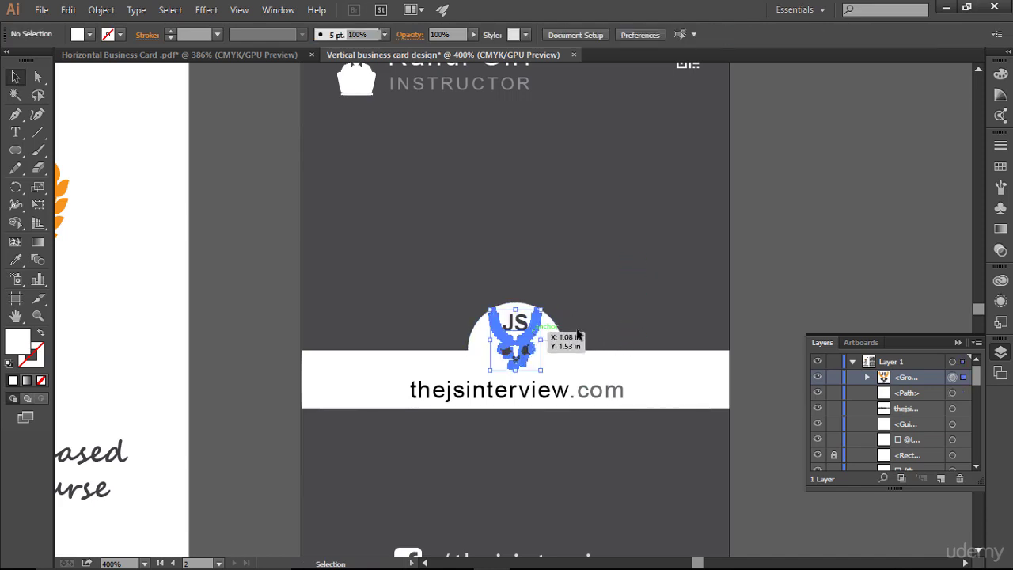
pyautogui.press('Down')
pyautogui.click(688, 276)
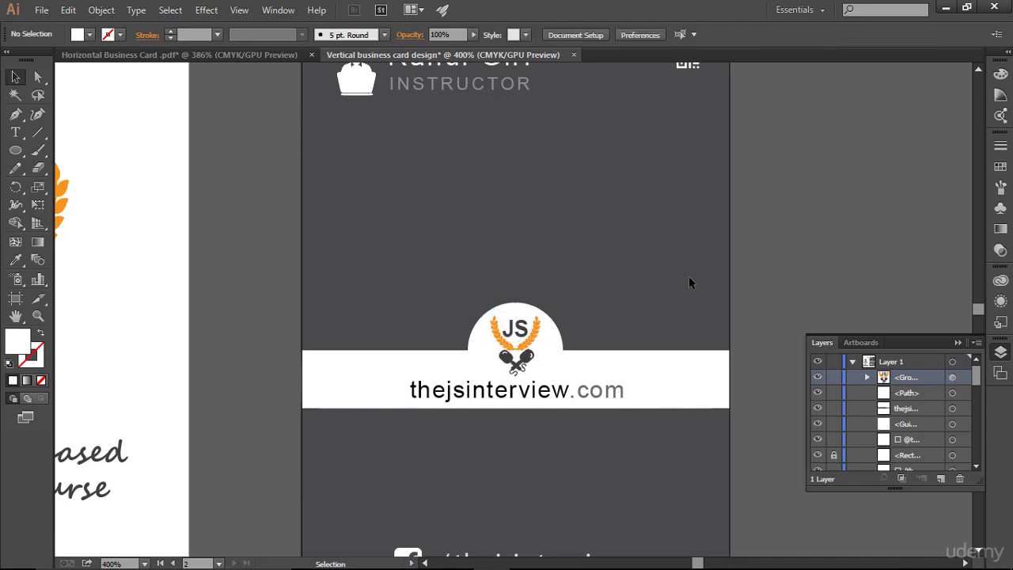
pyautogui.click(958, 343)
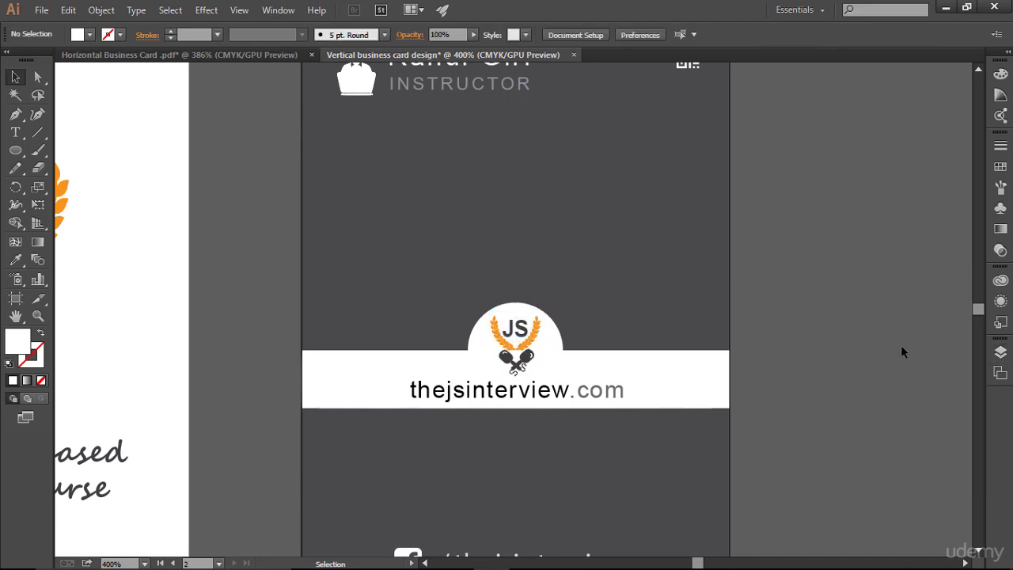
pyautogui.hotkey('ctrl', 'alt', '0')
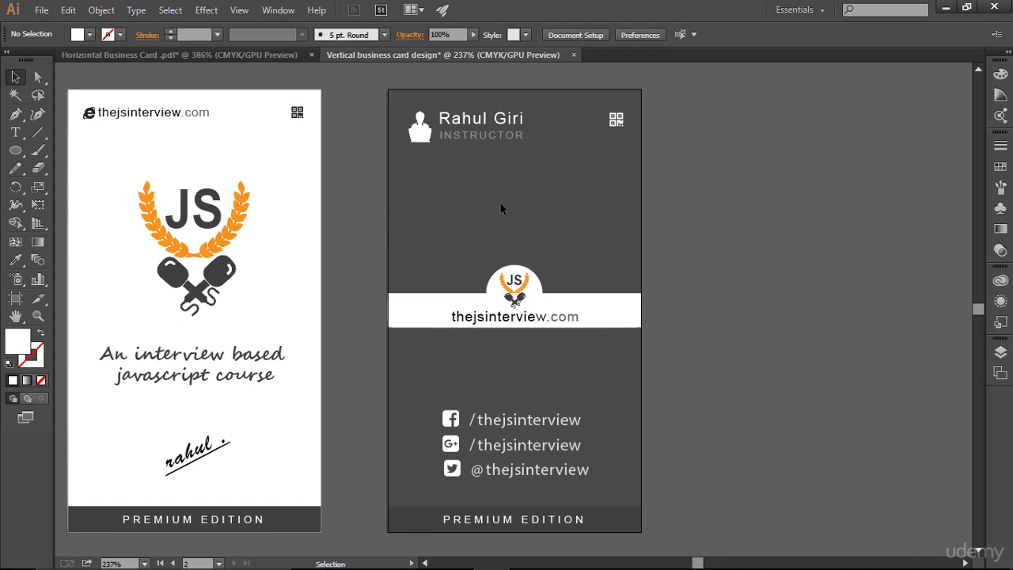
# - Copy the description line from the horizontal card and paste it into the vertical card
pyautogui.click(221, 56)
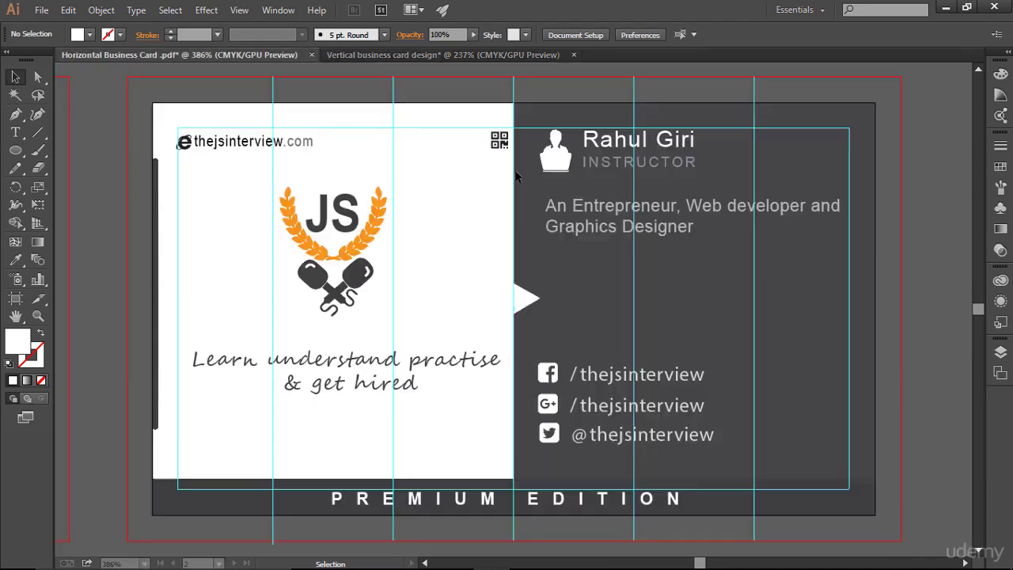
pyautogui.click(589, 201)
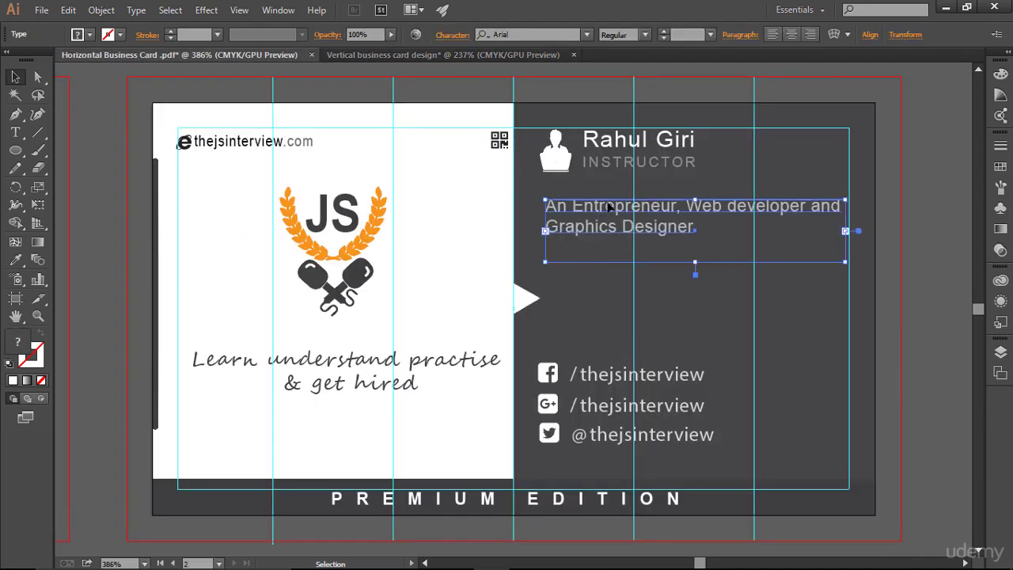
pyautogui.click(457, 54)
pyautogui.hotkey('ctrl', 'v')
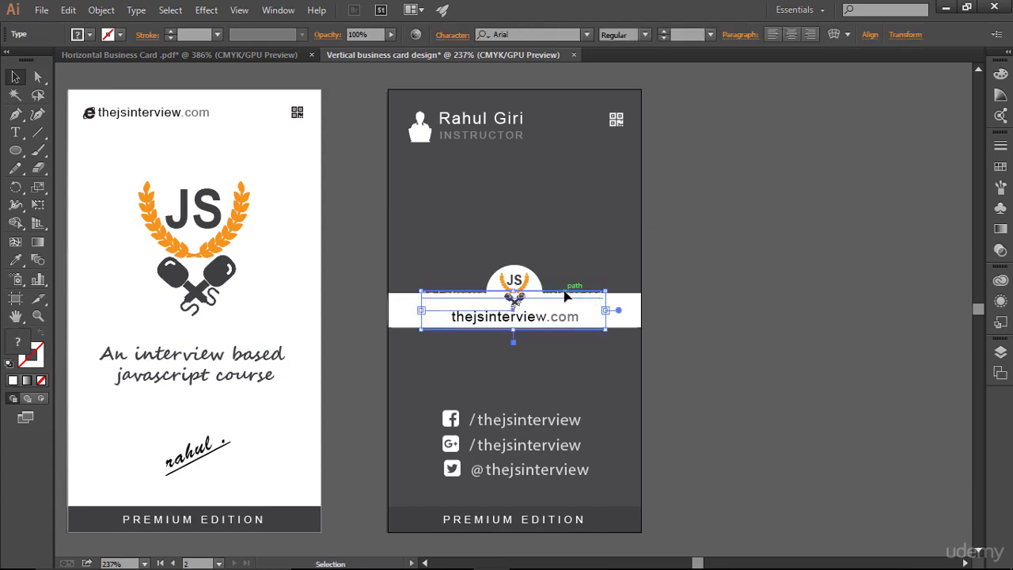
# - Place the description under the name and INSTRUCTOR title, aligned to the margin guide
pyautogui.moveTo(565, 290); pyautogui.dragTo(554, 177)
pyautogui.press('ctrl')
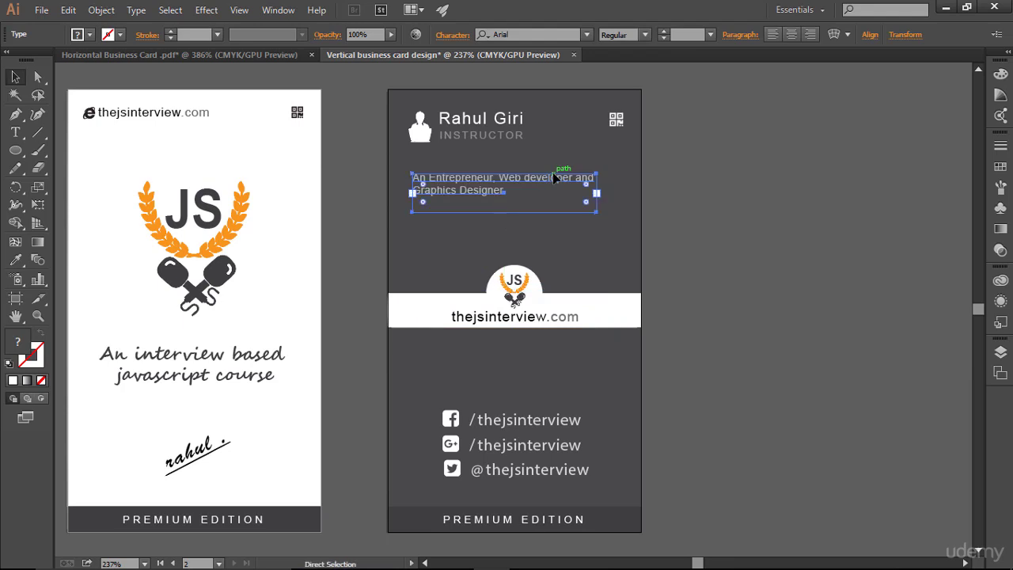
pyautogui.hotkey('ctrl', ';')
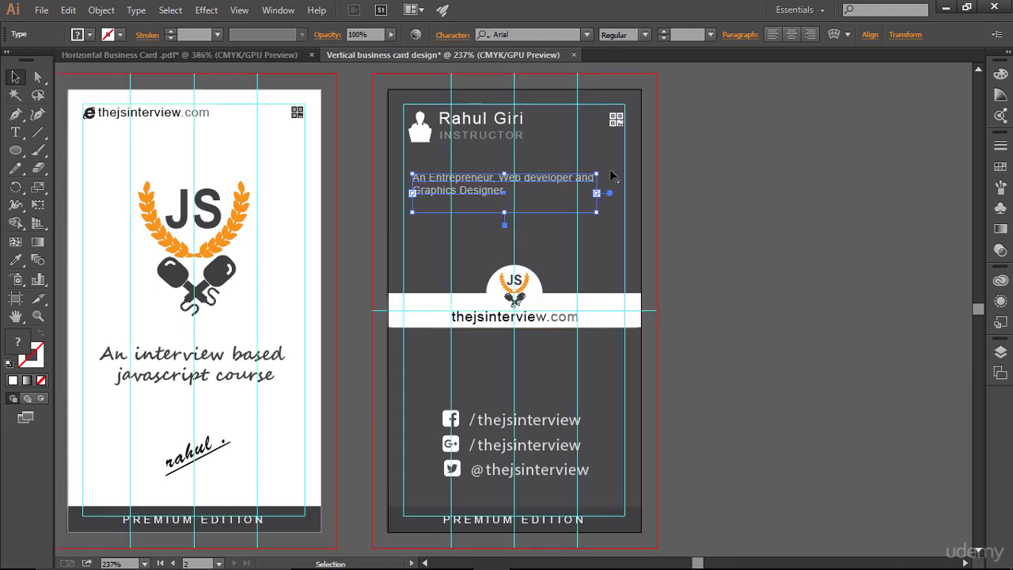
pyautogui.press('Left')
pyautogui.press('Left')
pyautogui.press('Left')
pyautogui.press('Left')
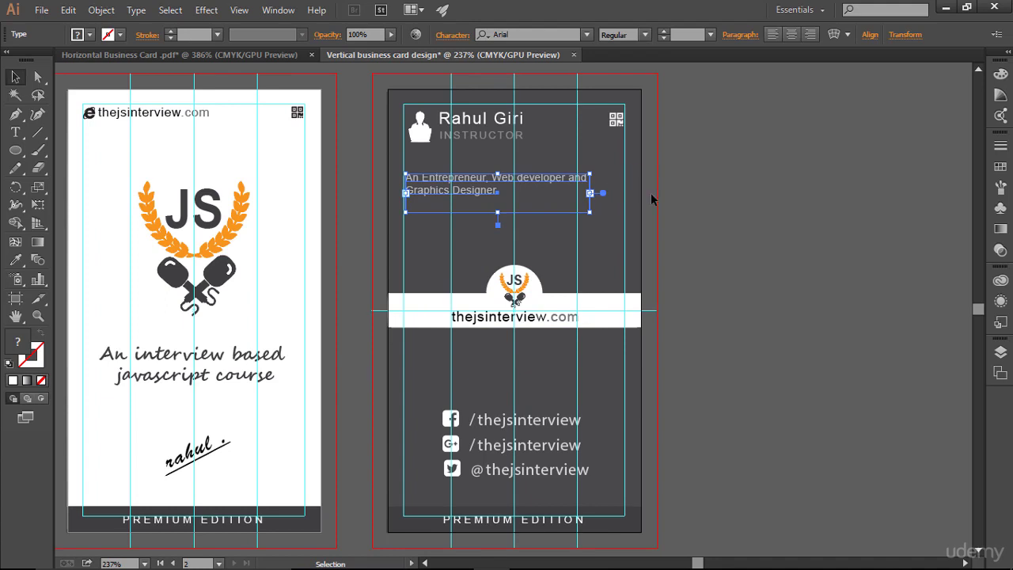
pyautogui.press('Up')
pyautogui.press('Up')
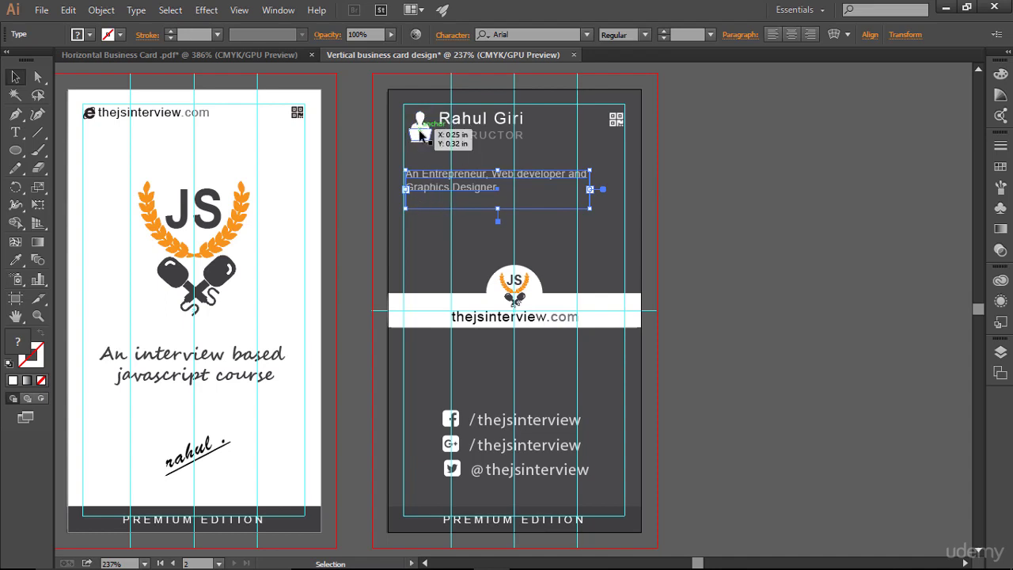
# - Check the description's placement and hide the guides
pyautogui.click(821, 274)
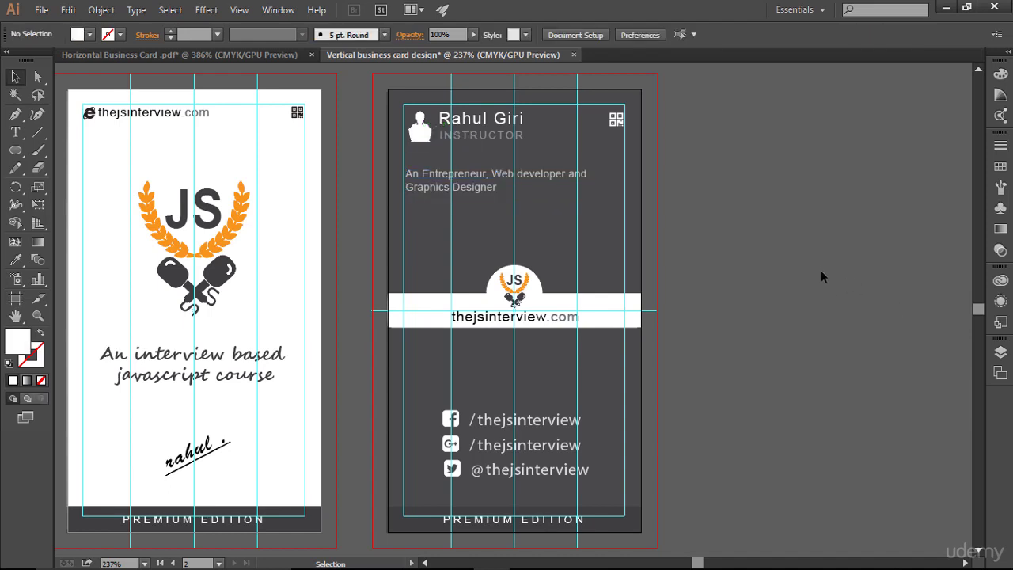
pyautogui.click(474, 188)
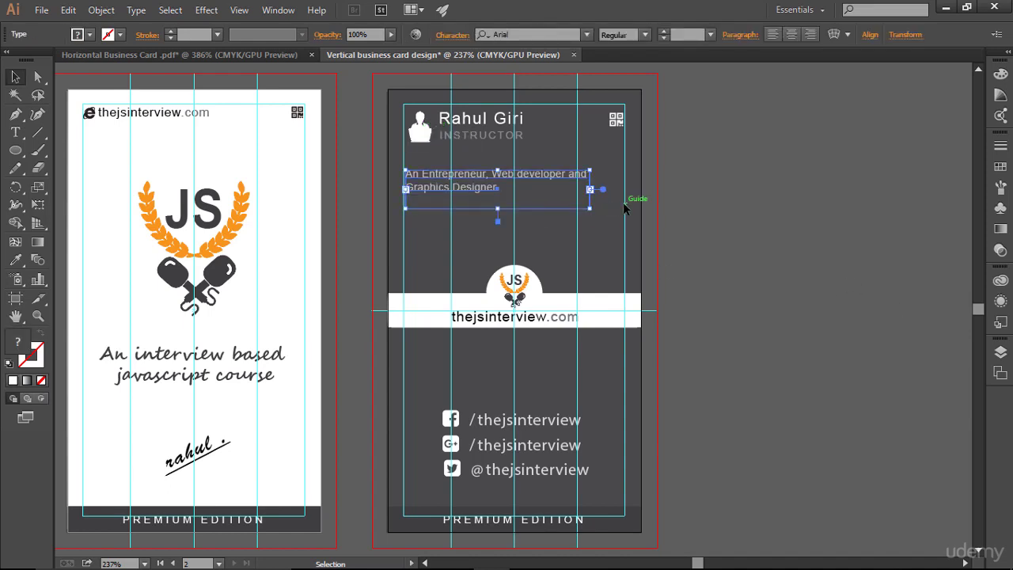
pyautogui.click(694, 228)
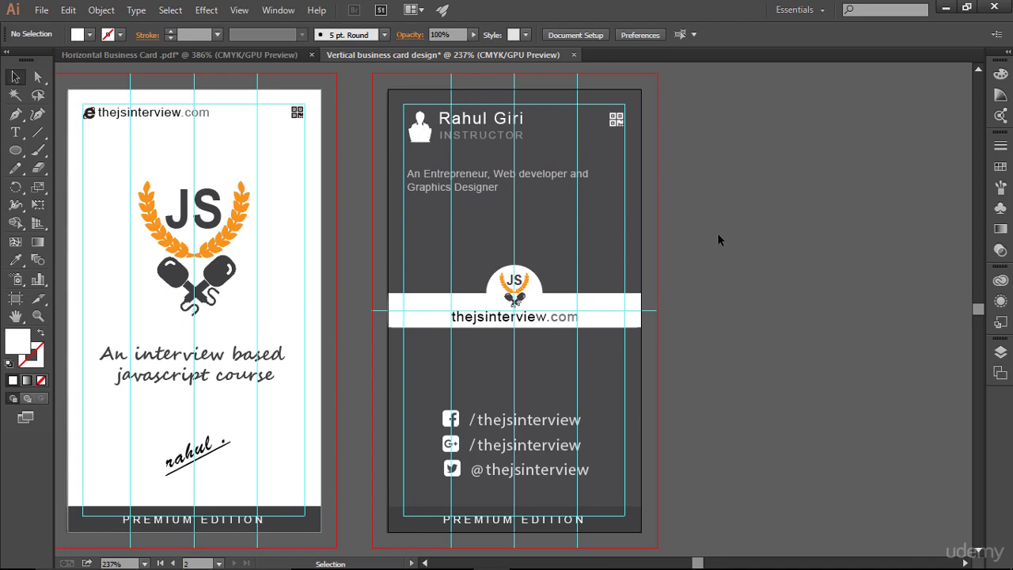
pyautogui.click(555, 205)
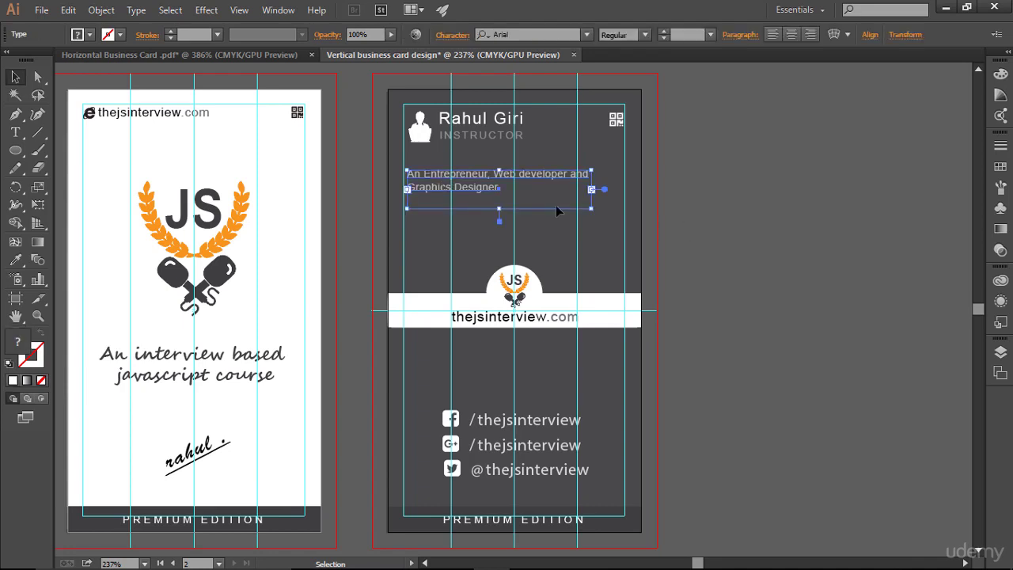
pyautogui.click(749, 230)
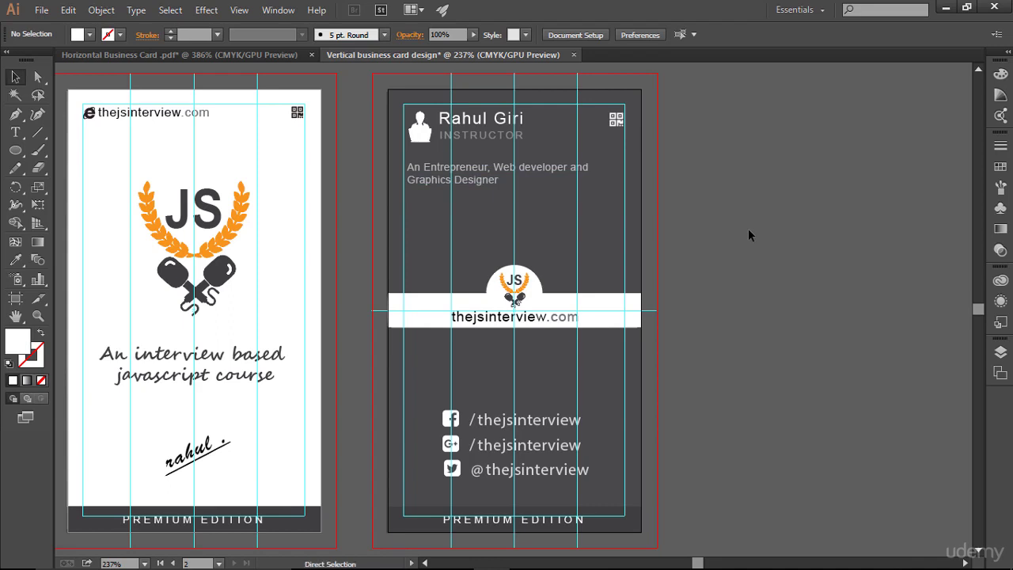
pyautogui.hotkey('ctrl', ';')
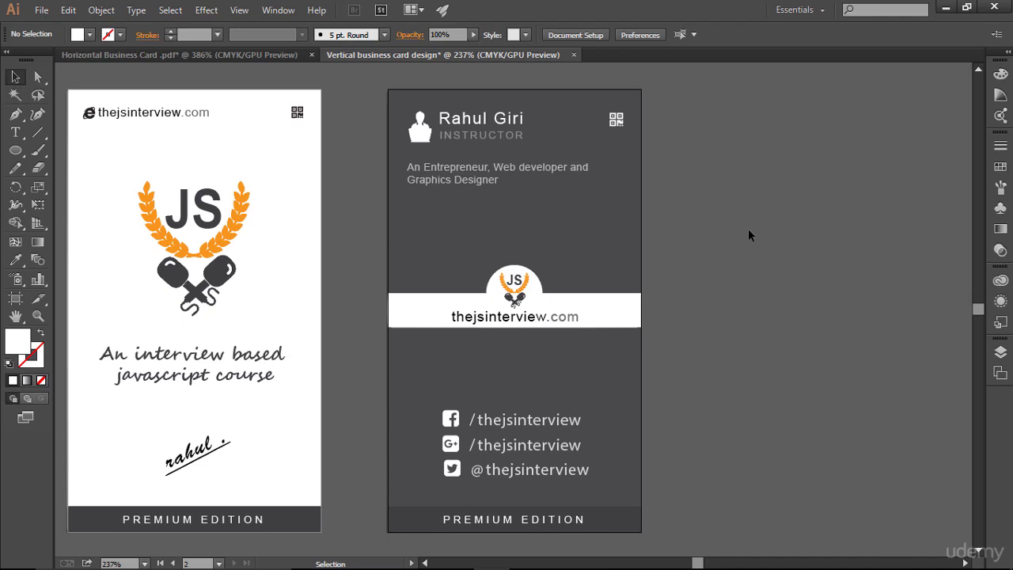
pyautogui.moveTo(374, 251); pyautogui.dragTo(502, 245)
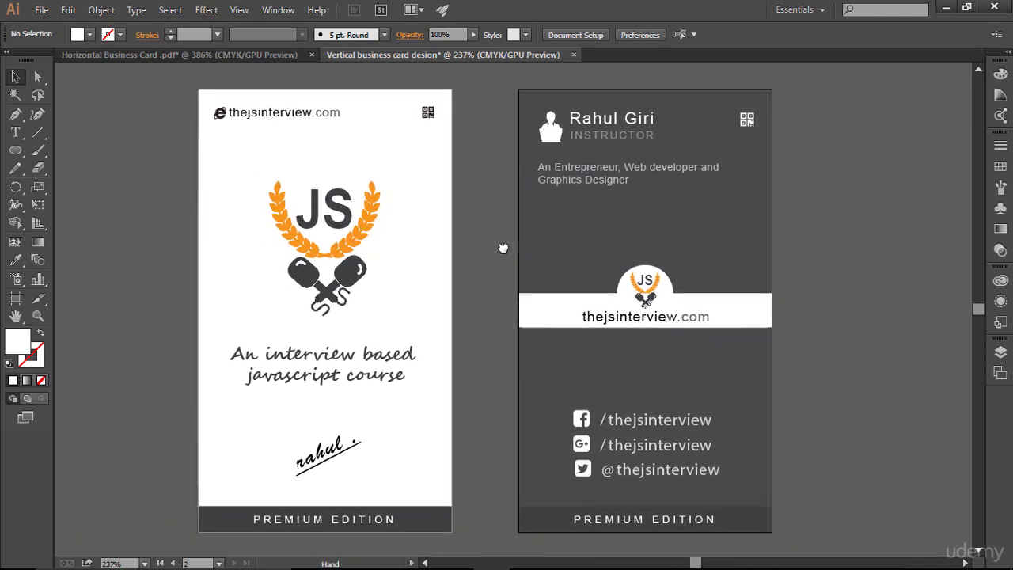